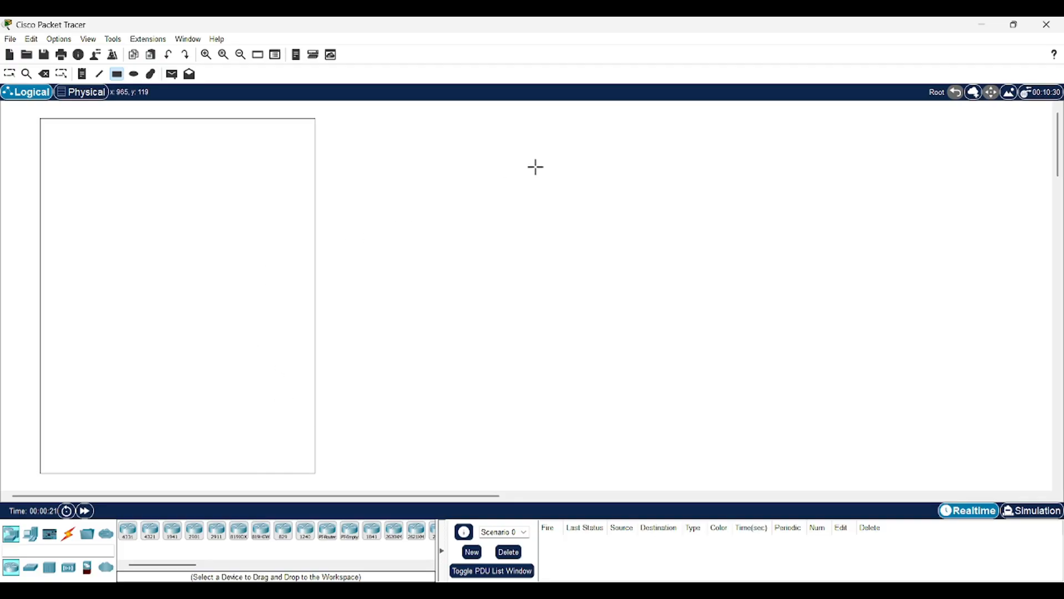
- Draw a second large rectangle well apart from the first, and label the first one "LANTAI 1 (ADMINISTRASI & KEUANGAN)" inside its lower-left corner
{"action": "left_click_drag", "start_coordinate": [671, 114], "coordinate": [992, 468]}
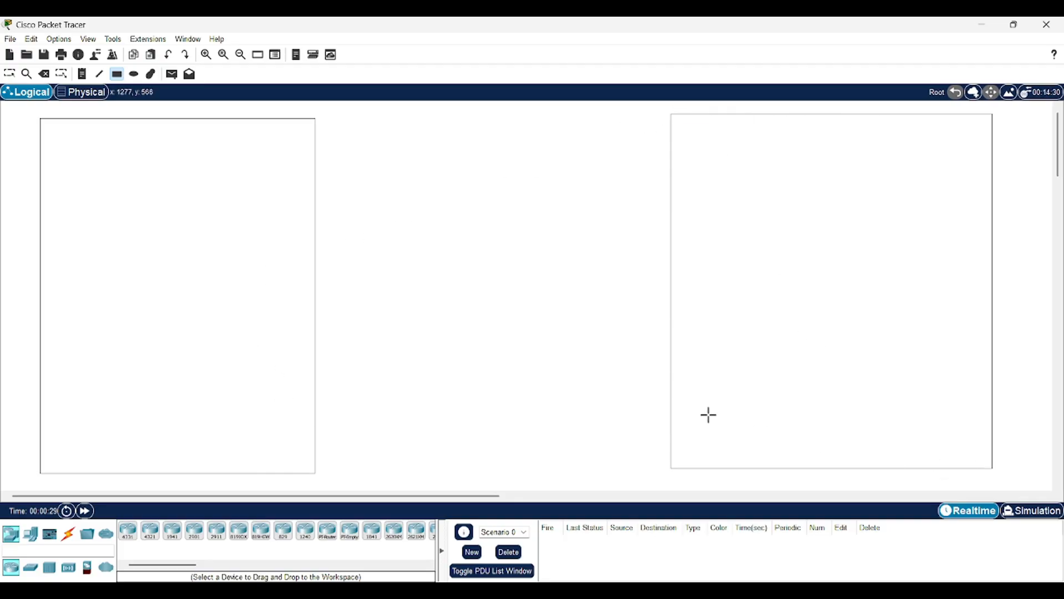
{"action": "left_click", "coordinate": [10, 74]}
{"action": "left_click", "coordinate": [97, 407]}
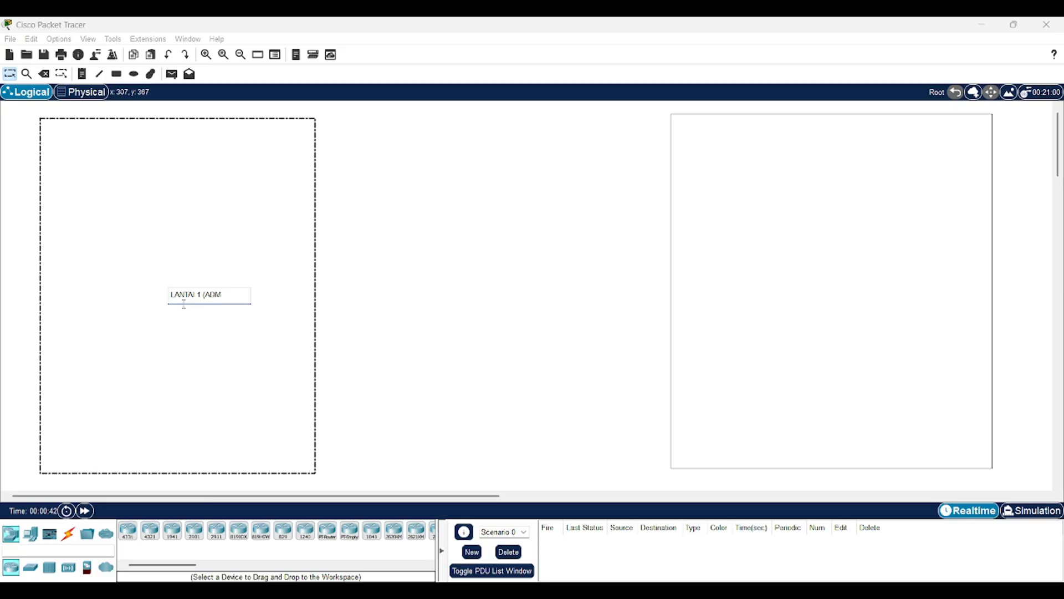
{"action": "type", "text": "RASI"}
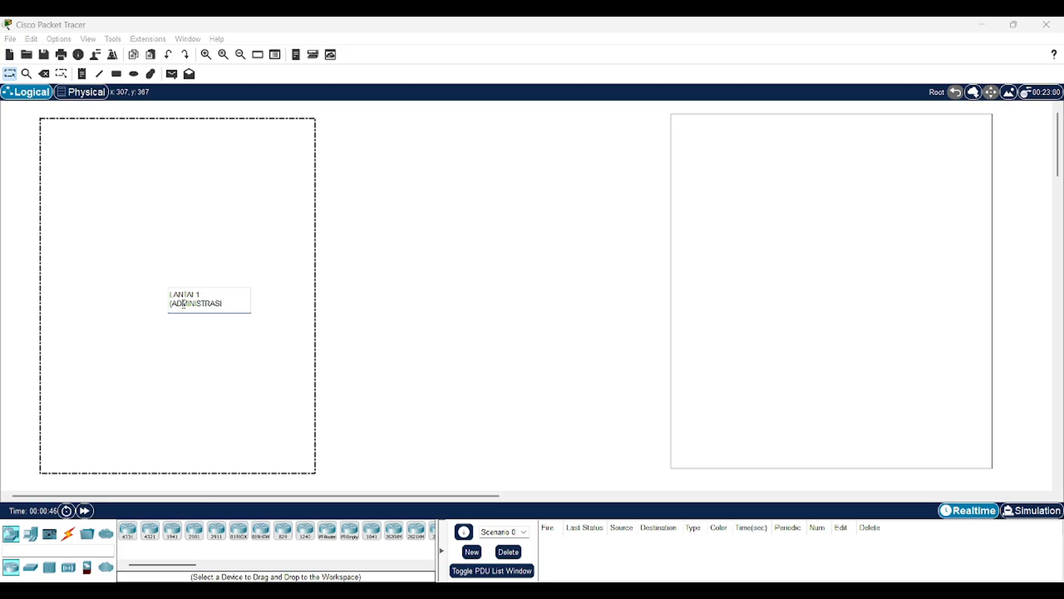
{"action": "type", "text": " & KEUANGAN"}
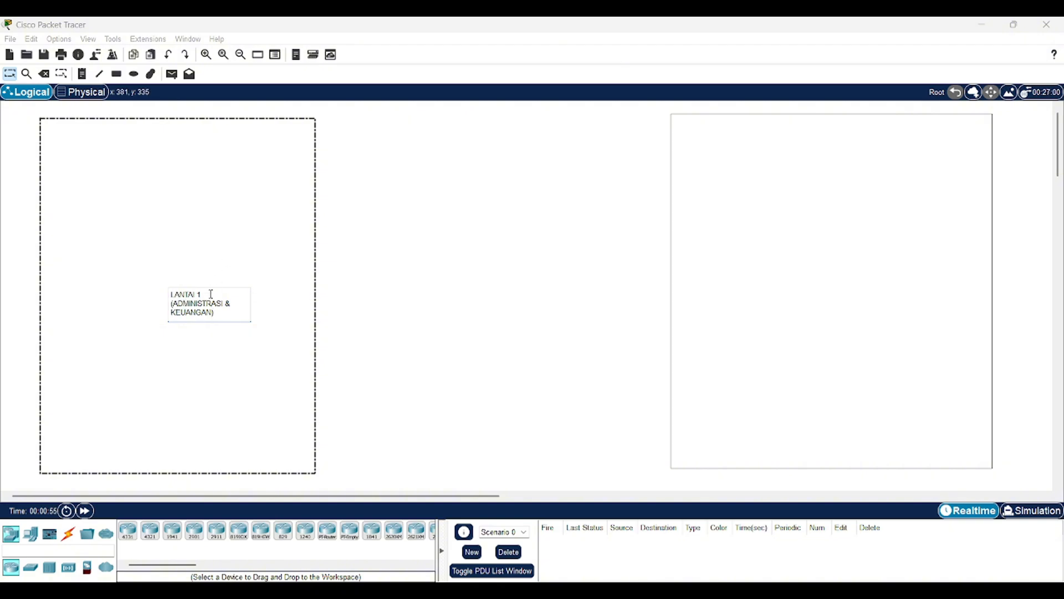
{"action": "left_click", "coordinate": [328, 285]}
{"action": "left_click_drag", "start_coordinate": [237, 297], "coordinate": [113, 466]}
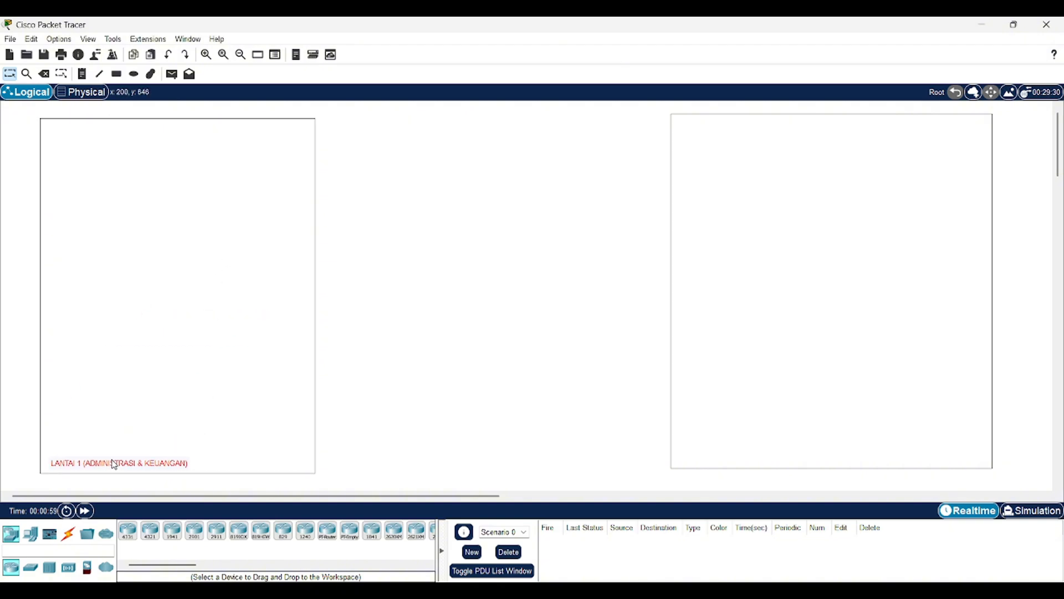
{"action": "left_click", "coordinate": [366, 395]}
- Label the second rectangle "LANTAI 2 (IT & PENGEMBANG SOFTWARE)" inside its lower-left corner
{"action": "double_click", "coordinate": [808, 386]}
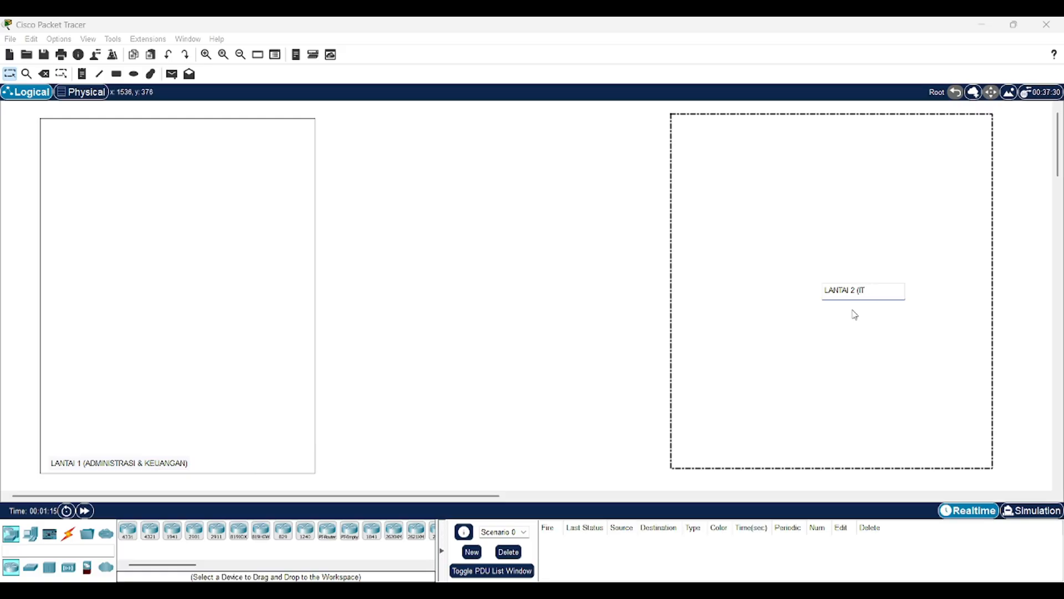
{"action": "type", "text": "LANTAI 2 (IT & PENGEMBANG SOFTWARE"}
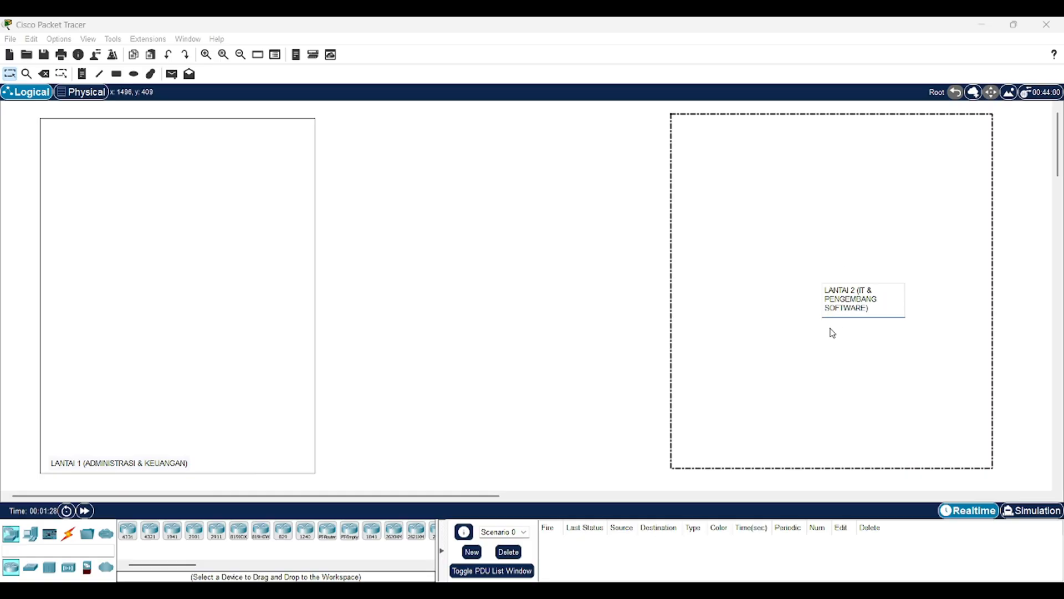
{"action": "left_click", "coordinate": [972, 295]}
{"action": "left_click_drag", "start_coordinate": [895, 341], "coordinate": [775, 470]}
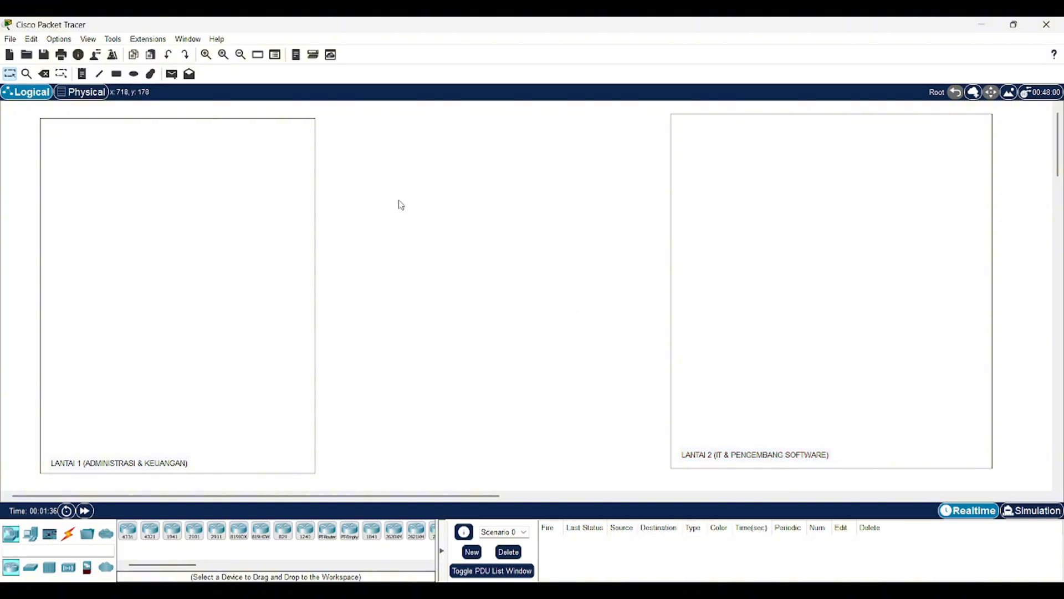
- Place five PCs in an evenly spaced vertical column near the right edge of the LANTAI 1 rectangle
{"action": "left_click", "coordinate": [31, 541]}
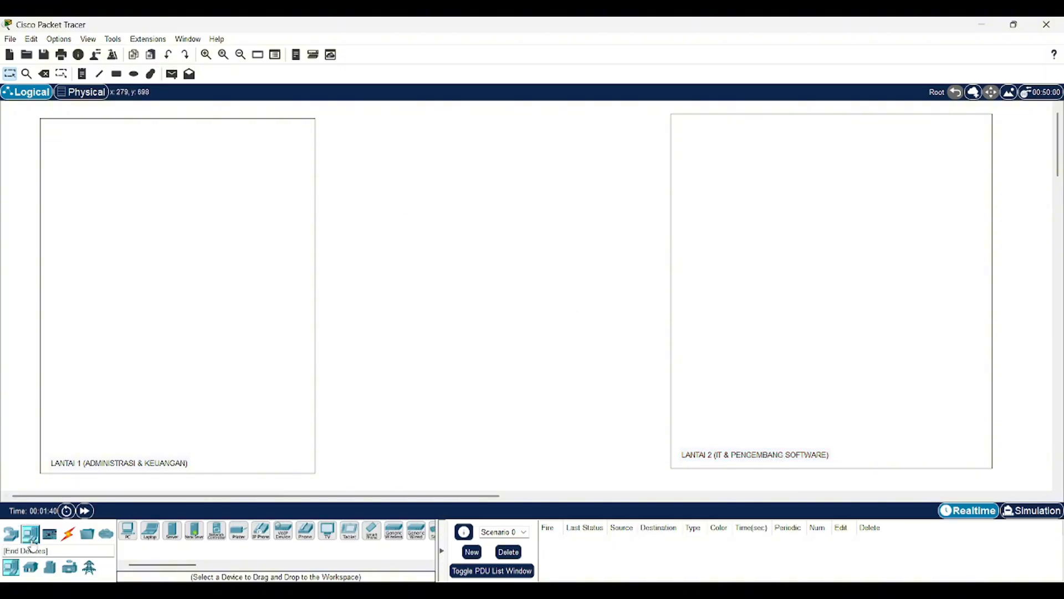
{"action": "left_click", "coordinate": [133, 535]}
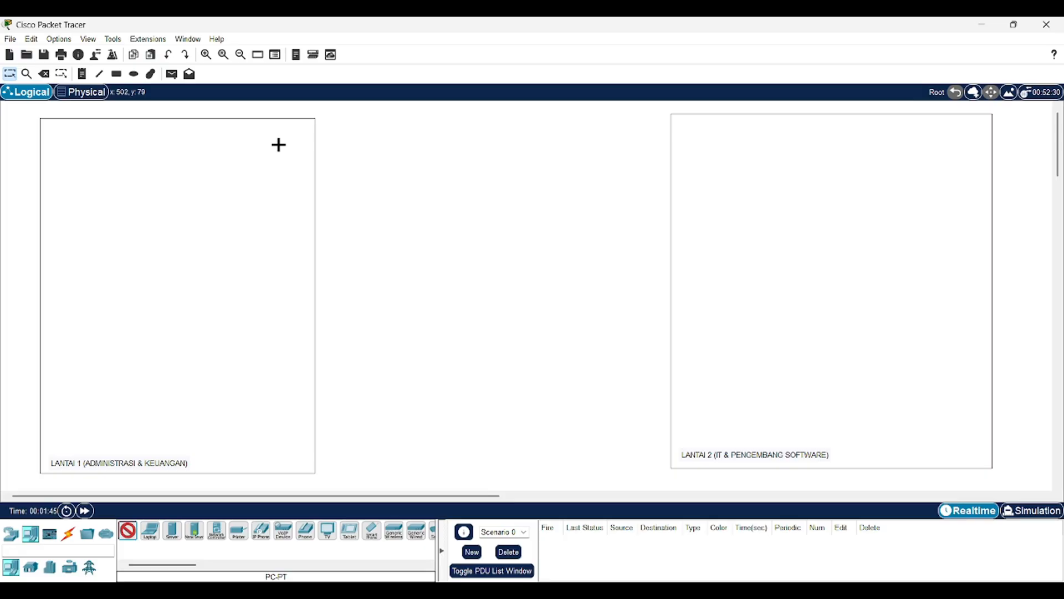
{"action": "left_click", "coordinate": [273, 143]}
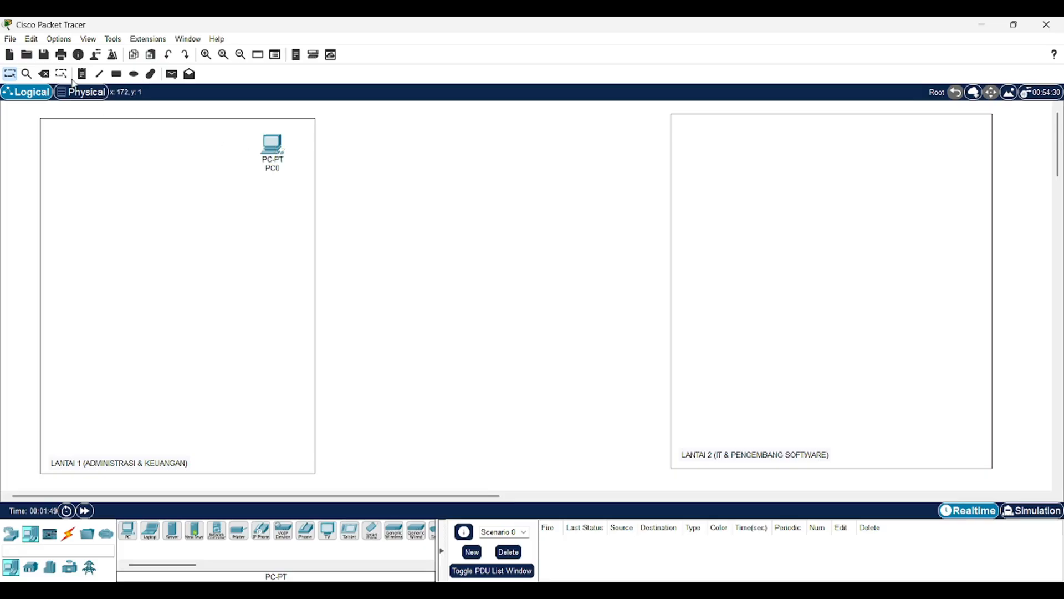
{"action": "left_click", "coordinate": [131, 530]}
{"action": "left_click", "coordinate": [277, 227]}
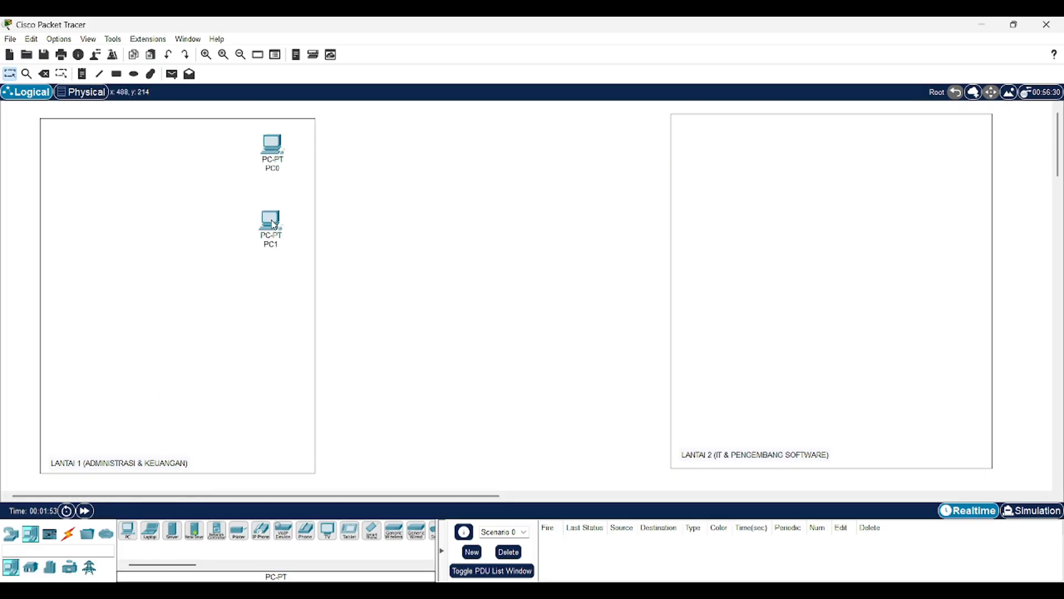
{"action": "left_click", "coordinate": [129, 530]}
{"action": "left_click", "coordinate": [270, 280]}
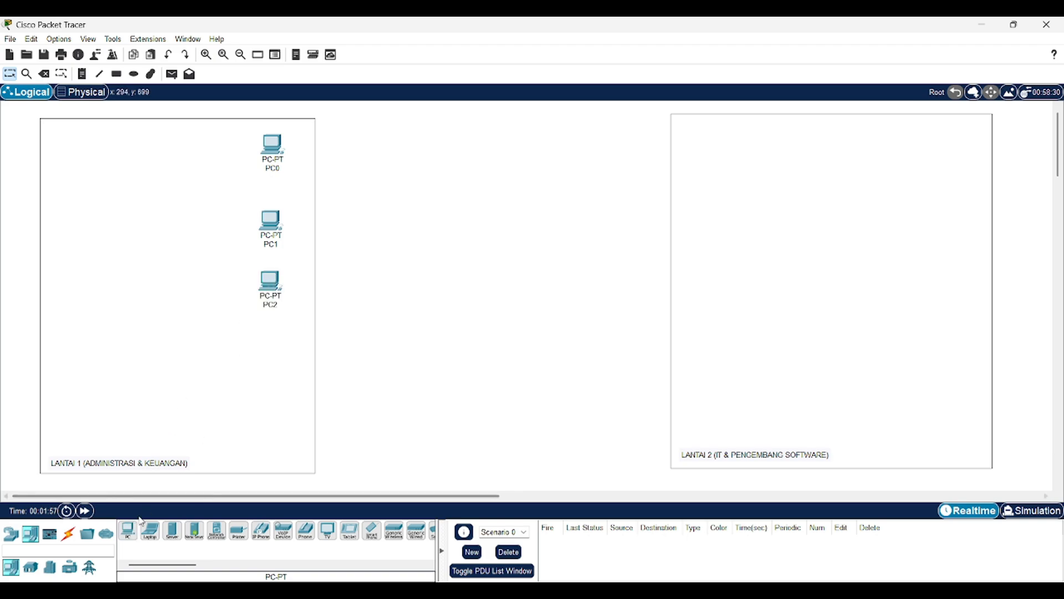
{"action": "left_click", "coordinate": [129, 530]}
{"action": "left_click", "coordinate": [271, 353]}
{"action": "left_click", "coordinate": [127, 531]}
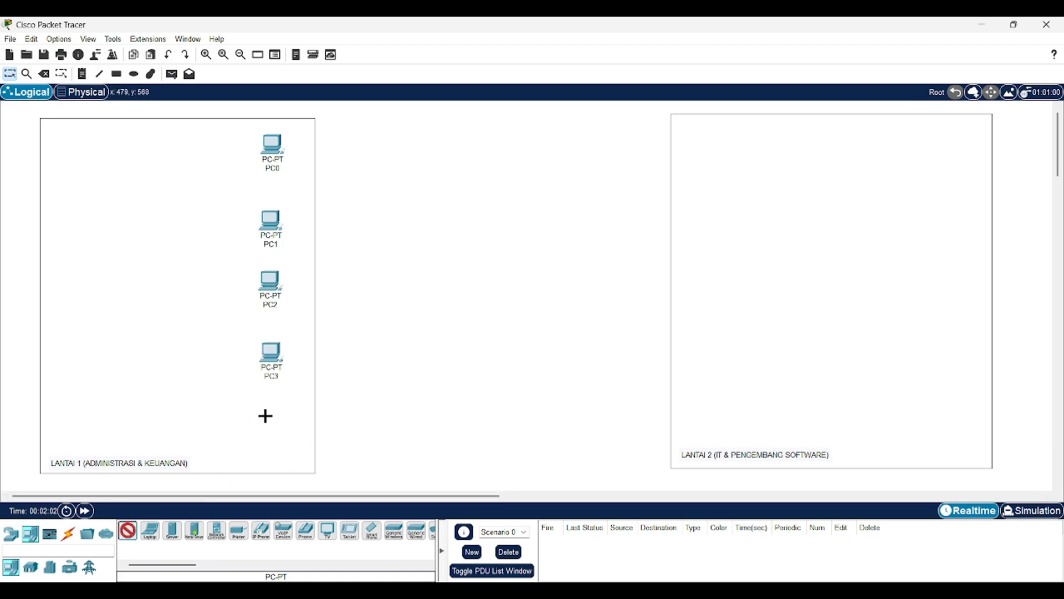
{"action": "left_click", "coordinate": [271, 417]}
{"action": "left_click_drag", "start_coordinate": [271, 216], "coordinate": [272, 209]}
{"action": "left_click", "coordinate": [390, 290]}
- Add a second aligned column of five PCs to the left of the first column in LANTAI 1
{"action": "left_click", "coordinate": [129, 530]}
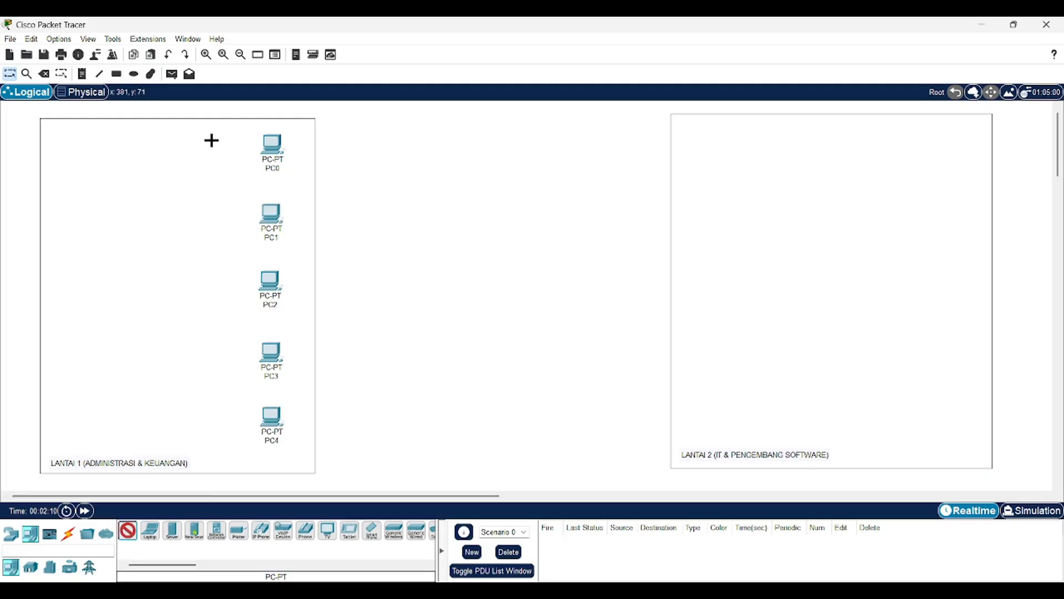
{"action": "left_click", "coordinate": [187, 143]}
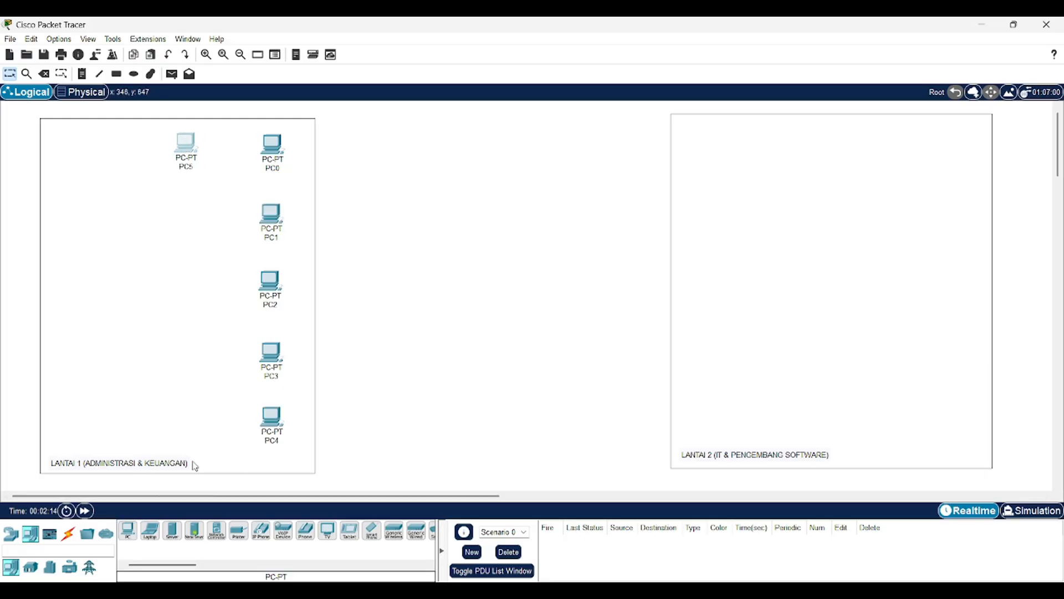
{"action": "left_click", "coordinate": [127, 531]}
{"action": "left_click", "coordinate": [186, 208]}
{"action": "left_click", "coordinate": [127, 531]}
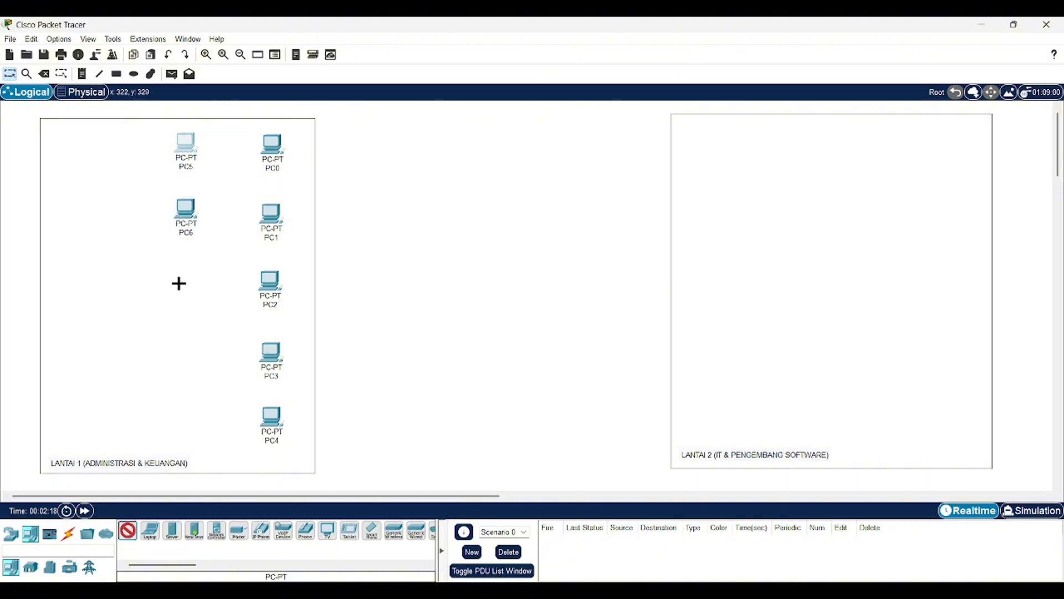
{"action": "left_click", "coordinate": [185, 283]}
{"action": "left_click", "coordinate": [128, 531]}
{"action": "left_click", "coordinate": [185, 349]}
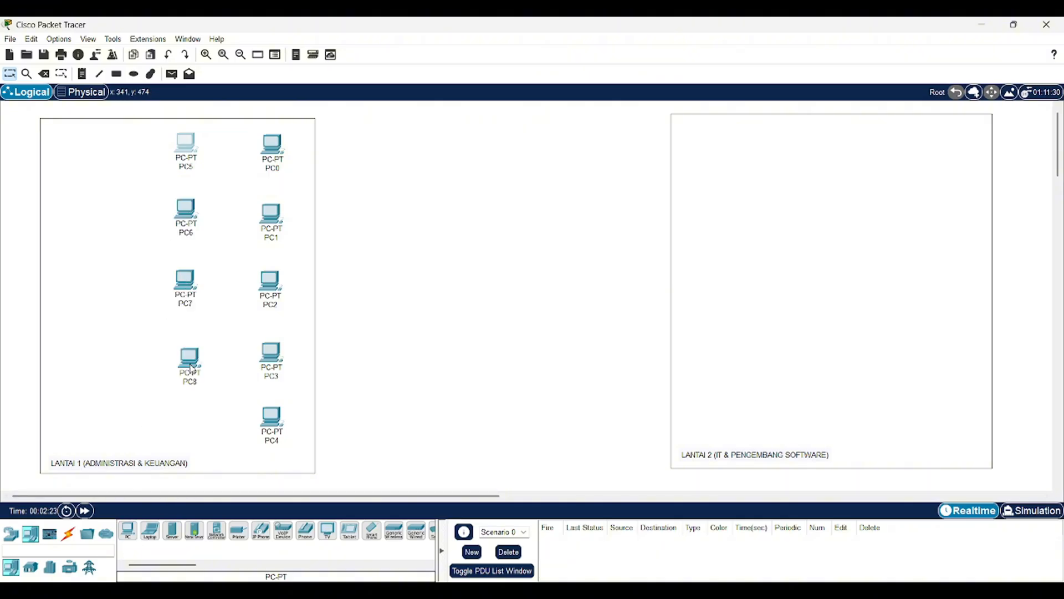
{"action": "left_click", "coordinate": [128, 536]}
{"action": "left_click", "coordinate": [187, 426]}
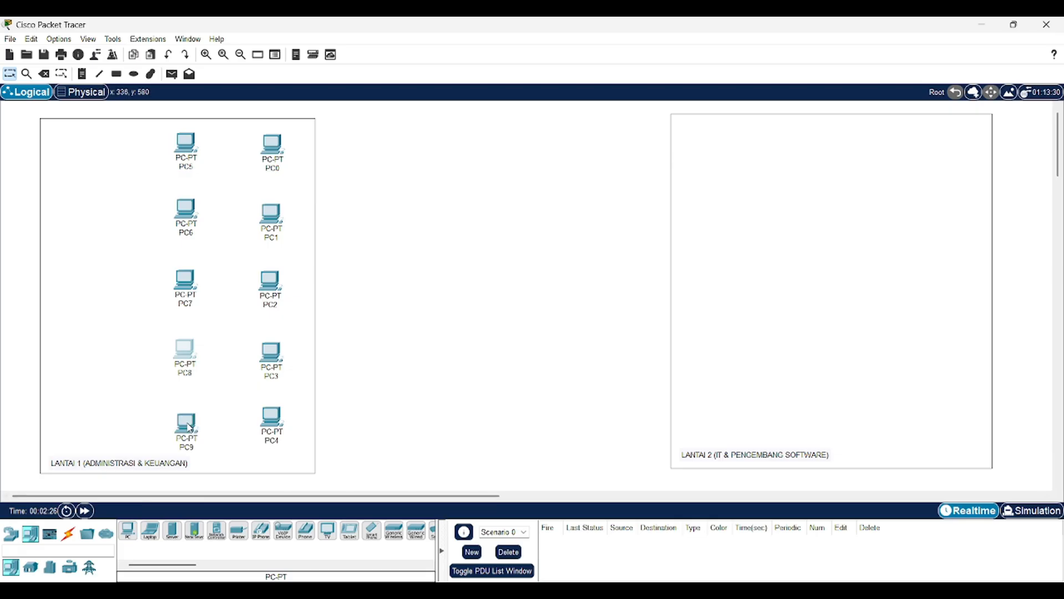
{"action": "left_click_drag", "start_coordinate": [184, 425], "coordinate": [183, 416]}
{"action": "left_click", "coordinate": [389, 316]}
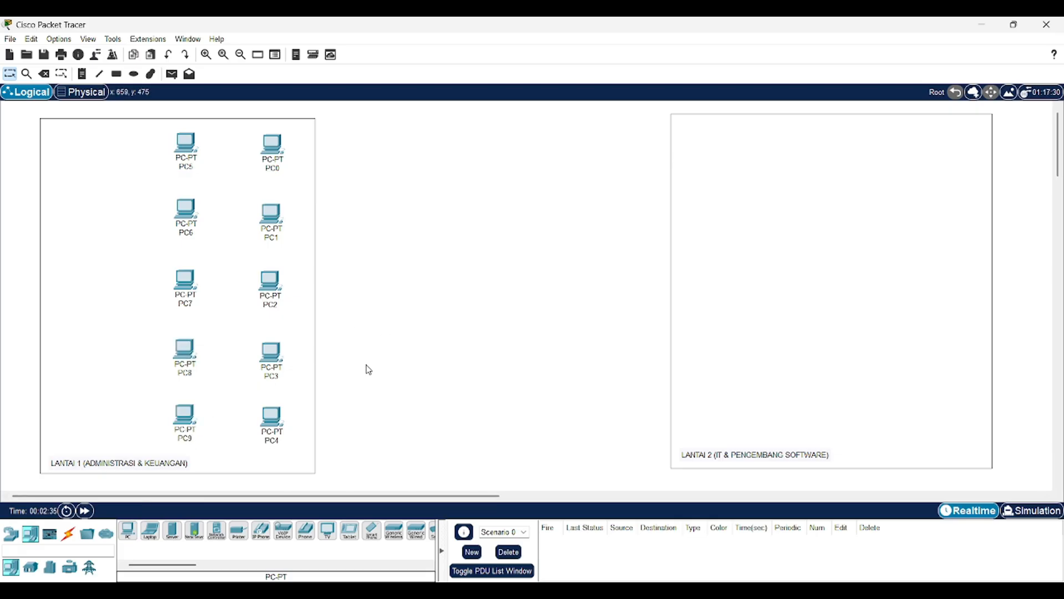
- Place a server with two printers stacked below it, left of the PC columns in LANTAI 1
{"action": "left_click", "coordinate": [172, 531]}
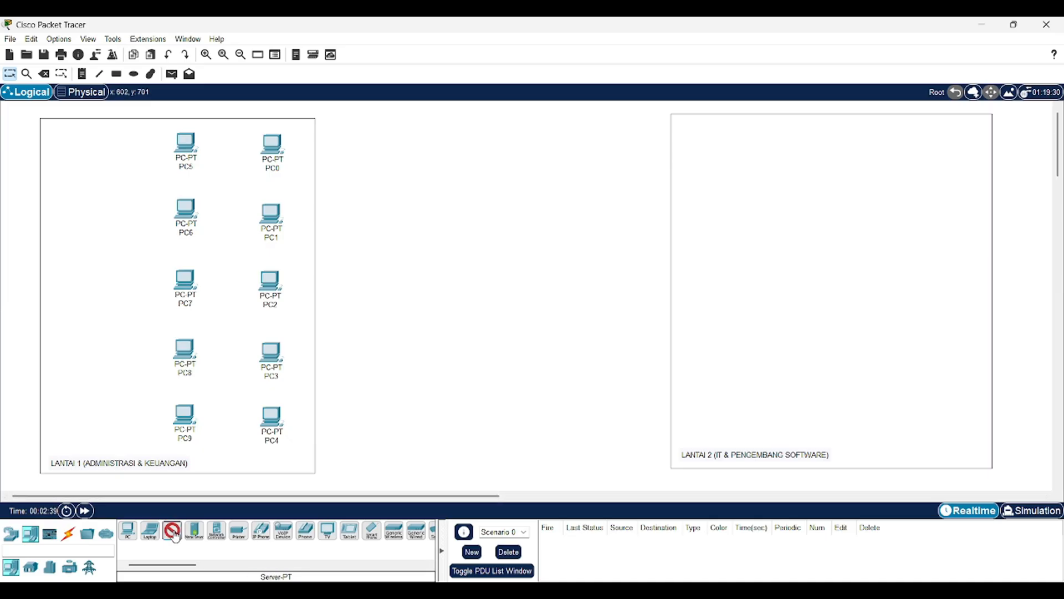
{"action": "left_click", "coordinate": [103, 173]}
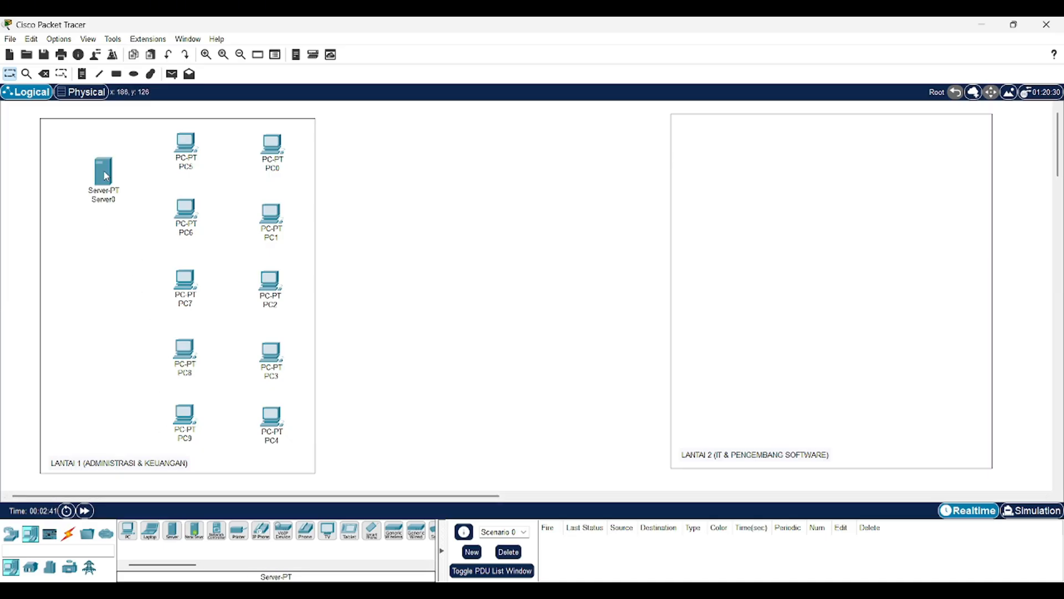
{"action": "left_click", "coordinate": [239, 531]}
{"action": "left_click", "coordinate": [100, 240]}
{"action": "left_click", "coordinate": [239, 531]}
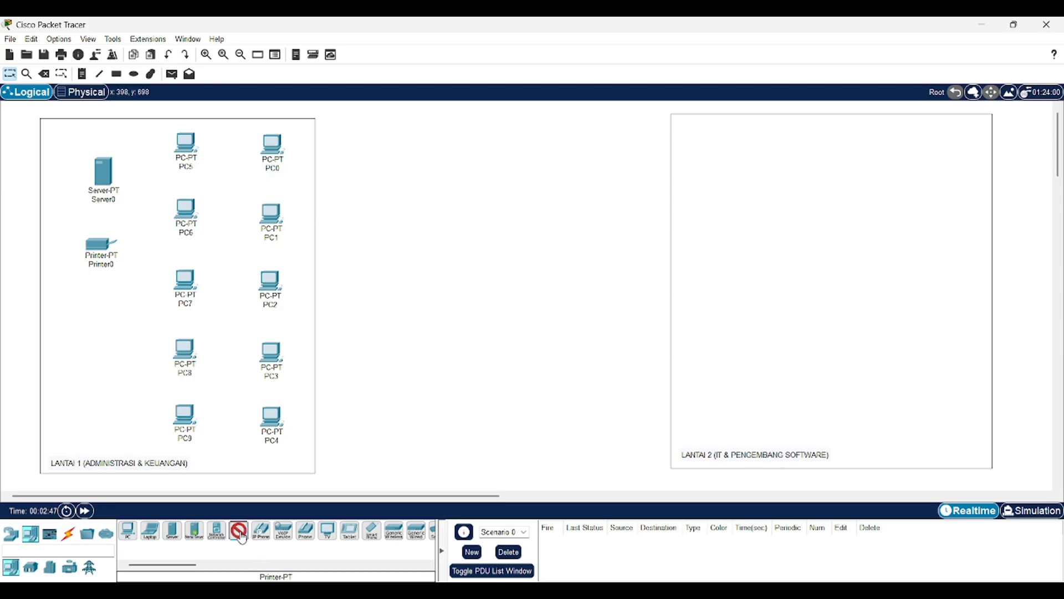
{"action": "left_click", "coordinate": [94, 305]}
{"action": "left_click_drag", "start_coordinate": [97, 308], "coordinate": [103, 307]}
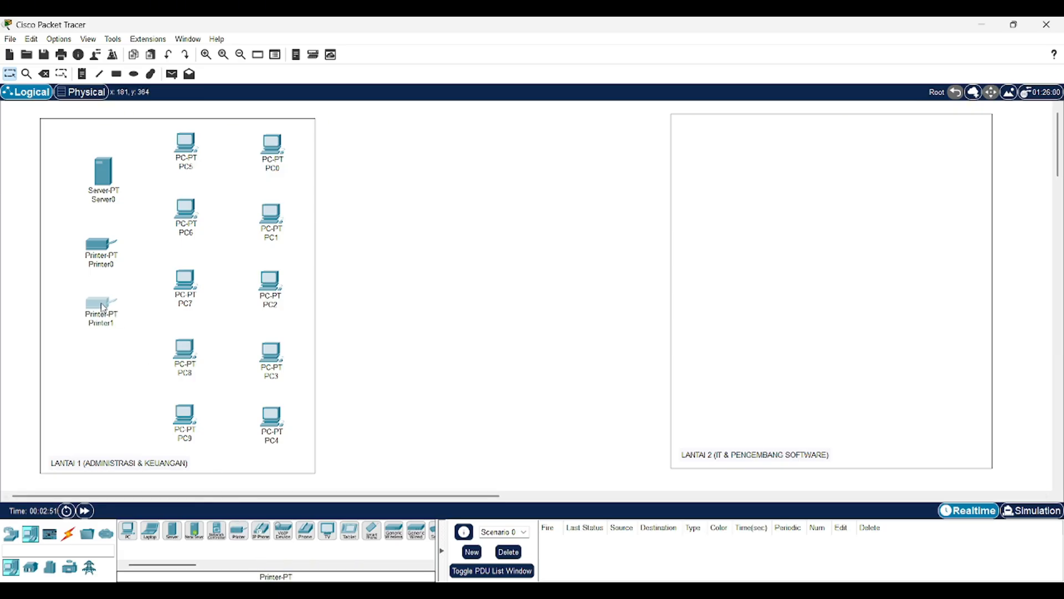
{"action": "left_click", "coordinate": [333, 292]}
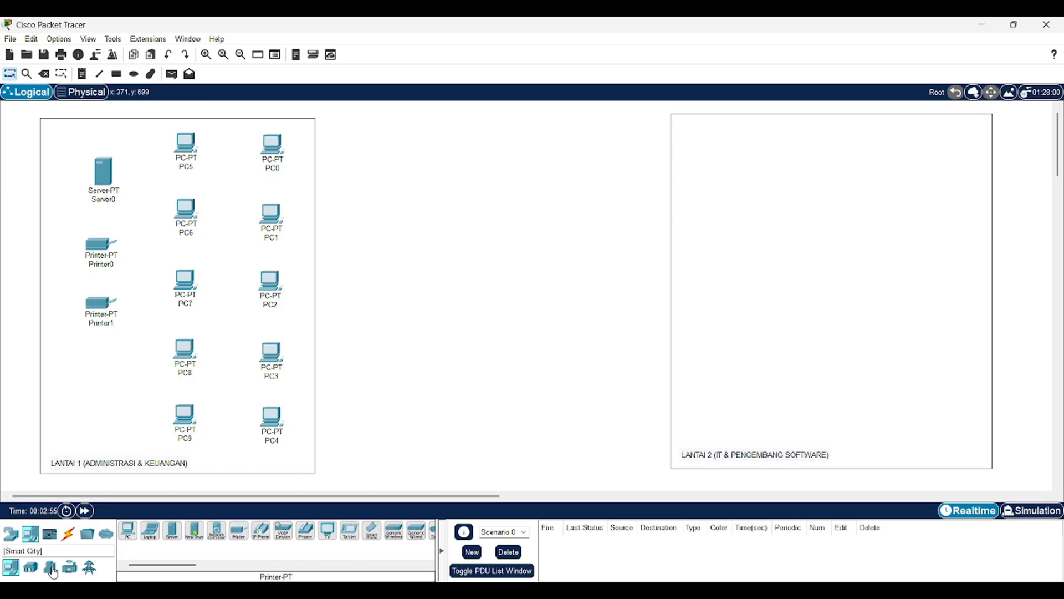
- Place an AccessPoint-PT wireless access point below the two printers in LANTAI 1
{"action": "left_click", "coordinate": [9, 534]}
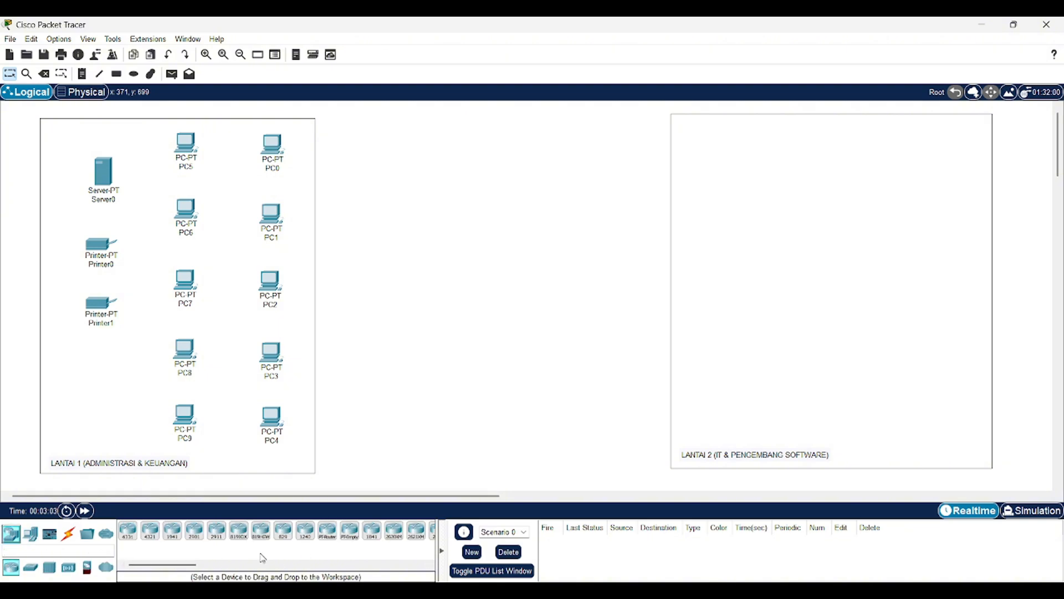
{"action": "left_click", "coordinate": [68, 567]}
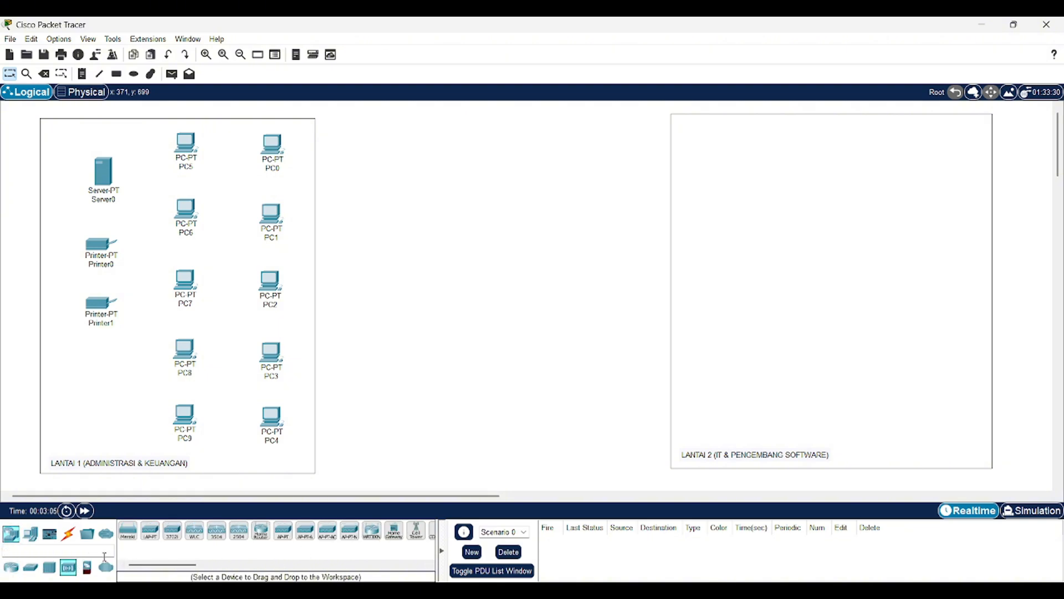
{"action": "left_click", "coordinate": [283, 530]}
{"action": "left_click", "coordinate": [103, 381]}
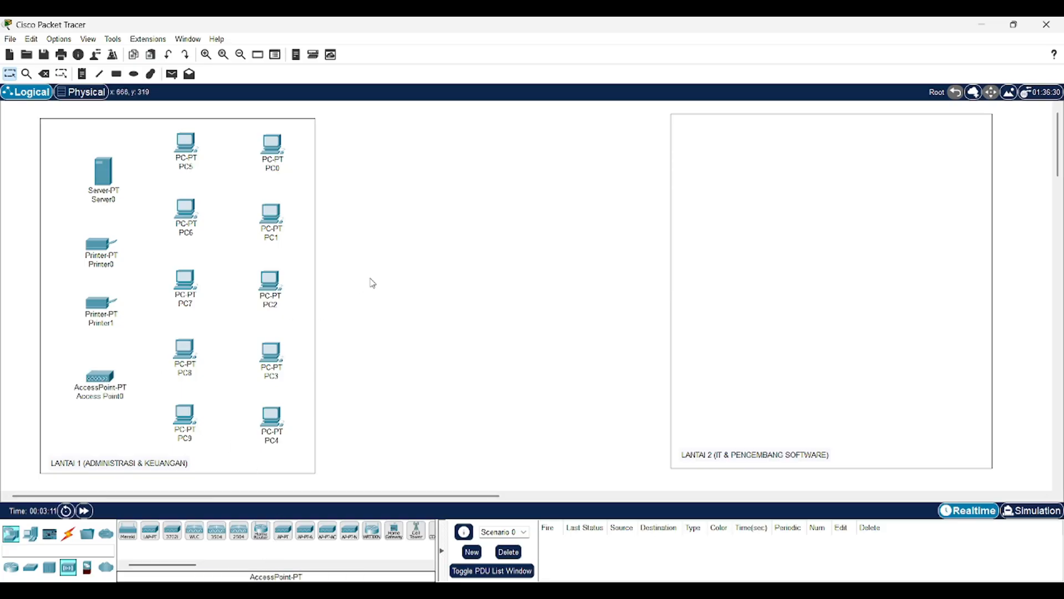
- Place five PCs in a vertical column along the left edge of the LANTAI 2 rectangle
{"action": "left_click", "coordinate": [32, 535]}
{"action": "left_click", "coordinate": [128, 531]}
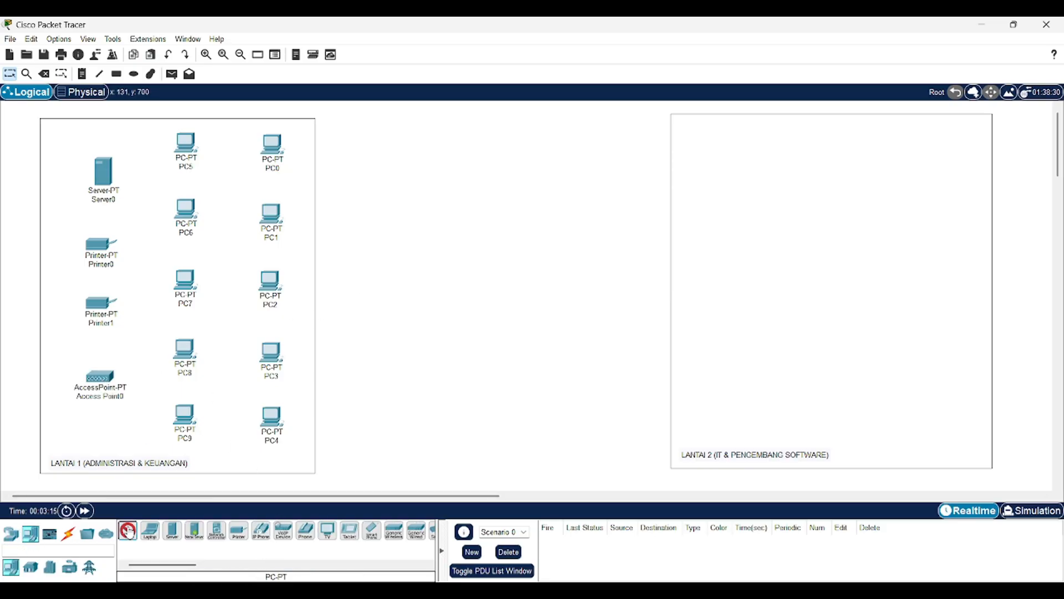
{"action": "left_click", "coordinate": [698, 135]}
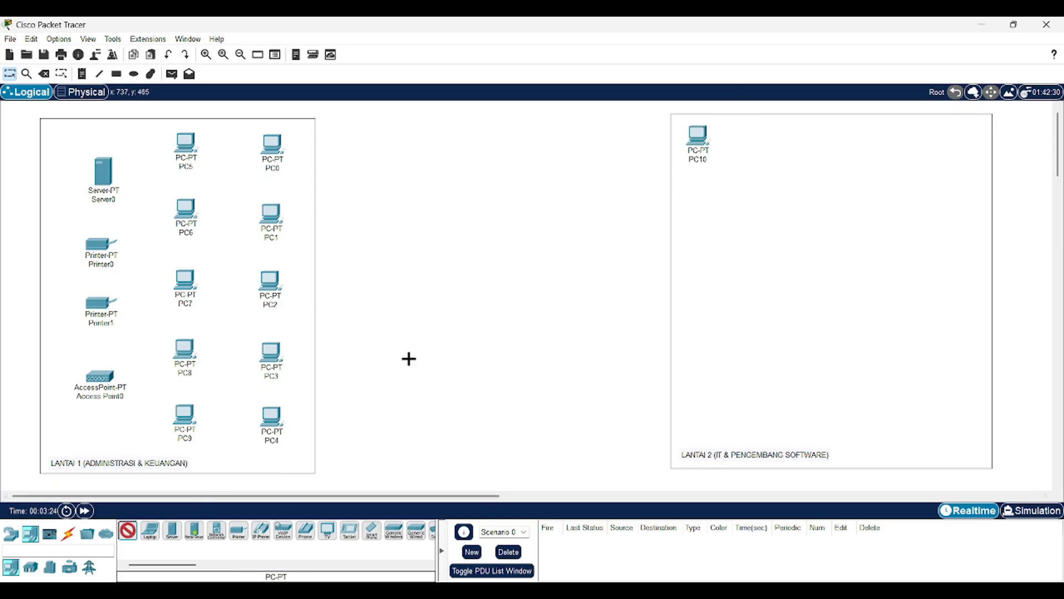
{"action": "left_click", "coordinate": [705, 201]}
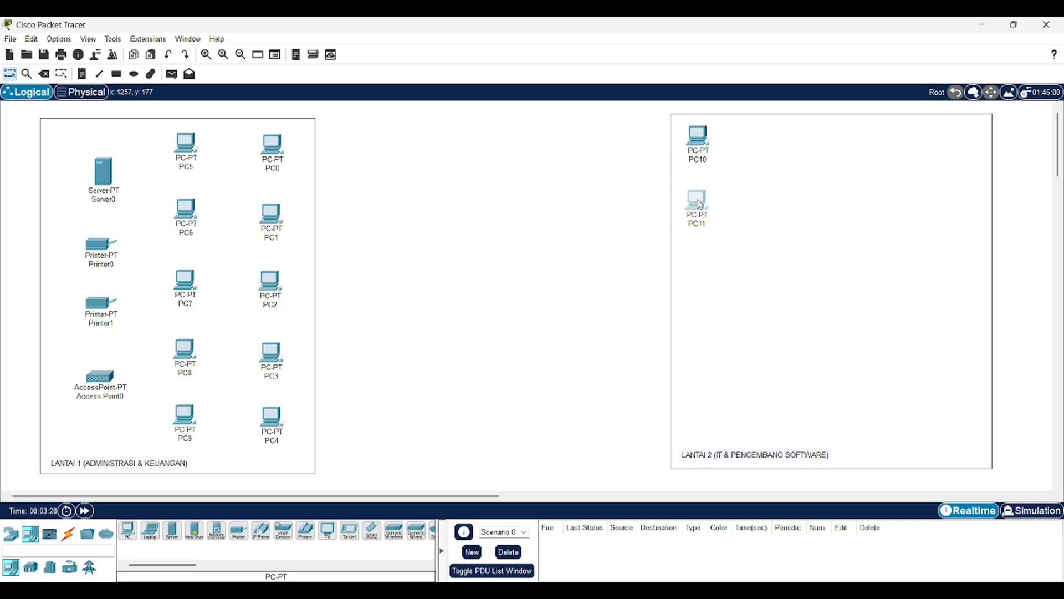
{"action": "left_click", "coordinate": [128, 531]}
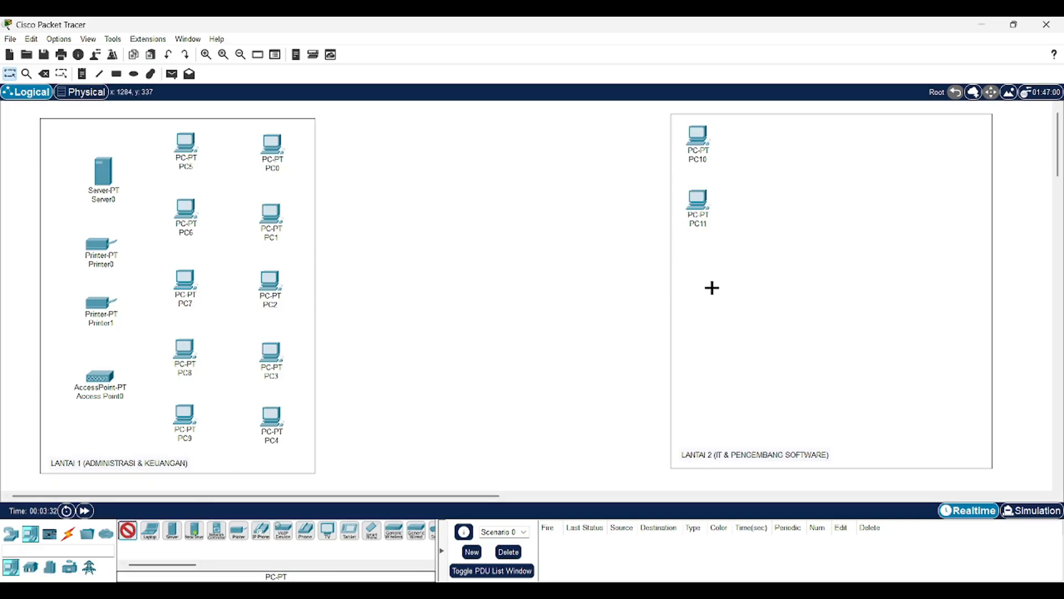
{"action": "left_click", "coordinate": [705, 278]}
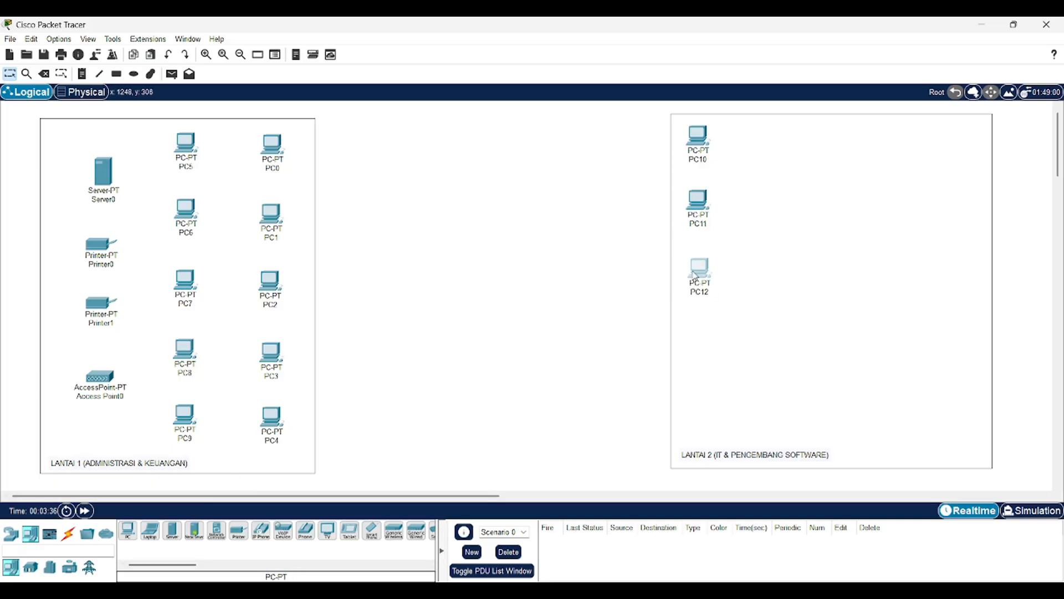
{"action": "left_click", "coordinate": [128, 531]}
{"action": "left_click", "coordinate": [700, 332]}
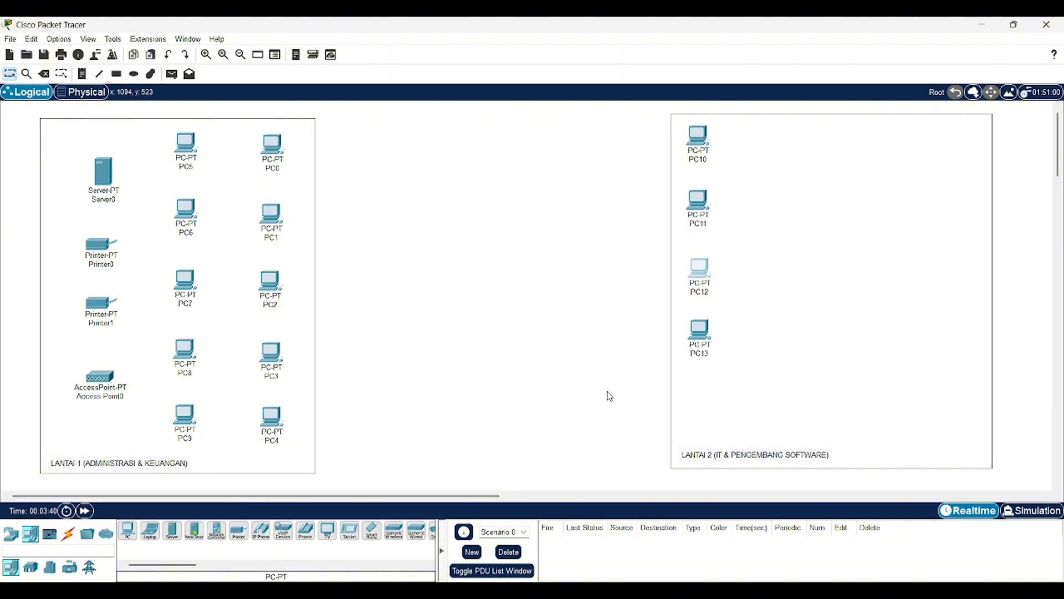
{"action": "left_click", "coordinate": [128, 531]}
{"action": "left_click", "coordinate": [700, 383]}
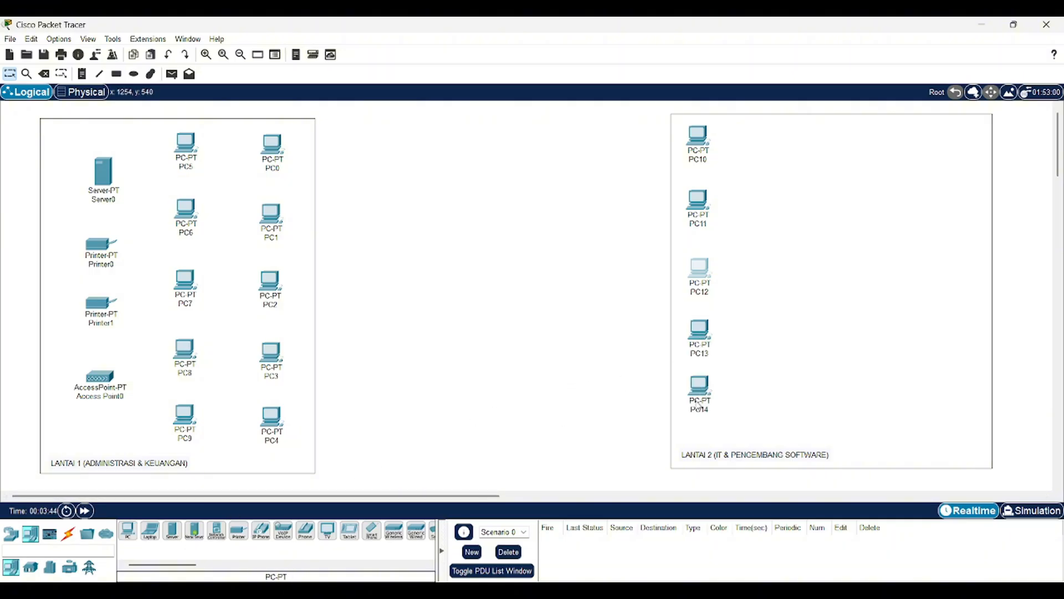
- Place four PCs in a second vertical column to the right of the first PC column in LANTAI 2
{"action": "left_click", "coordinate": [128, 530]}
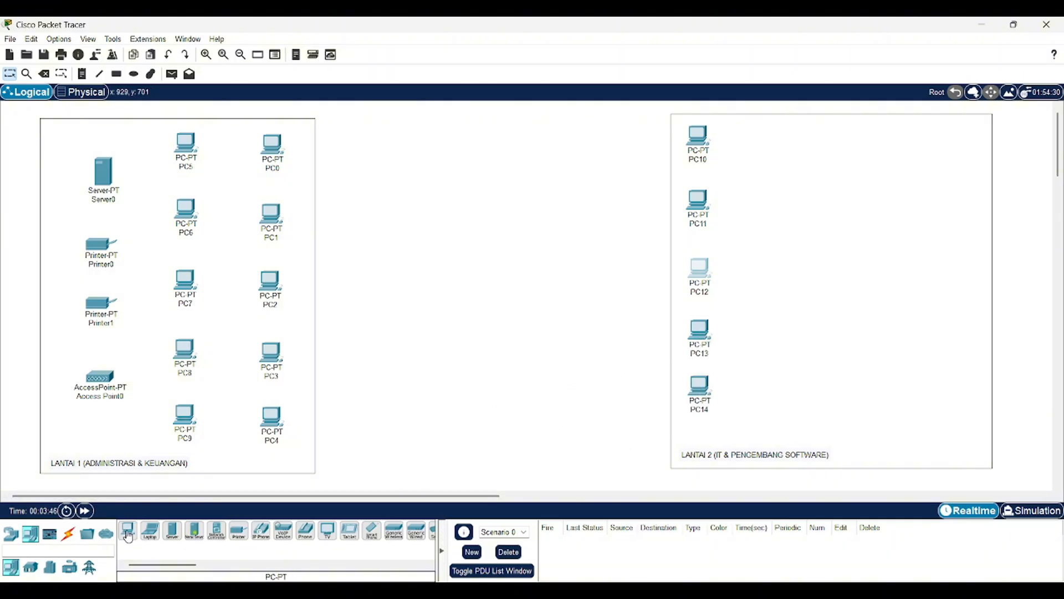
{"action": "left_click", "coordinate": [760, 137]}
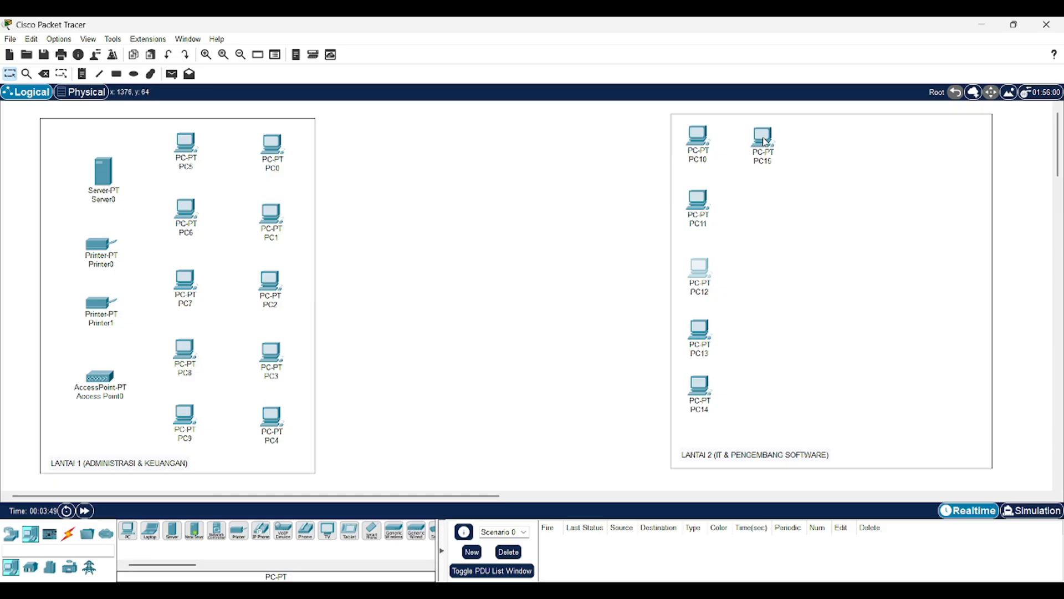
{"action": "left_click", "coordinate": [129, 532]}
{"action": "left_click", "coordinate": [760, 197]}
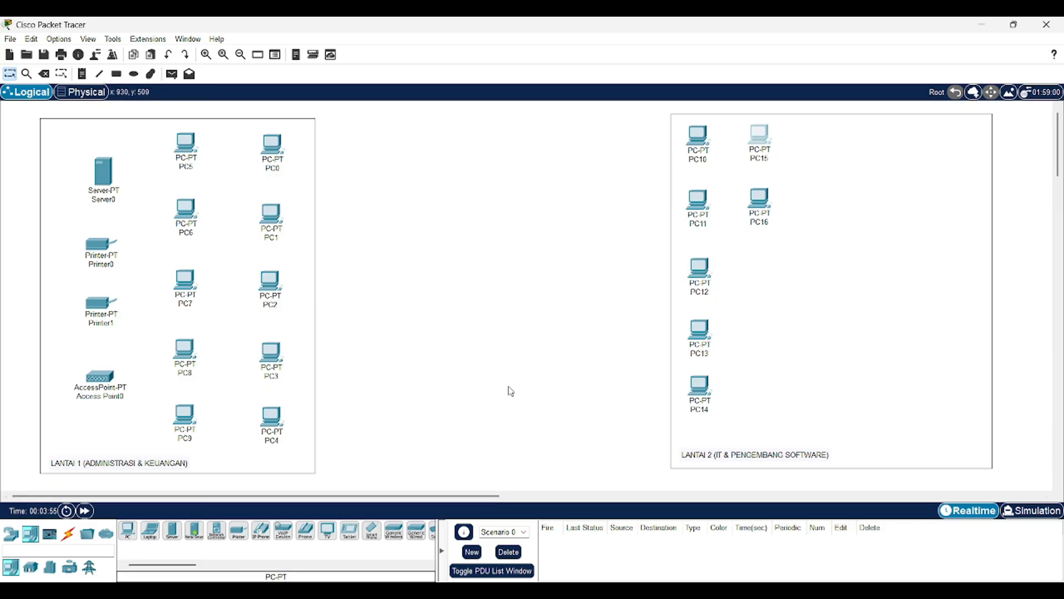
{"action": "left_click", "coordinate": [126, 532]}
{"action": "left_click", "coordinate": [764, 269]}
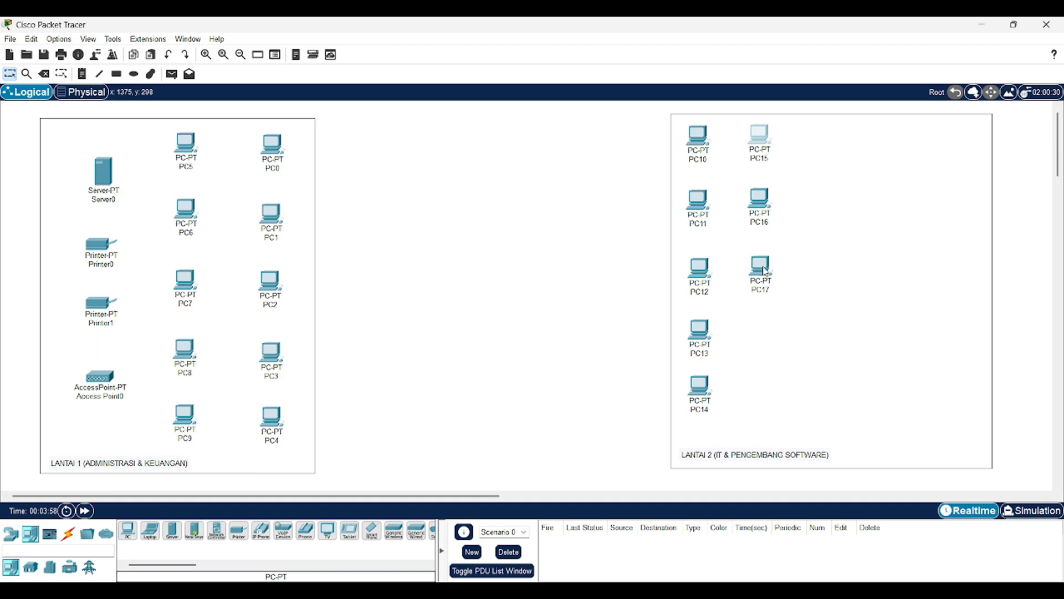
{"action": "left_click", "coordinate": [127, 533]}
{"action": "left_click", "coordinate": [762, 332]}
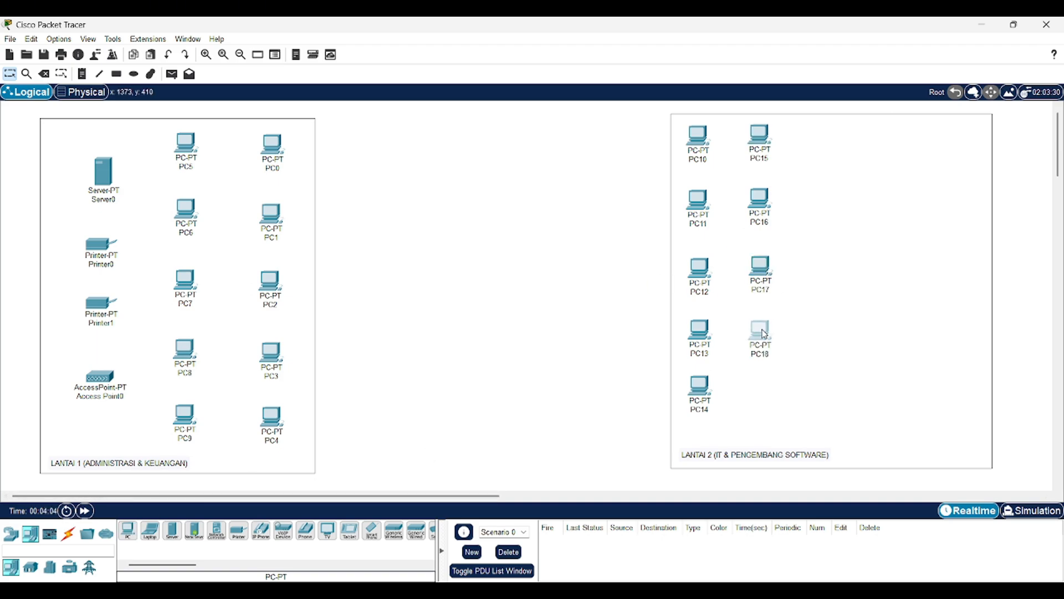
- Complete the second LANTAI 2 column with a fifth PC at its lower end and nudge the LANTAI 2 label slightly right
{"action": "left_click", "coordinate": [762, 391]}
{"action": "left_click", "coordinate": [609, 363]}
{"action": "left_click_drag", "start_coordinate": [863, 311], "coordinate": [711, 463]}
{"action": "left_click", "coordinate": [128, 530]}
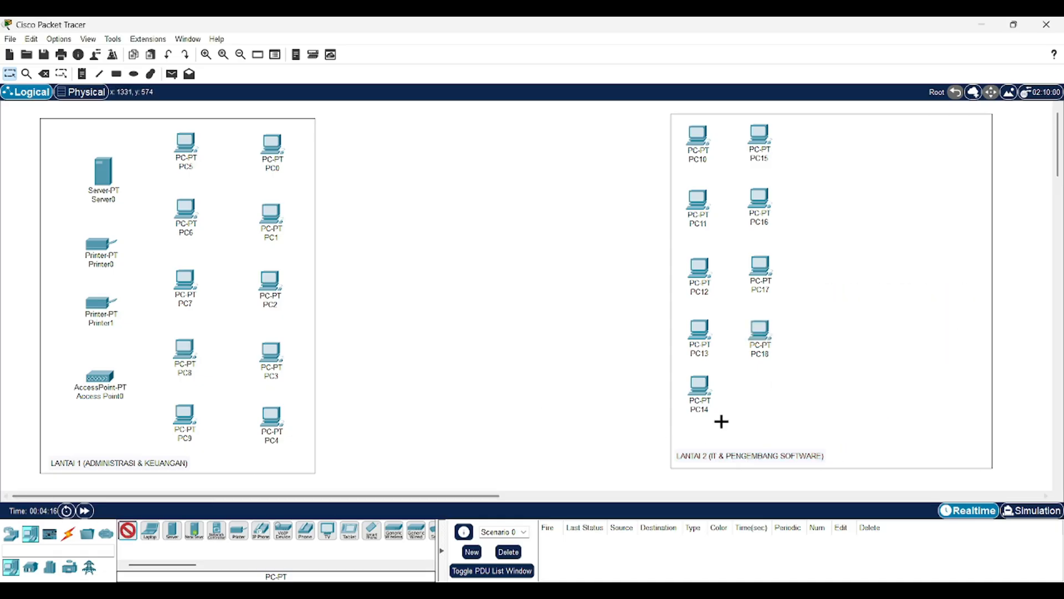
{"action": "left_click", "coordinate": [755, 395]}
{"action": "left_click_drag", "start_coordinate": [762, 392], "coordinate": [763, 387]}
{"action": "left_click_drag", "start_coordinate": [739, 457], "coordinate": [747, 457]}
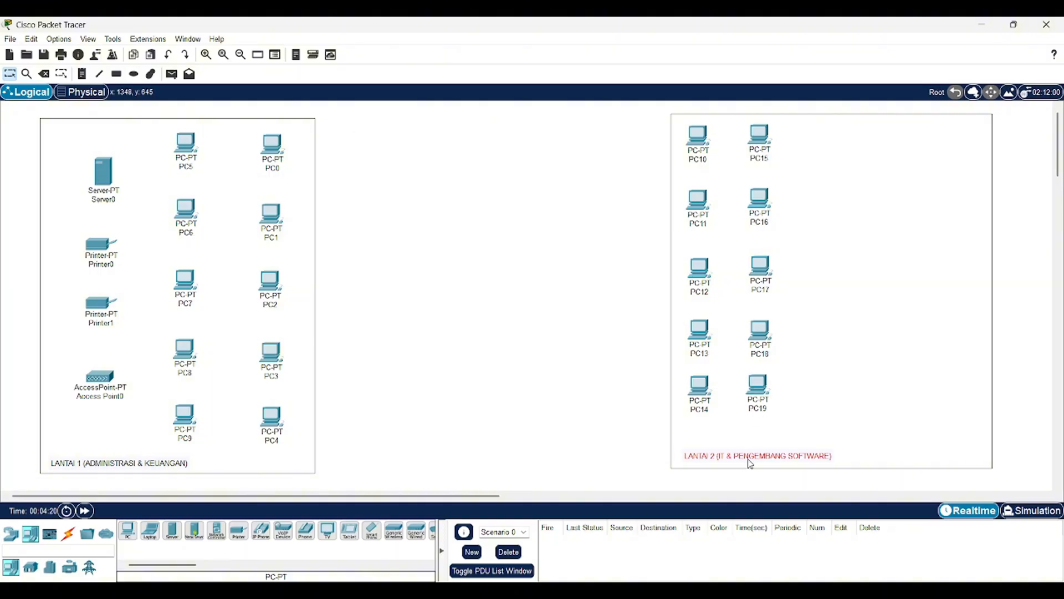
{"action": "left_click", "coordinate": [549, 423]}
- Add a third vertical column of five PCs to the right of the second column in LANTAI 2
{"action": "left_click", "coordinate": [128, 530]}
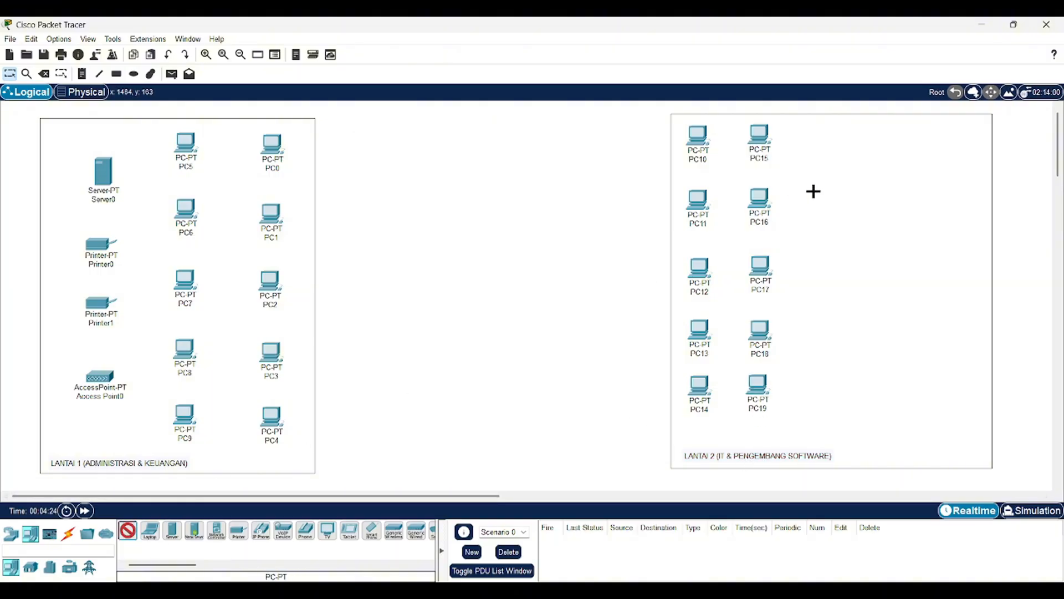
{"action": "left_click", "coordinate": [831, 138]}
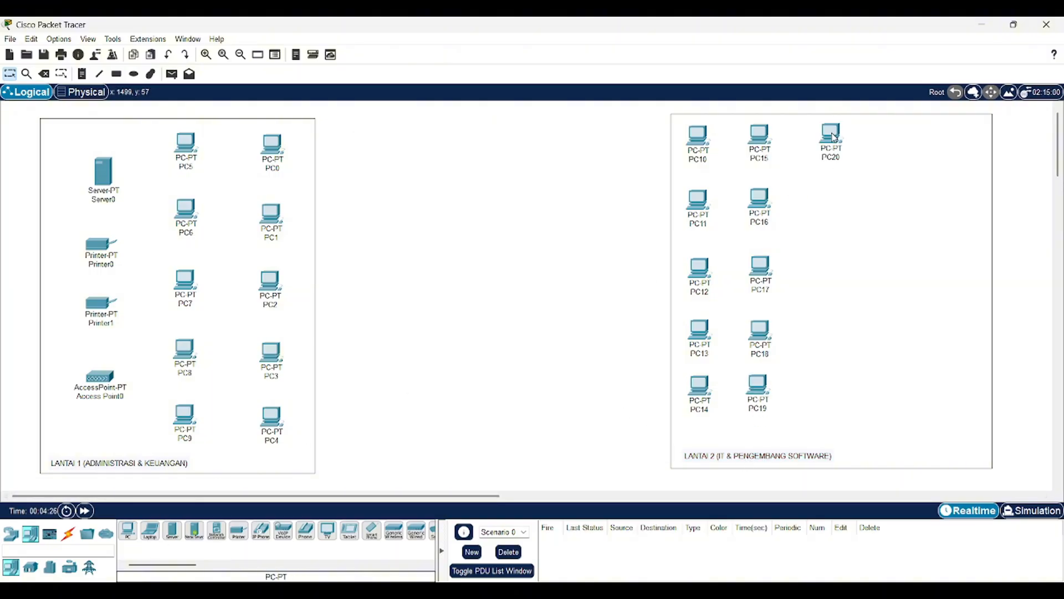
{"action": "left_click", "coordinate": [128, 530]}
{"action": "left_click", "coordinate": [835, 198]}
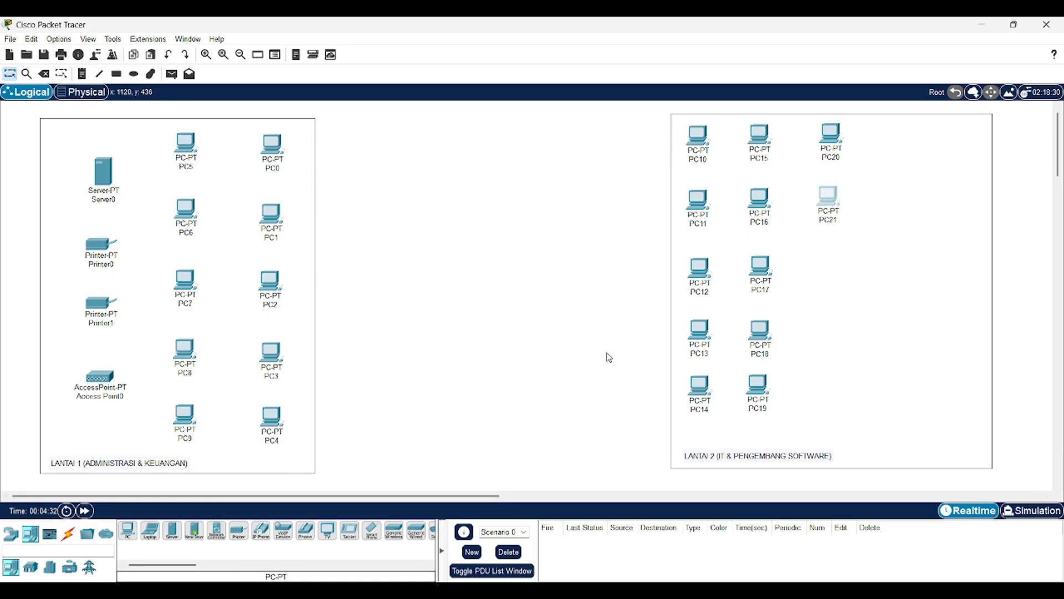
{"action": "left_click", "coordinate": [825, 274]}
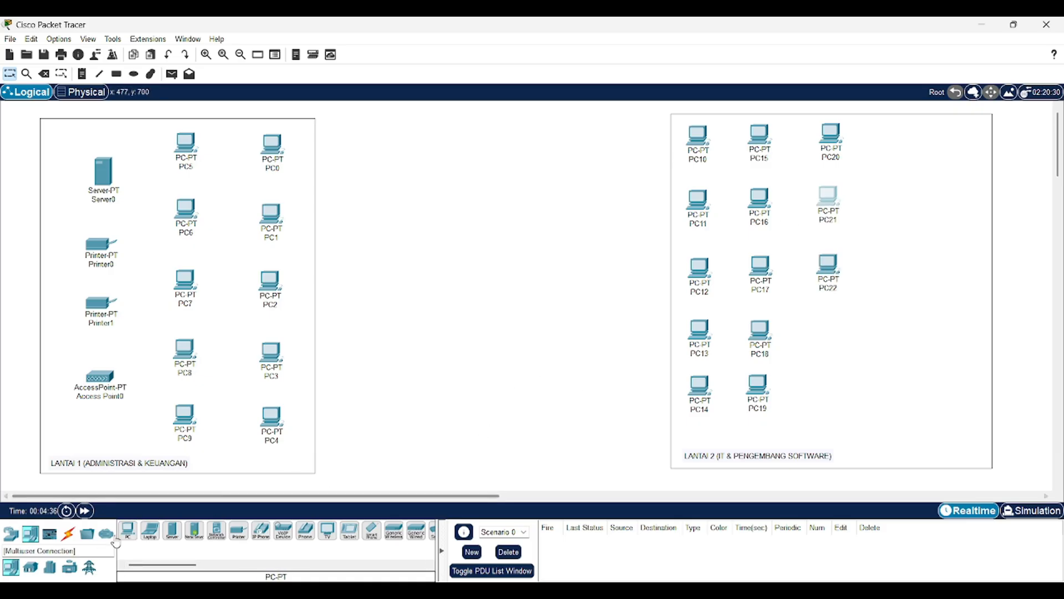
{"action": "left_click", "coordinate": [128, 530]}
{"action": "left_click", "coordinate": [831, 332]}
{"action": "left_click", "coordinate": [135, 524]}
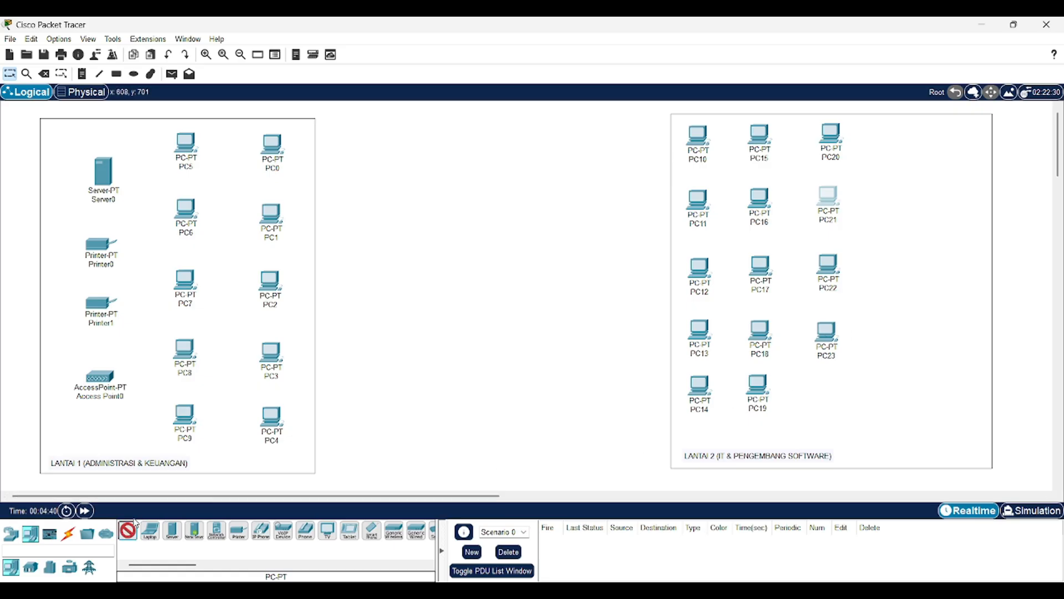
{"action": "left_click", "coordinate": [824, 399]}
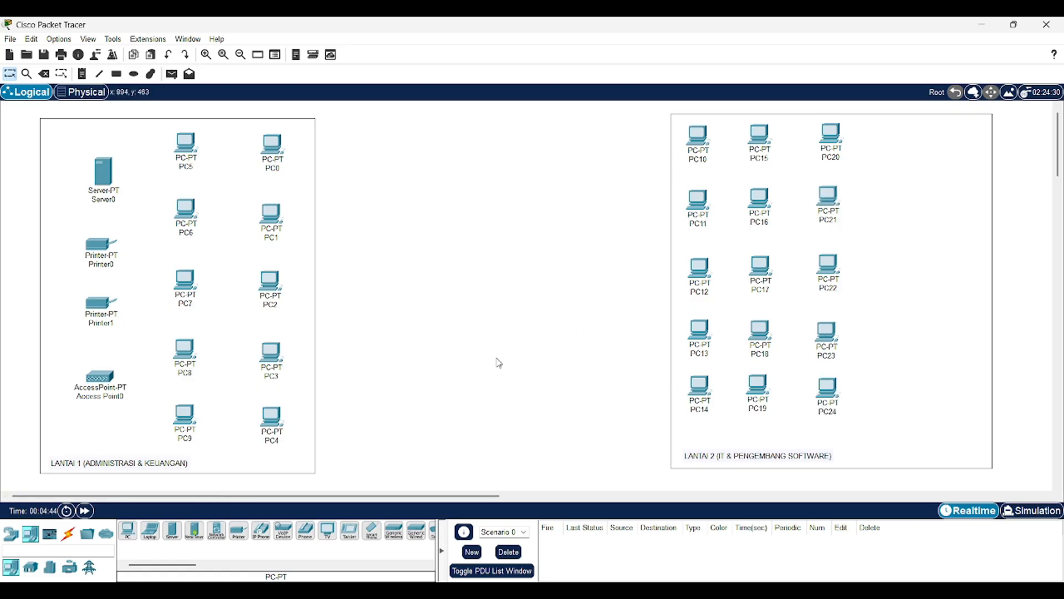
- Place a Server-PT with one Printer-PT below it, right of the PC columns in LANTAI 2
{"action": "left_click", "coordinate": [172, 531]}
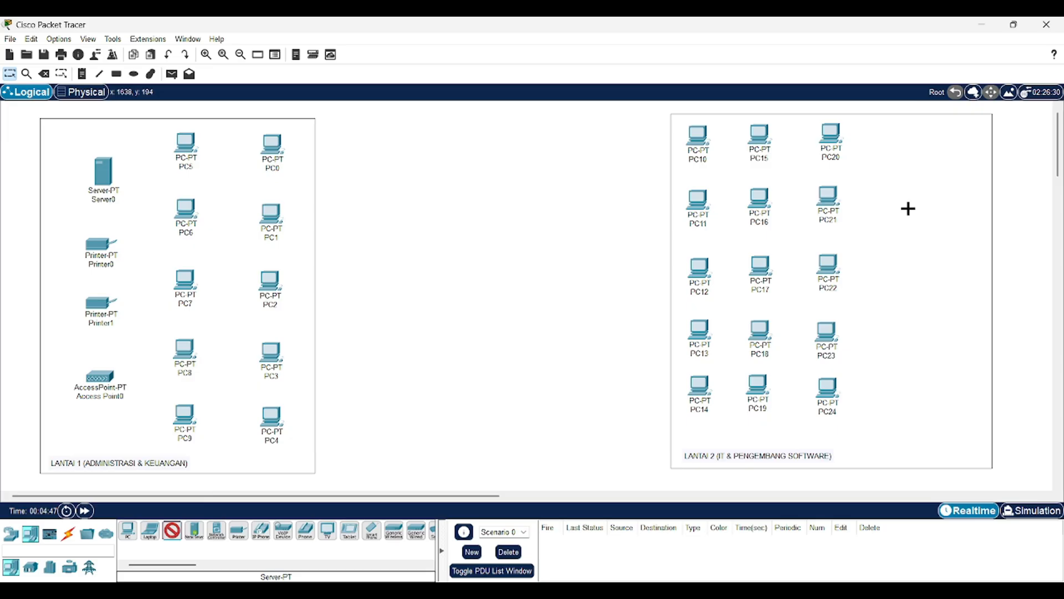
{"action": "left_click", "coordinate": [914, 170]}
{"action": "left_click", "coordinate": [239, 530]}
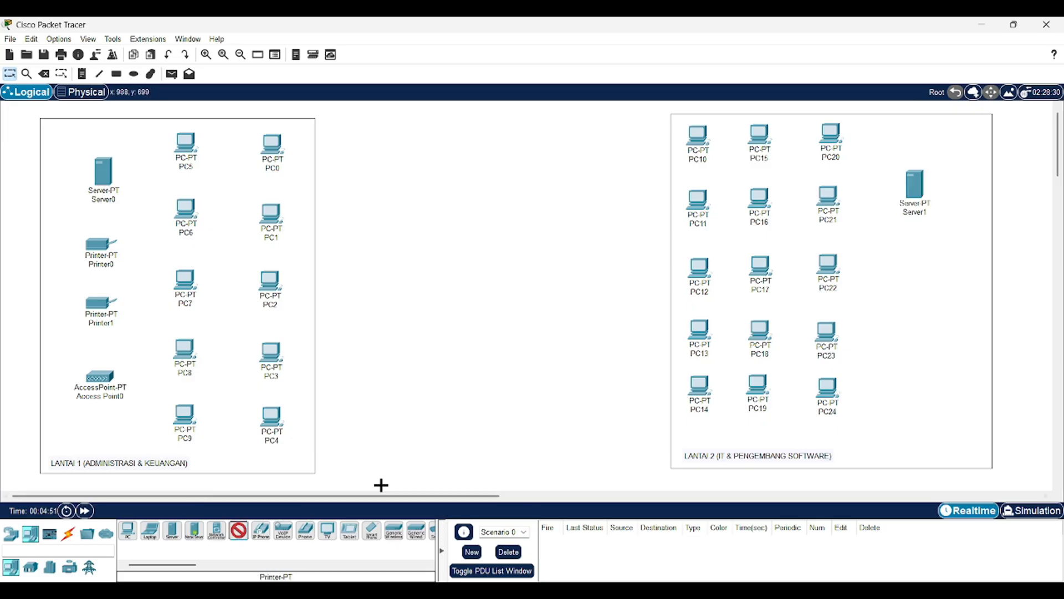
{"action": "left_click", "coordinate": [918, 267]}
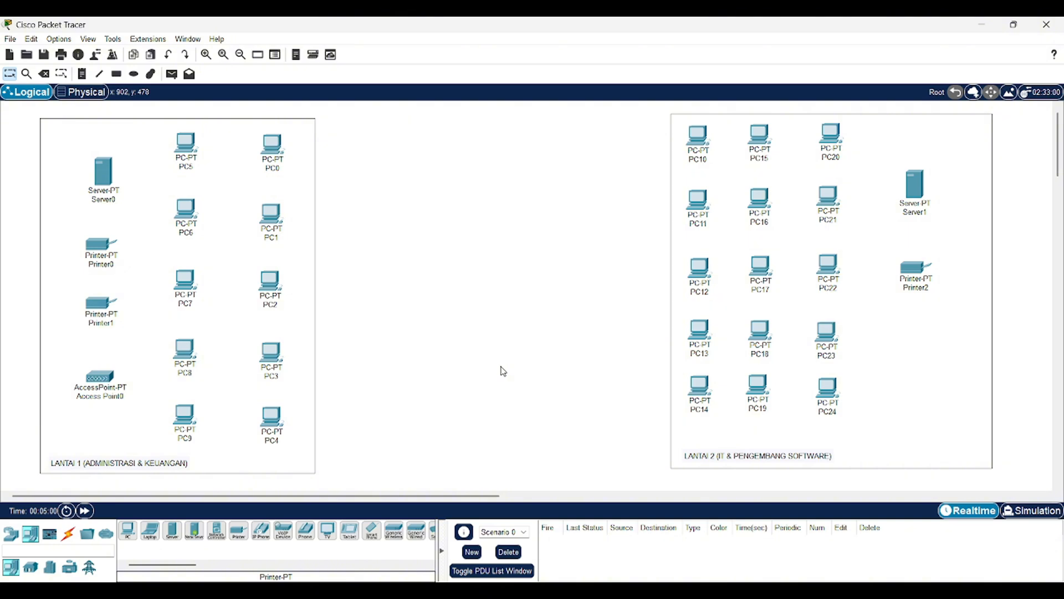
- Place an AccessPoint-PT wireless access point below the printer in LANTAI 2
{"action": "left_click", "coordinate": [11, 534]}
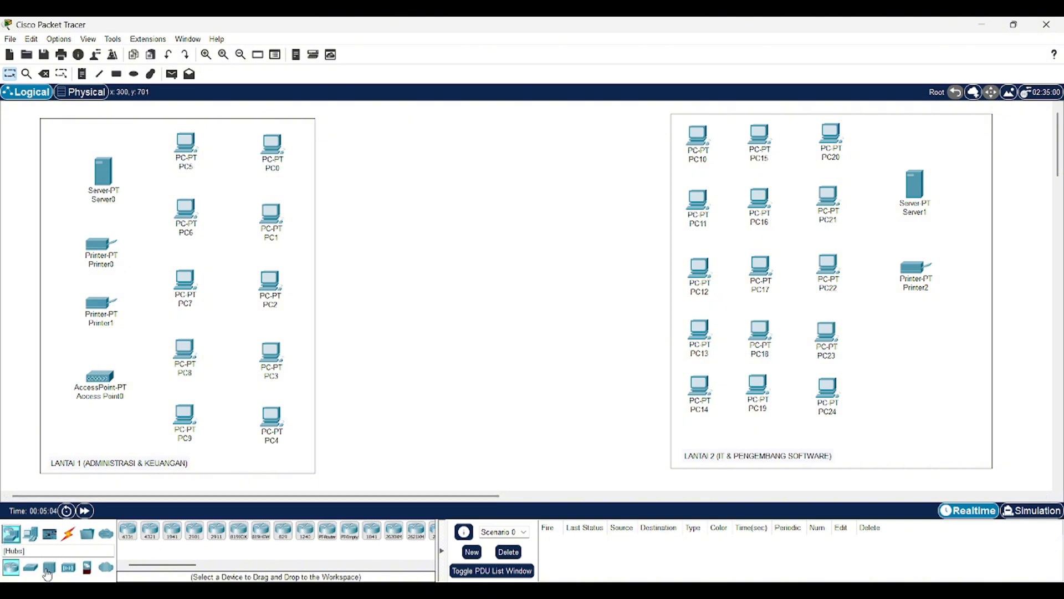
{"action": "left_click", "coordinate": [69, 566]}
{"action": "left_click", "coordinate": [283, 531]}
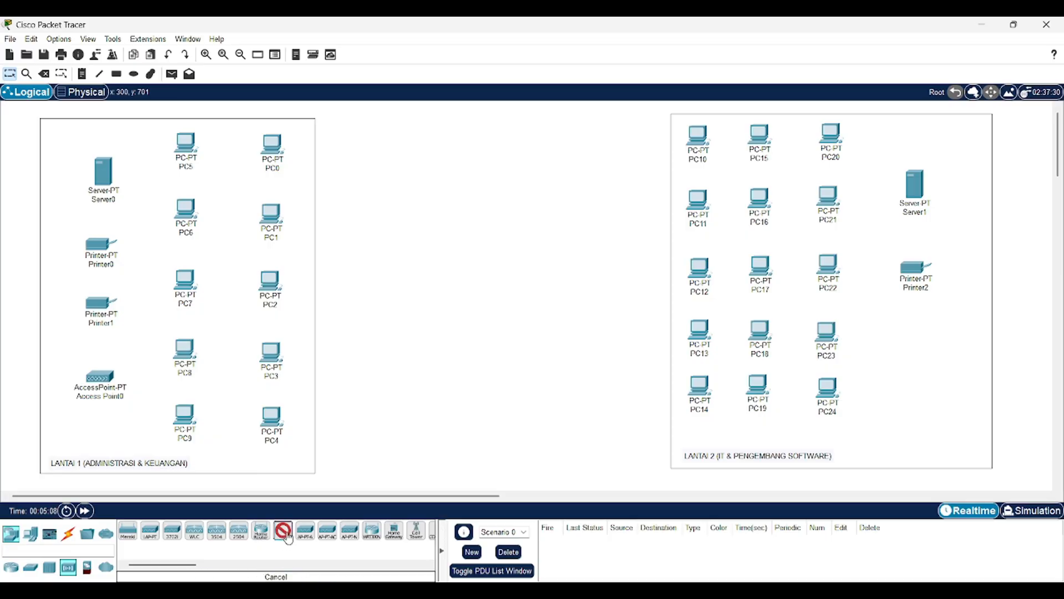
{"action": "left_click", "coordinate": [913, 344]}
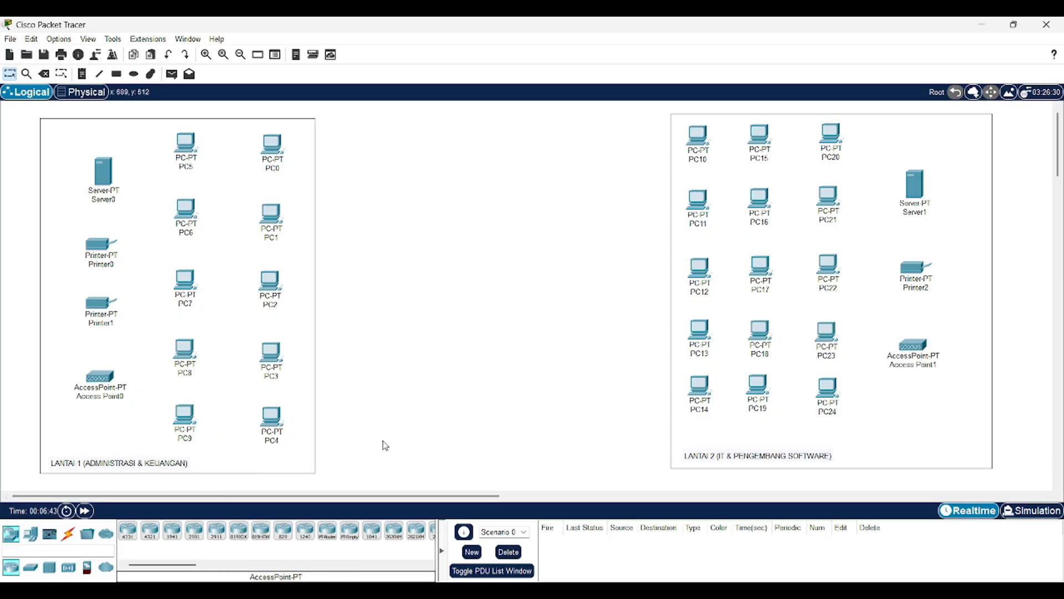
- Place two 2960 switches between the floor areas, one beside LANTAI 1 and one beside LANTAI 2, at about the same height
{"action": "left_click", "coordinate": [31, 567]}
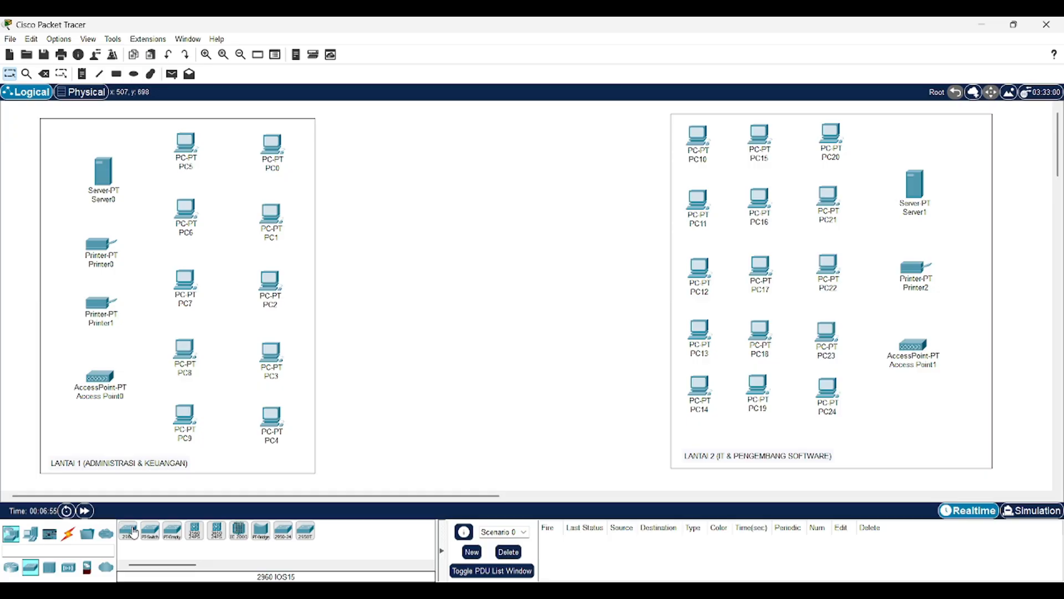
{"action": "left_click", "coordinate": [132, 532]}
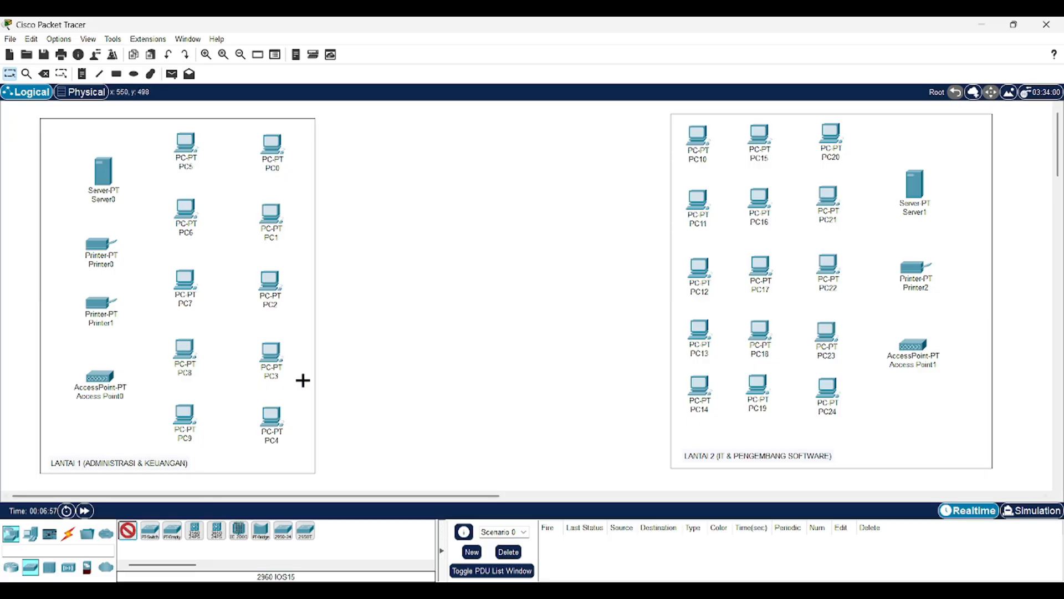
{"action": "left_click", "coordinate": [369, 287]}
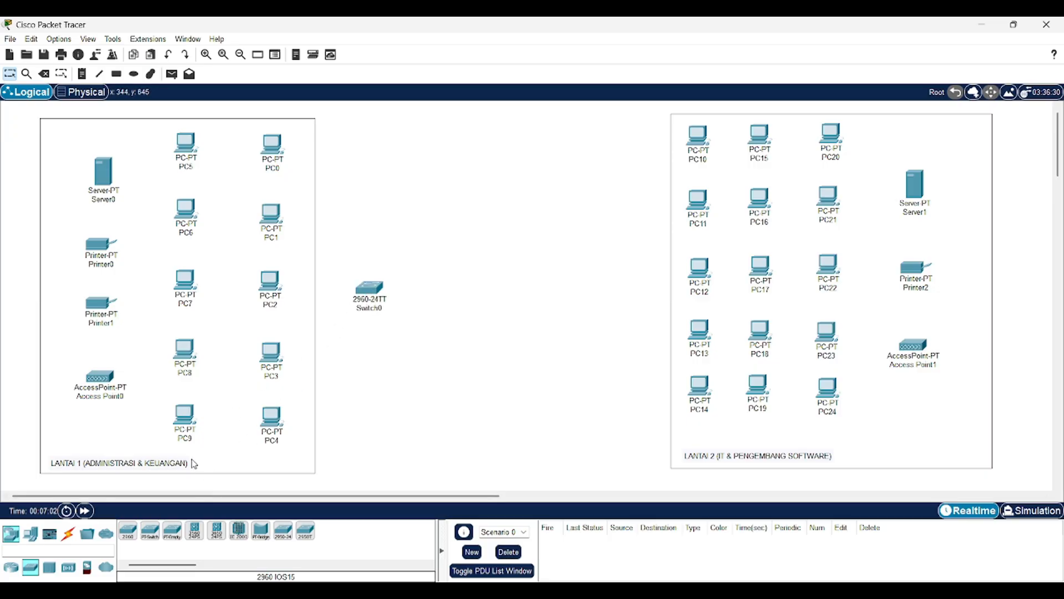
{"action": "left_click", "coordinate": [127, 532]}
{"action": "left_click", "coordinate": [609, 285]}
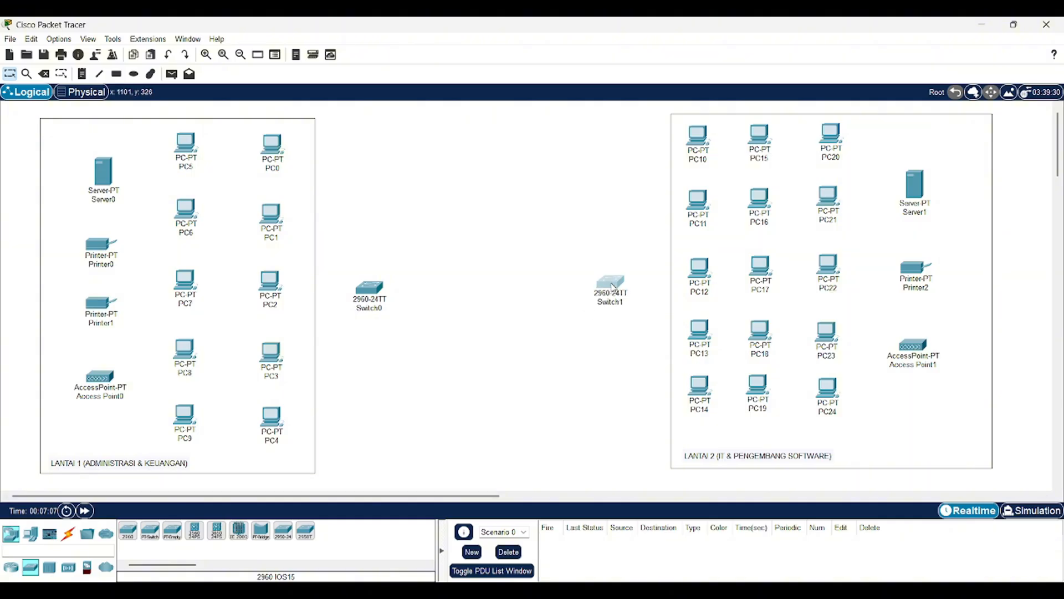
{"action": "left_click_drag", "start_coordinate": [613, 286], "coordinate": [609, 283]}
{"action": "left_click", "coordinate": [348, 427]}
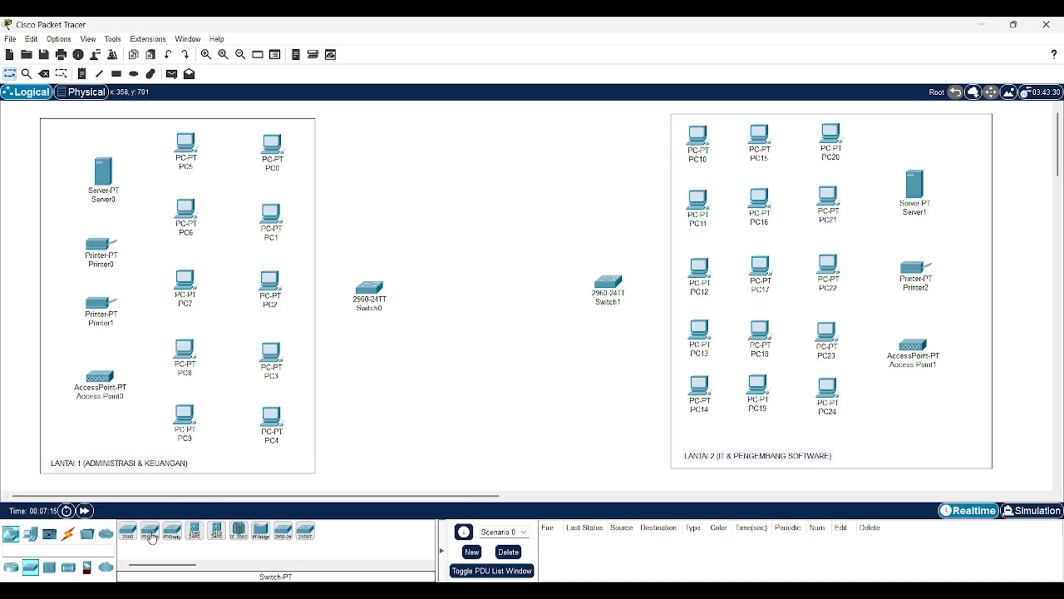
- Place a Router-PT centrally above and between the two switches, leaving its configuration window closed
{"action": "left_click", "coordinate": [11, 568]}
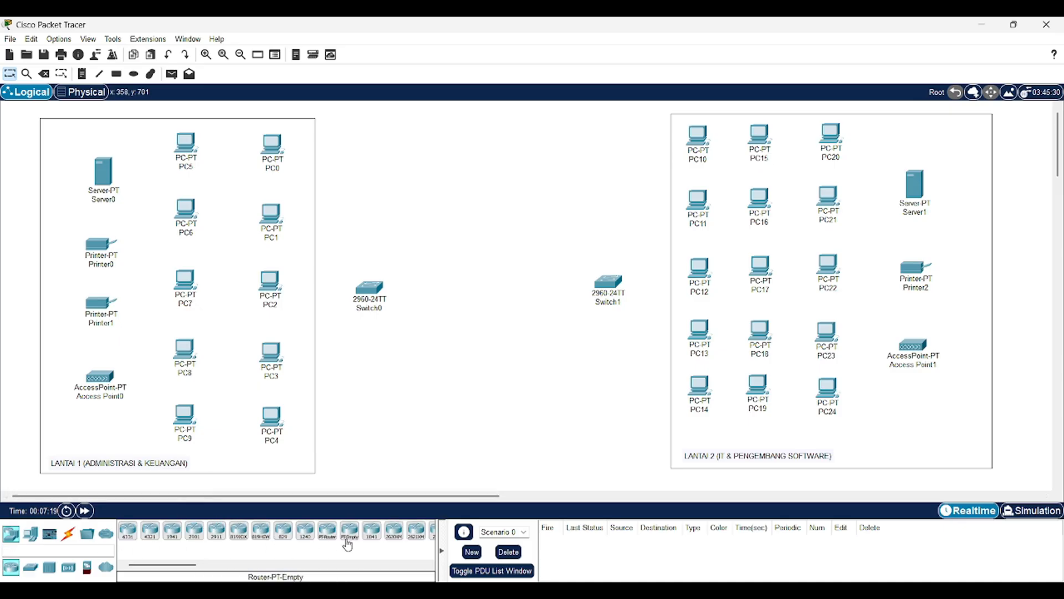
{"action": "left_click", "coordinate": [328, 532]}
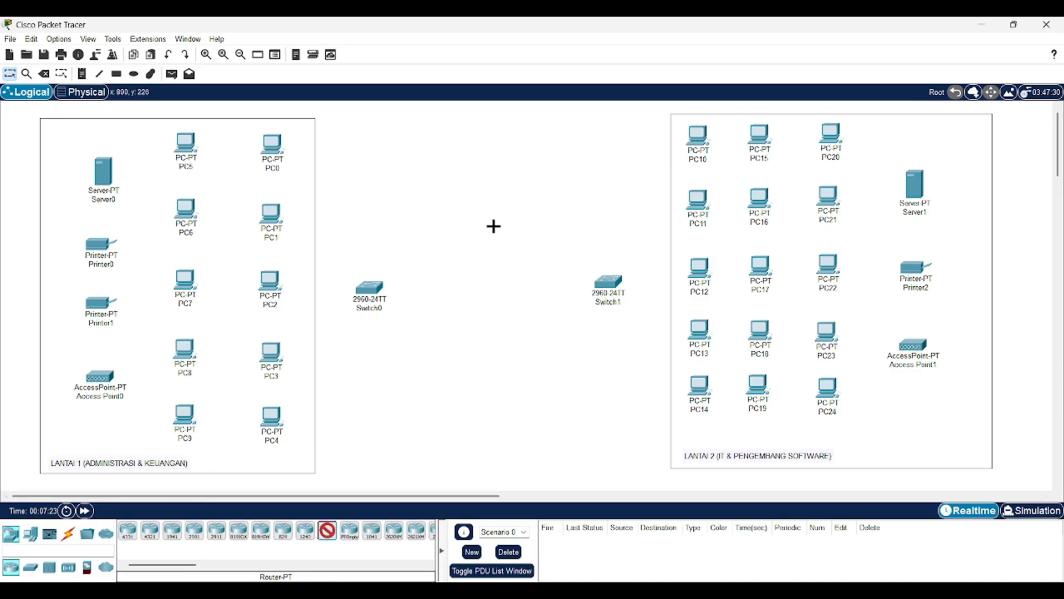
{"action": "left_click", "coordinate": [498, 212]}
{"action": "left_click", "coordinate": [498, 213]}
{"action": "left_click", "coordinate": [840, 101]}
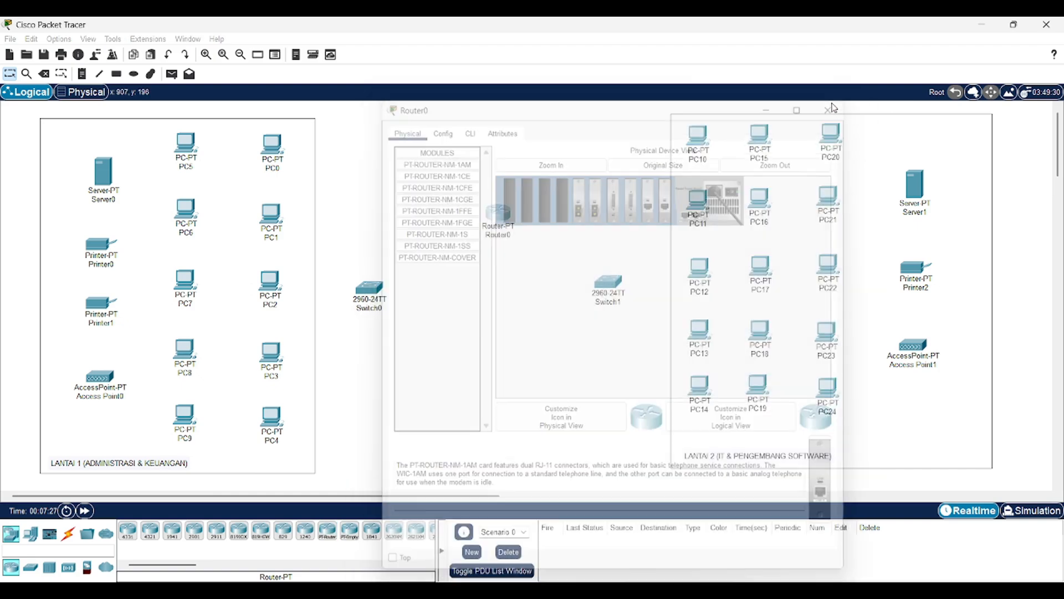
- Place a Cloud-PT directly above the router
{"action": "left_click", "coordinate": [106, 566]}
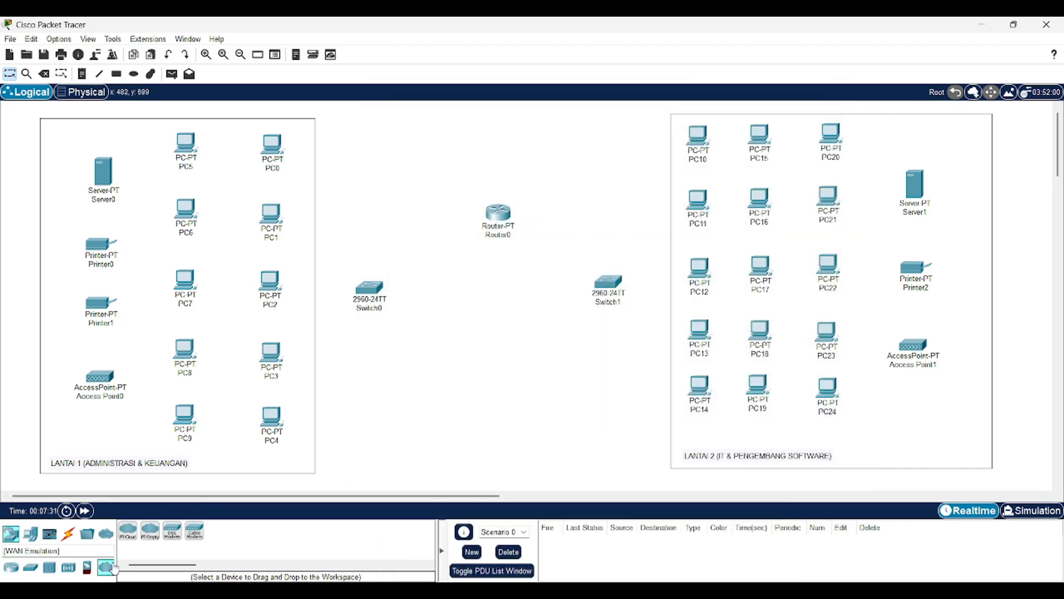
{"action": "left_click", "coordinate": [127, 530]}
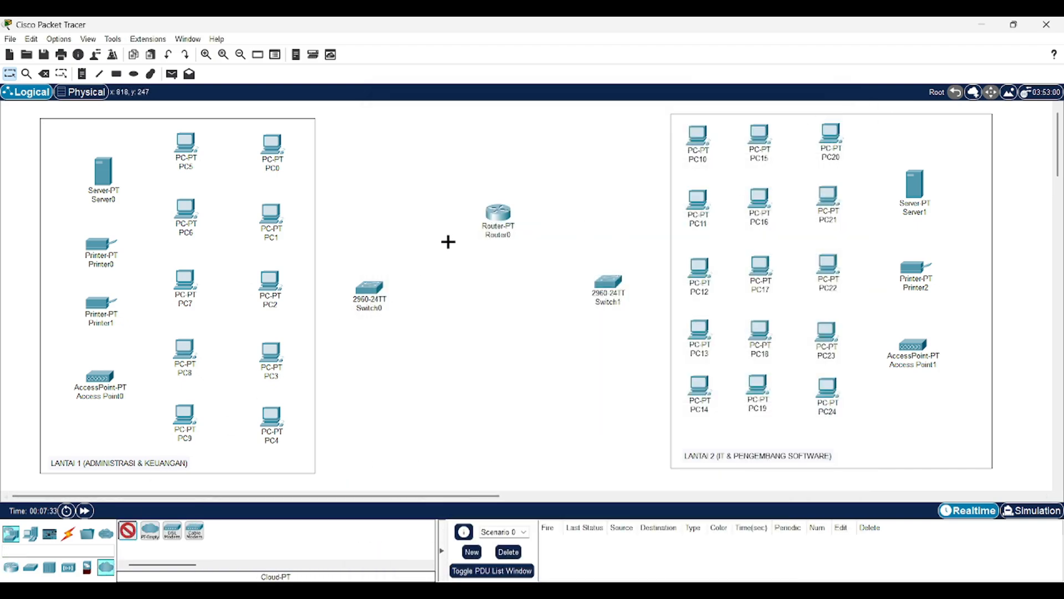
{"action": "left_click", "coordinate": [500, 143]}
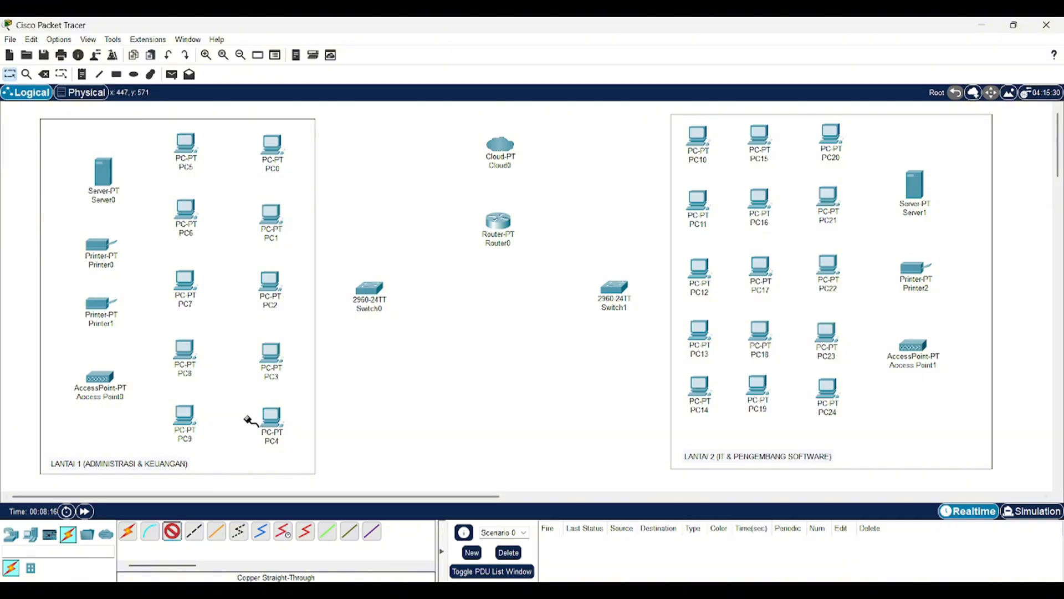
- Connect PC0's FastEthernet0 to FastEthernet0/2 on Switch0 with a copper straight-through cable
{"action": "left_click", "coordinate": [279, 145]}
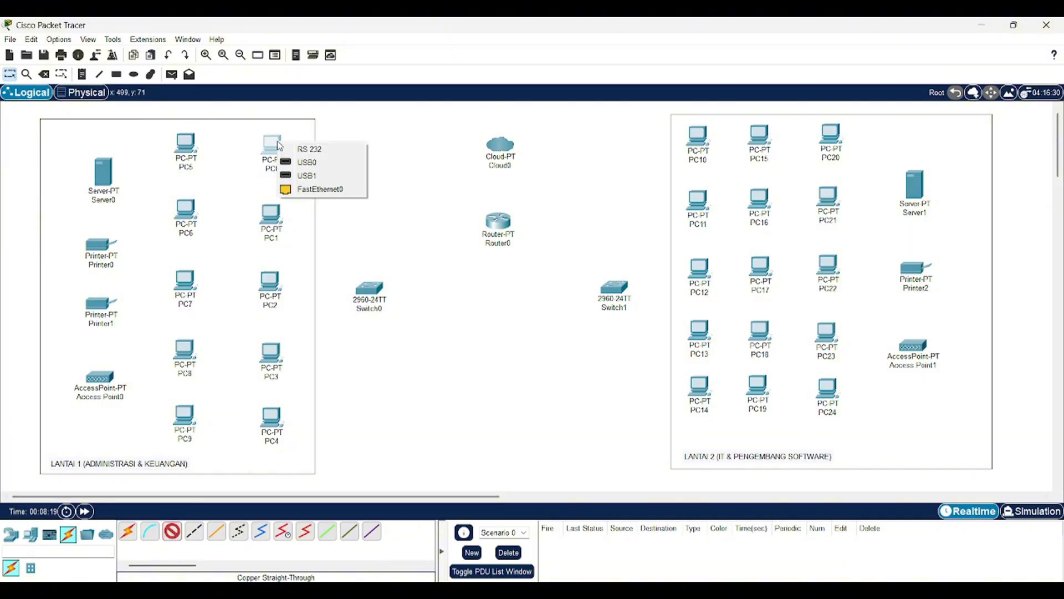
{"action": "left_click", "coordinate": [288, 190]}
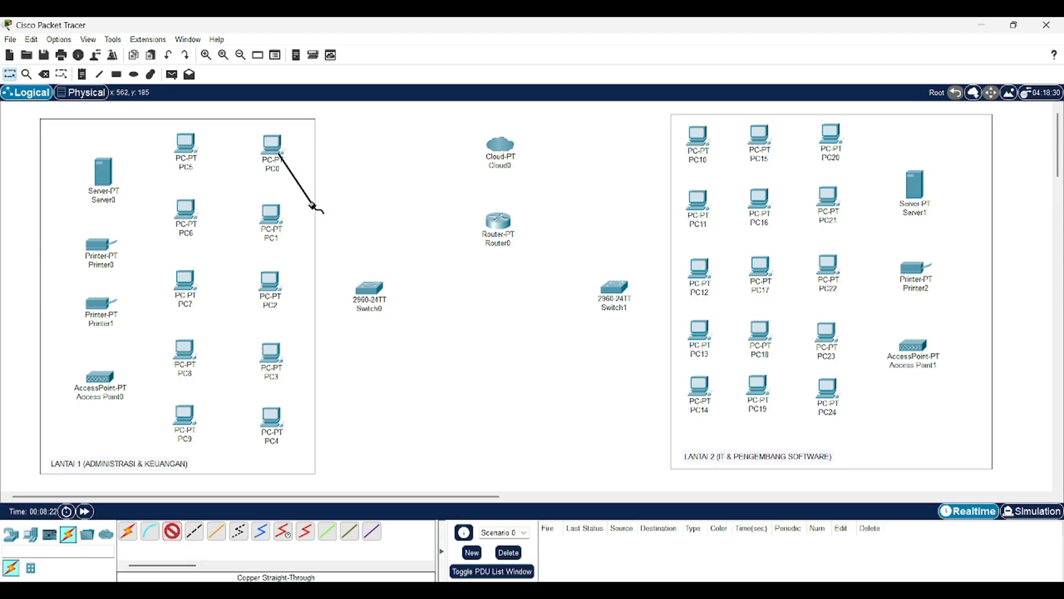
{"action": "left_click", "coordinate": [368, 292]}
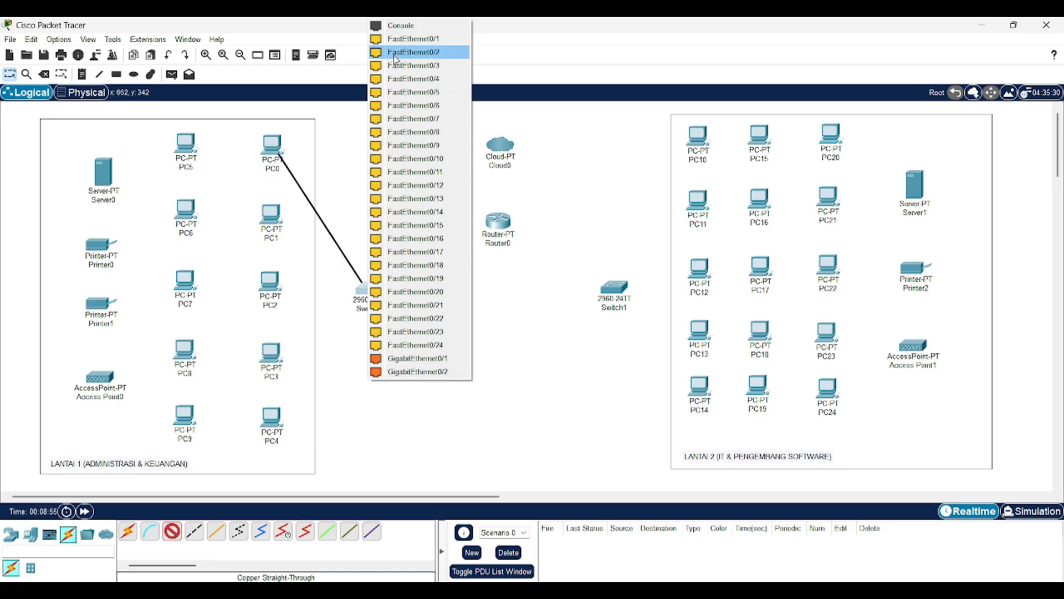
{"action": "left_click", "coordinate": [396, 55]}
- Connect FastEthernet0 of PC1 and PC2 to Switch0's FastEthernet0/3 and FastEthernet0/4 with copper straight-through cables
{"action": "left_click", "coordinate": [272, 215]}
{"action": "left_click", "coordinate": [293, 261]}
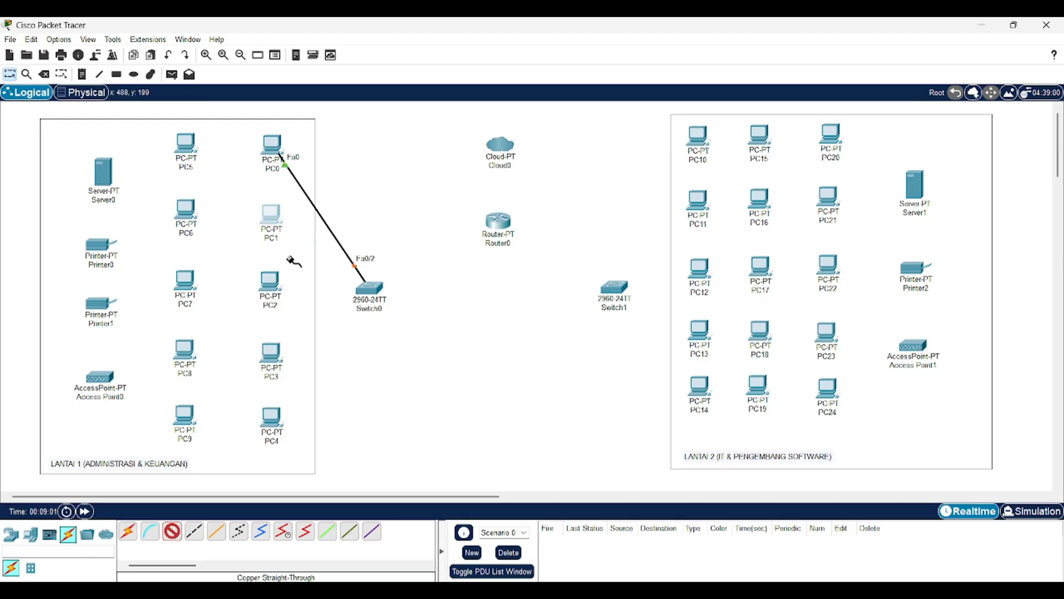
{"action": "left_click", "coordinate": [368, 289]}
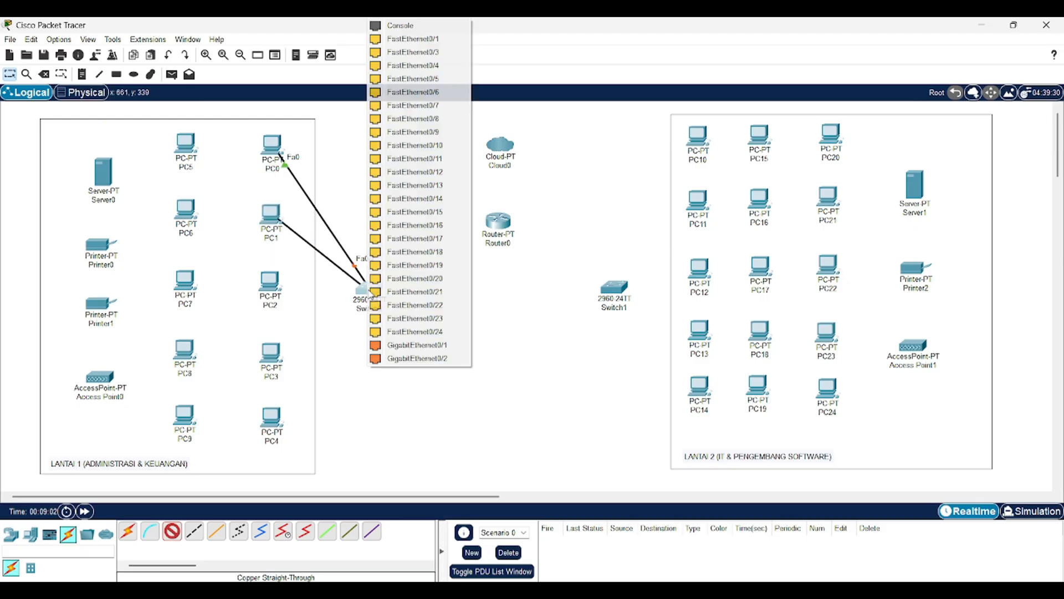
{"action": "left_click", "coordinate": [419, 53]}
{"action": "left_click", "coordinate": [275, 283]}
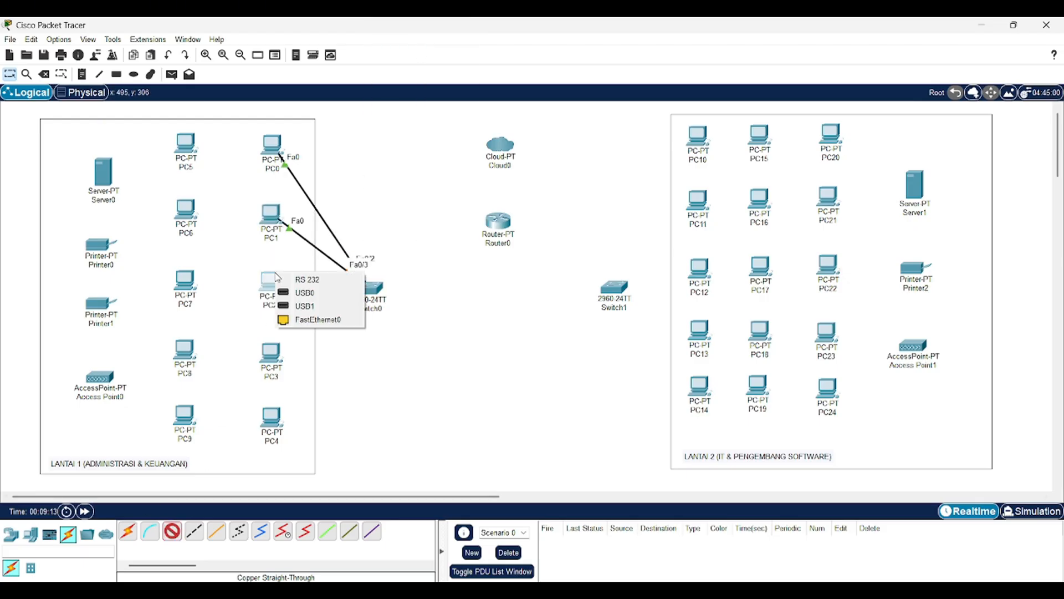
{"action": "left_click", "coordinate": [311, 312]}
{"action": "left_click", "coordinate": [364, 289]}
{"action": "left_click", "coordinate": [399, 55]}
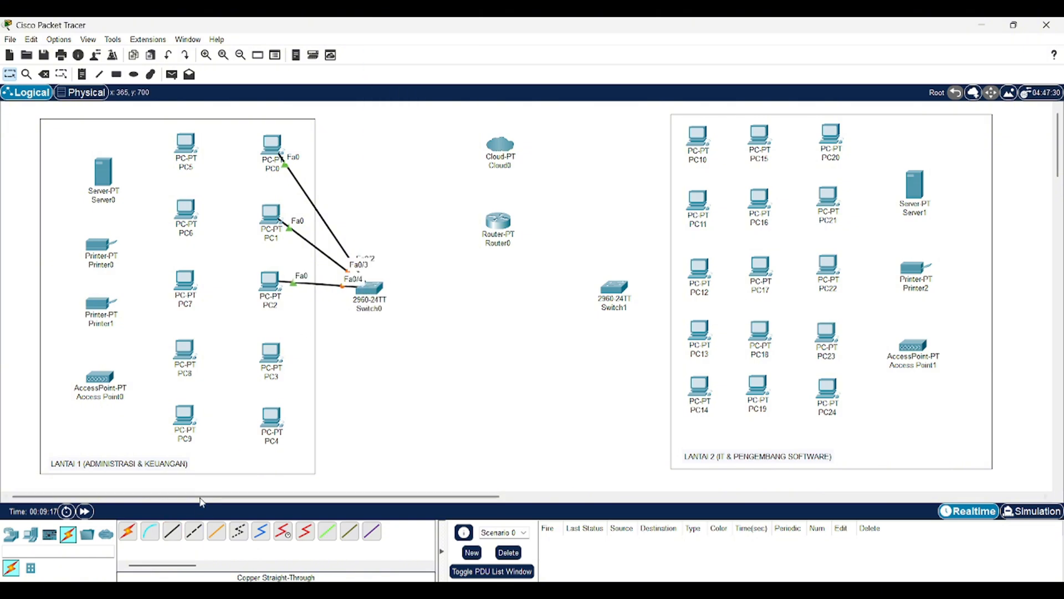
- Cable PC3 and PC4 from FastEthernet0 to FastEthernet0/5 and FastEthernet0/6 on Switch0, using copper straight-through
{"action": "left_click", "coordinate": [275, 353]}
{"action": "left_click", "coordinate": [300, 402]}
{"action": "left_click", "coordinate": [369, 289]}
{"action": "left_click", "coordinate": [399, 344]}
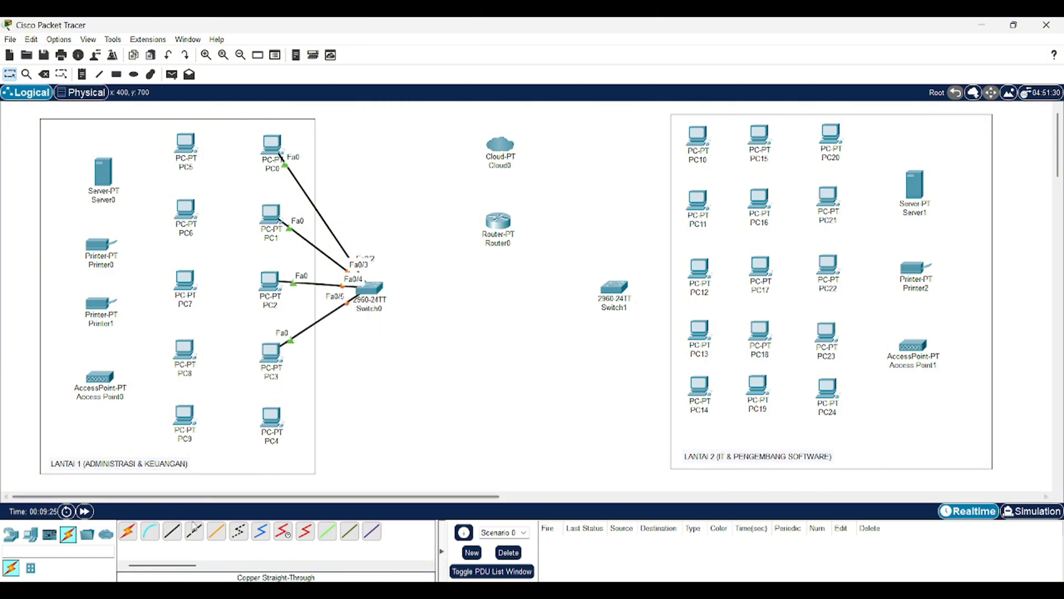
{"action": "left_click", "coordinate": [273, 426]}
{"action": "left_click", "coordinate": [370, 289]}
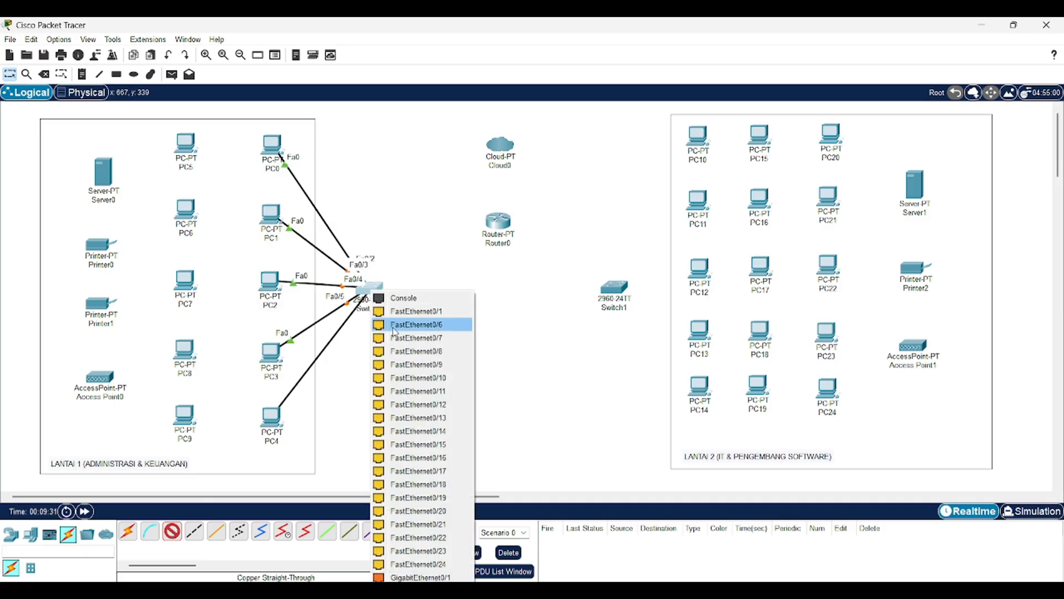
{"action": "left_click", "coordinate": [399, 351]}
- Connect FastEthernet0 of PC5 and PC6 to Switch0's FastEthernet0/7 and FastEthernet0/8 with copper straight-through cables
{"action": "left_click", "coordinate": [191, 149]}
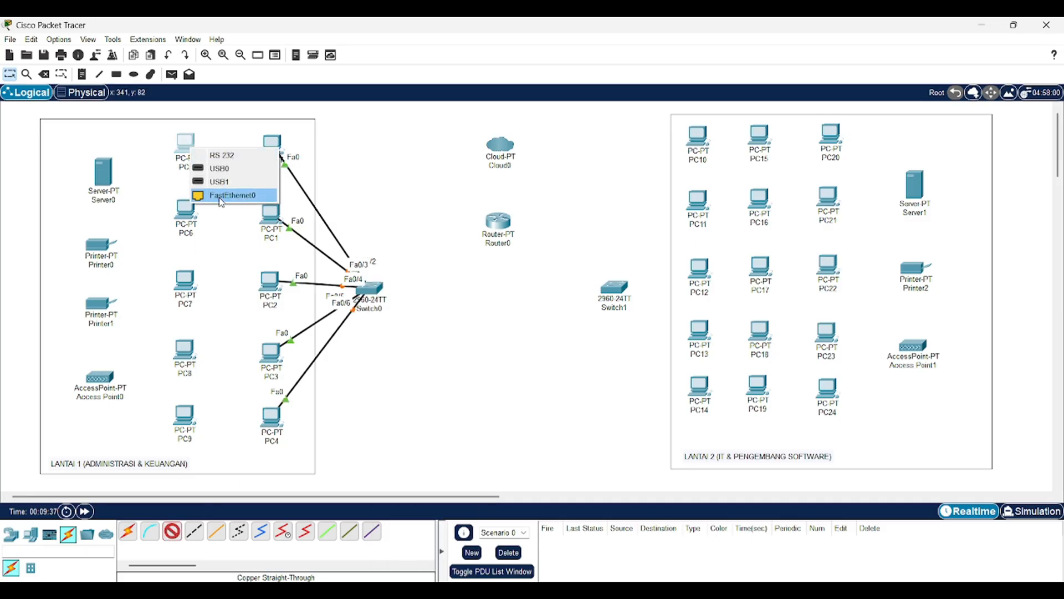
{"action": "left_click", "coordinate": [238, 195]}
{"action": "left_click", "coordinate": [360, 285]}
{"action": "left_click", "coordinate": [405, 328]}
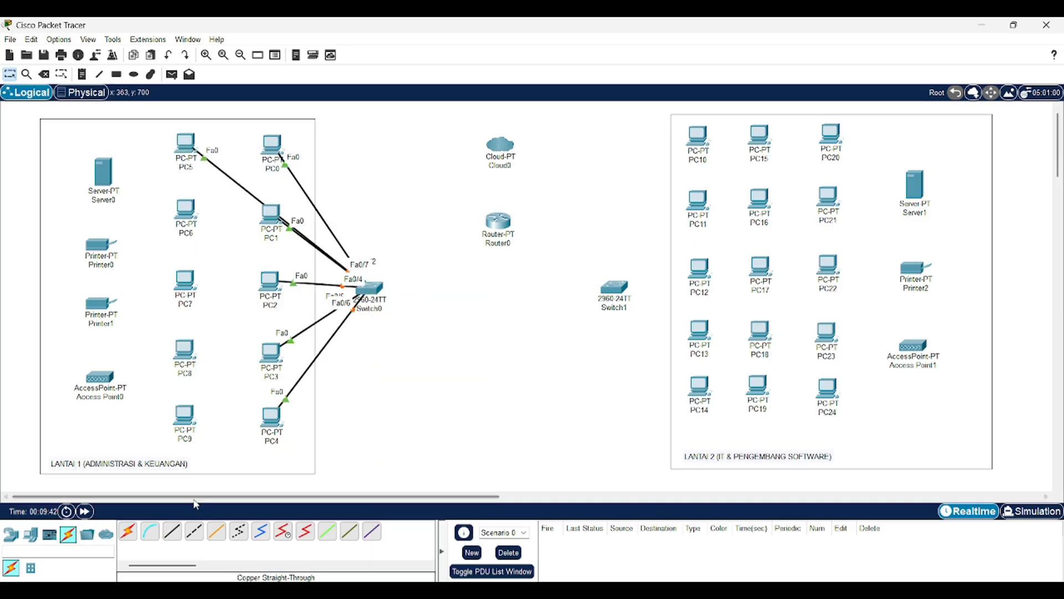
{"action": "left_click", "coordinate": [172, 531]}
{"action": "left_click", "coordinate": [188, 214]}
{"action": "left_click", "coordinate": [225, 252]}
{"action": "left_click", "coordinate": [353, 274]}
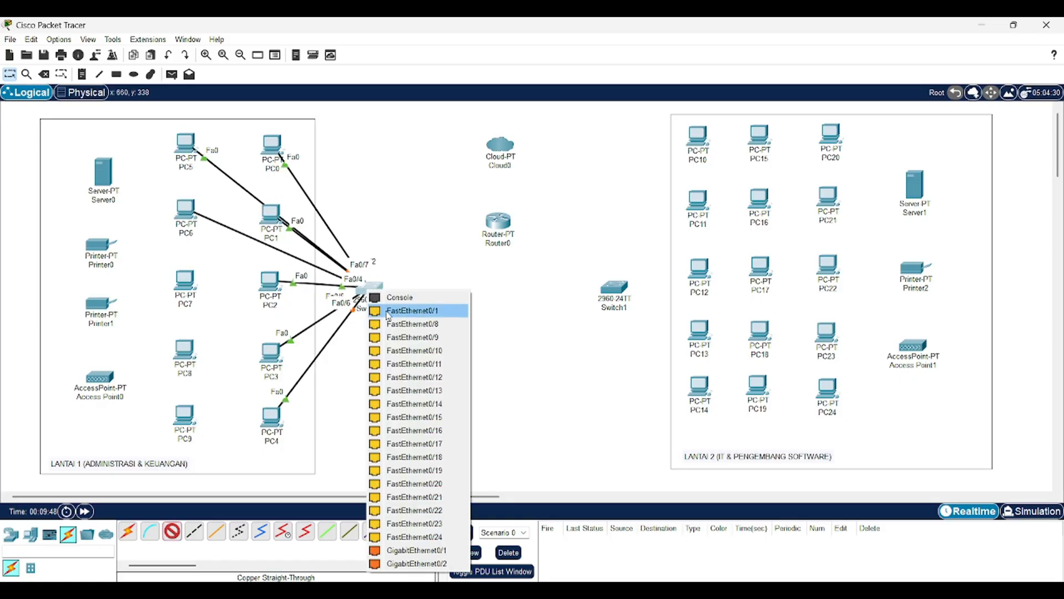
{"action": "left_click", "coordinate": [382, 332]}
- Connect FastEthernet0 of PC7 and PC8 to Switch0's FastEthernet0/9 and FastEthernet0/10 with copper straight-through cables
{"action": "left_click", "coordinate": [186, 285]}
{"action": "left_click", "coordinate": [228, 336]}
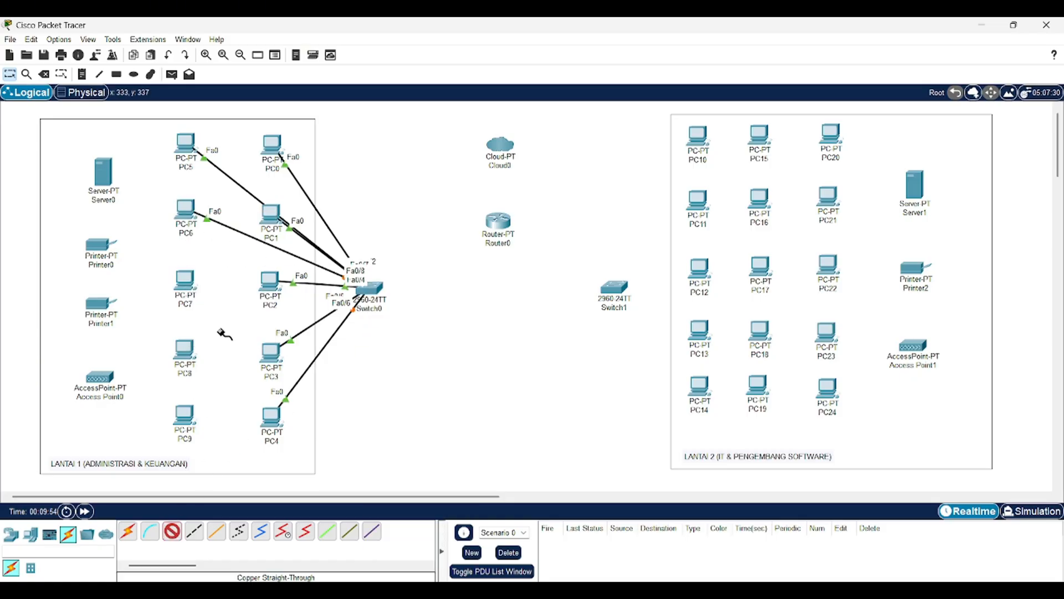
{"action": "left_click", "coordinate": [359, 285]}
{"action": "left_click", "coordinate": [389, 329]}
{"action": "left_click", "coordinate": [172, 532]}
{"action": "left_click", "coordinate": [185, 350]}
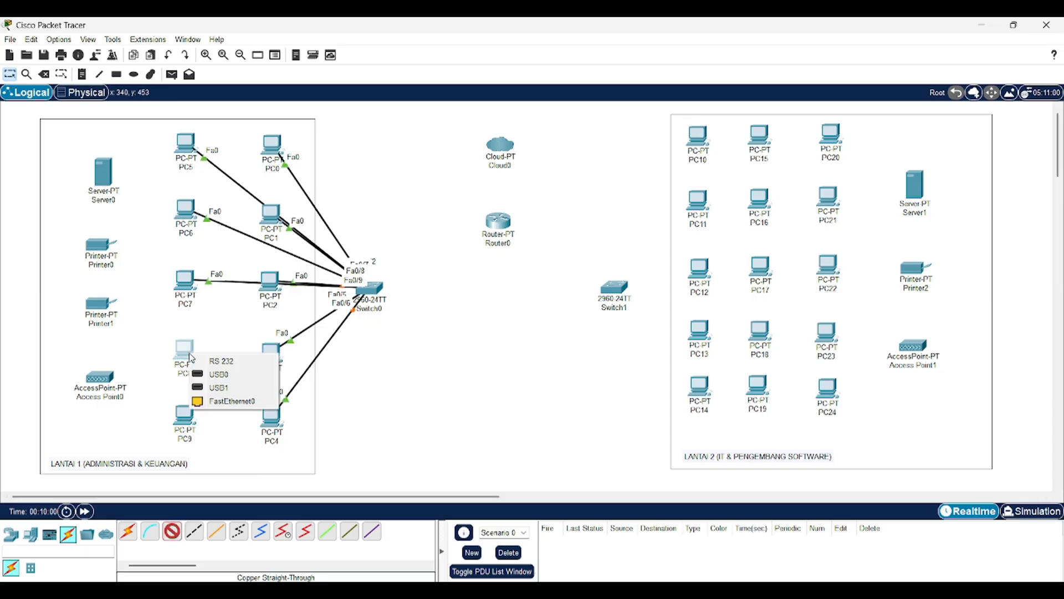
{"action": "left_click", "coordinate": [221, 403]}
{"action": "left_click", "coordinate": [357, 284]}
{"action": "left_click", "coordinate": [383, 385]}
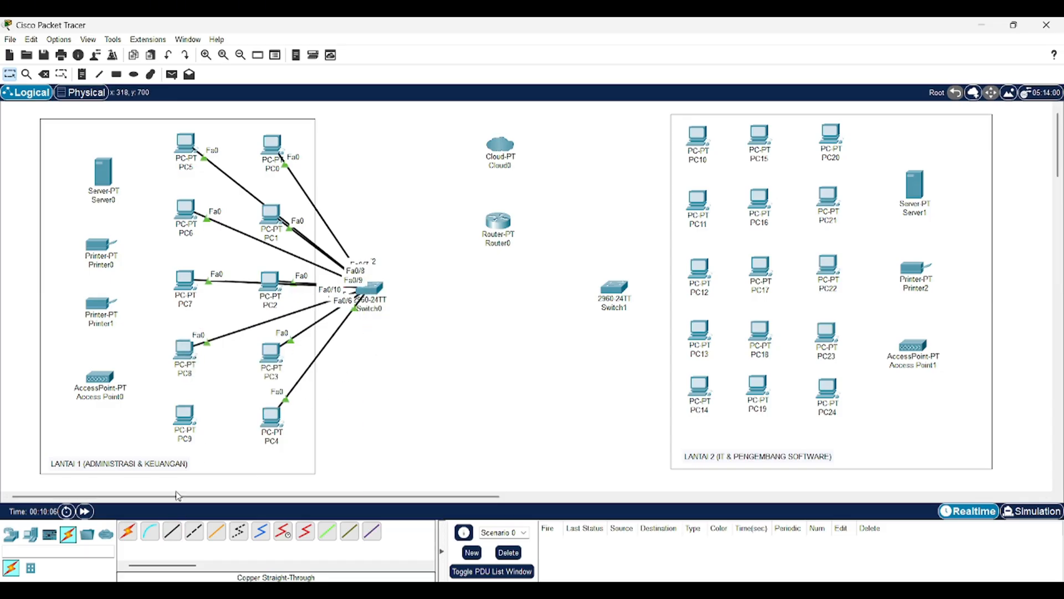
- Connect PC9's FastEthernet0 to FastEthernet0/11 on Switch0 with a copper straight-through cable
{"action": "left_click", "coordinate": [172, 531]}
{"action": "left_click", "coordinate": [184, 410]}
{"action": "left_click", "coordinate": [217, 457]}
{"action": "left_click", "coordinate": [371, 289]}
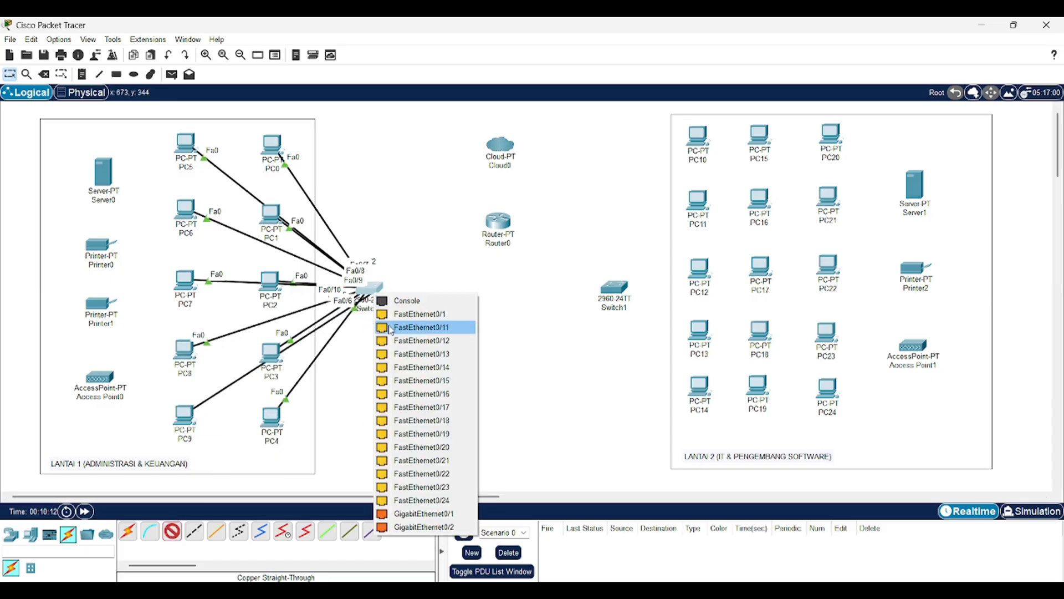
{"action": "left_click", "coordinate": [391, 327]}
- Shift the PC5 to PC9 column slightly closer to the PC0 to PC4 column and nudge PC2 and PC3 slightly upward
{"action": "left_click_drag", "start_coordinate": [191, 146], "coordinate": [213, 143]}
{"action": "left_click_drag", "start_coordinate": [186, 211], "coordinate": [206, 210]}
{"action": "mouse_move", "coordinate": [185, 279]}
{"action": "left_mouse_down"}
{"action": "mouse_move", "coordinate": [203, 260]}
{"action": "mouse_move", "coordinate": [204, 275]}
{"action": "left_mouse_up"}
{"action": "left_click_drag", "start_coordinate": [270, 282], "coordinate": [272, 272]}
{"action": "left_click_drag", "start_coordinate": [189, 348], "coordinate": [211, 346]}
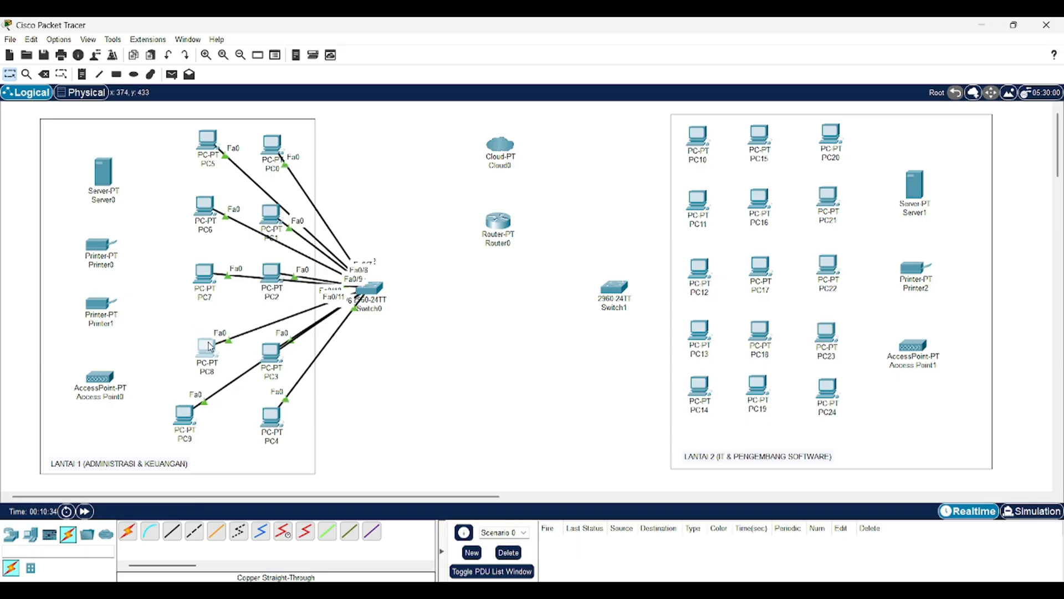
{"action": "left_click_drag", "start_coordinate": [273, 358], "coordinate": [271, 349]}
{"action": "left_click_drag", "start_coordinate": [188, 419], "coordinate": [208, 417]}
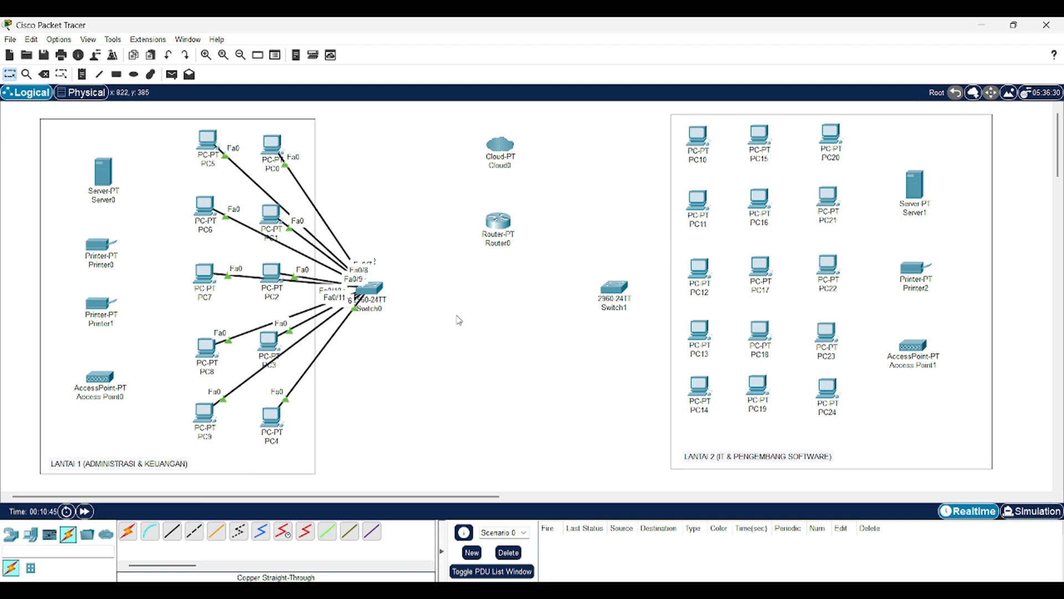
- Connect FastEthernet0 of Printer0 and Printer1 to Switch0's FastEthernet0/12 and FastEthernet0/13 with copper straight-through cables
{"action": "left_click", "coordinate": [173, 532]}
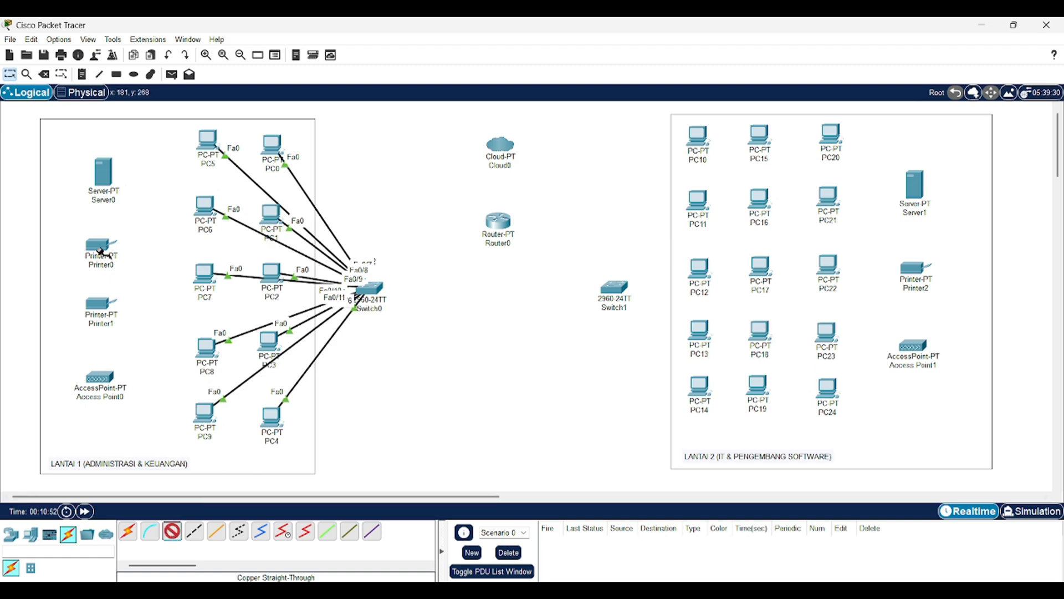
{"action": "left_click", "coordinate": [101, 252]}
{"action": "left_click", "coordinate": [114, 259]}
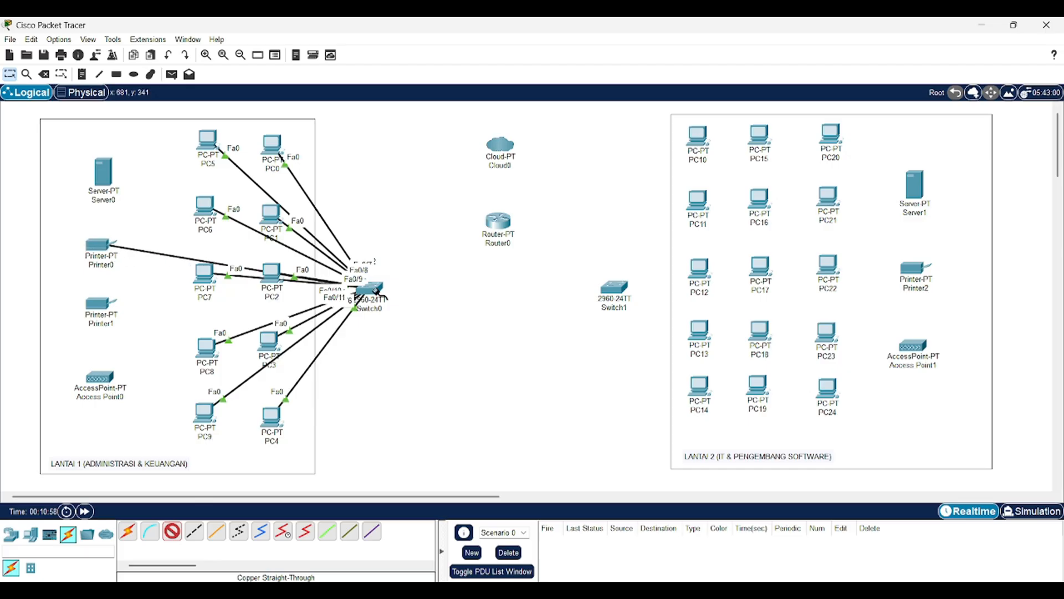
{"action": "left_click", "coordinate": [371, 289]}
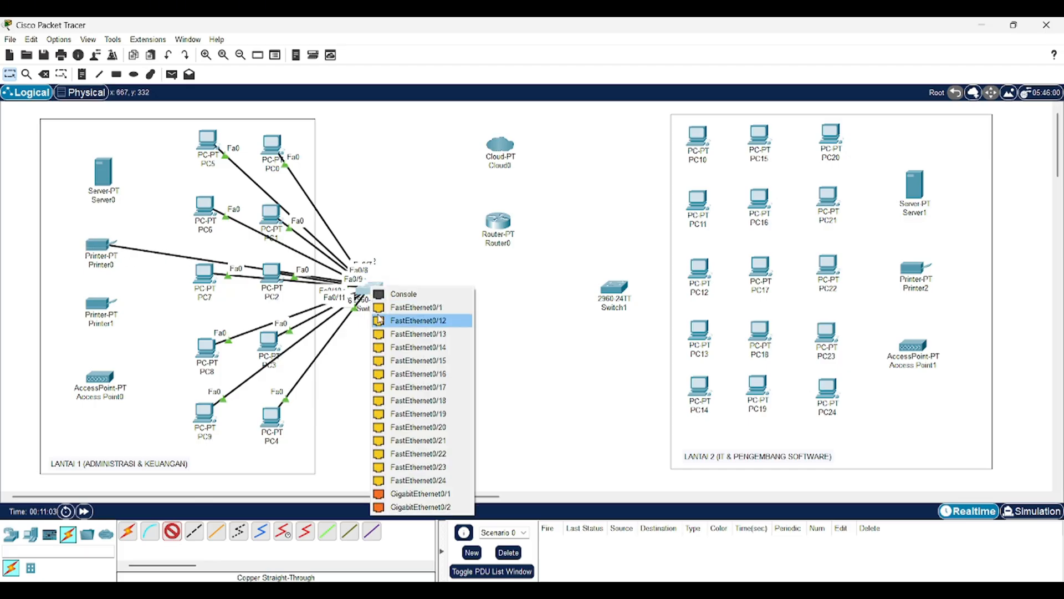
{"action": "left_click", "coordinate": [380, 320]}
{"action": "left_click", "coordinate": [172, 533]}
{"action": "left_click", "coordinate": [101, 309]}
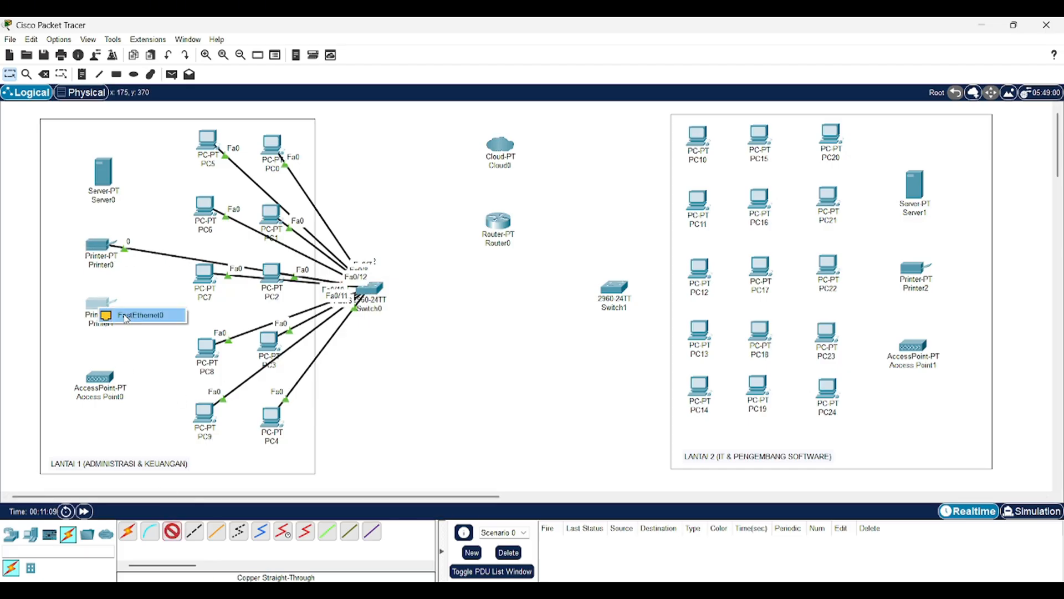
{"action": "left_click", "coordinate": [117, 318]}
{"action": "left_click", "coordinate": [375, 289]}
{"action": "left_click", "coordinate": [388, 331]}
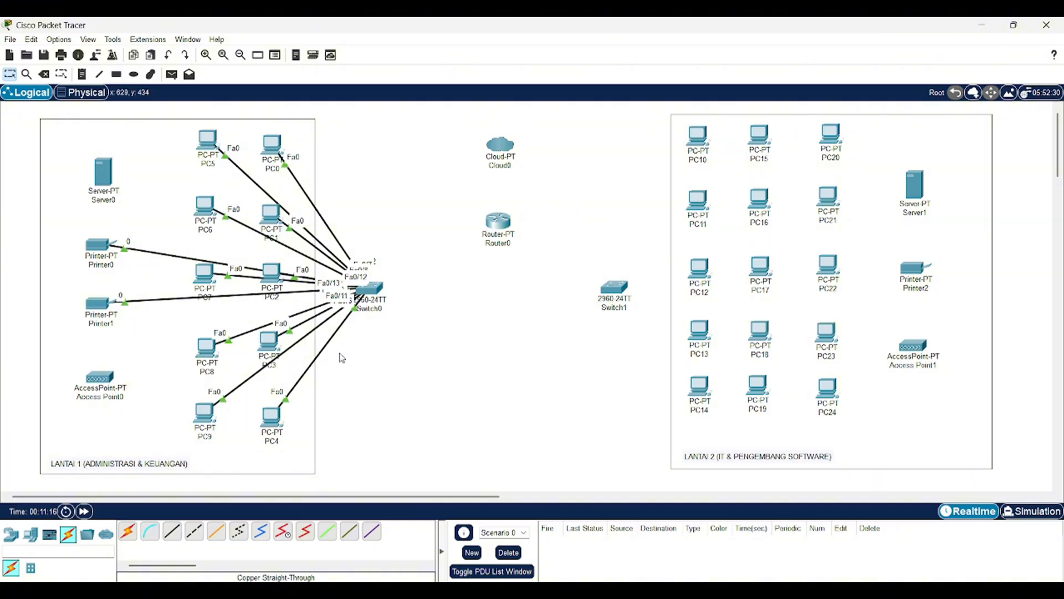
- Connect Server0's FastEthernet0 to FastEthernet0/14 on Switch0 with a copper straight-through cable
{"action": "left_click", "coordinate": [172, 532]}
{"action": "left_click", "coordinate": [109, 172]}
{"action": "left_click", "coordinate": [139, 179]}
{"action": "left_click", "coordinate": [371, 291]}
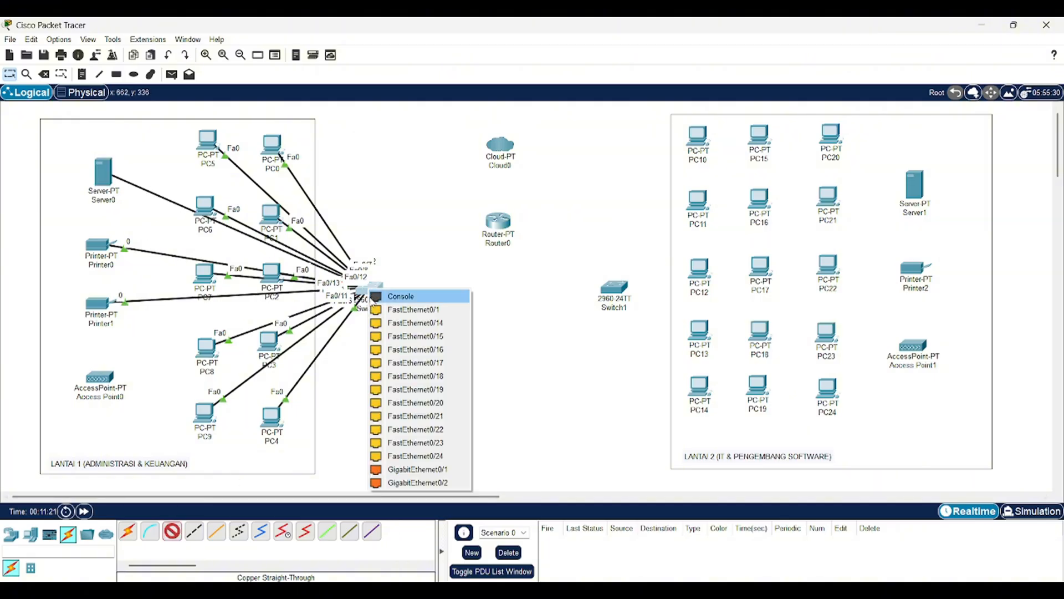
{"action": "left_click", "coordinate": [387, 328]}
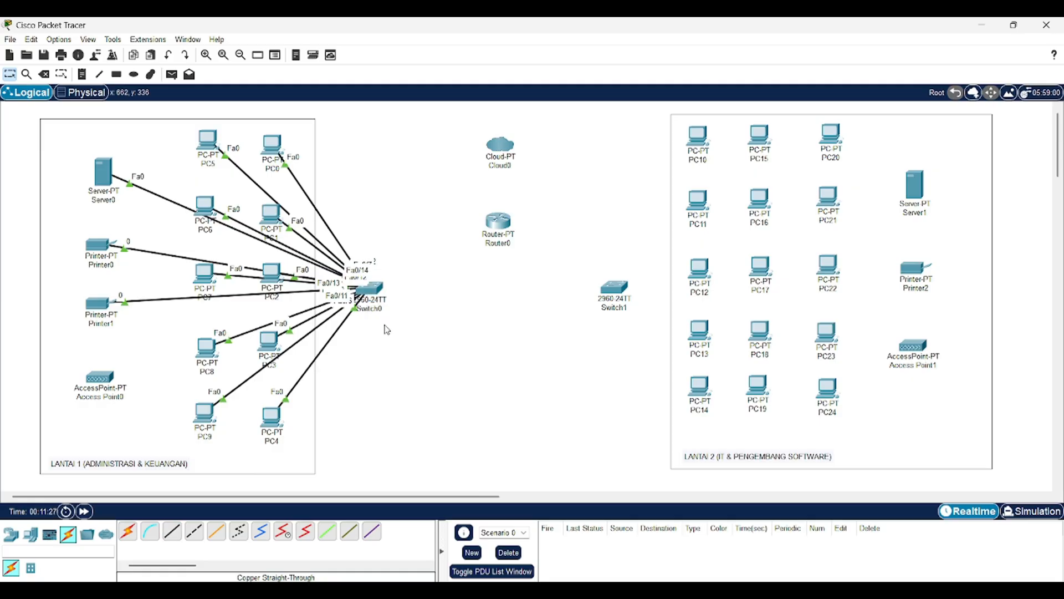
- Connect Access Point0 to FastEthernet0/15 on Switch0 with a copper straight-through cable
{"action": "left_click", "coordinate": [172, 531]}
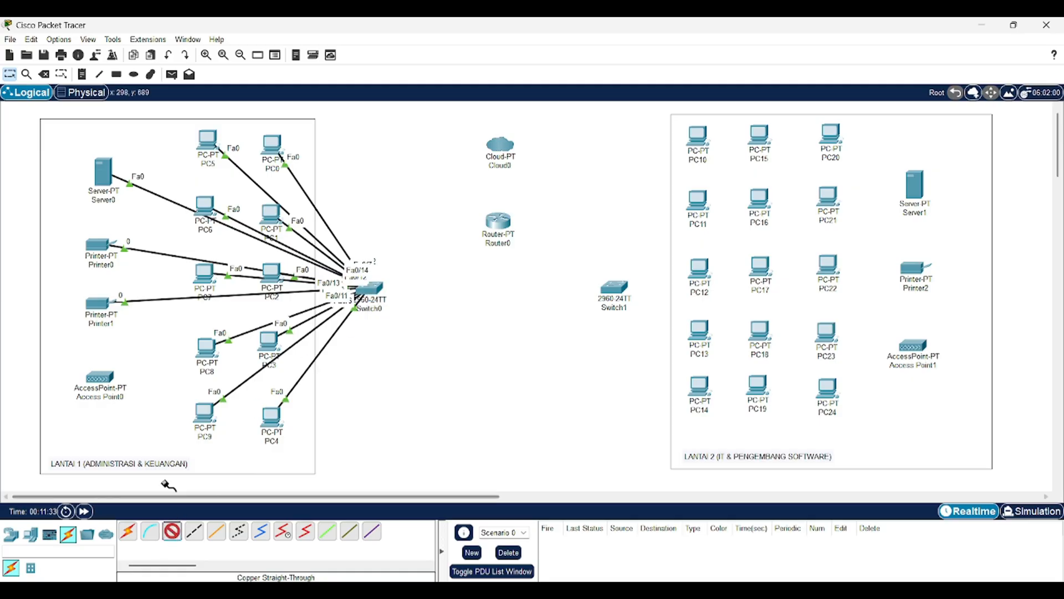
{"action": "left_click", "coordinate": [107, 379]}
{"action": "left_click", "coordinate": [110, 379]}
{"action": "left_click", "coordinate": [368, 289]}
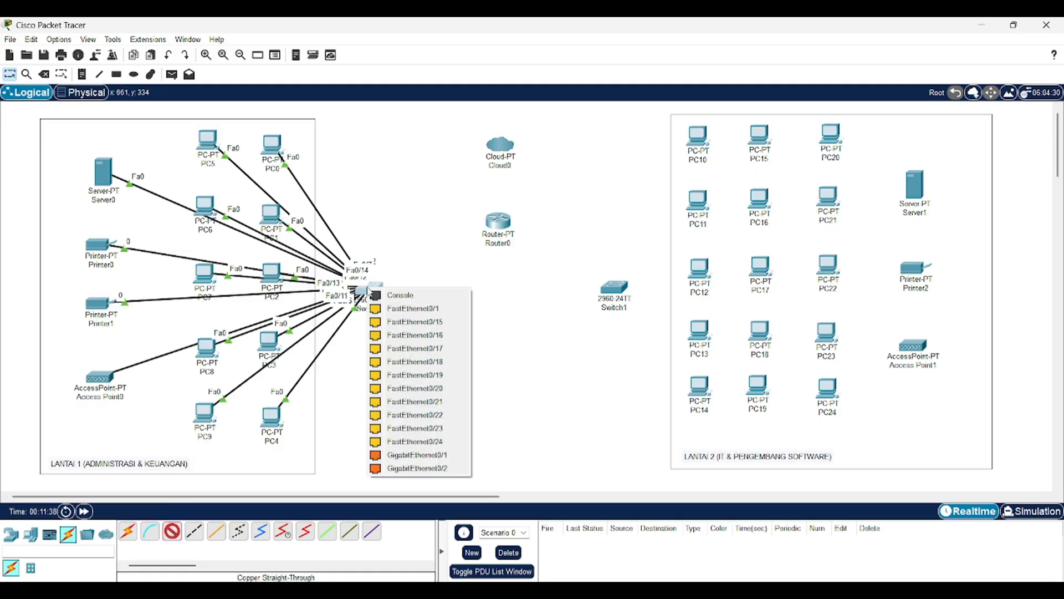
{"action": "left_click", "coordinate": [387, 324]}
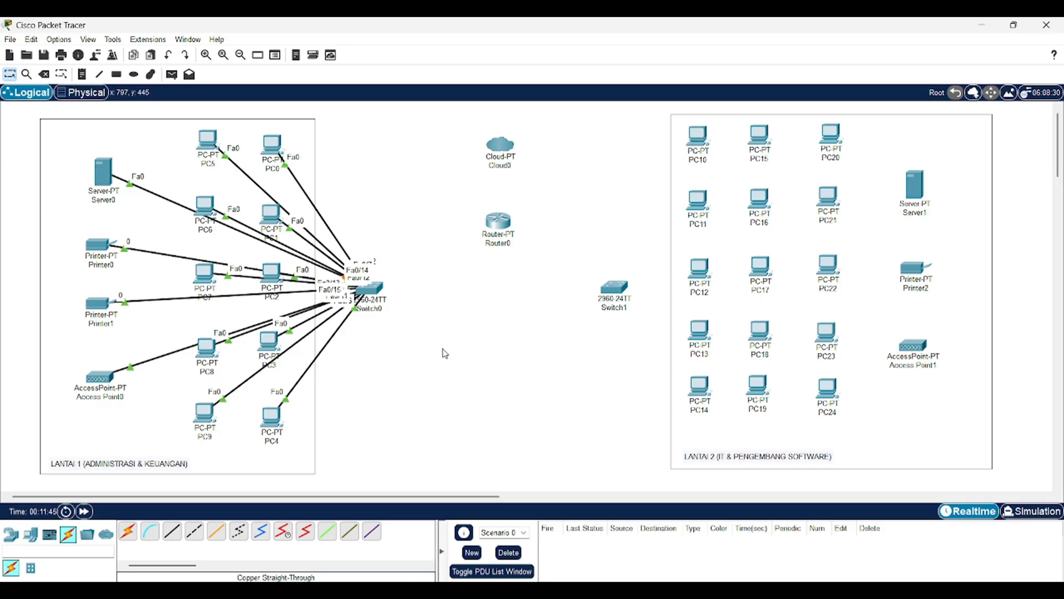
- Connect FastEthernet0 of PC10 and PC11 to Switch1's FastEthernet0/2 and FastEthernet0/3 with copper straight-through cables
{"action": "left_click", "coordinate": [173, 531]}
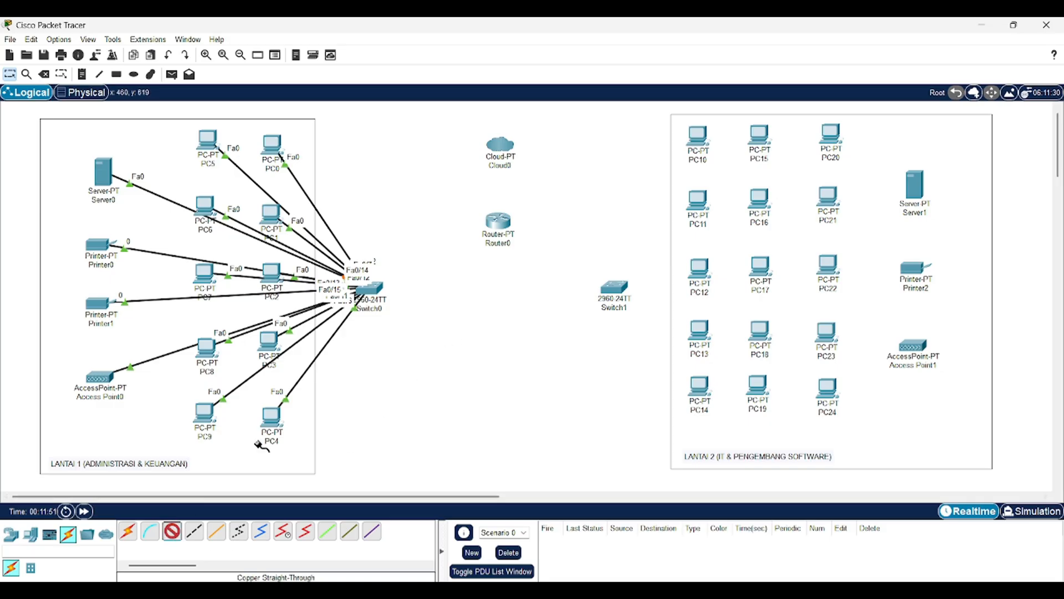
{"action": "left_click", "coordinate": [709, 135]}
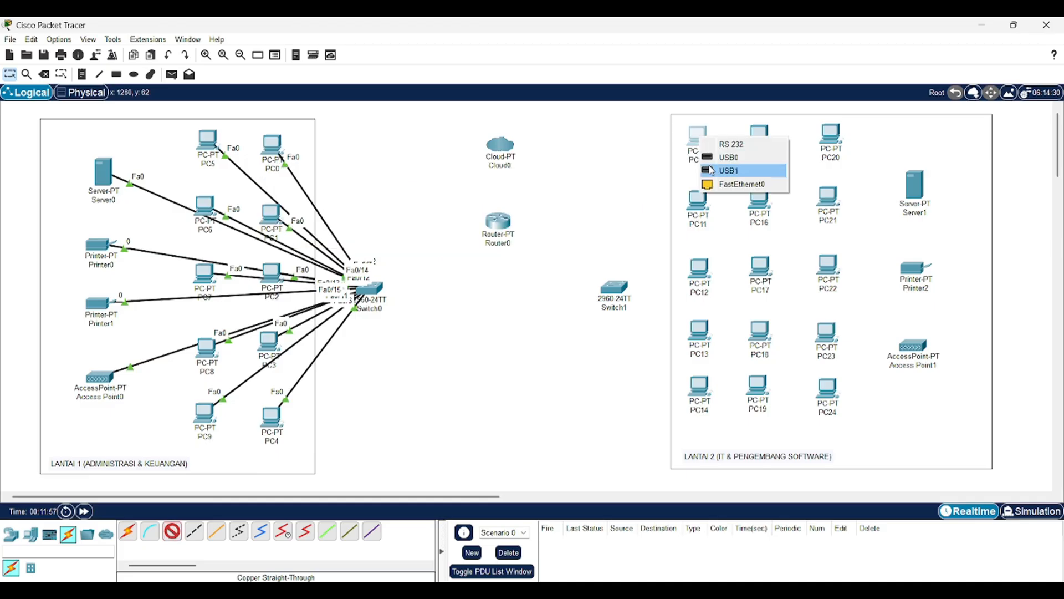
{"action": "left_click", "coordinate": [721, 184]}
{"action": "left_click", "coordinate": [616, 291]}
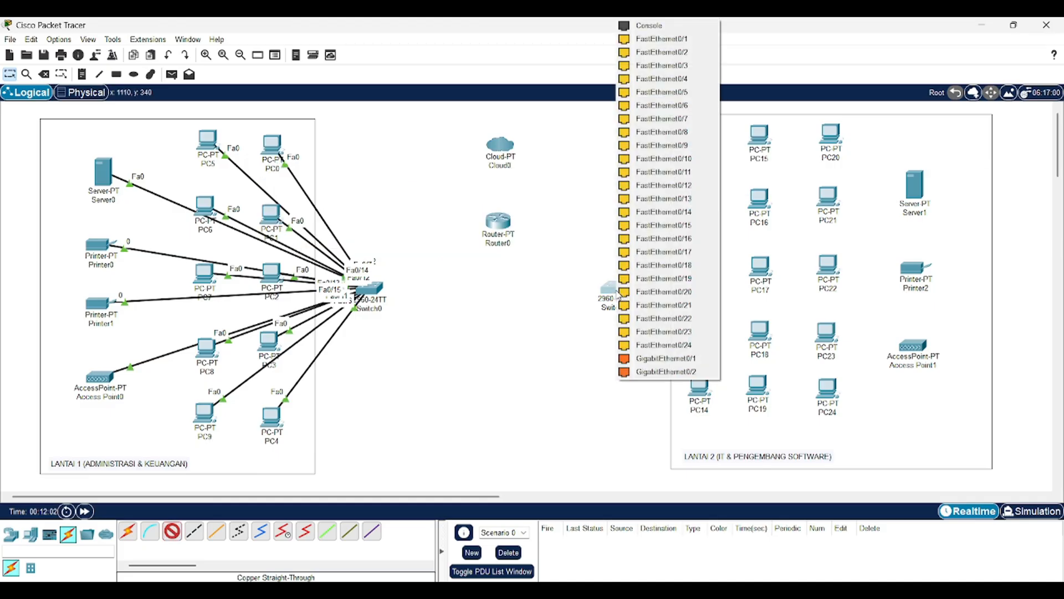
{"action": "left_click", "coordinate": [644, 53]}
{"action": "left_click", "coordinate": [698, 200]}
{"action": "left_click", "coordinate": [721, 244]}
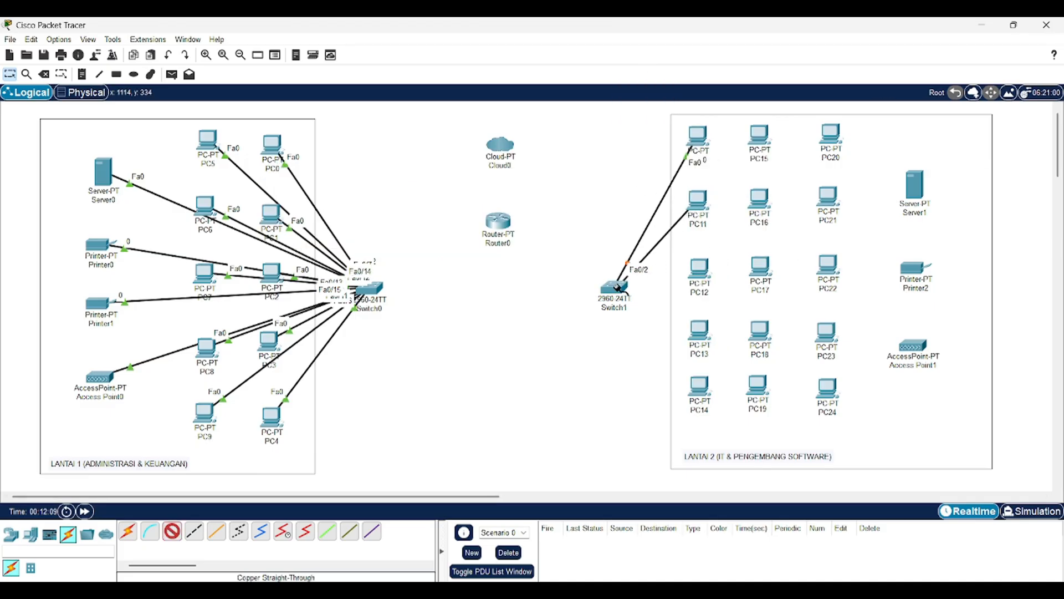
{"action": "left_click", "coordinate": [613, 288]}
{"action": "left_click", "coordinate": [644, 63]}
- Connect FastEthernet0 of PC12 and PC13 to Switch1's FastEthernet0/4 and FastEthernet0/5 with copper straight-through cables
{"action": "left_click", "coordinate": [172, 531]}
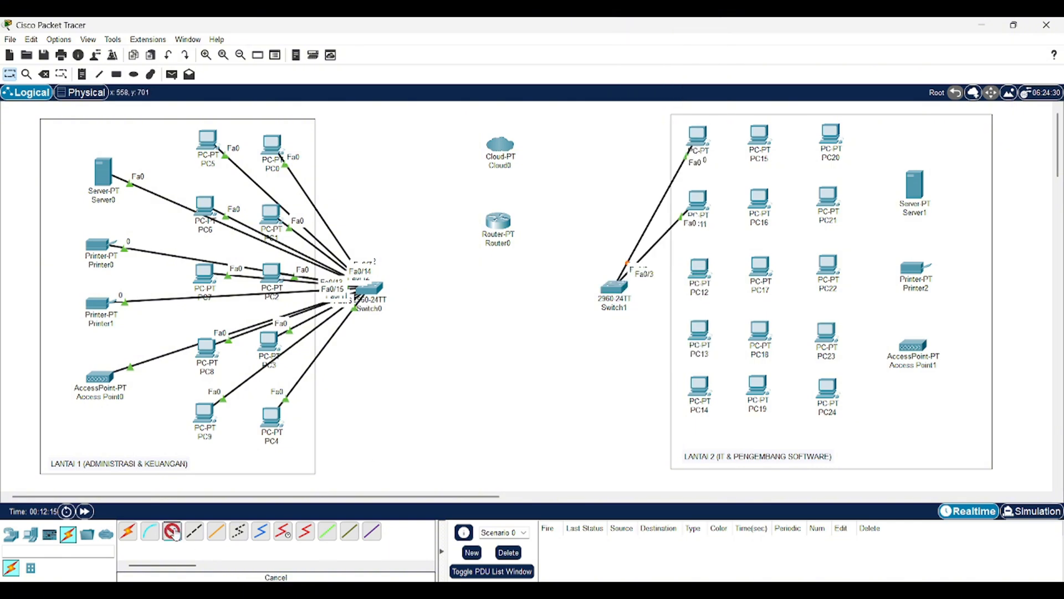
{"action": "left_click", "coordinate": [698, 269]}
{"action": "left_click", "coordinate": [720, 316]}
{"action": "left_click", "coordinate": [613, 287]}
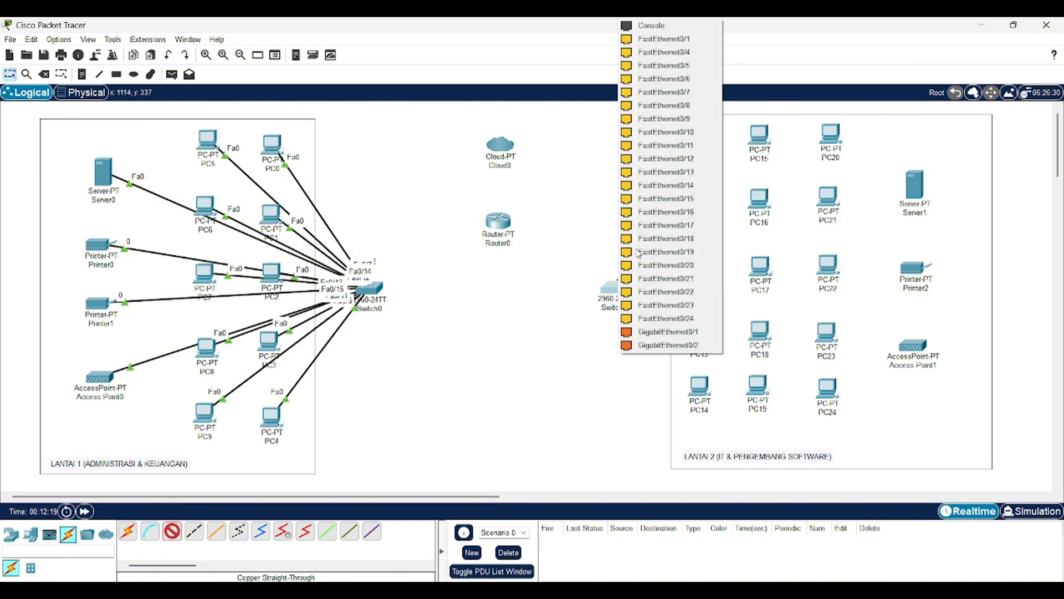
{"action": "left_click", "coordinate": [644, 52]}
{"action": "left_click", "coordinate": [171, 531]}
{"action": "left_click", "coordinate": [697, 354]}
{"action": "left_click", "coordinate": [613, 287]}
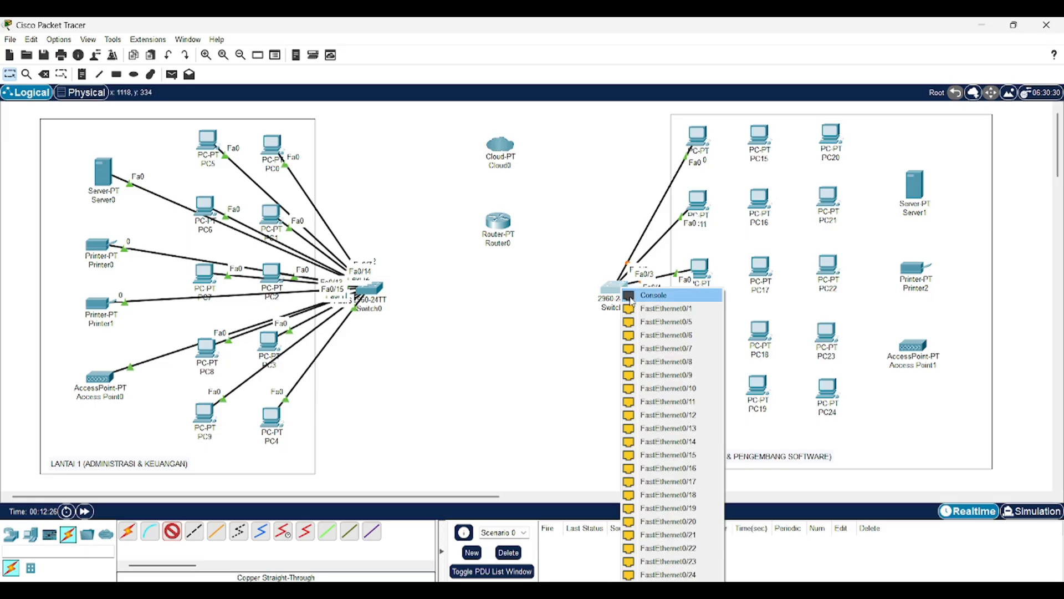
{"action": "left_click", "coordinate": [643, 333]}
- Connect PC14's FastEthernet0 to FastEthernet0/6 on Switch1 with a copper straight-through cable
{"action": "left_click", "coordinate": [171, 531]}
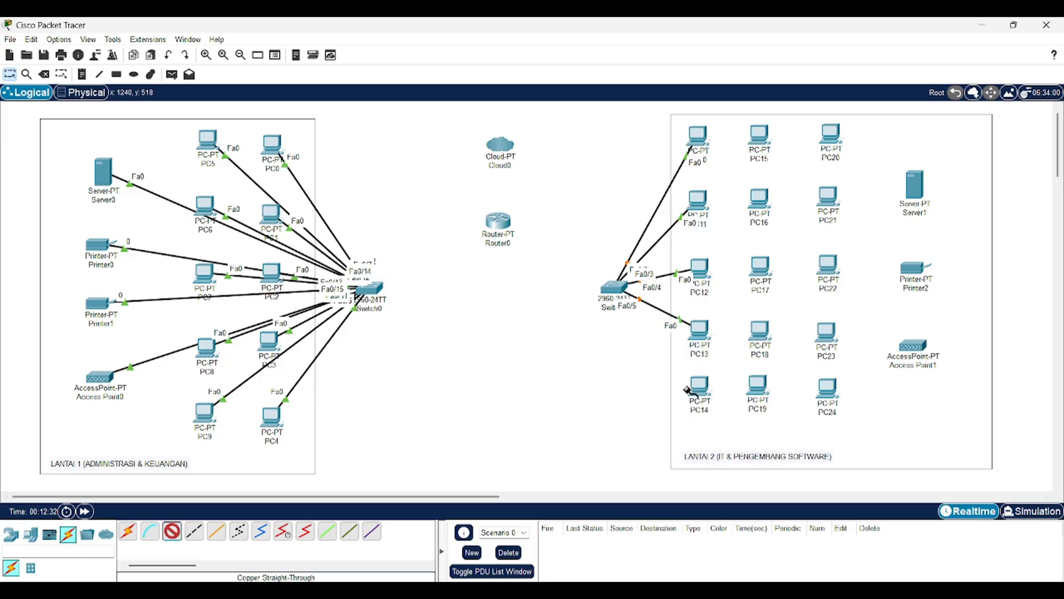
{"action": "left_click", "coordinate": [700, 388]}
{"action": "left_click", "coordinate": [718, 400]}
{"action": "left_click", "coordinate": [613, 287]}
{"action": "left_click", "coordinate": [665, 322]}
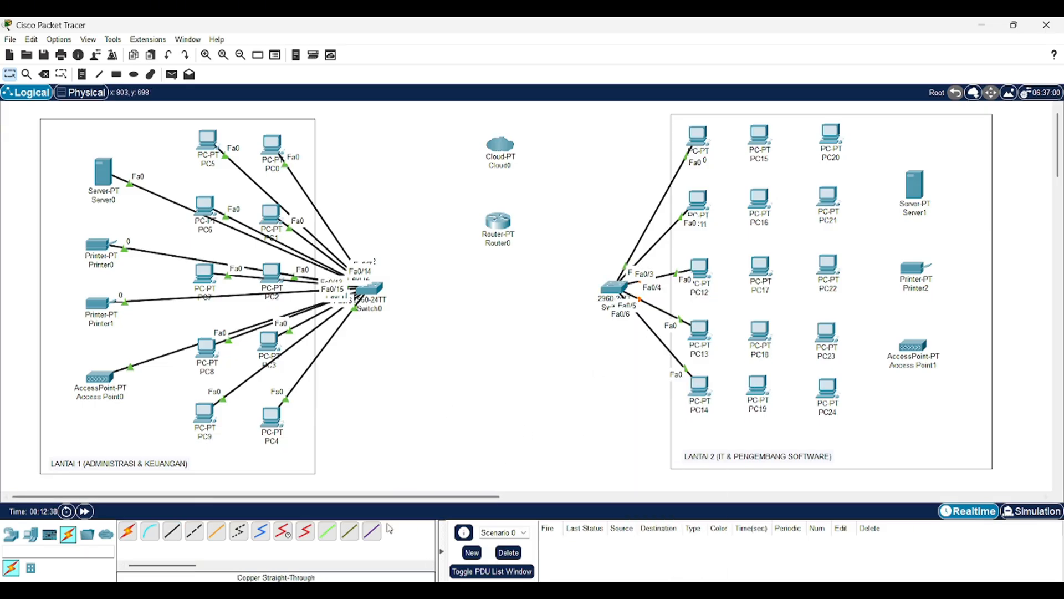
- Connect FastEthernet0 of PC15 and PC16 to Switch1's FastEthernet0/7 and FastEthernet0/8 with copper straight-through cables
{"action": "left_click", "coordinate": [757, 140]}
{"action": "left_click", "coordinate": [776, 185]}
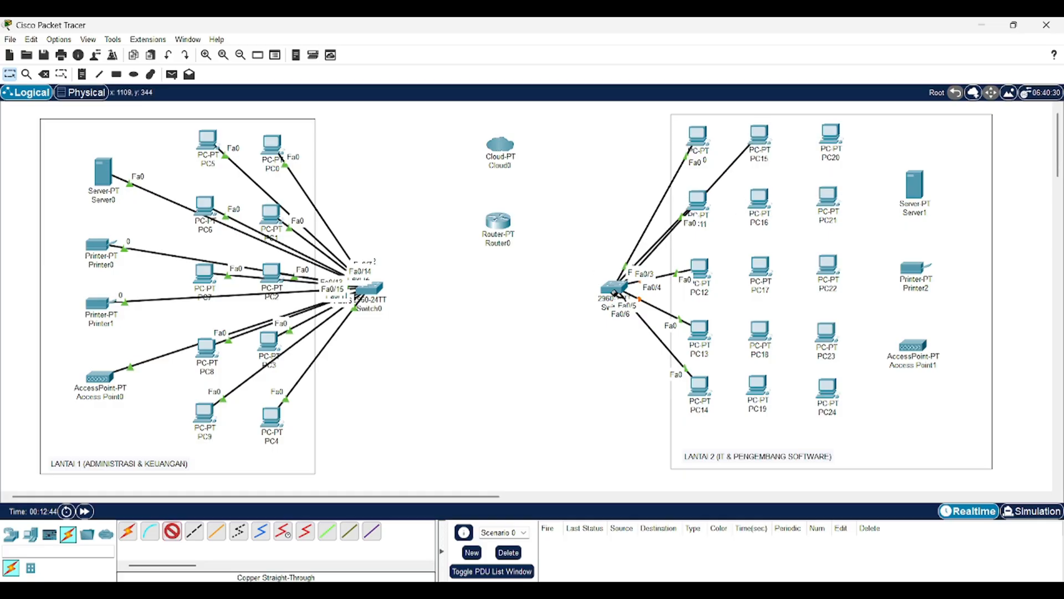
{"action": "left_click", "coordinate": [613, 288]}
{"action": "left_click", "coordinate": [665, 331]}
{"action": "left_click", "coordinate": [756, 199]}
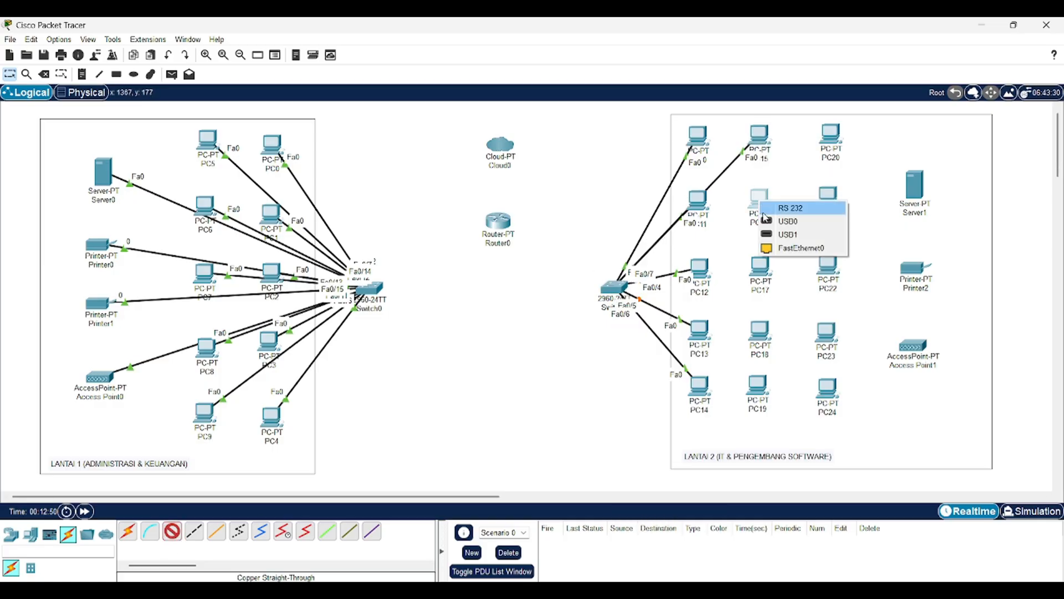
{"action": "left_click", "coordinate": [776, 243]}
{"action": "left_click", "coordinate": [613, 287]}
{"action": "left_click", "coordinate": [660, 322]}
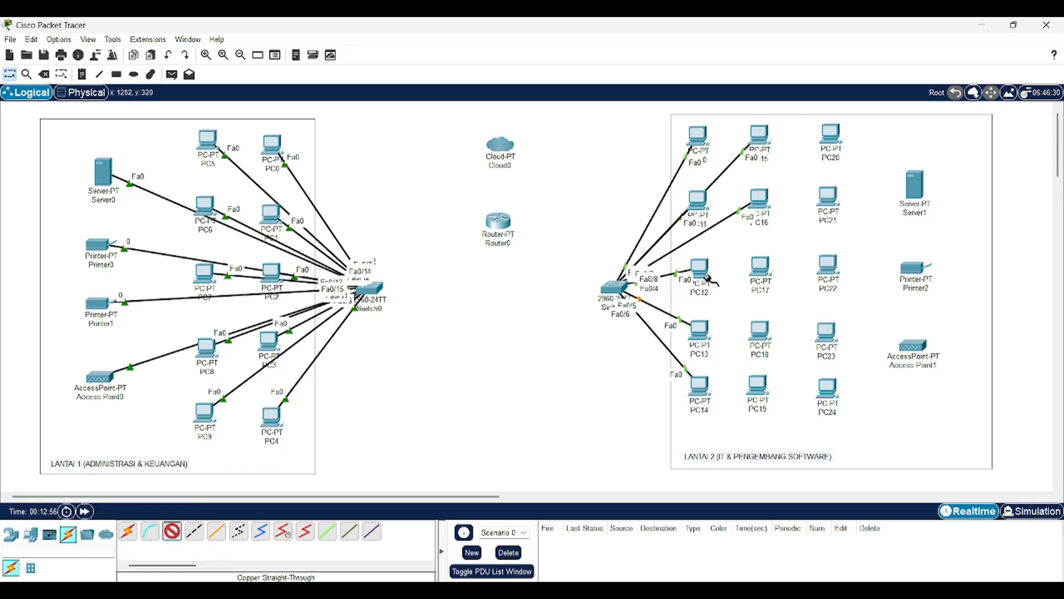
- Connect FastEthernet0 of PC17 and PC18 to Switch1's FastEthernet0/9 and FastEthernet0/10 with copper straight-through cables
{"action": "left_click", "coordinate": [760, 266]}
{"action": "left_click", "coordinate": [779, 310]}
{"action": "left_click", "coordinate": [621, 286]}
{"action": "left_click", "coordinate": [632, 341]}
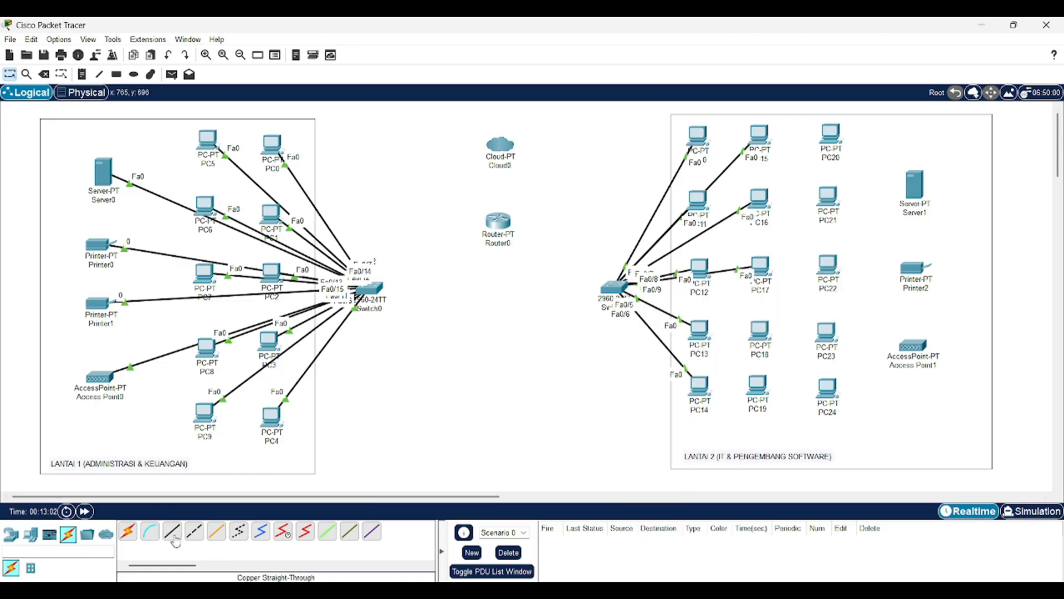
{"action": "left_click", "coordinate": [761, 384]}
{"action": "left_click", "coordinate": [768, 379]}
{"action": "left_click", "coordinate": [613, 288]}
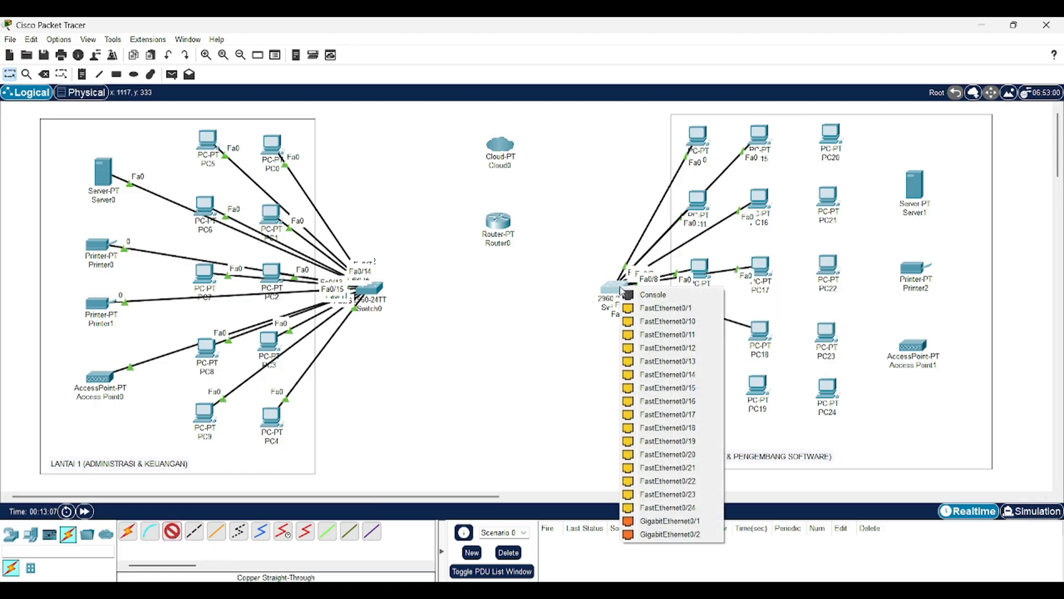
{"action": "left_click", "coordinate": [655, 317]}
- Connect FastEthernet0 of PC19 and PC20 to Switch1's FastEthernet0/11 and FastEthernet0/12 with copper straight-through cables
{"action": "left_click", "coordinate": [757, 384]}
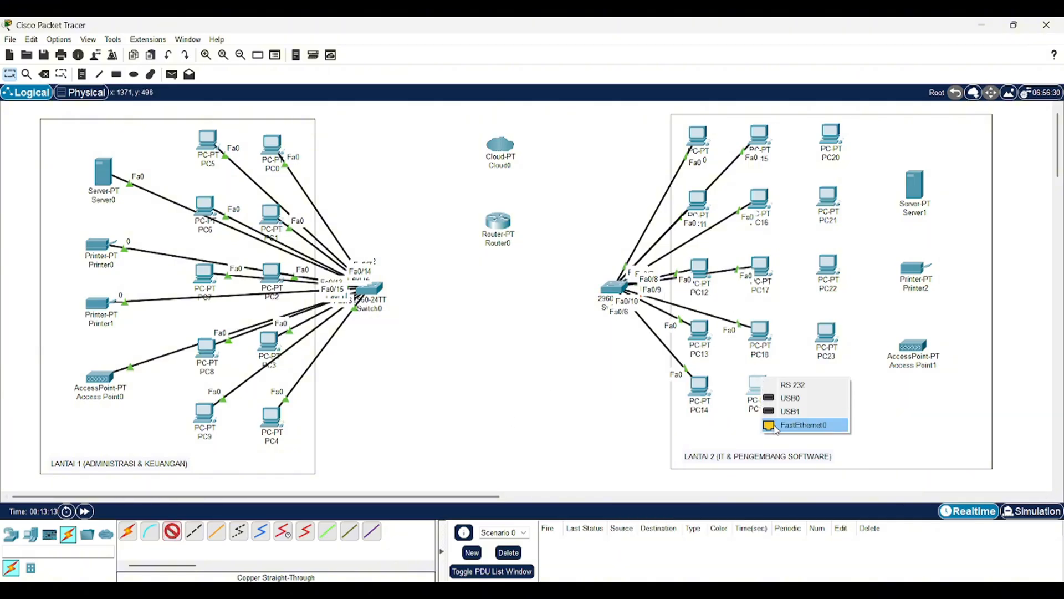
{"action": "left_click", "coordinate": [776, 426]}
{"action": "left_click", "coordinate": [613, 287]}
{"action": "left_click", "coordinate": [646, 318]}
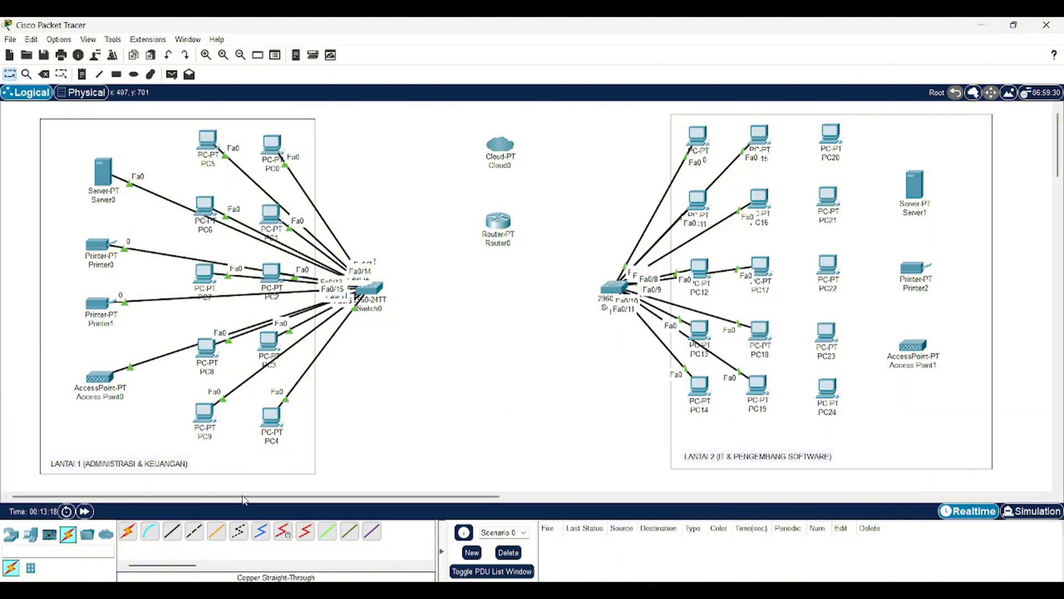
{"action": "left_click", "coordinate": [837, 137]}
{"action": "left_click", "coordinate": [871, 183]}
{"action": "left_click", "coordinate": [613, 287]}
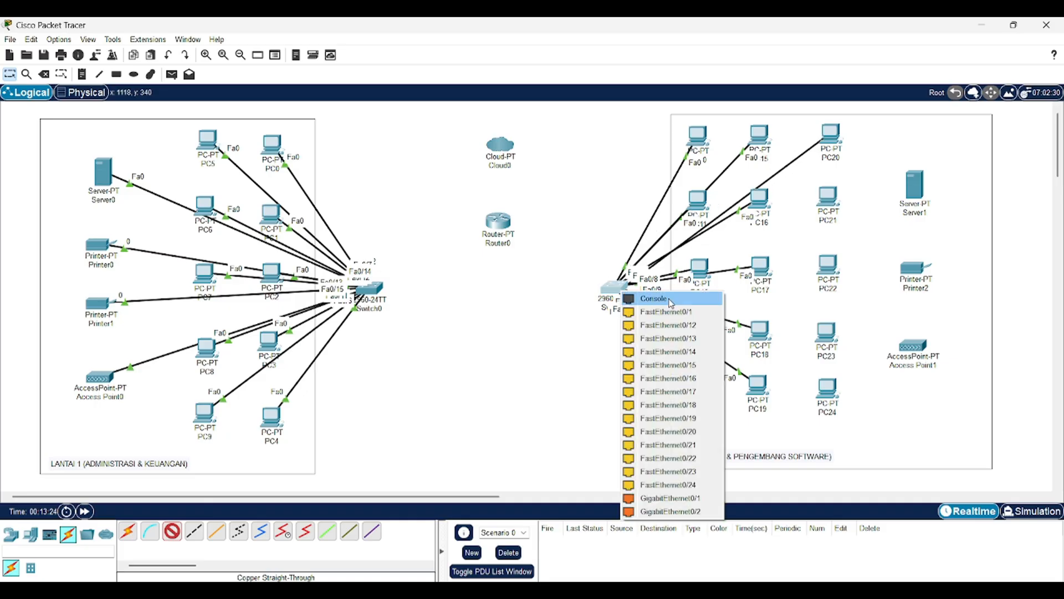
{"action": "left_click", "coordinate": [645, 317]}
- Connect FastEthernet0 of PC21 and PC22 to Switch1's FastEthernet0/13 and FastEthernet0/14 with copper straight-through cables
{"action": "left_click", "coordinate": [827, 197]}
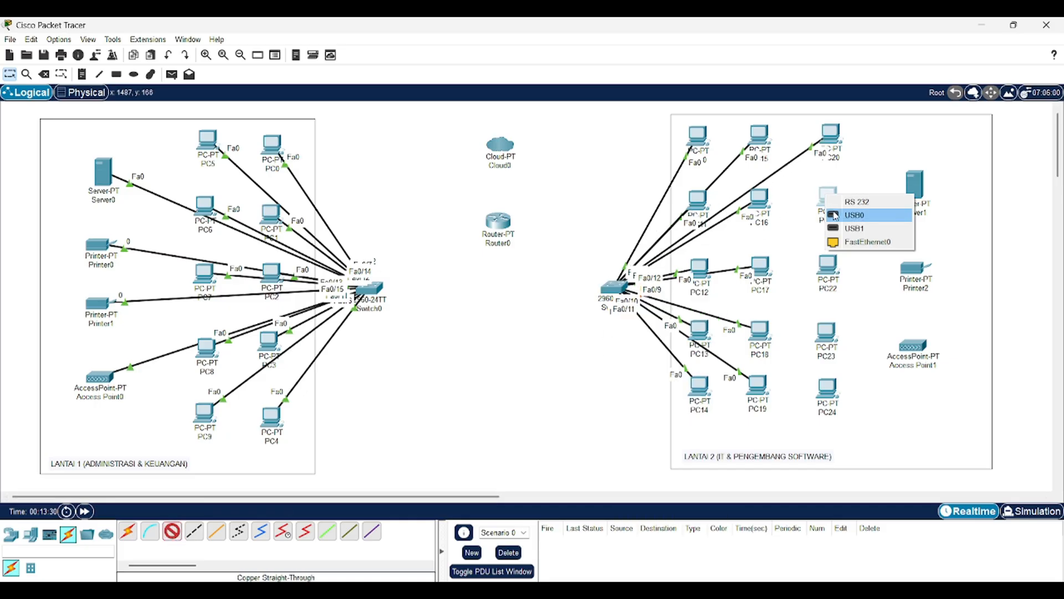
{"action": "left_click", "coordinate": [862, 241]}
{"action": "left_click", "coordinate": [613, 287]}
{"action": "left_click", "coordinate": [646, 321]}
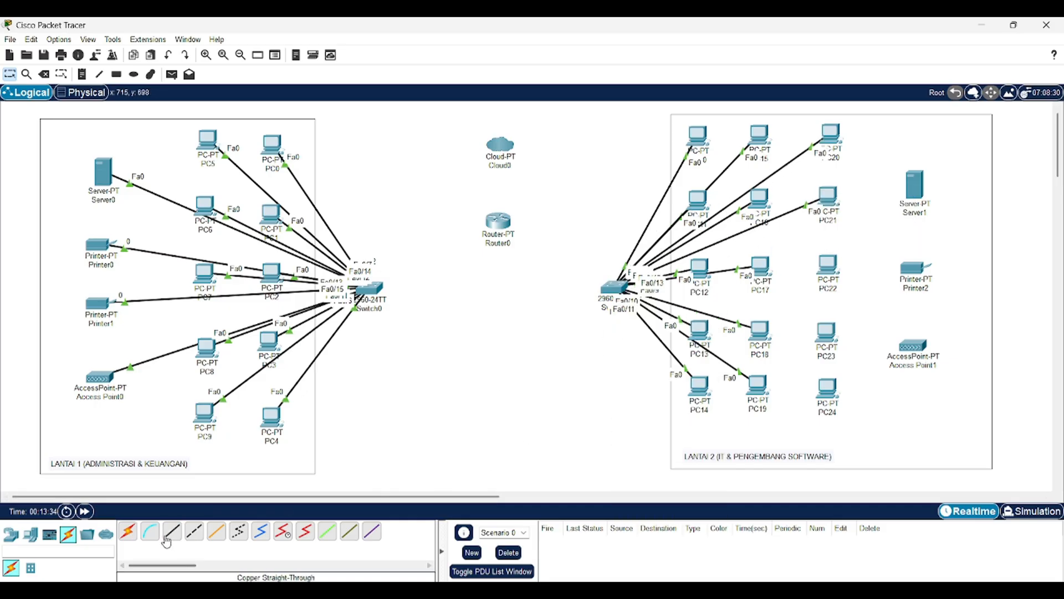
{"action": "left_click", "coordinate": [828, 266]}
{"action": "left_click", "coordinate": [862, 311]}
{"action": "left_click", "coordinate": [613, 287]}
{"action": "left_click", "coordinate": [645, 320]}
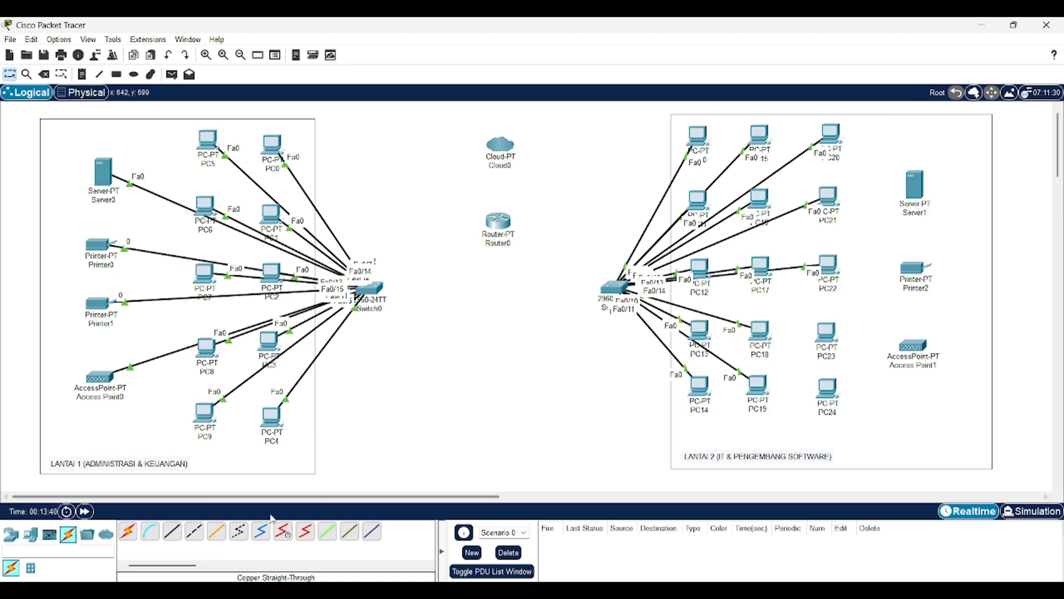
- Connect FastEthernet0 of PC23 and PC24 to Switch1's FastEthernet0/15 and FastEthernet0/16 with copper straight-through cables
{"action": "left_click", "coordinate": [826, 333]}
{"action": "left_click", "coordinate": [862, 377]}
{"action": "left_click", "coordinate": [613, 287]}
{"action": "left_click", "coordinate": [672, 320]}
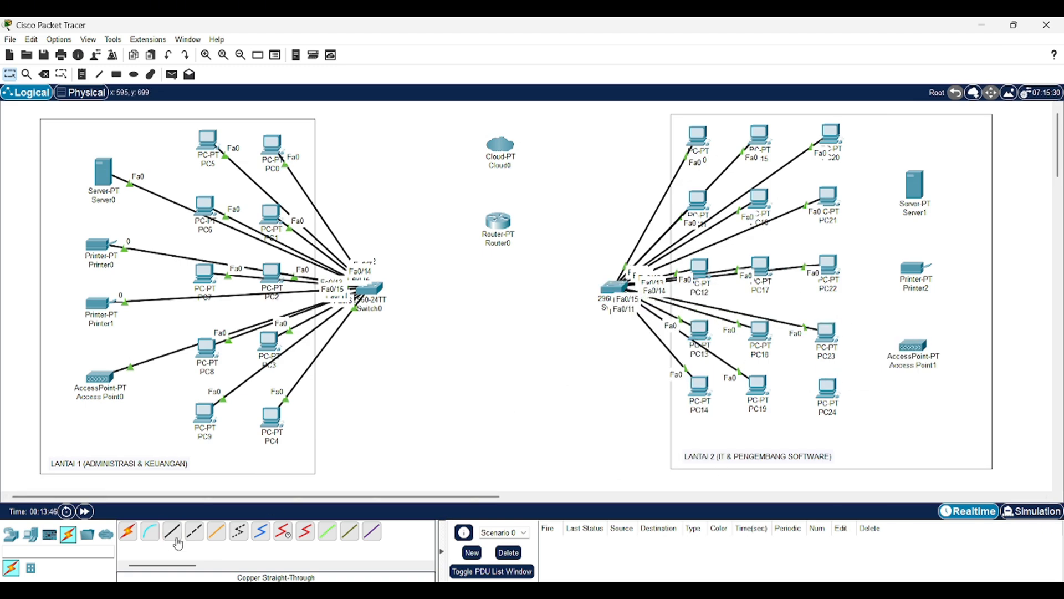
{"action": "left_click", "coordinate": [826, 391]}
{"action": "left_click", "coordinate": [862, 435]}
{"action": "left_click", "coordinate": [620, 288]}
{"action": "left_click", "coordinate": [652, 328]}
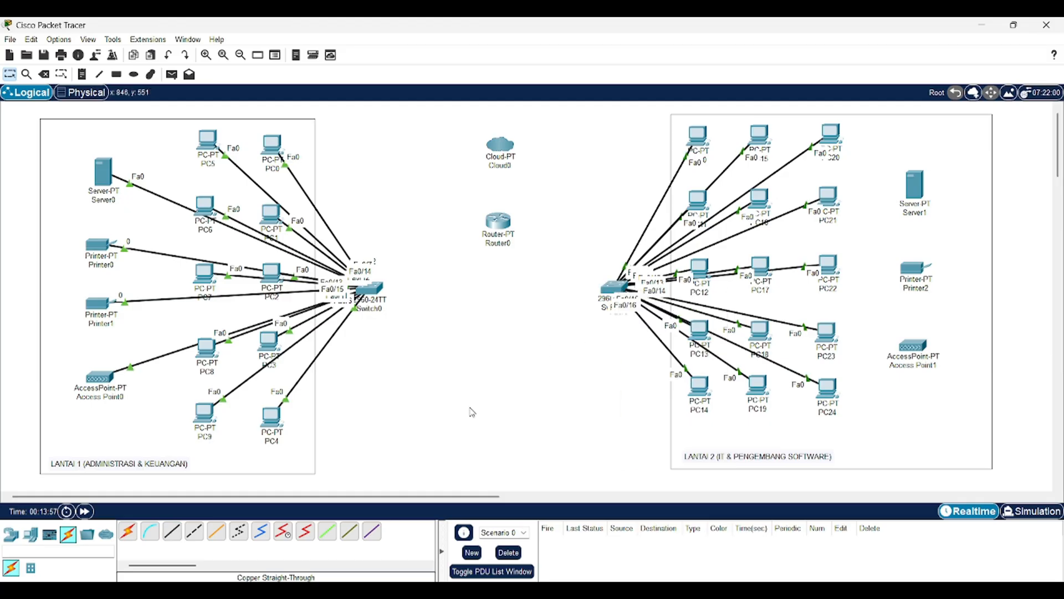
- Connect Printer2 and Server1 to Switch1's FastEthernet0/17 and FastEthernet0/18 with copper straight-through cables
{"action": "left_click", "coordinate": [172, 531]}
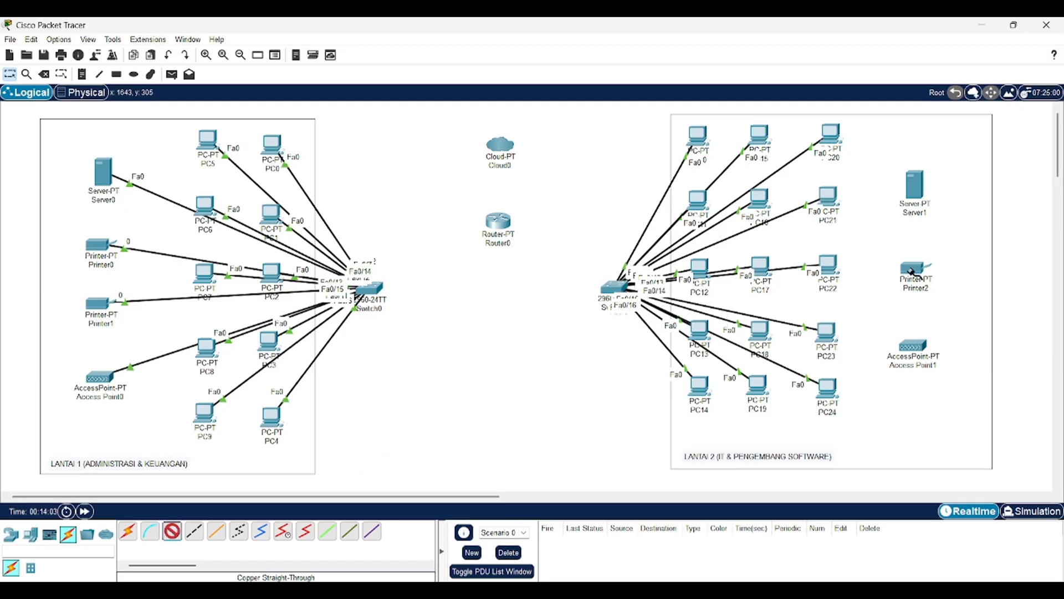
{"action": "left_click", "coordinate": [912, 271]}
{"action": "left_click", "coordinate": [943, 280]}
{"action": "left_click", "coordinate": [619, 289]}
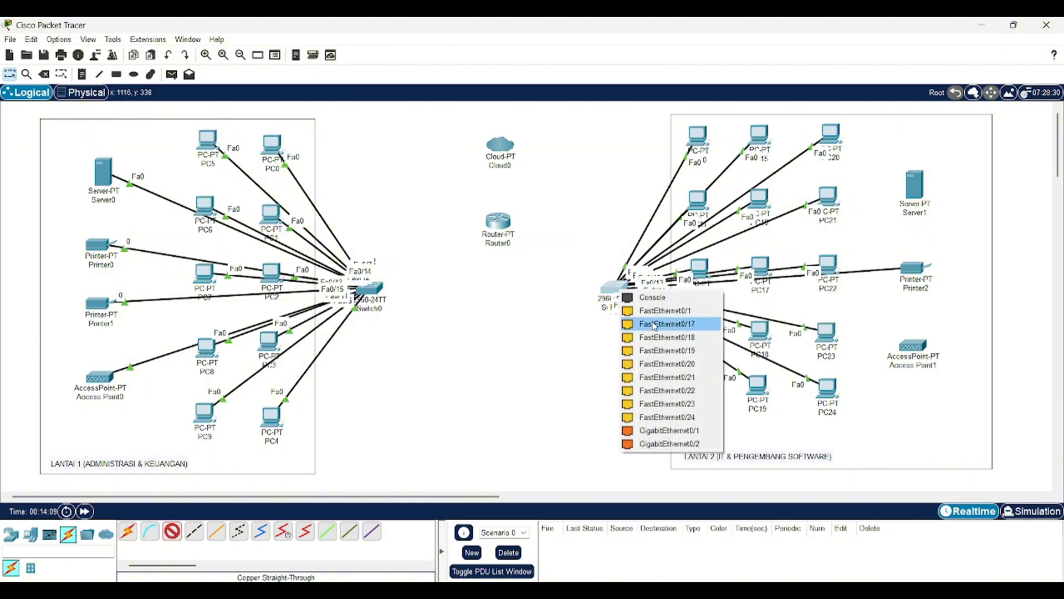
{"action": "left_click", "coordinate": [655, 323]}
{"action": "left_click", "coordinate": [916, 182]}
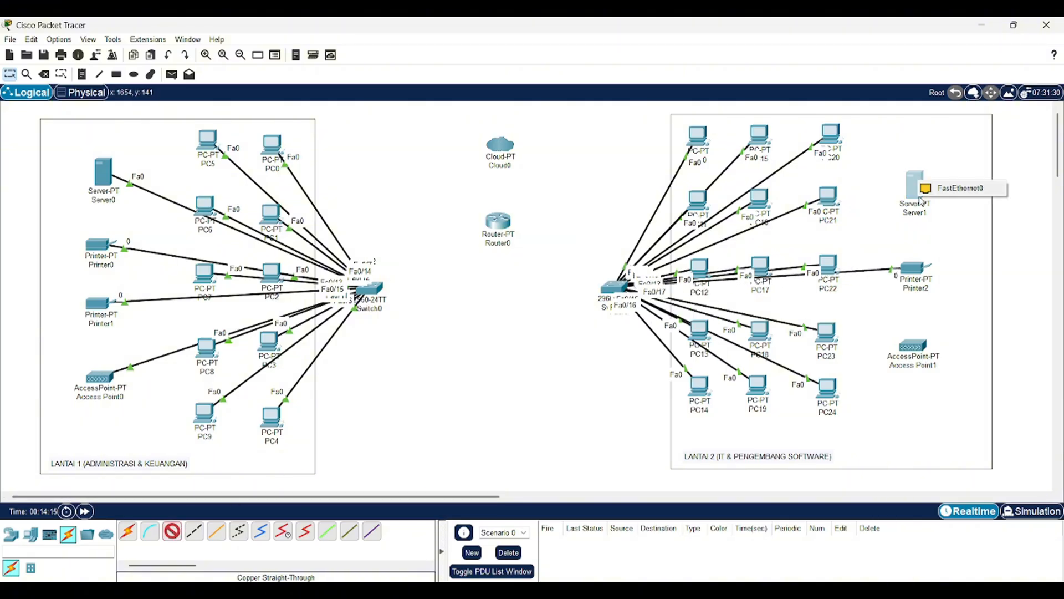
{"action": "left_click", "coordinate": [943, 188]}
{"action": "left_click", "coordinate": [618, 290]}
{"action": "left_click", "coordinate": [663, 323]}
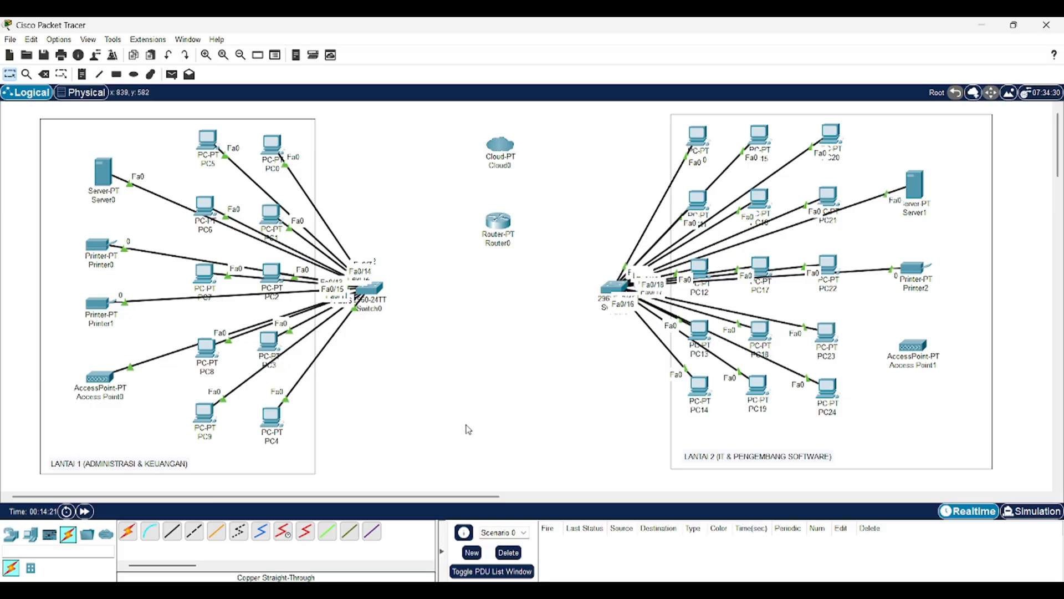
- Connect Access Point1 to FastEthernet0/19 on Switch1 with a copper straight-through cable
{"action": "left_click", "coordinate": [918, 348]}
{"action": "left_click", "coordinate": [944, 354]}
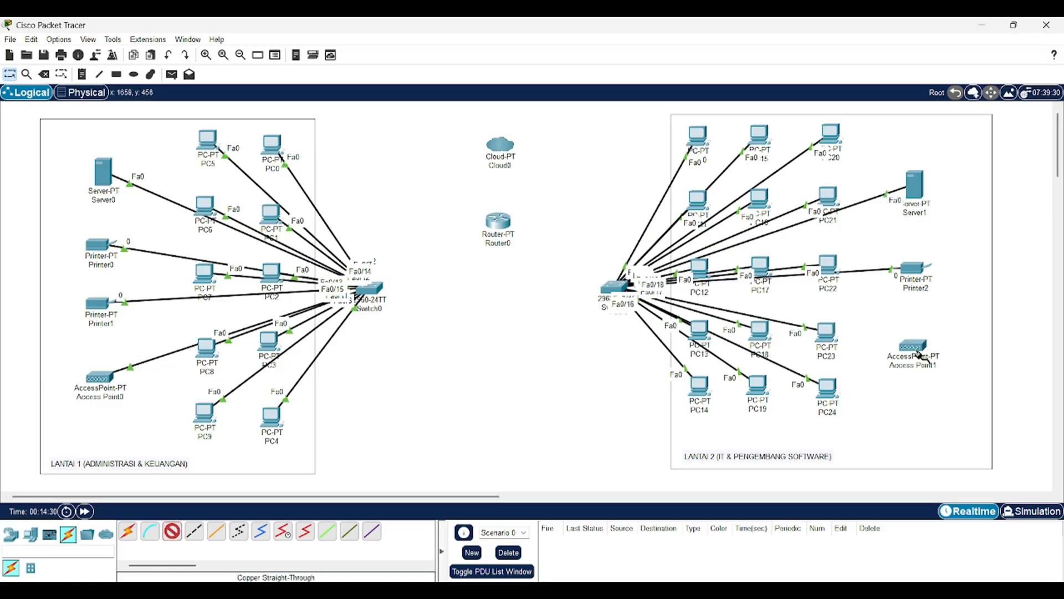
{"action": "left_click", "coordinate": [615, 288]}
{"action": "left_click", "coordinate": [650, 321]}
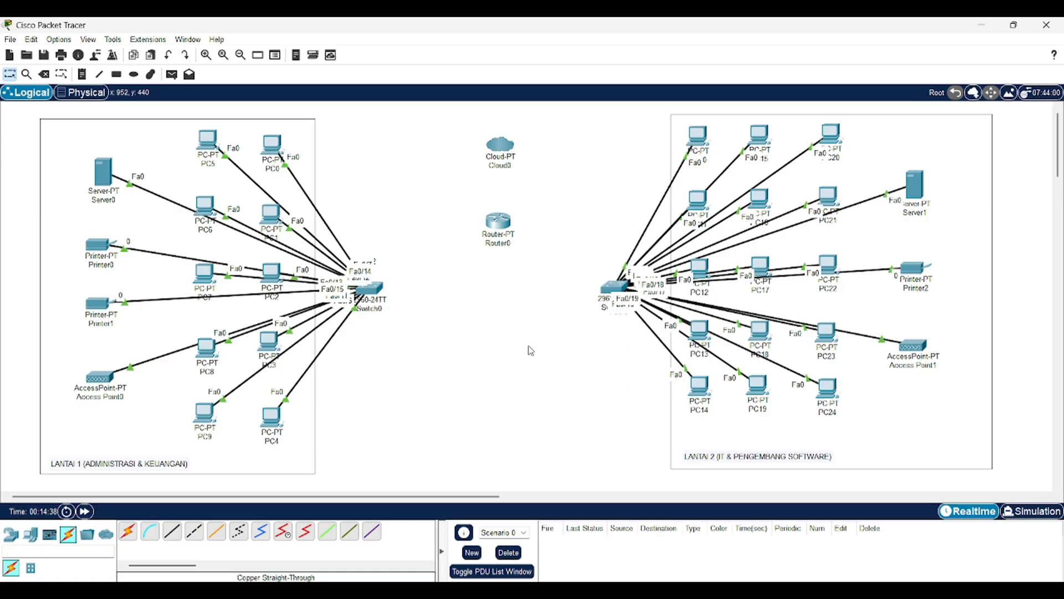
- Connect Router0's FastEthernet0/0 to GigabitEthernet0/1 on Switch0 with a copper straight-through cable
{"action": "left_click", "coordinate": [172, 531]}
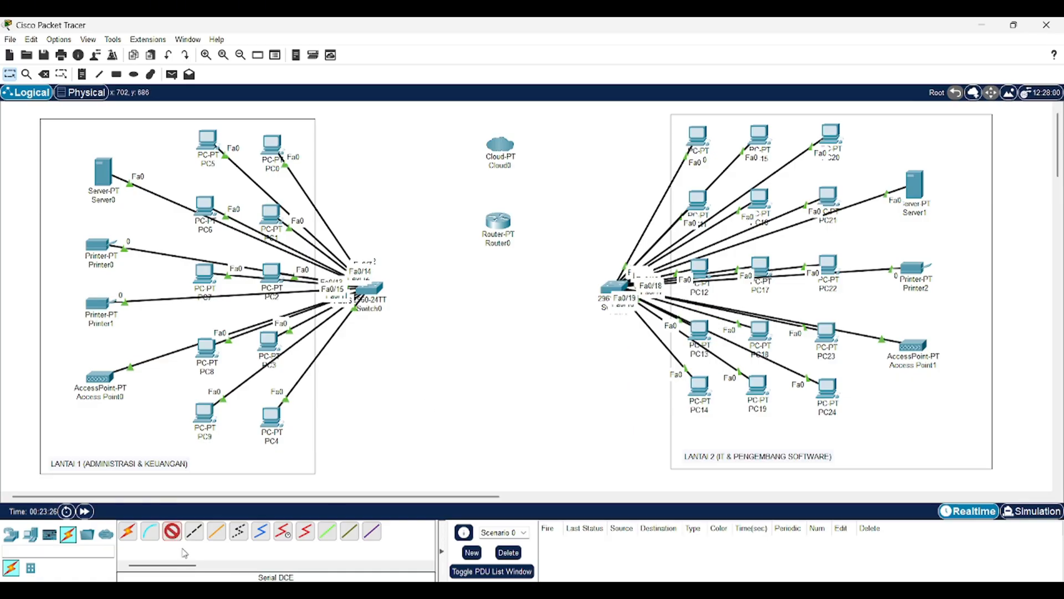
{"action": "left_click", "coordinate": [495, 227]}
{"action": "left_click", "coordinate": [510, 258]}
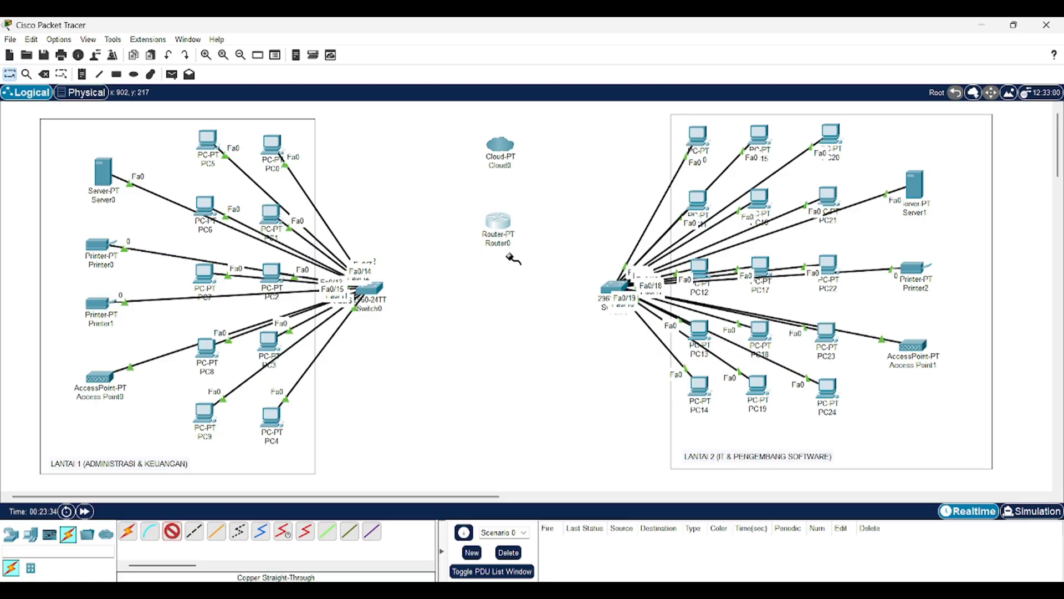
{"action": "left_click", "coordinate": [369, 287]}
{"action": "left_click", "coordinate": [402, 429]}
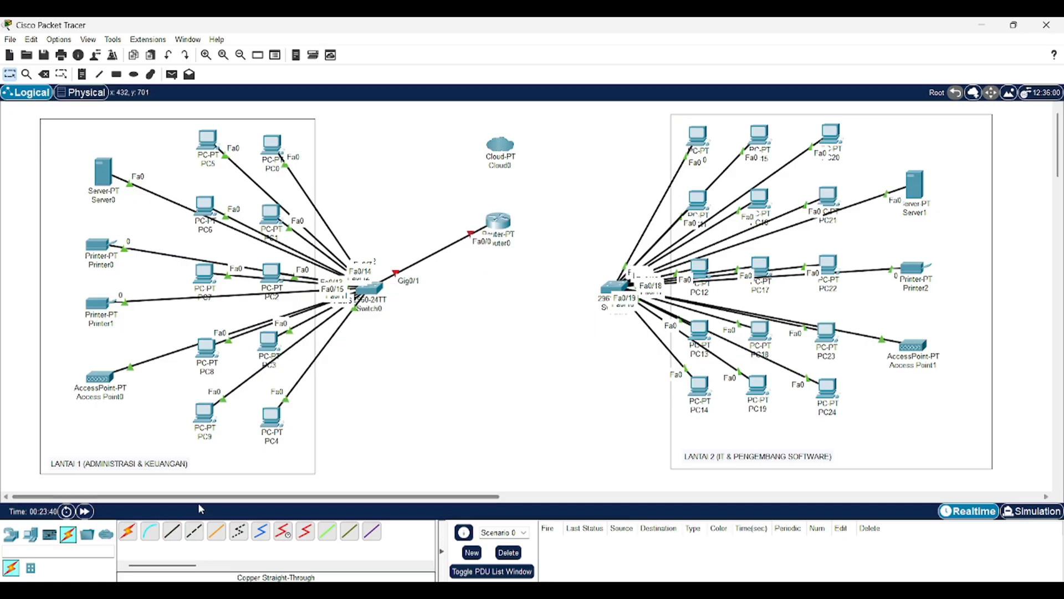
- Connect Router0's FastEthernet1/0 to GigabitEthernet0/1 on Switch1 with a copper straight-through cable
{"action": "left_click", "coordinate": [172, 532]}
{"action": "left_click", "coordinate": [500, 225]}
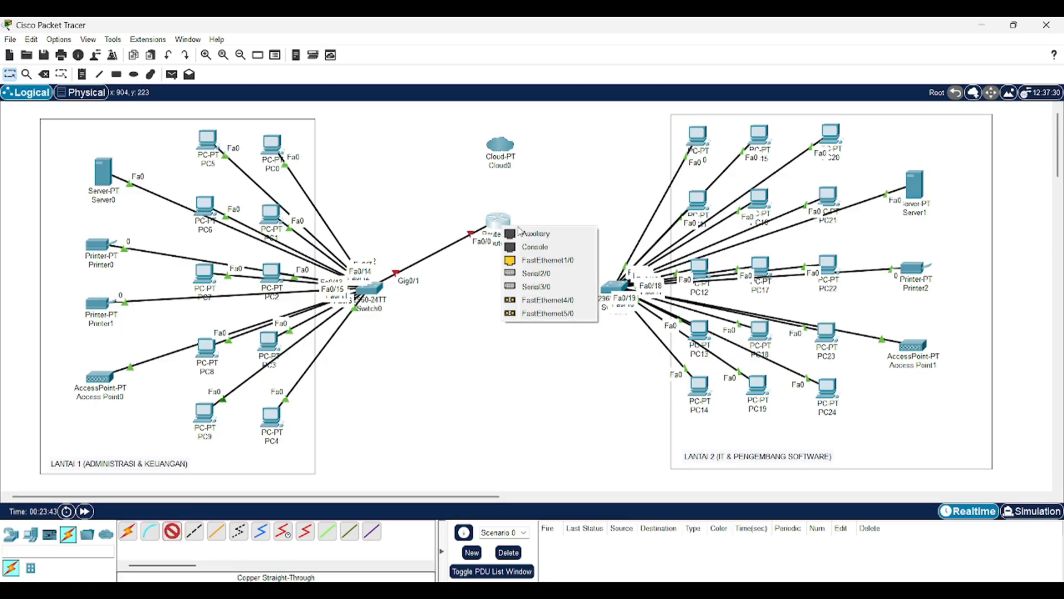
{"action": "left_click", "coordinate": [524, 260]}
{"action": "left_click", "coordinate": [618, 287]}
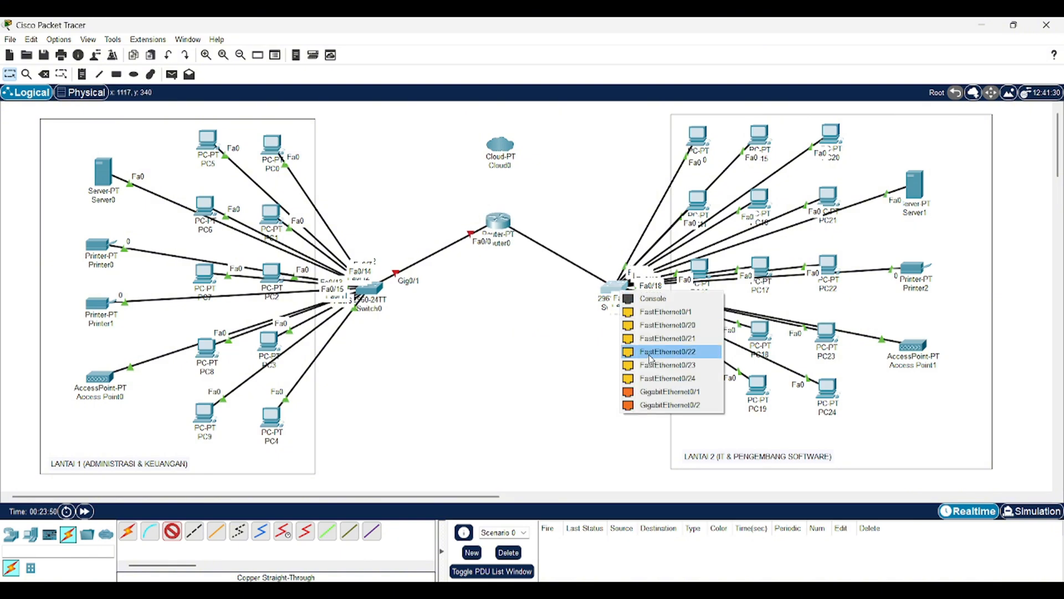
{"action": "left_click", "coordinate": [654, 391]}
- Connect Cloud0's Serial0 to Serial2/0 on Router0 with a Serial DTE cable
{"action": "left_click", "coordinate": [305, 531]}
{"action": "left_click", "coordinate": [500, 145]}
{"action": "left_click", "coordinate": [529, 162]}
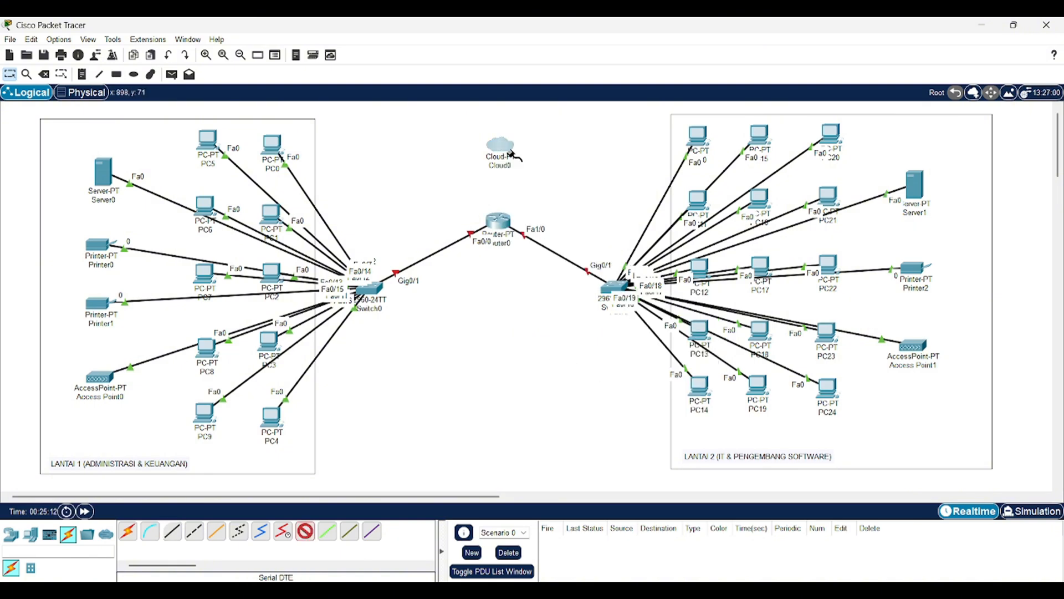
{"action": "left_click", "coordinate": [505, 229]}
{"action": "left_click", "coordinate": [516, 259]}
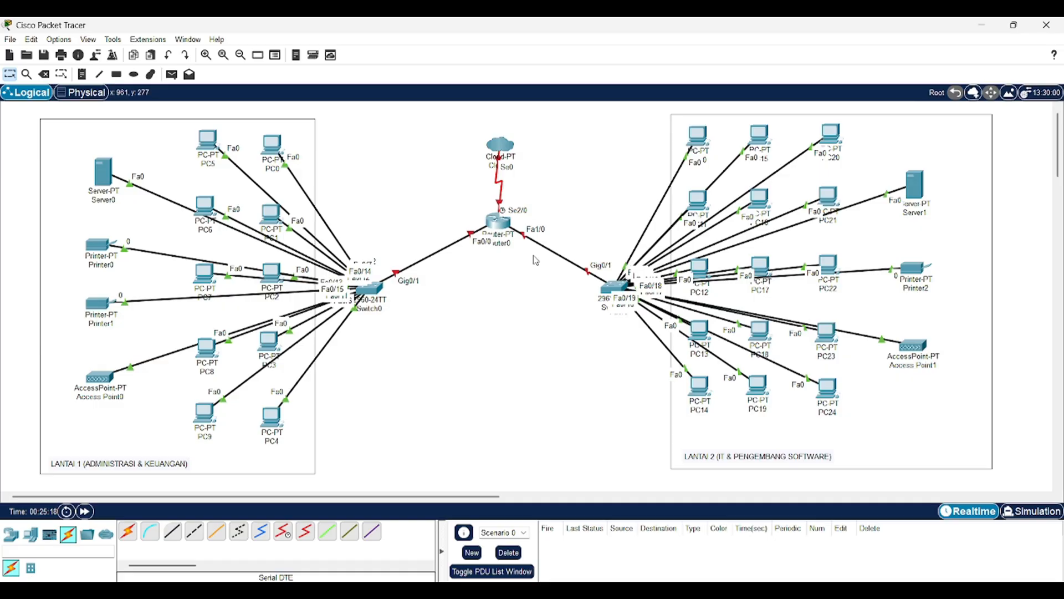
- Turn on the port status of Router0's FastEthernet0/0 interface and close the router's configuration
{"action": "left_click", "coordinate": [499, 223]}
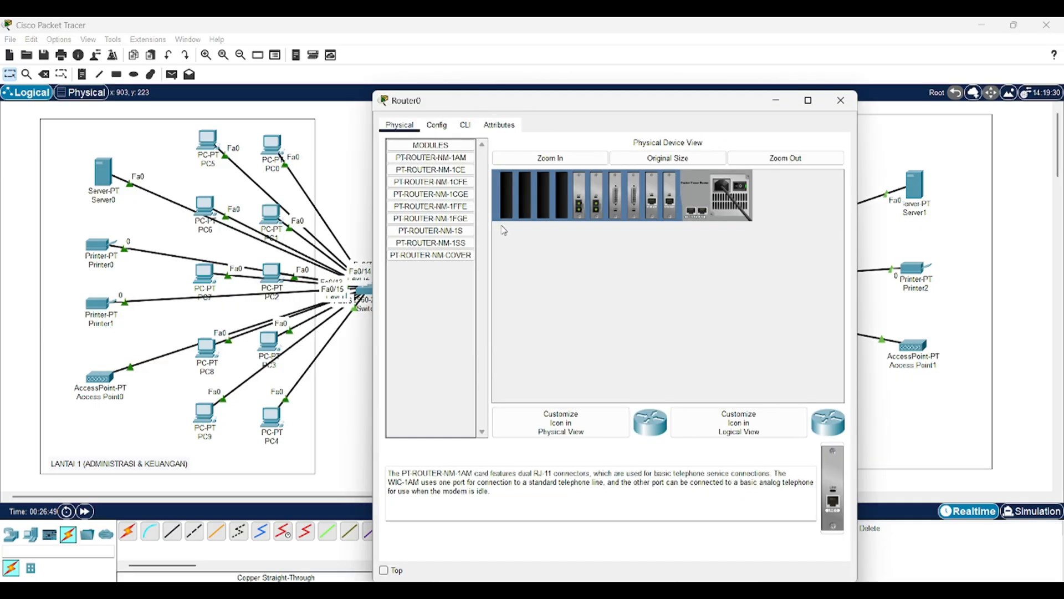
{"action": "left_click", "coordinate": [437, 125]}
{"action": "left_click", "coordinate": [424, 194]}
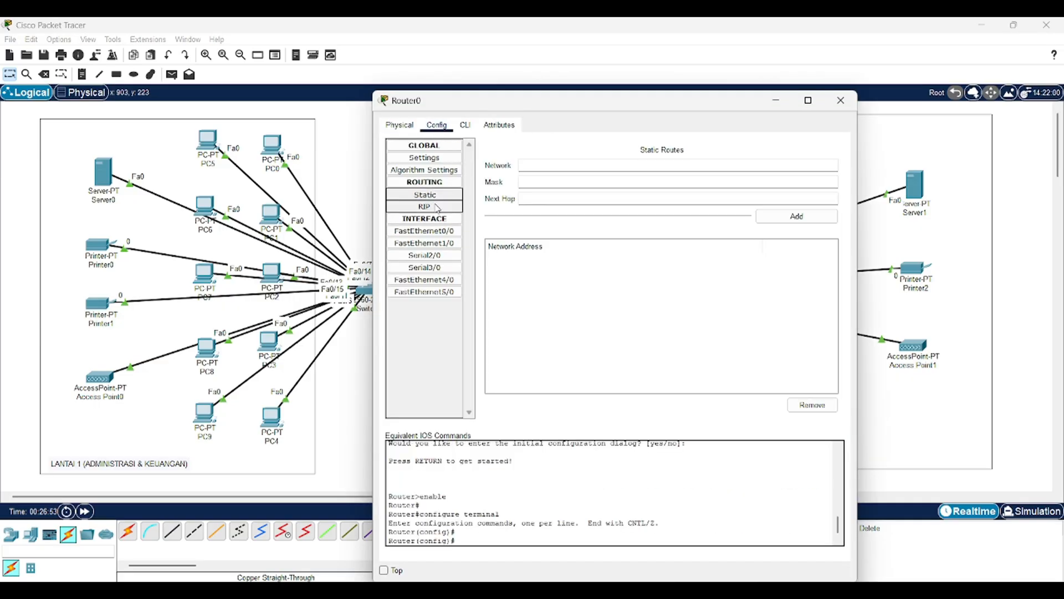
{"action": "left_click", "coordinate": [424, 230]}
{"action": "left_click", "coordinate": [824, 164]}
{"action": "left_click", "coordinate": [841, 101]}
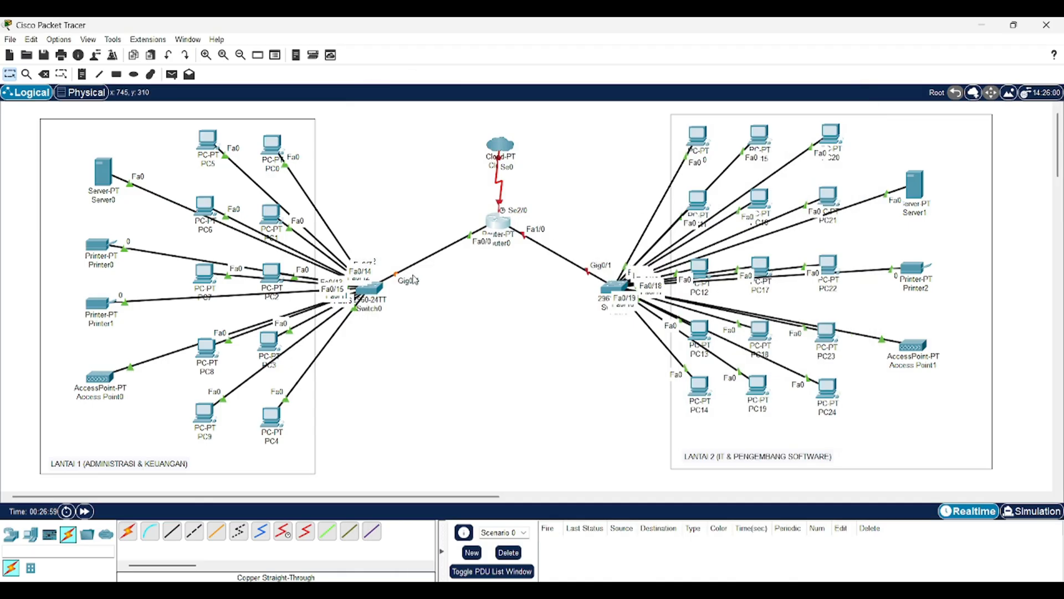
- Turn on the port status of Router0's FastEthernet1/0 interface and close the router's configuration
{"action": "left_click", "coordinate": [502, 221]}
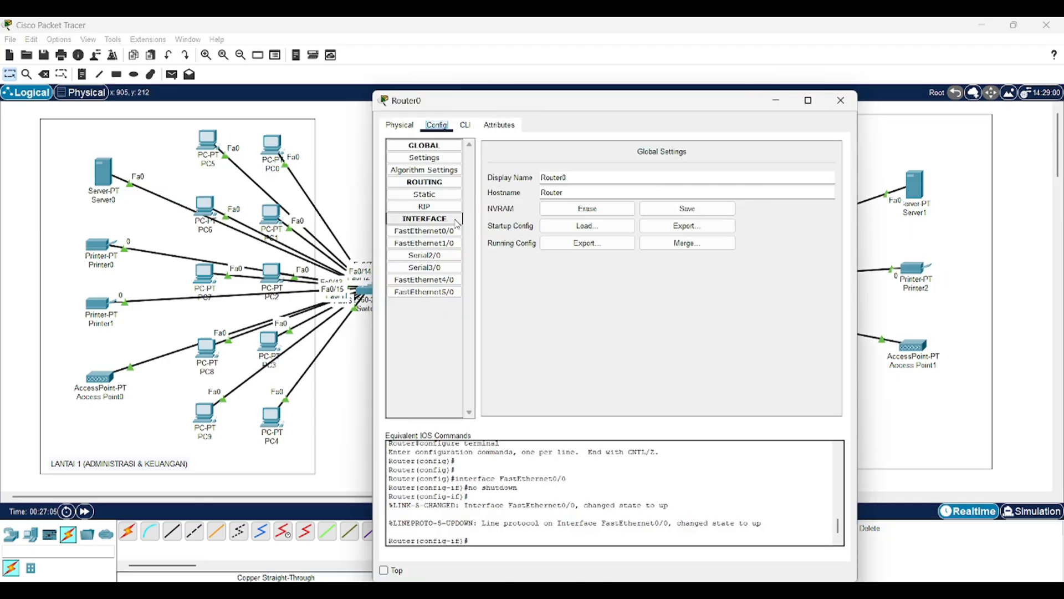
{"action": "left_click", "coordinate": [443, 246]}
{"action": "left_click", "coordinate": [825, 163]}
{"action": "left_click", "coordinate": [841, 101]}
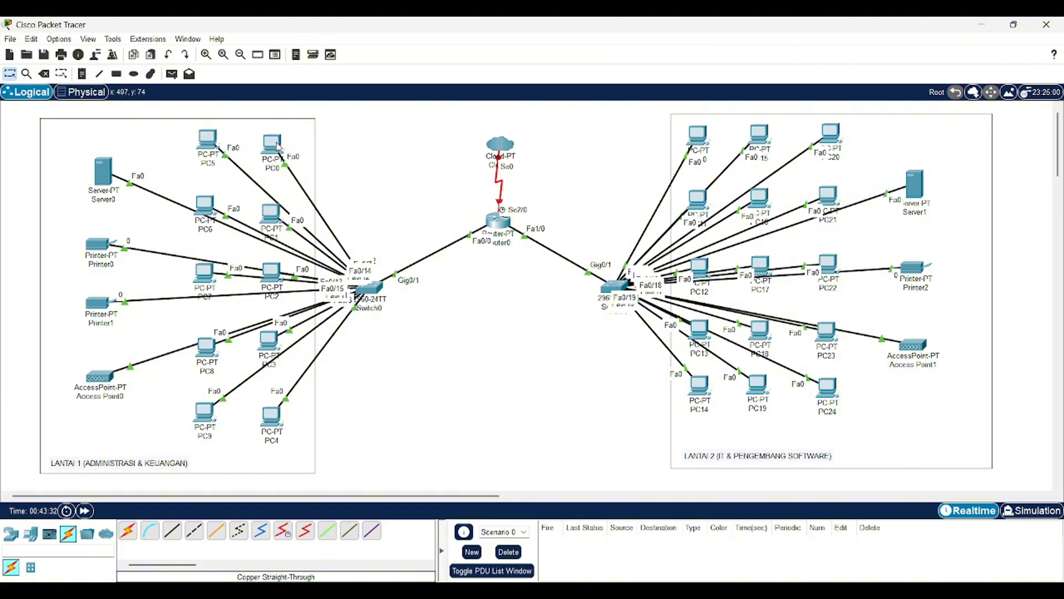
- Give PC0 the static IPv4 address 192.168.1.10, subnet mask 255.255.255.0 and default gateway 192.168.1.1
{"action": "left_click", "coordinate": [273, 144]}
{"action": "left_click", "coordinate": [413, 172]}
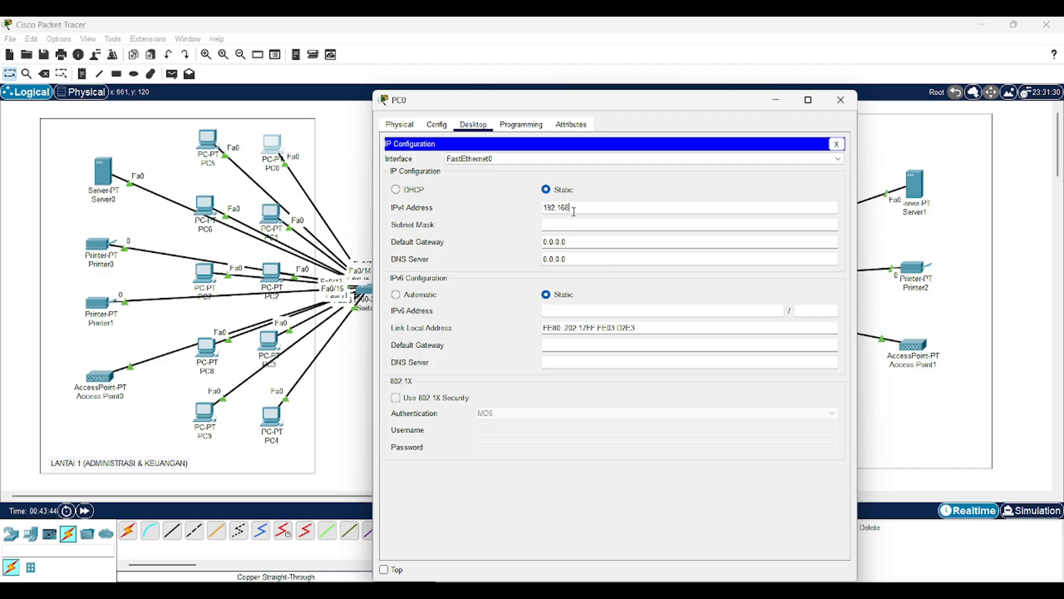
{"action": "left_click", "coordinate": [574, 209]}
{"action": "type", "text": "192.168.1."}
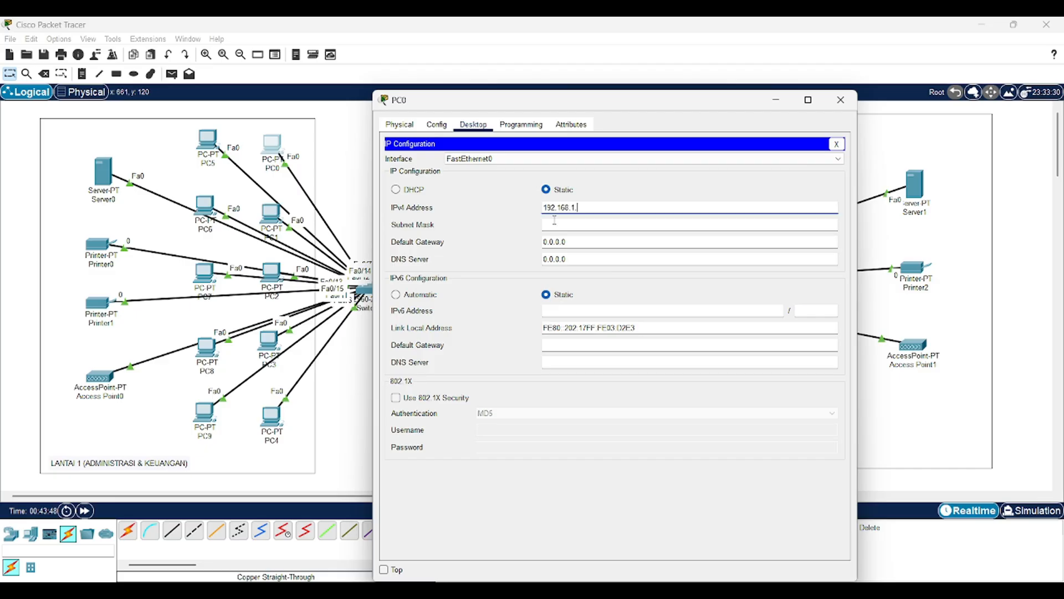
{"action": "type", "text": "10"}
{"action": "left_click", "coordinate": [555, 226]}
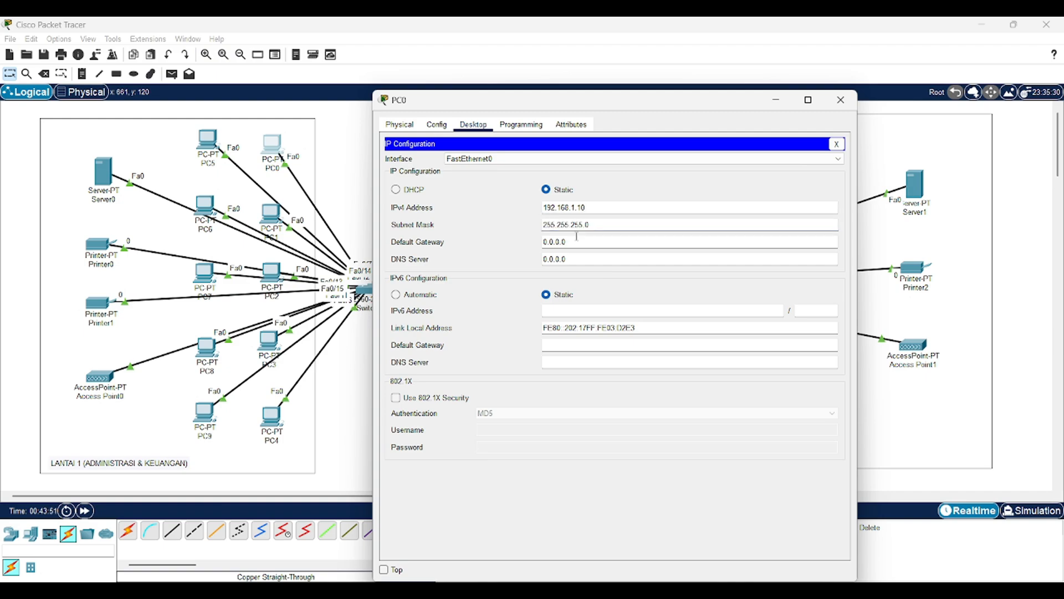
{"action": "key", "text": "Tab"}
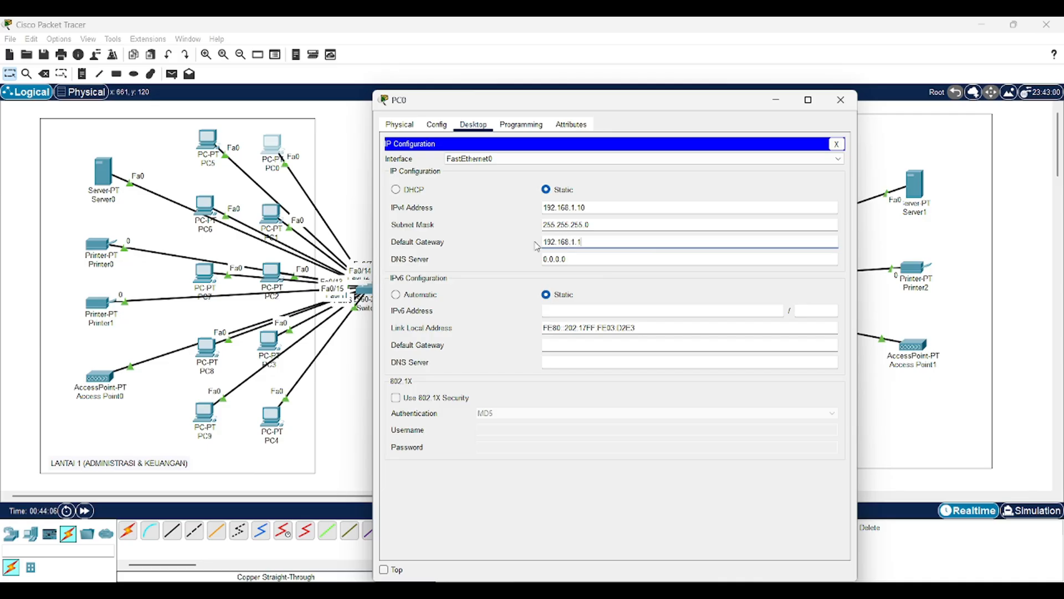
- Give PC1 the static IPv4 address 192.168.1.11, subnet mask 255.255.255.0 and default gateway 192.168.1.1
{"action": "left_click", "coordinate": [841, 101]}
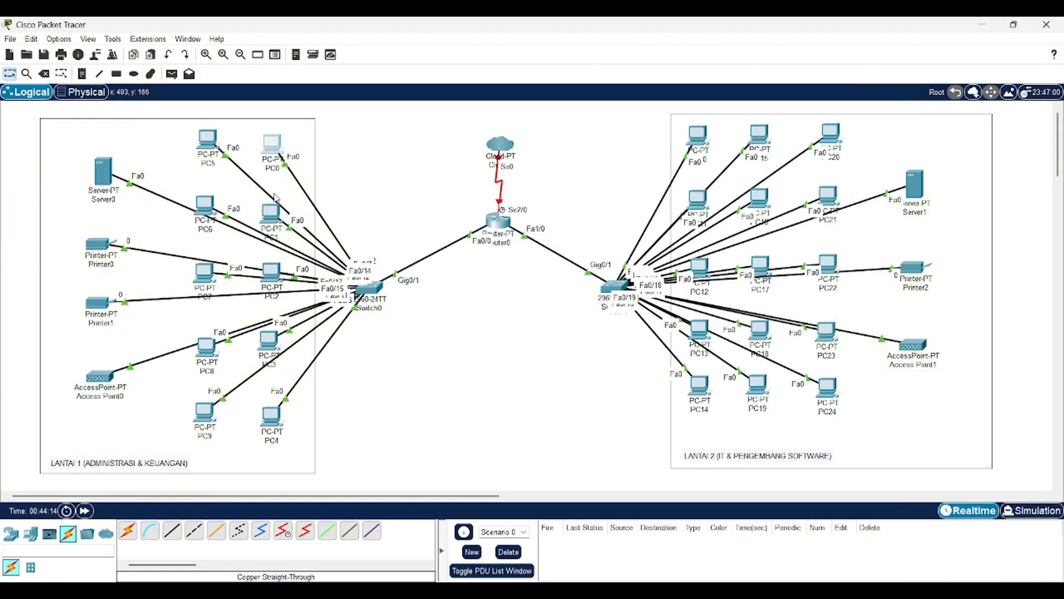
{"action": "left_click", "coordinate": [278, 214]}
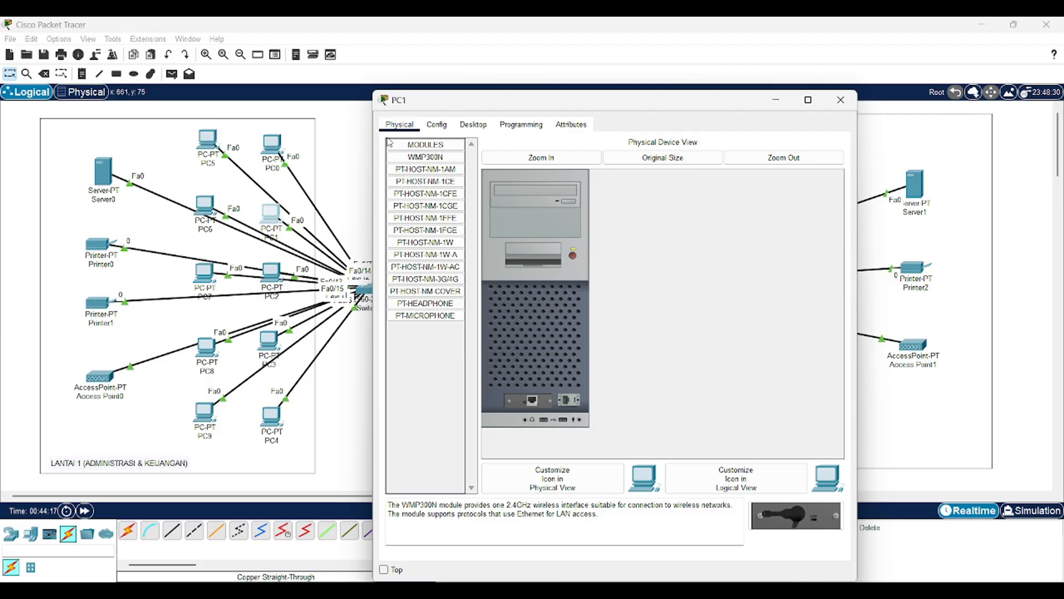
{"action": "left_click", "coordinate": [464, 125]}
{"action": "left_click", "coordinate": [430, 167]}
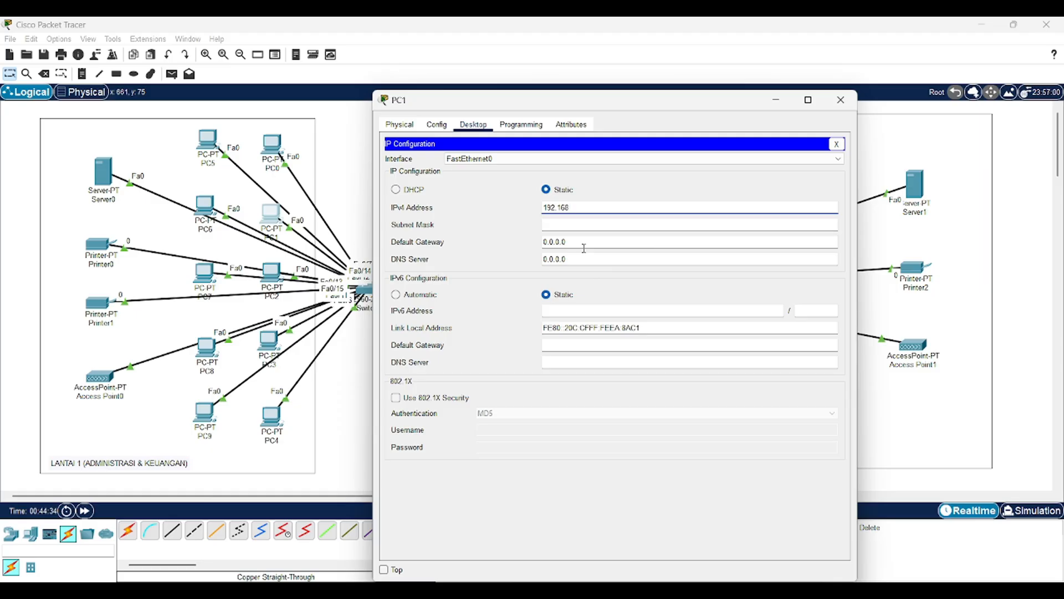
{"action": "left_click", "coordinate": [612, 225]}
{"action": "left_click_drag", "start_coordinate": [567, 242], "coordinate": [541, 243]}
{"action": "key", "text": "BackSpace"}
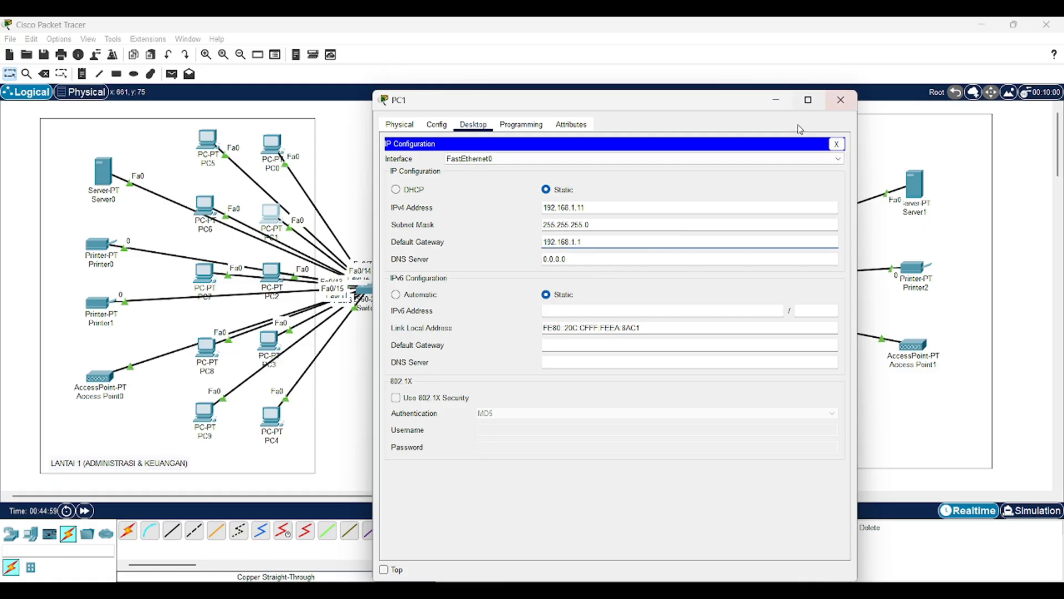
{"action": "left_click", "coordinate": [841, 99]}
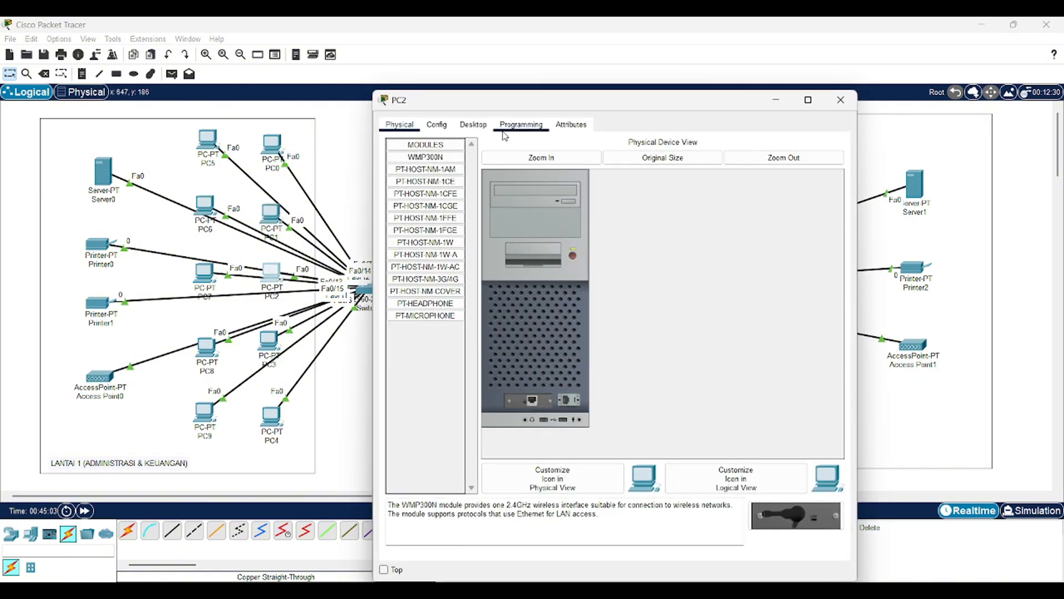
- Give PC2 the static IPv4 address 192.168.1.12, subnet mask 255.255.255.0 and default gateway 192.168.1.1
{"action": "left_click", "coordinate": [473, 124]}
{"action": "left_click", "coordinate": [432, 176]}
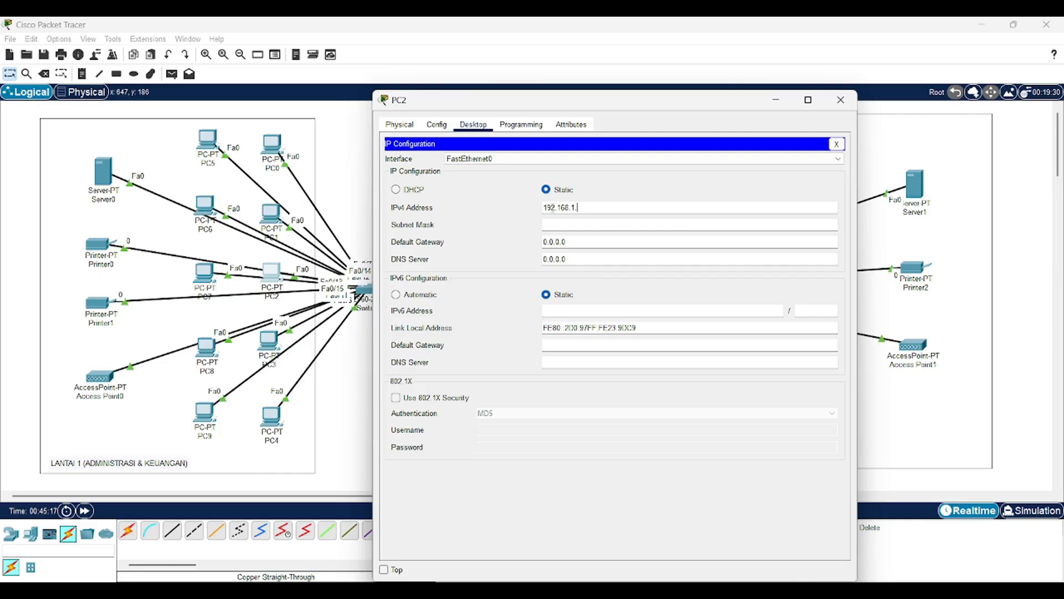
{"action": "left_click", "coordinate": [561, 224]}
{"action": "left_click_drag", "start_coordinate": [575, 241], "coordinate": [524, 248]}
{"action": "key", "text": "BackSpace"}
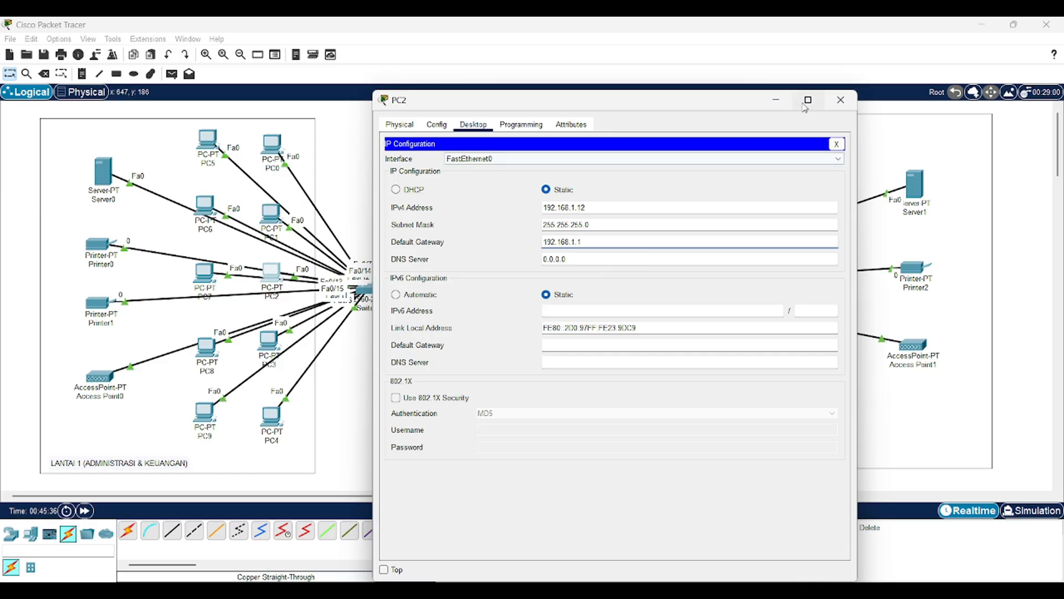
{"action": "left_click", "coordinate": [840, 100]}
- Return the LANTAI 1 (ADMINISTRASI & KEUANGAN) label to the lower edge of the first-floor frame
{"action": "left_click", "coordinate": [261, 297]}
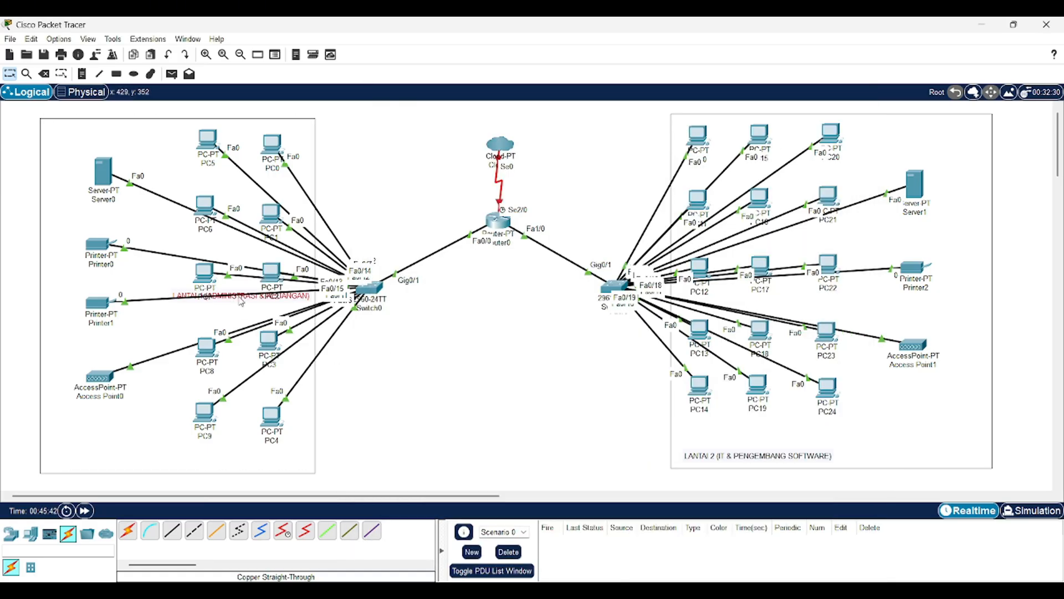
{"action": "left_click", "coordinate": [264, 298]}
{"action": "left_click_drag", "start_coordinate": [255, 297], "coordinate": [145, 466]}
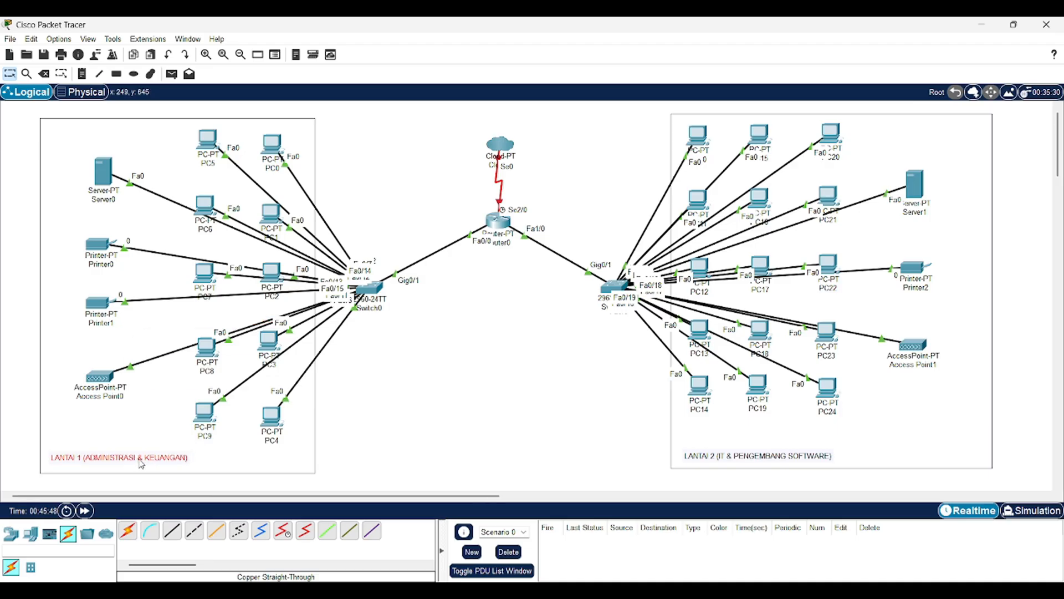
- Give PC3 the static IPv4 address 192.168.1.13 and subnet mask 255.255.255.0, and enter its default gateway
{"action": "left_click", "coordinate": [269, 351]}
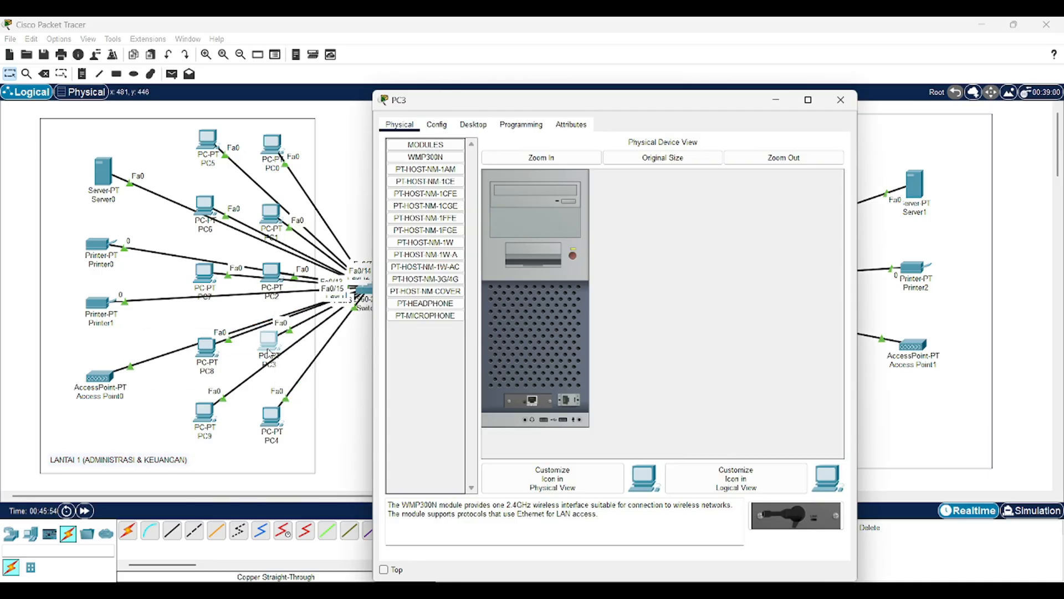
{"action": "left_click", "coordinate": [473, 124]}
{"action": "left_click", "coordinate": [517, 166]}
{"action": "left_click", "coordinate": [547, 208]}
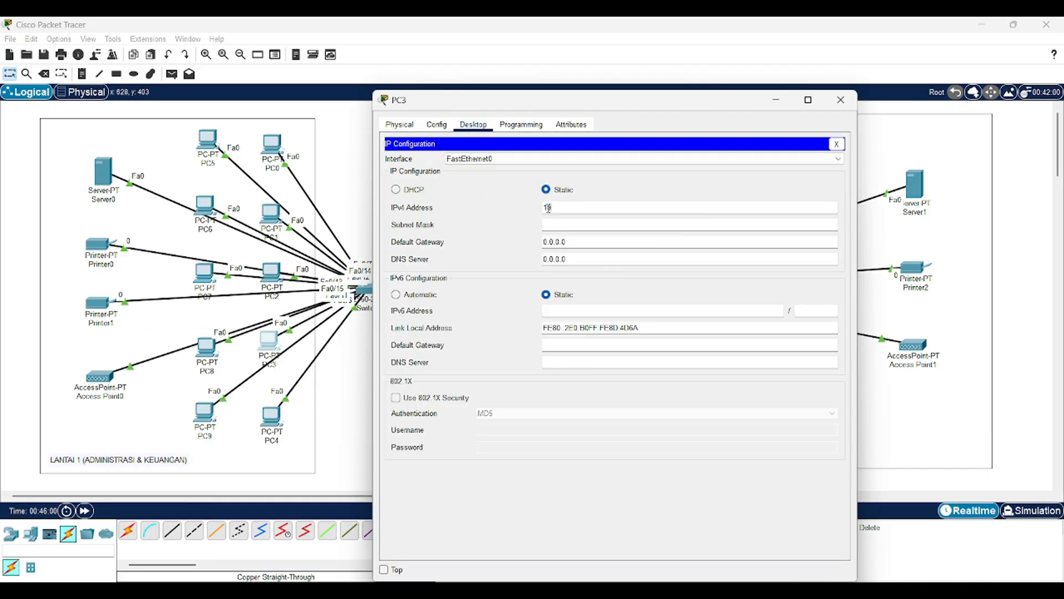
{"action": "type", "text": "192.168.1.13"}
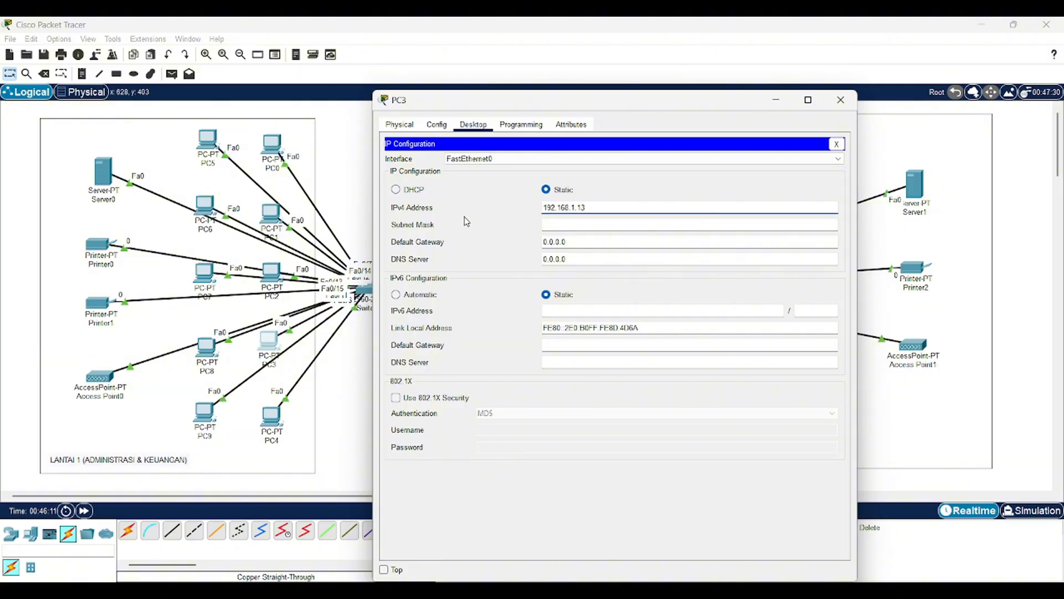
{"action": "left_click", "coordinate": [540, 220]}
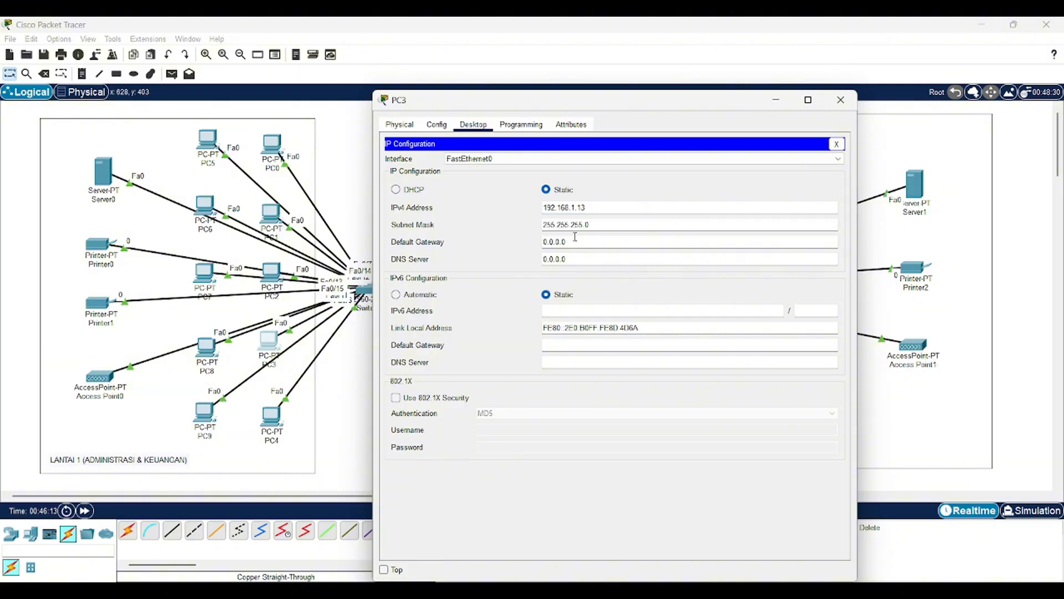
{"action": "key", "text": "Tab"}
{"action": "type", "text": "68."}
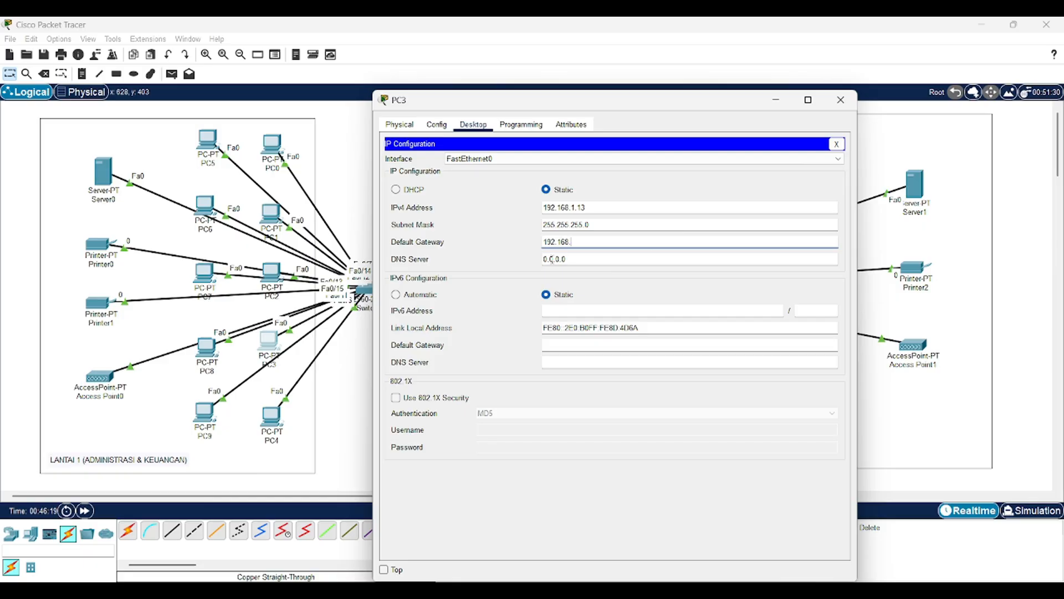
{"action": "left_click", "coordinate": [841, 100]}
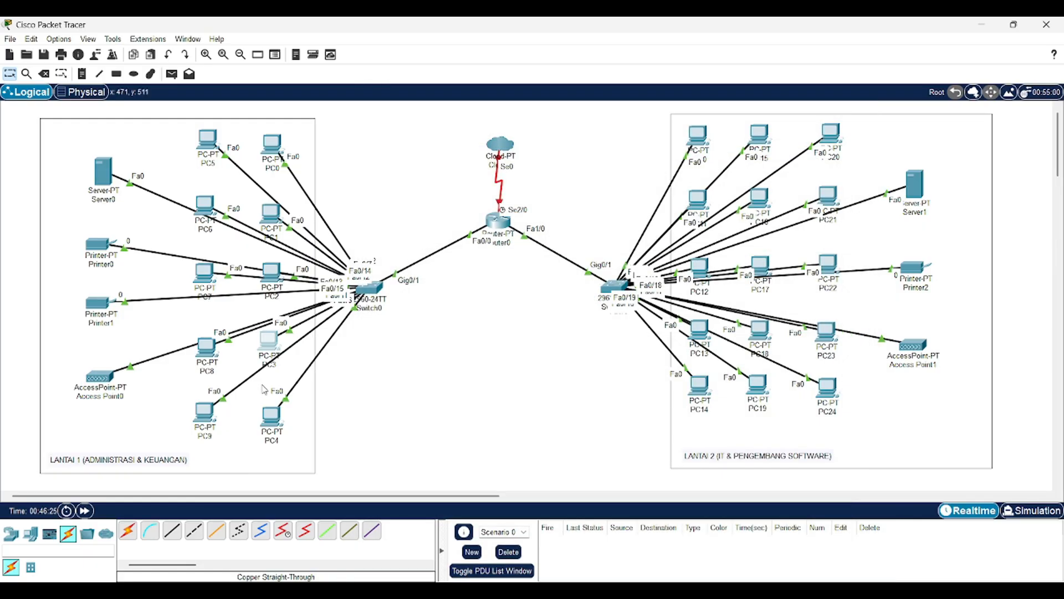
- Give PC4 the static IPv4 address 192.168.1.14, subnet mask 255.255.255.0 and default gateway 192.168.1.1
{"action": "left_click", "coordinate": [273, 420]}
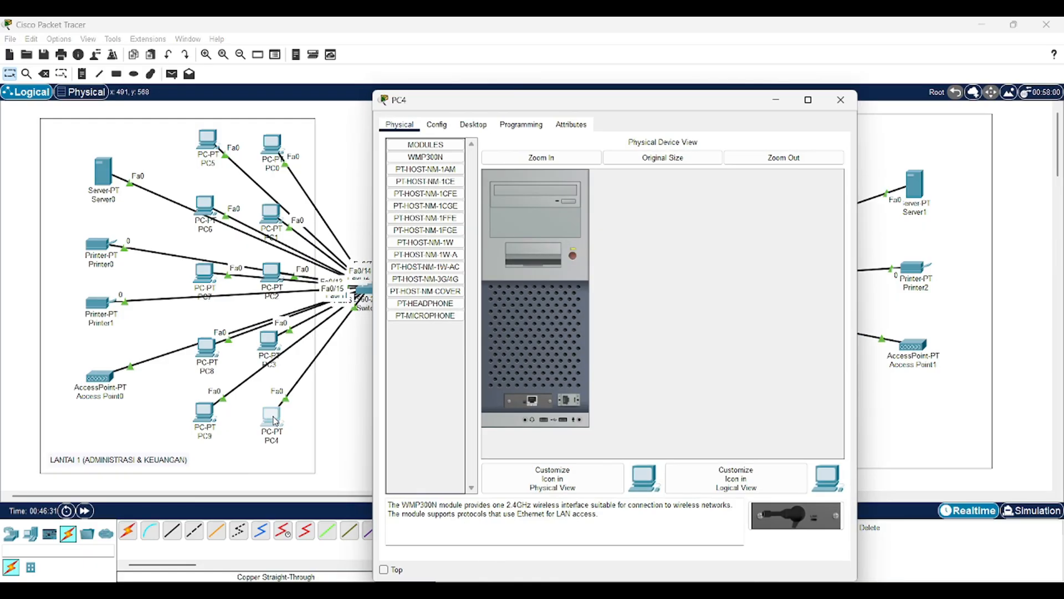
{"action": "left_click", "coordinate": [473, 125]}
{"action": "left_click", "coordinate": [426, 184]}
{"action": "left_click", "coordinate": [587, 208]}
{"action": "type", "text": "1"}
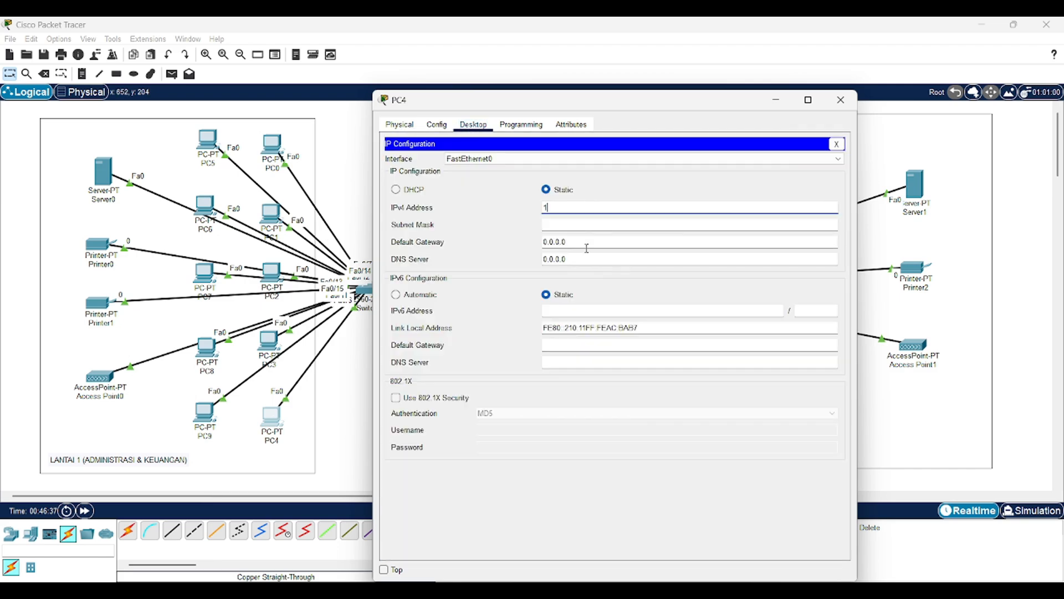
{"action": "type", "text": "92.168.1.14"}
{"action": "left_click", "coordinate": [590, 225]}
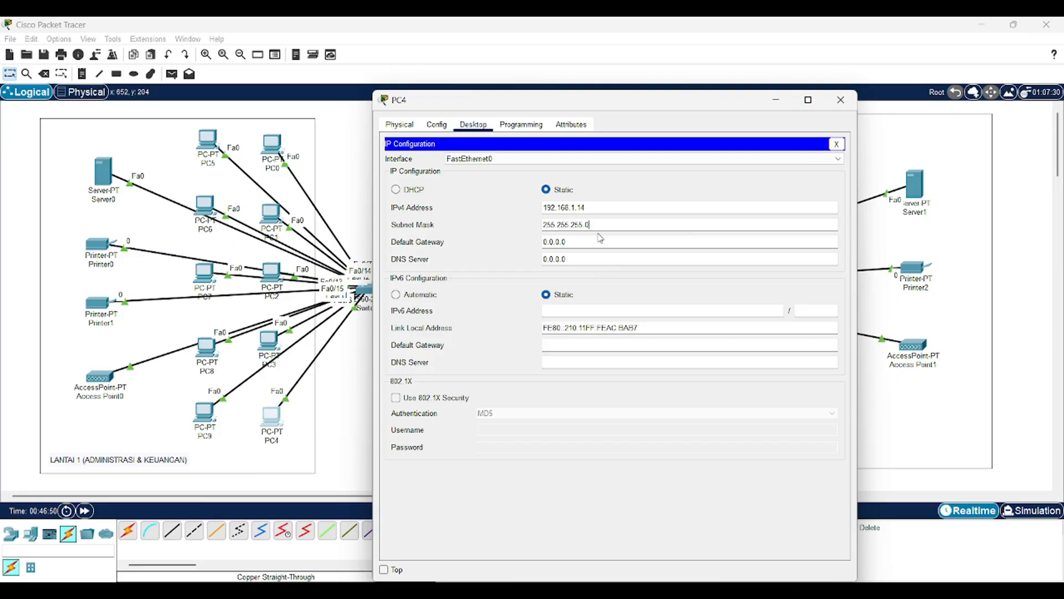
{"action": "left_click_drag", "start_coordinate": [567, 242], "coordinate": [544, 244]}
{"action": "key", "text": "BackSpace"}
{"action": "type", "text": "192.168.1.1"}
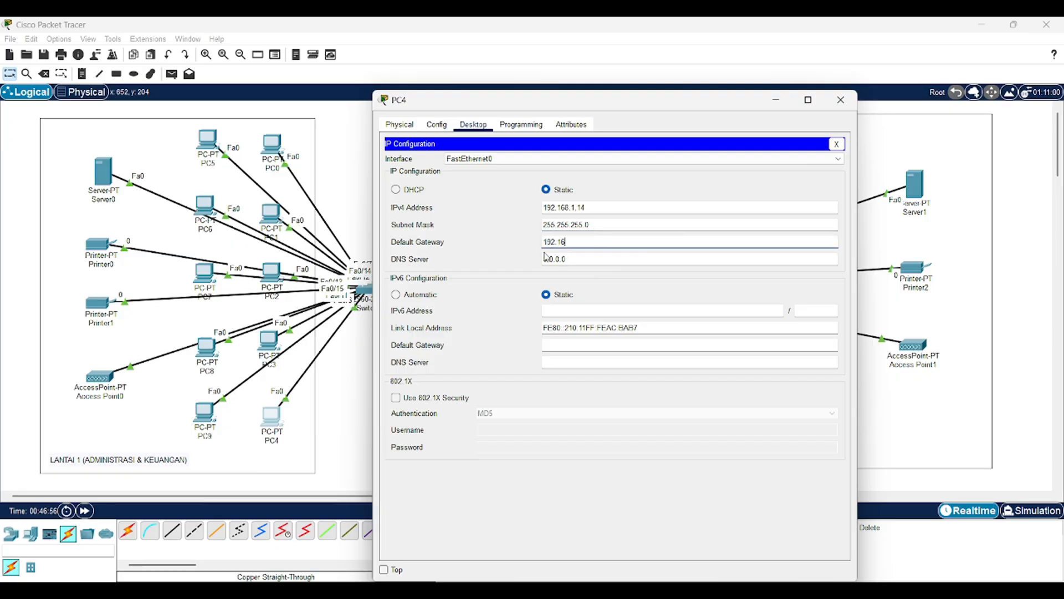
{"action": "left_click", "coordinate": [840, 104]}
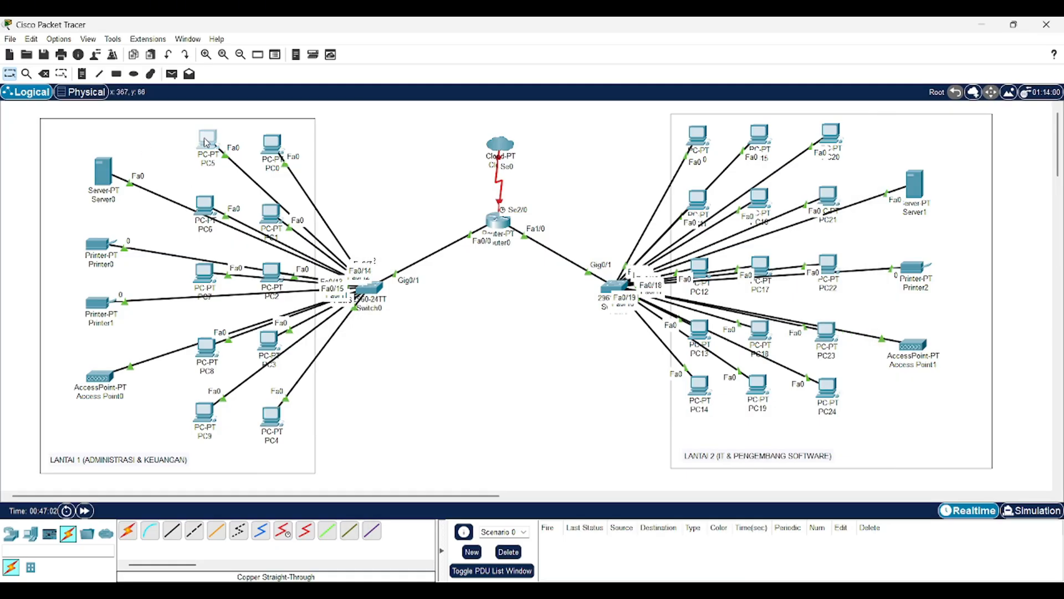
- Give PC5 the static IPv4 address 192.168.1.15, subnet mask 255.255.255.0 and default gateway 192.168.1.1
{"action": "left_click", "coordinate": [207, 140]}
{"action": "left_click", "coordinate": [430, 209]}
{"action": "left_click", "coordinate": [564, 244]}
{"action": "type", "text": "192"}
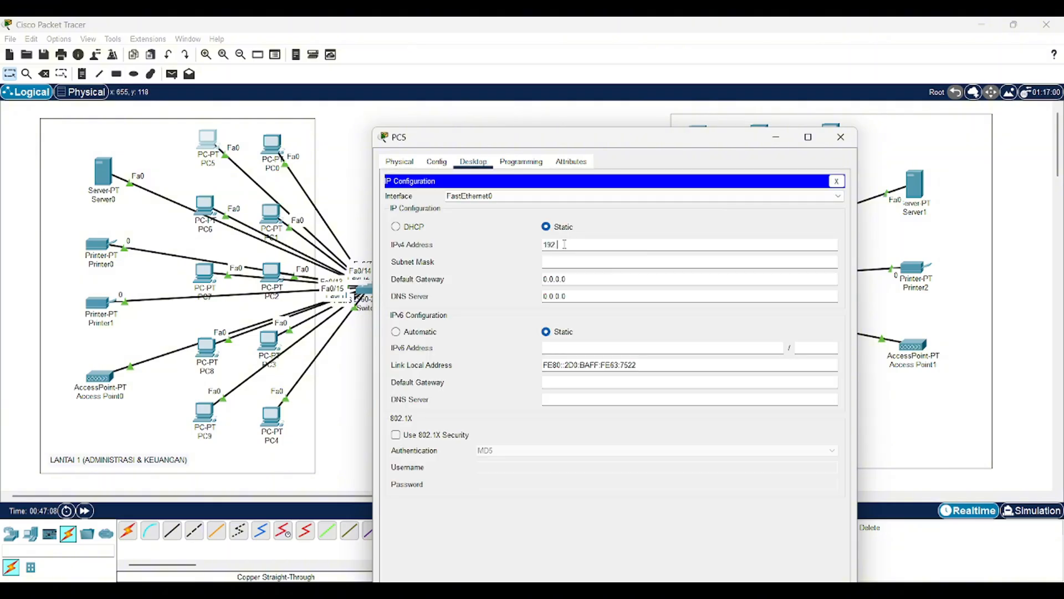
{"action": "type", "text": ".168.1.15"}
{"action": "key", "text": "Tab"}
{"action": "key", "text": "Tab"}
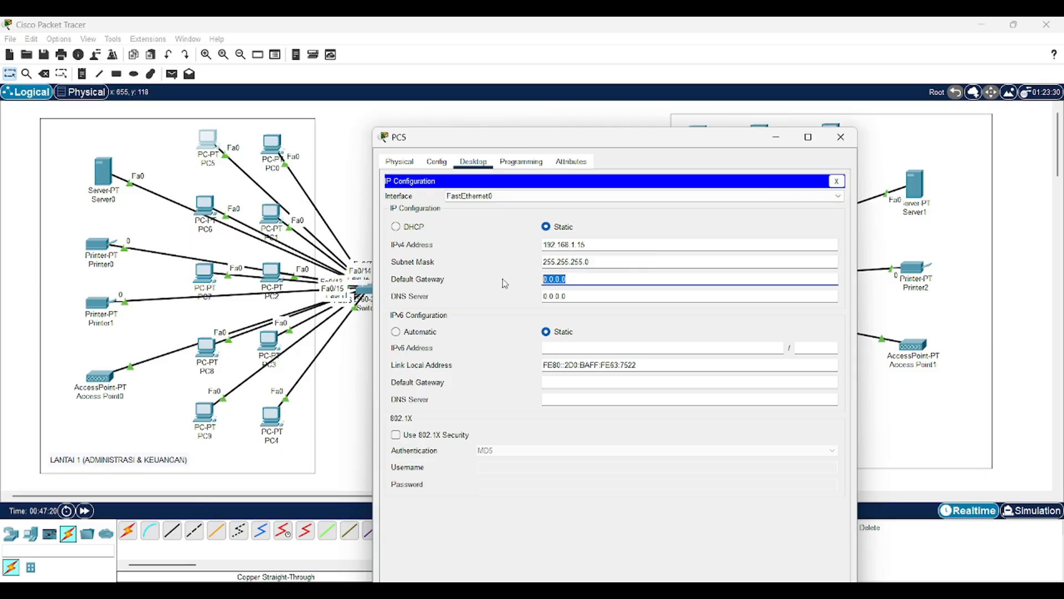
{"action": "type", "text": "192.168.1.1"}
{"action": "left_click", "coordinate": [841, 136]}
- Give PC6 the static IPv4 address 192.168.1.16 and subnet mask 255.255.255.0, and enter its default gateway
{"action": "left_click", "coordinate": [205, 205]}
{"action": "left_click", "coordinate": [473, 124]}
{"action": "left_click", "coordinate": [471, 188]}
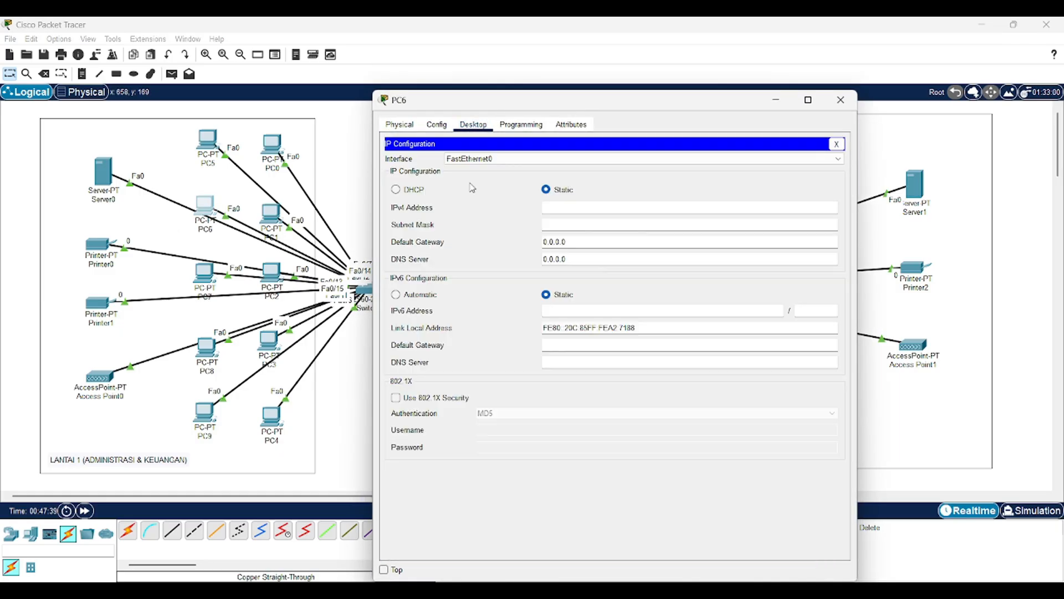
{"action": "left_click", "coordinate": [580, 211]}
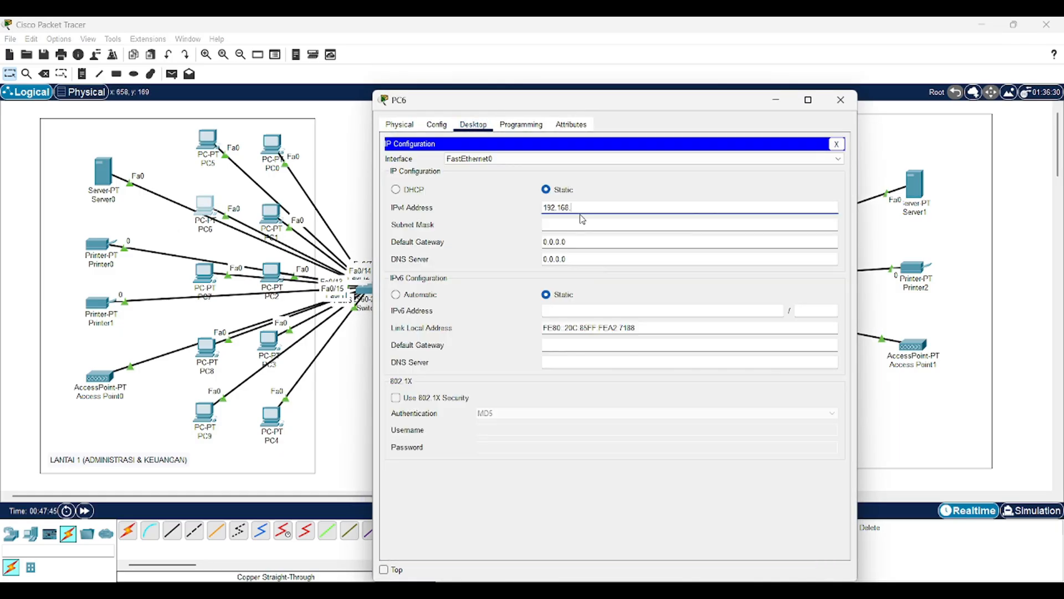
{"action": "left_click", "coordinate": [566, 226]}
{"action": "key", "text": "Tab"}
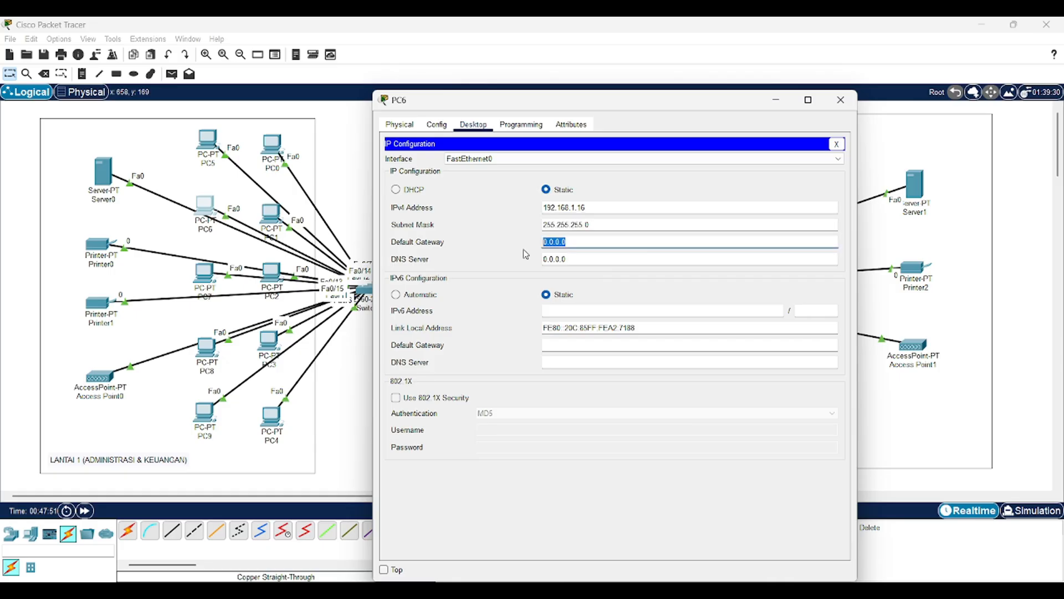
{"action": "type", "text": "192.168.1"}
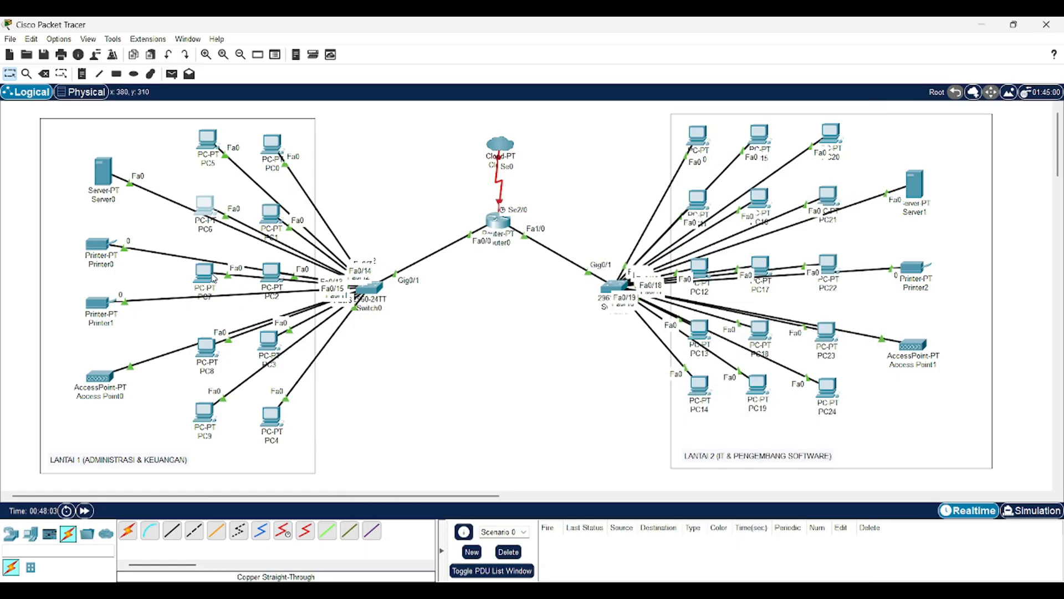
- Give PC7 the static IPv4 address 192.168.1.17, subnet mask 255.255.255.0 and default gateway 192.168.1.1
{"action": "left_click", "coordinate": [205, 274]}
{"action": "left_click", "coordinate": [474, 124]}
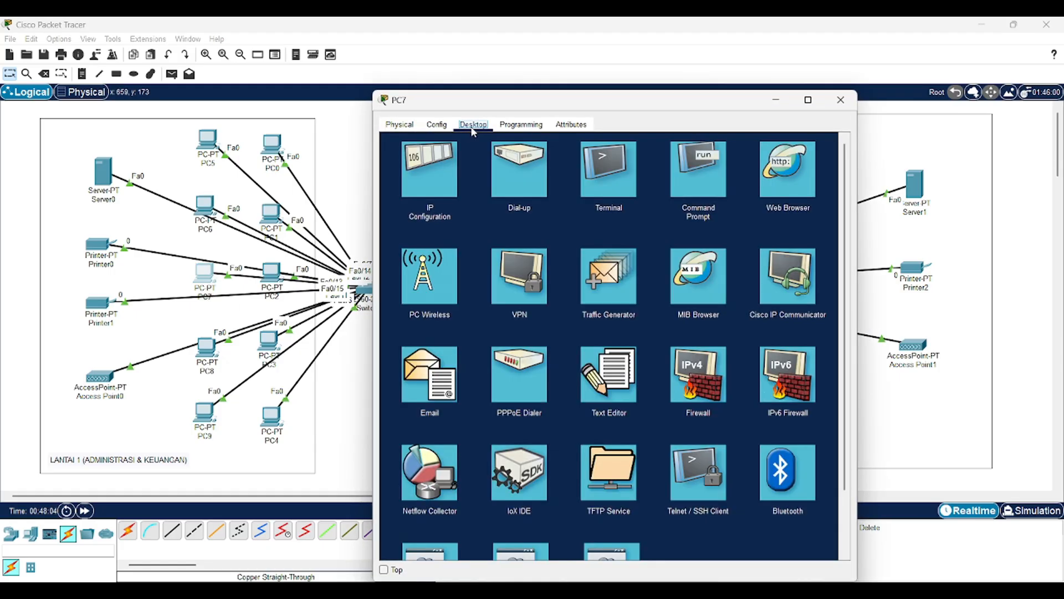
{"action": "left_click", "coordinate": [430, 169]}
{"action": "left_click", "coordinate": [578, 209]}
{"action": "type", "text": "192."}
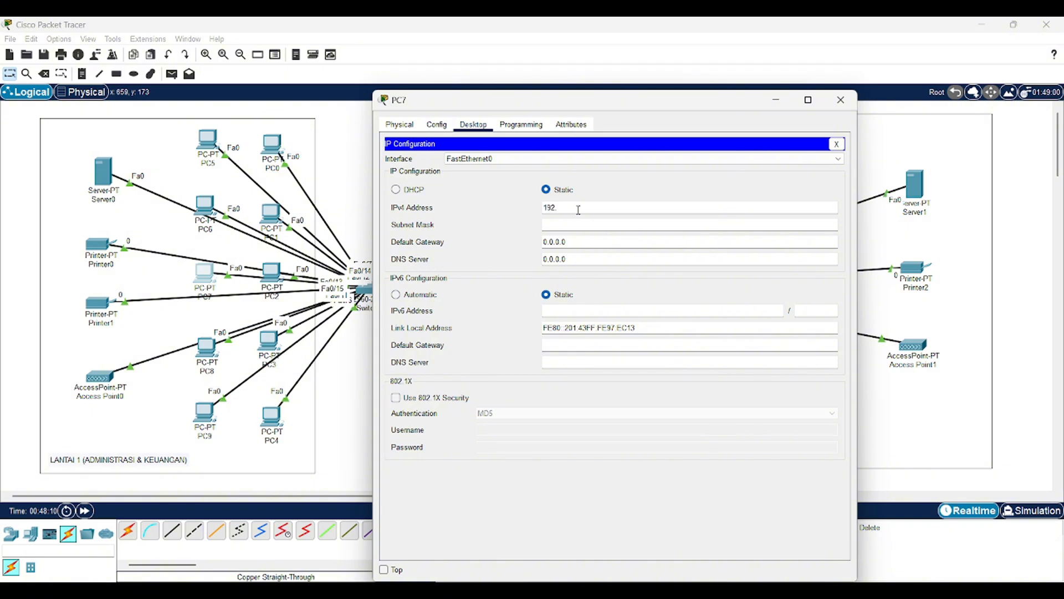
{"action": "type", "text": "168.1.17"}
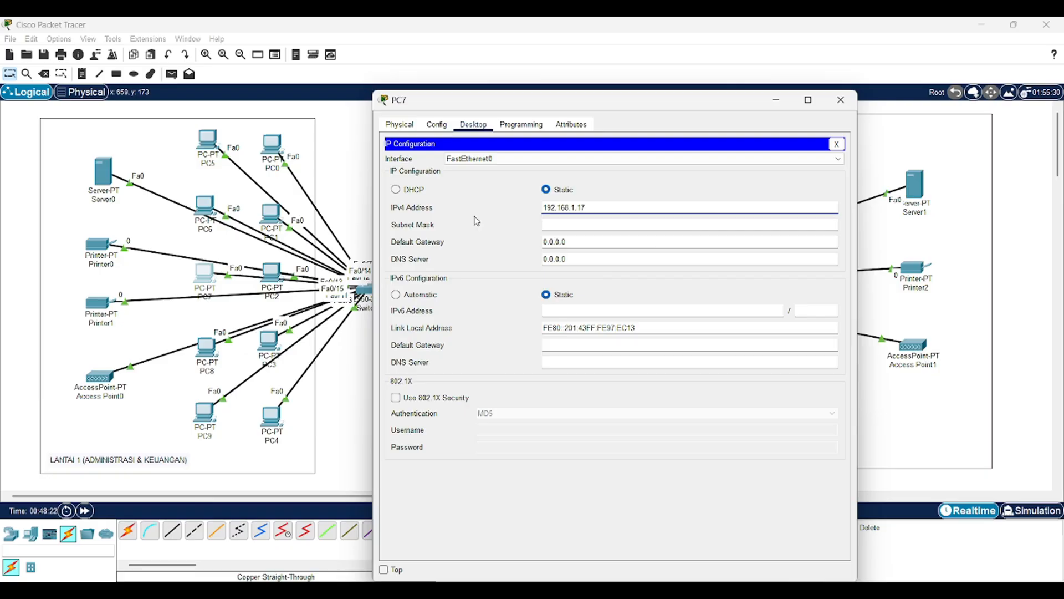
{"action": "left_click", "coordinate": [544, 244]}
{"action": "left_click_drag", "start_coordinate": [566, 240], "coordinate": [528, 249]}
{"action": "key", "text": "BackSpace"}
{"action": "type", "text": "192.168.1.1"}
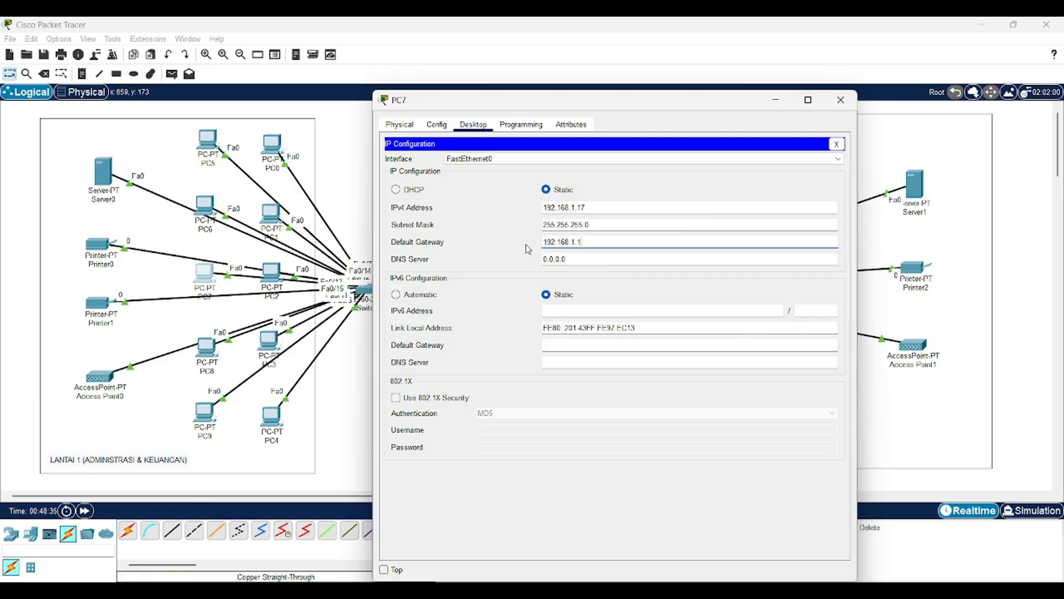
{"action": "left_click", "coordinate": [841, 100]}
- Give PC8 the static IPv4 address 192.168.1.18, subnet mask 255.255.255.0 and default gateway 192.168.1.1
{"action": "left_click", "coordinate": [205, 350]}
{"action": "left_click", "coordinate": [474, 162]}
{"action": "left_click", "coordinate": [422, 208]}
{"action": "left_click", "coordinate": [576, 247]}
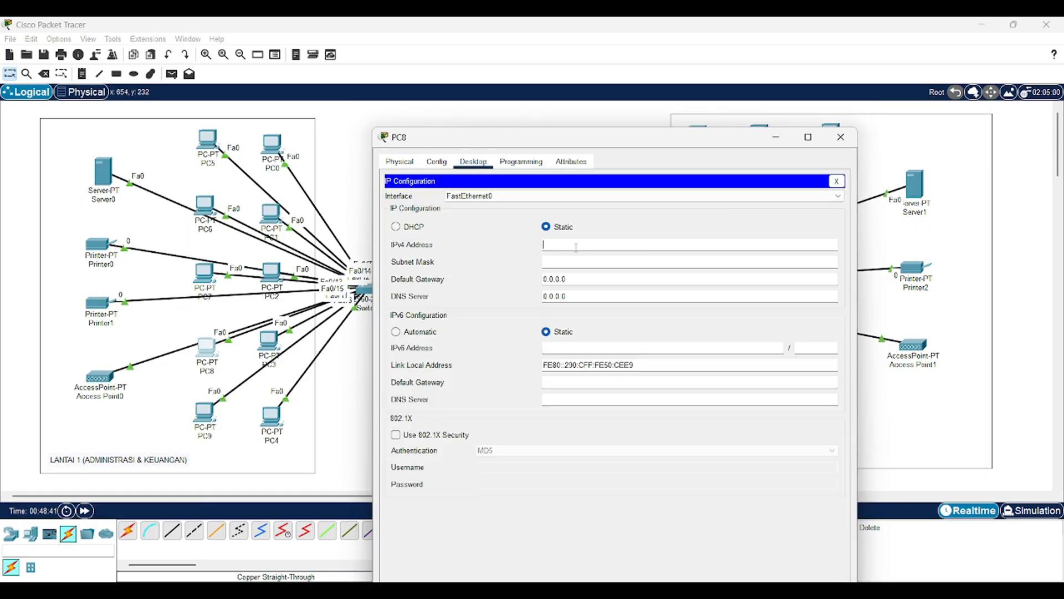
{"action": "type", "text": "192.160"}
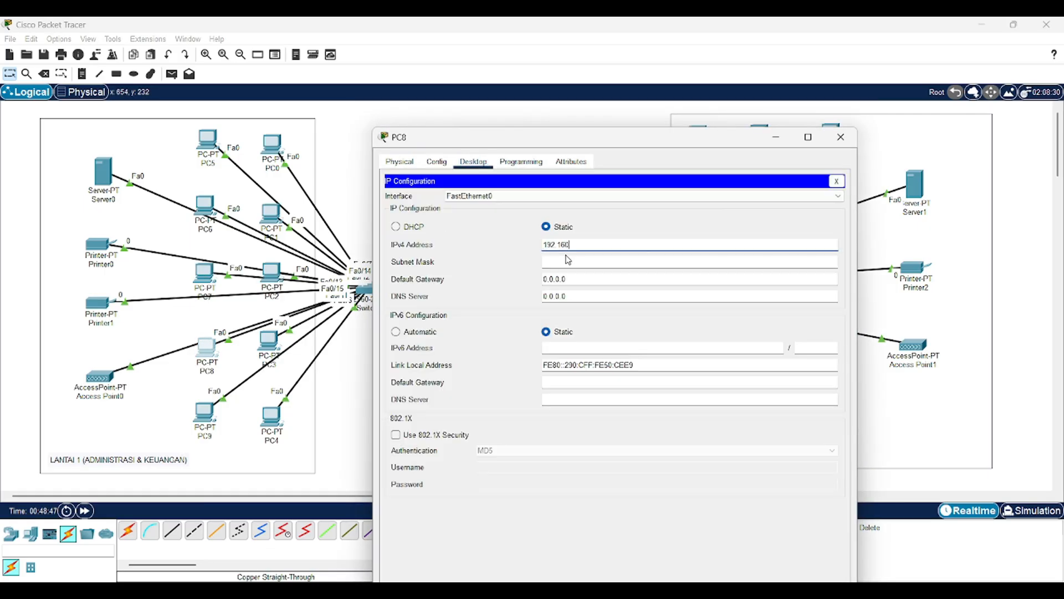
{"action": "type", "text": ".1"}
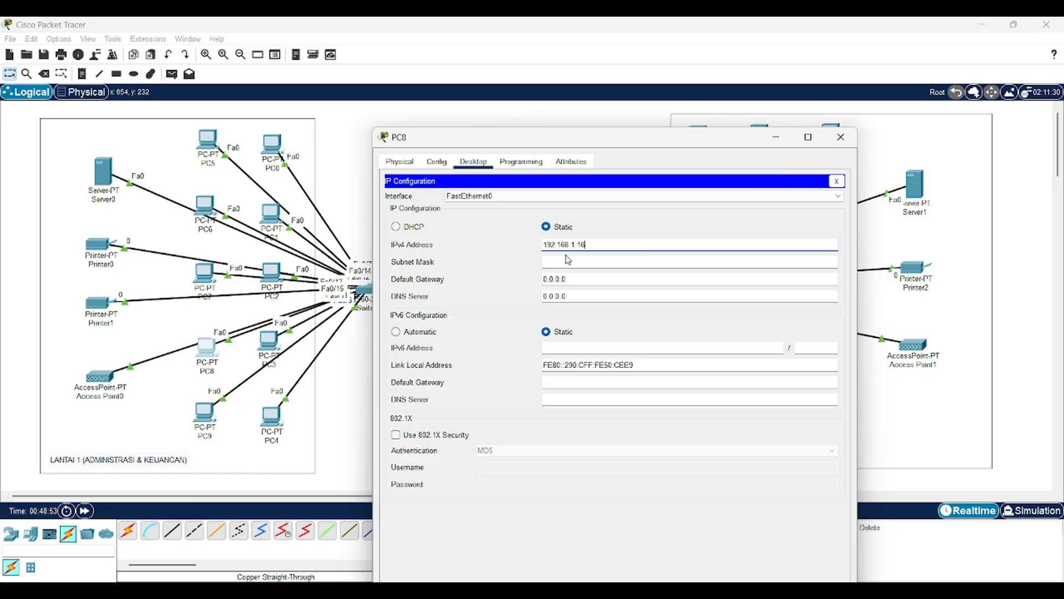
{"action": "type", "text": ".16"}
{"action": "key", "text": "BackSpace"}
{"action": "left_click", "coordinate": [569, 260]}
{"action": "key", "text": "Tab"}
{"action": "type", "text": "1"}
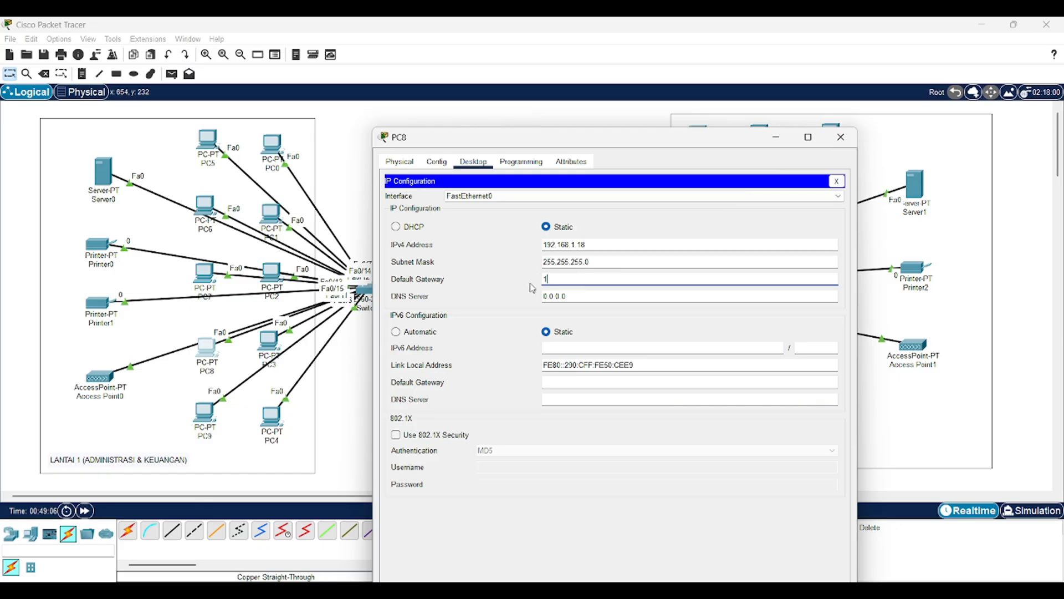
{"action": "type", "text": "92.168.1.1"}
{"action": "left_click", "coordinate": [841, 137]}
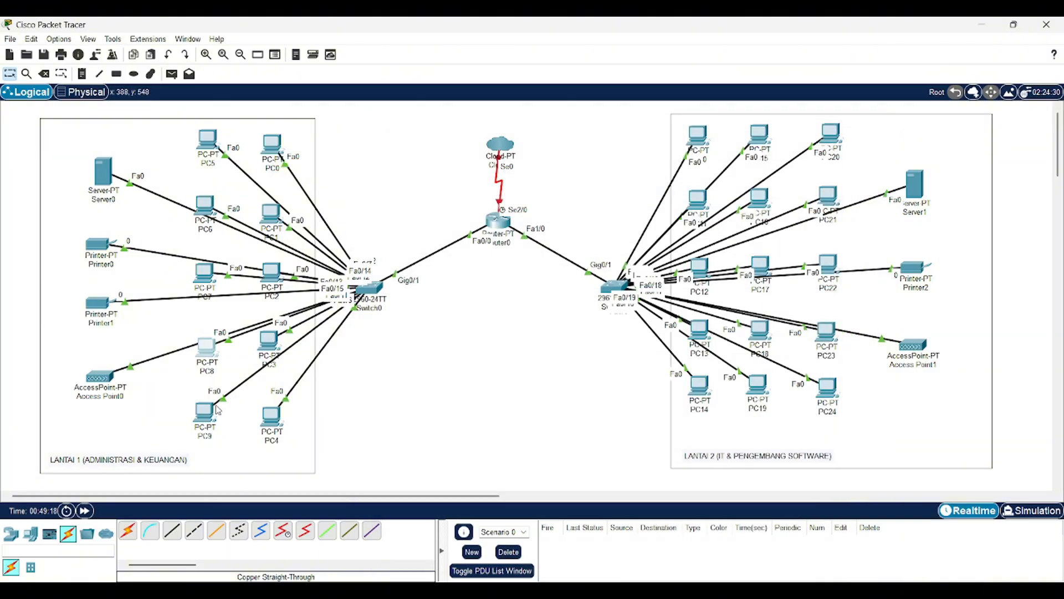
- Give PC9 the static IPv4 address 192.168.1.19, subnet mask 255.255.255.0 and default gateway 192.168.1.1
{"action": "left_click", "coordinate": [205, 413]}
{"action": "left_click", "coordinate": [473, 162]}
{"action": "left_click", "coordinate": [419, 209]}
{"action": "left_click", "coordinate": [549, 249]}
{"action": "type", "text": "192"}
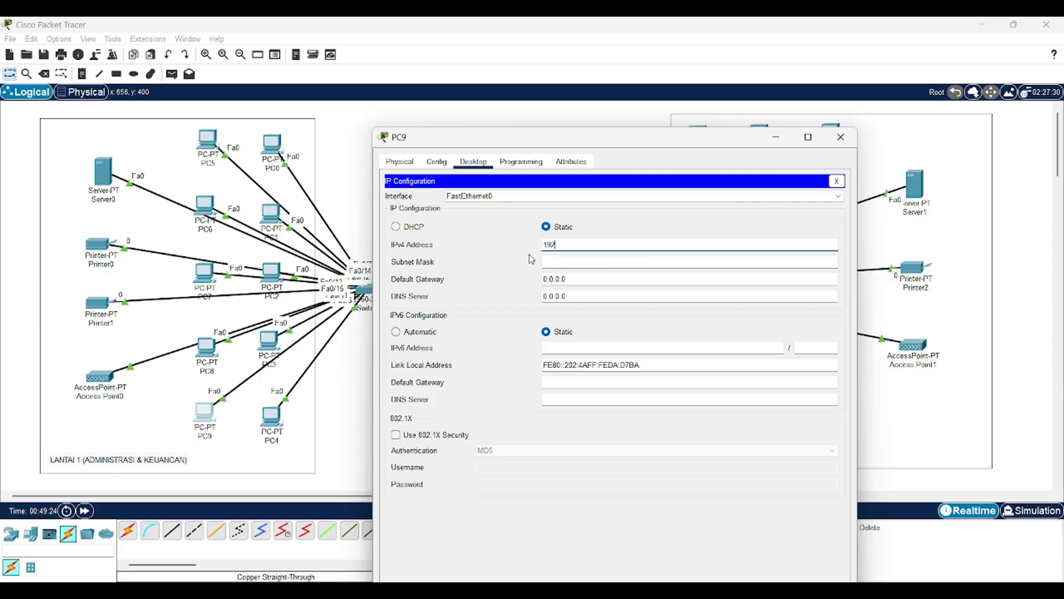
{"action": "type", "text": ".168"}
{"action": "key", "text": "Tab"}
{"action": "key", "text": "Tab"}
{"action": "type", "text": "192"}
{"action": "type", "text": ".1.19"}
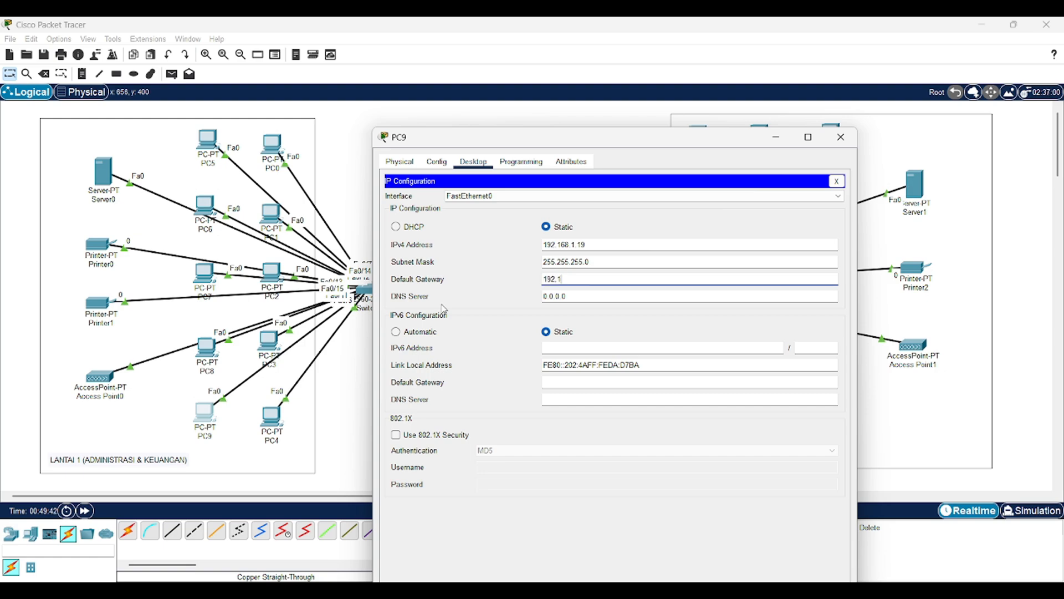
{"action": "type", "text": "68.1.1"}
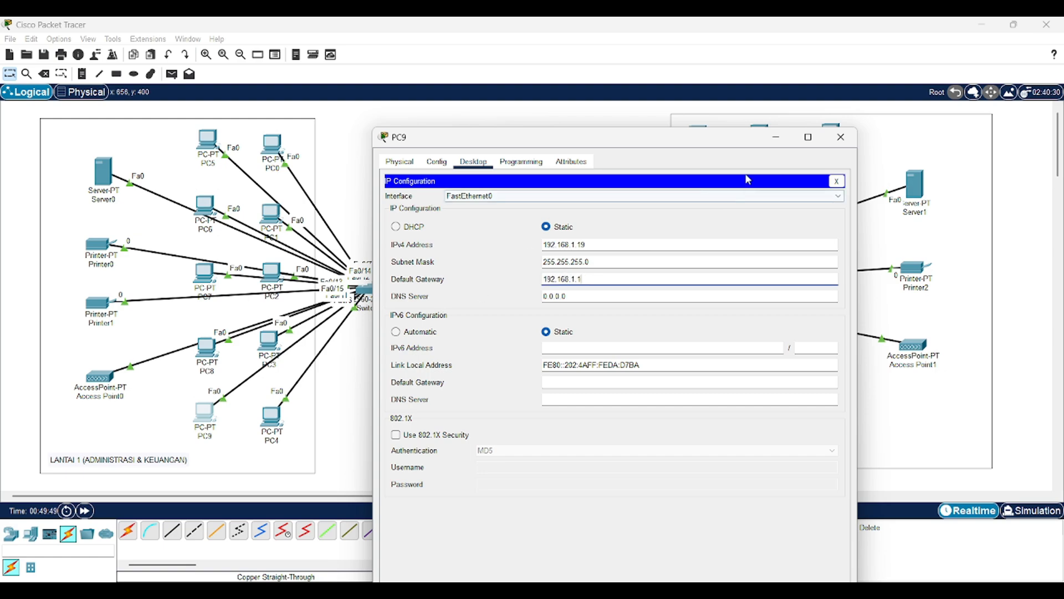
{"action": "left_click", "coordinate": [841, 136]}
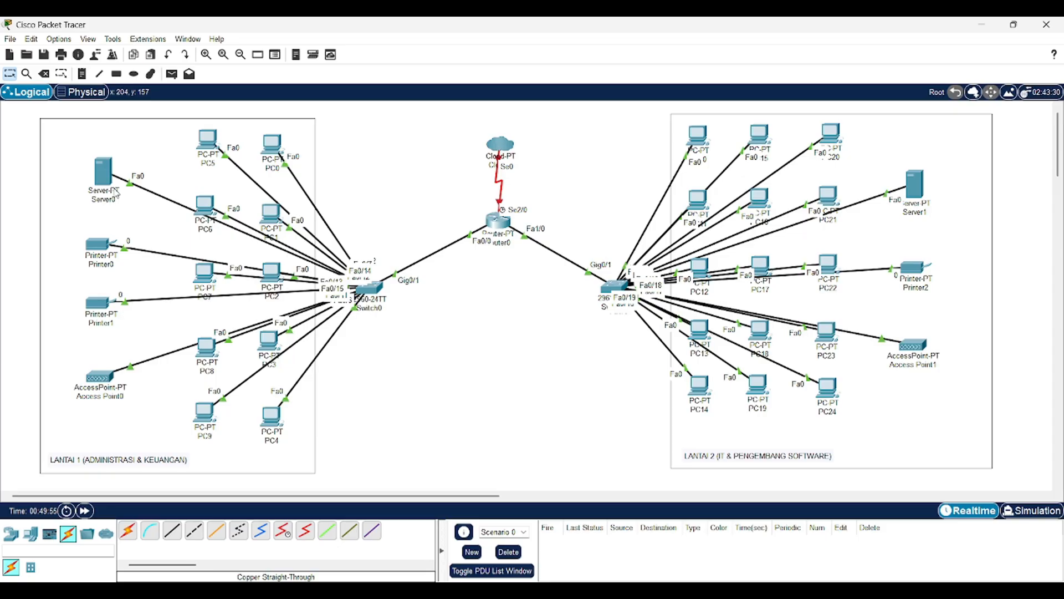
- Give Printer0's FastEthernet0 interface the static IPv4 address 192.168.1.3 and subnet mask 255.255.255.0
{"action": "left_click", "coordinate": [97, 245]}
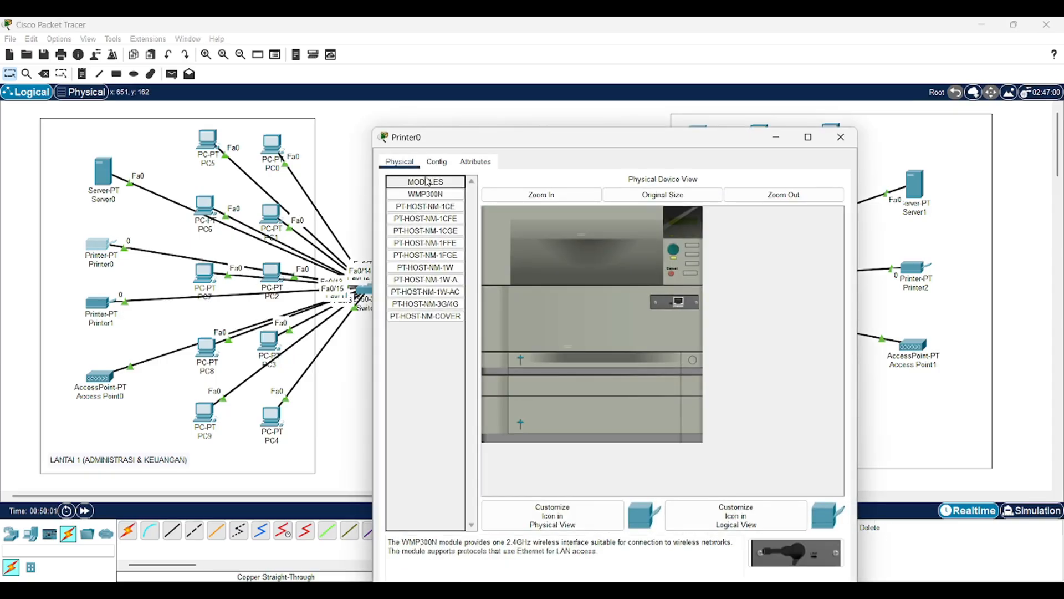
{"action": "left_click", "coordinate": [437, 162]}
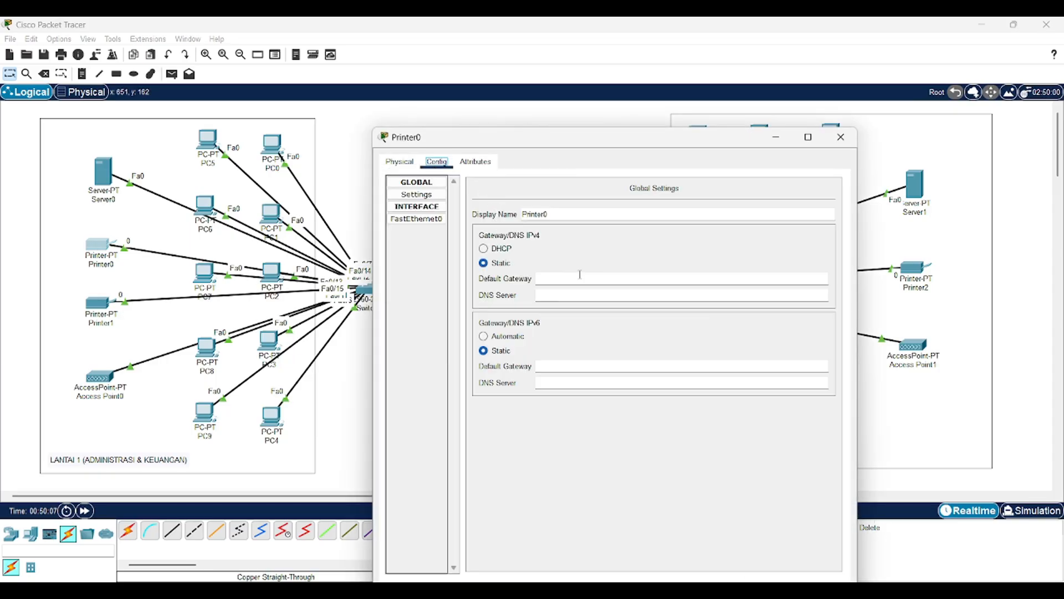
{"action": "left_click", "coordinate": [421, 219]}
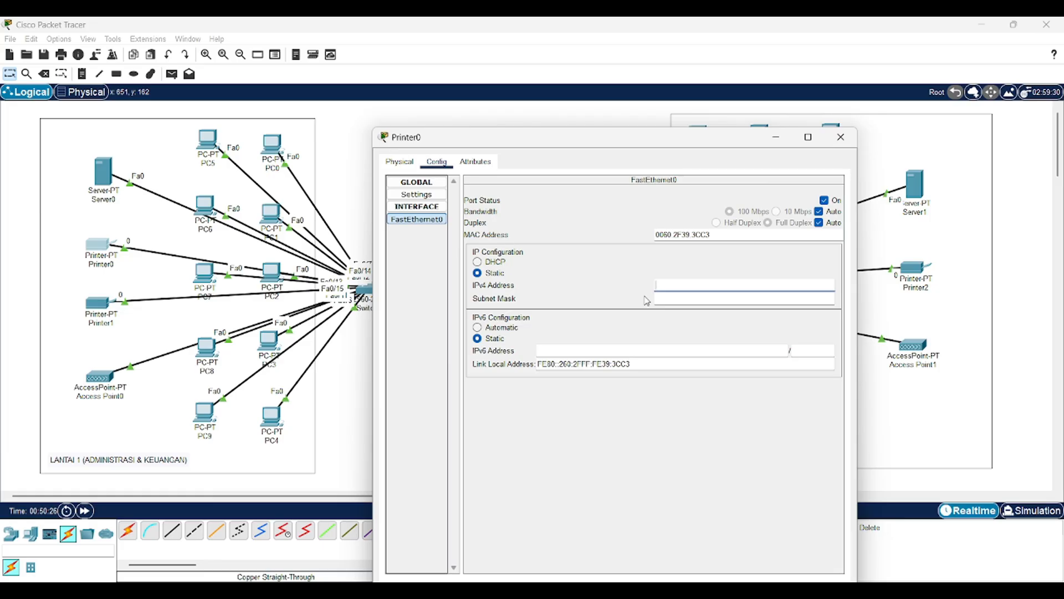
{"action": "type", "text": "192.168.1.3"}
{"action": "left_click", "coordinate": [657, 300]}
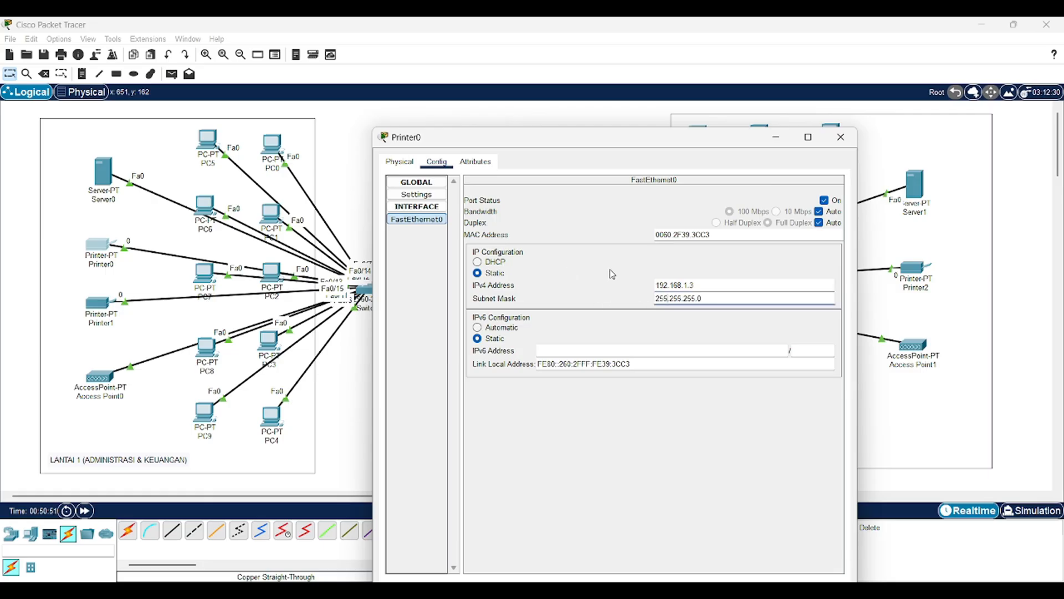
{"action": "left_click", "coordinate": [841, 137]}
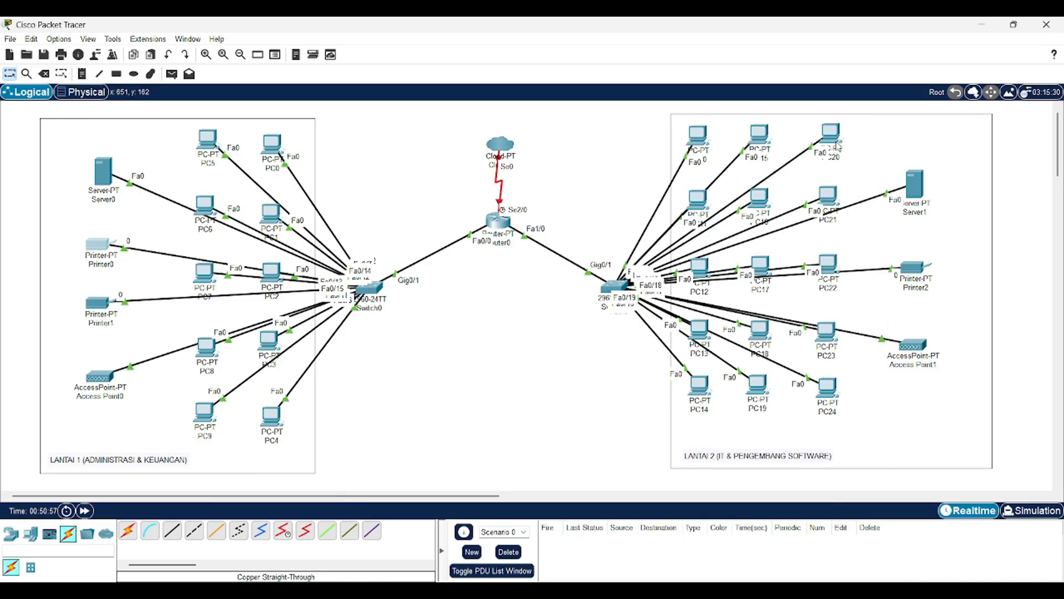
- Give Printer1's FastEthernet0 interface the static IPv4 address 192.168.1.4 and subnet mask 255.255.255.0
{"action": "left_click", "coordinate": [100, 305]}
{"action": "left_click", "coordinate": [437, 162]}
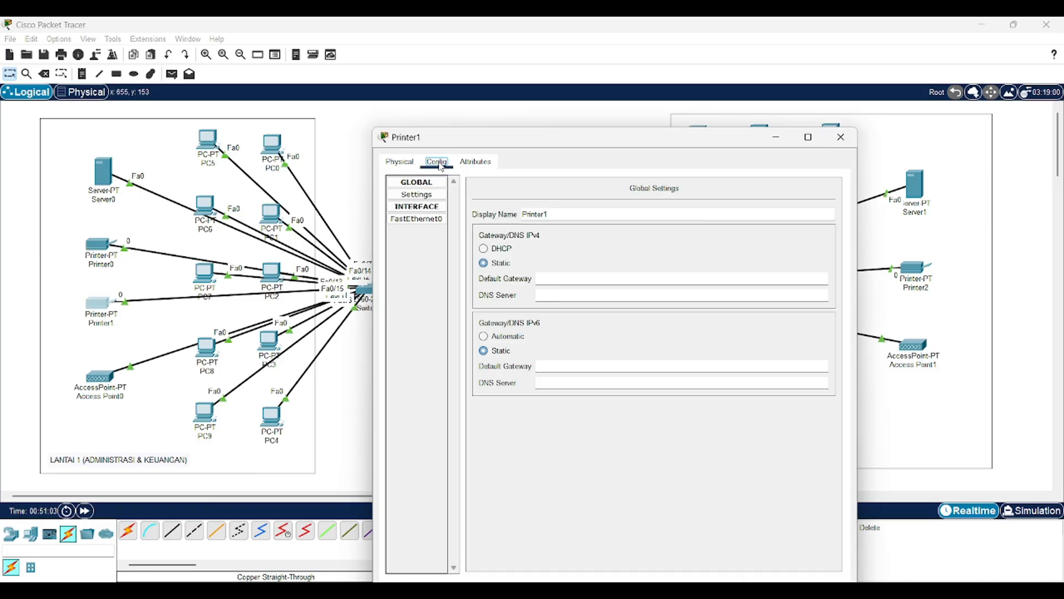
{"action": "left_click", "coordinate": [417, 219]}
{"action": "left_click", "coordinate": [690, 286]}
{"action": "type", "text": "192.168."}
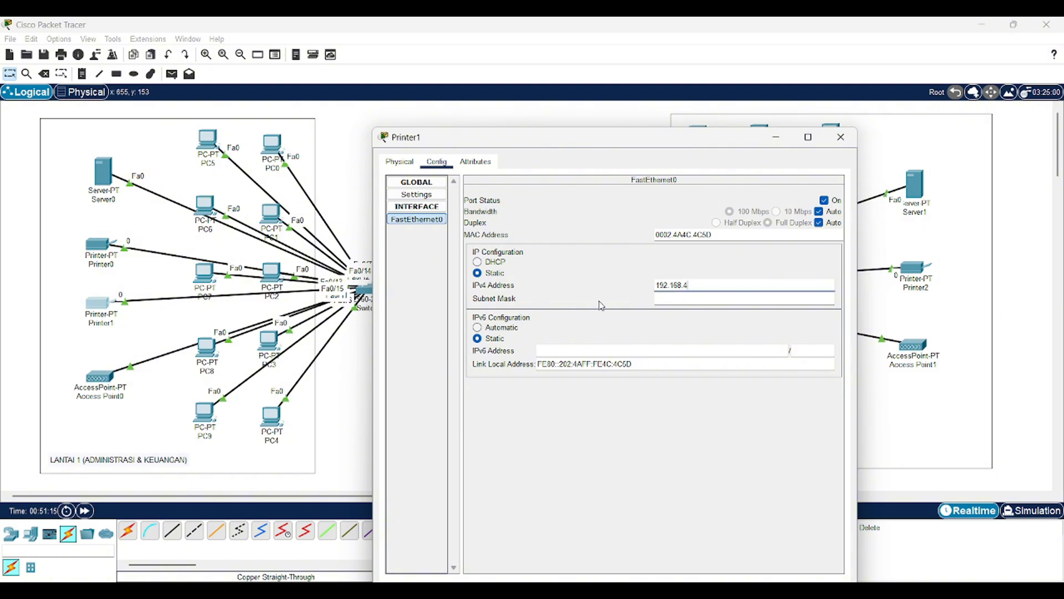
{"action": "type", "text": "1.4"}
{"action": "left_click", "coordinate": [663, 300]}
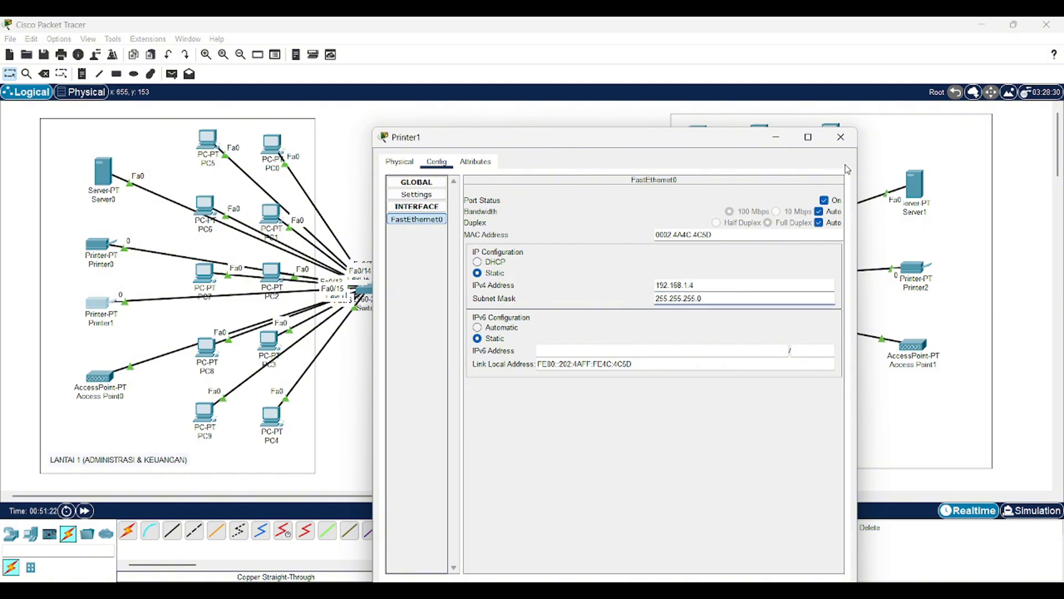
{"action": "left_click", "coordinate": [841, 137]}
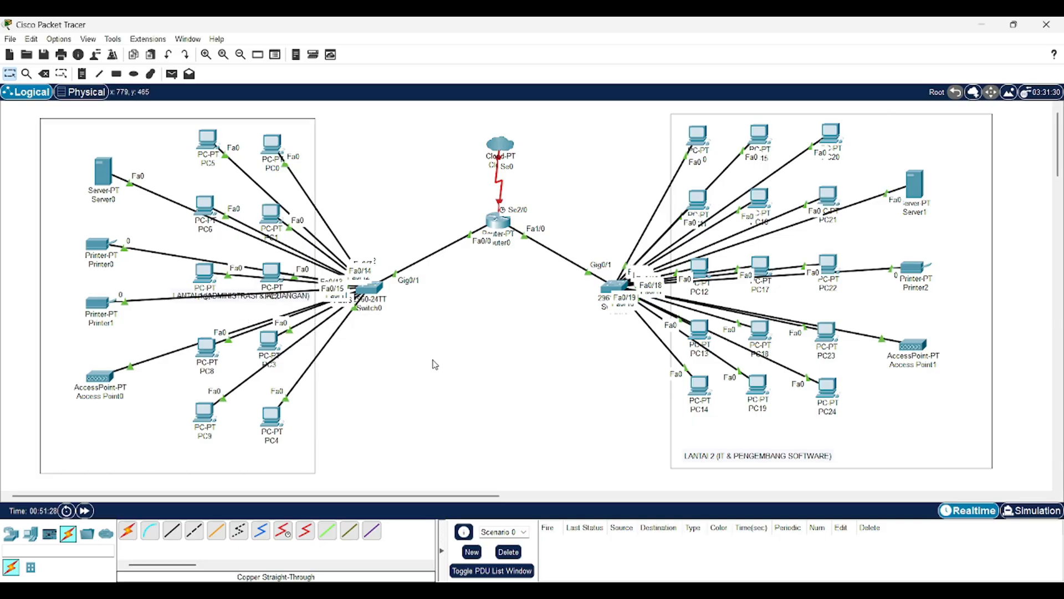
- Check the IP configuration of Printer0's FastEthernet0 interface
{"action": "left_click", "coordinate": [105, 248]}
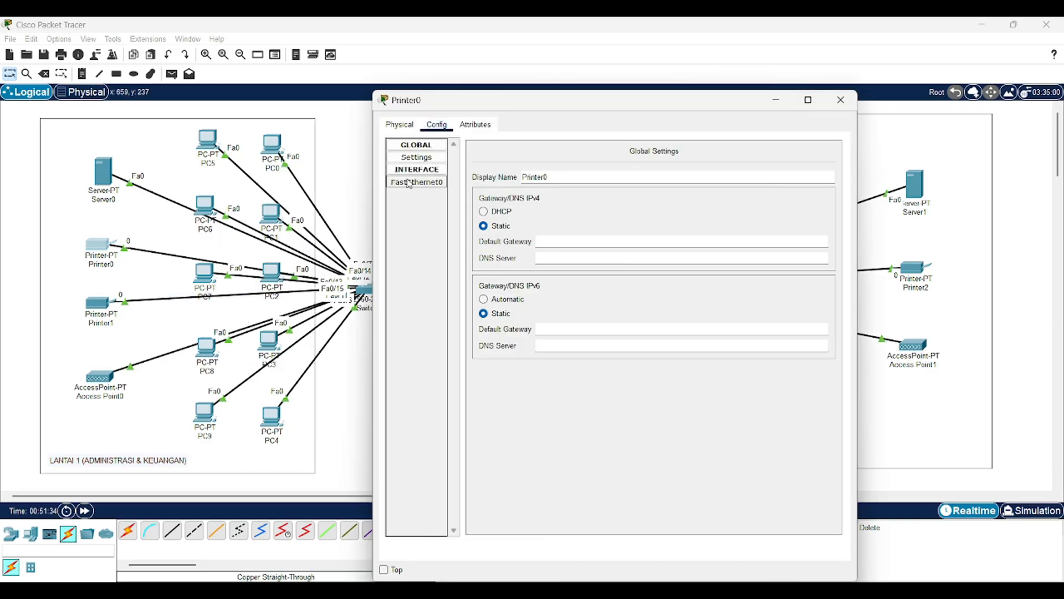
{"action": "left_click", "coordinate": [419, 184]}
{"action": "left_click", "coordinate": [844, 100]}
- Examine Access Point0's global settings, attributes and the Port 0 and Port 1 configuration for any IP address options
{"action": "left_click", "coordinate": [100, 377]}
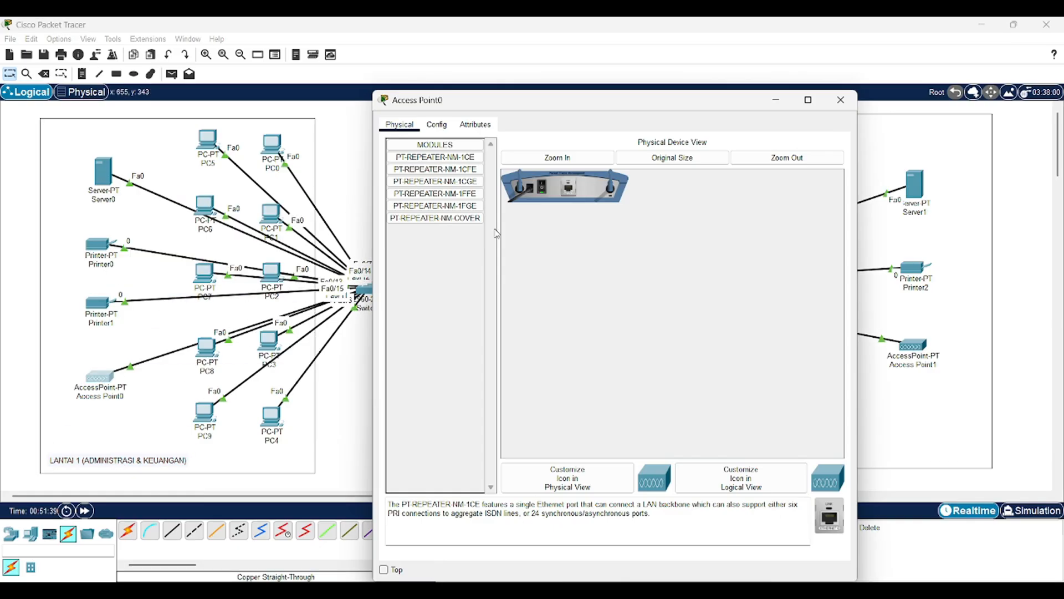
{"action": "left_click", "coordinate": [437, 125]}
{"action": "left_click", "coordinate": [418, 183]}
{"action": "left_click", "coordinate": [412, 194]}
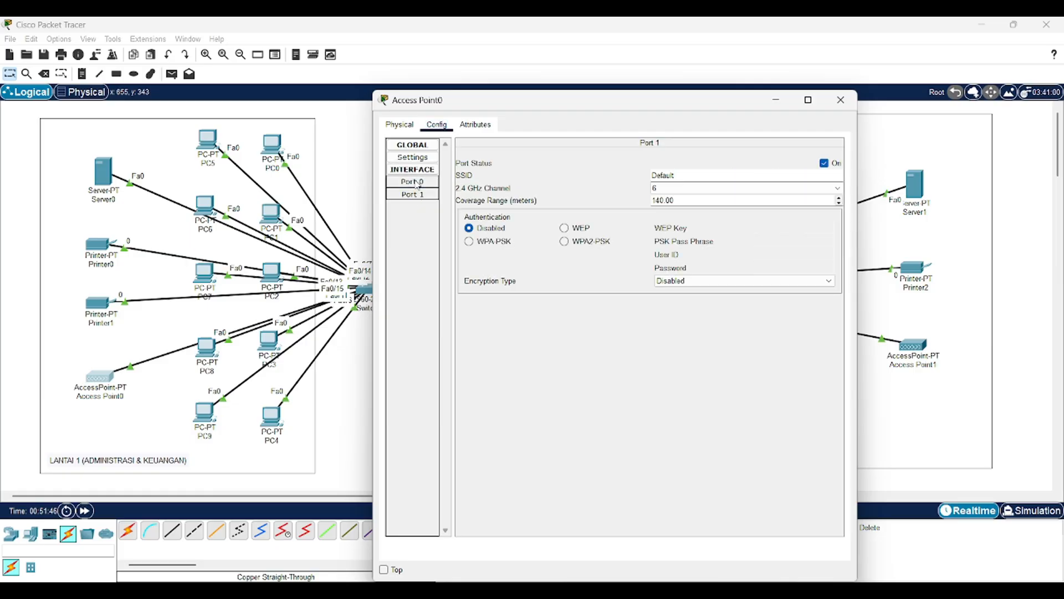
{"action": "left_click", "coordinate": [412, 157]}
{"action": "left_click", "coordinate": [400, 124]}
{"action": "left_click", "coordinate": [475, 124]}
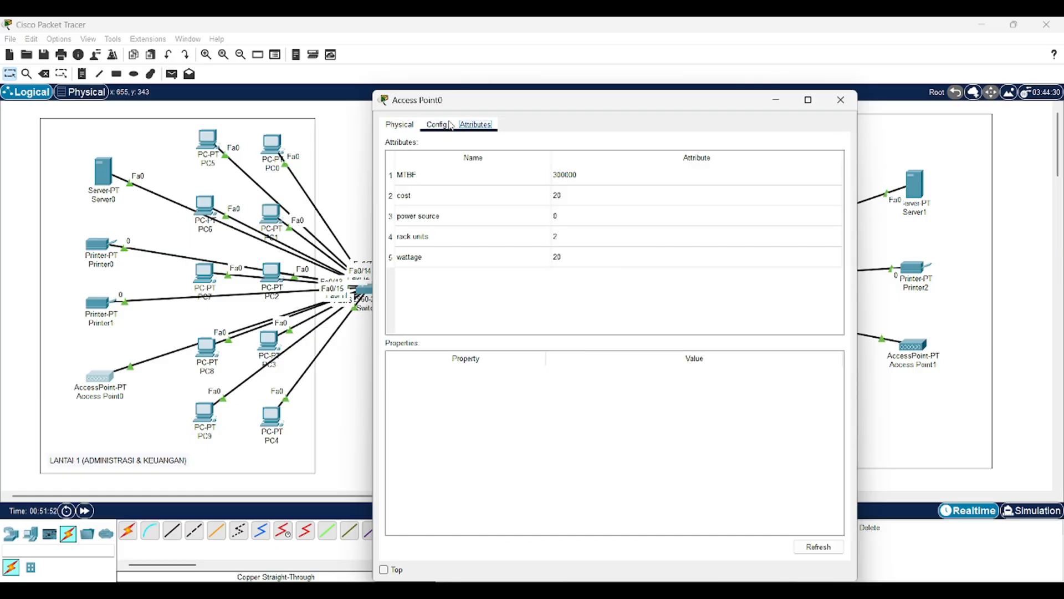
{"action": "left_click", "coordinate": [437, 124]}
{"action": "left_click", "coordinate": [413, 158]}
{"action": "left_click", "coordinate": [412, 182]}
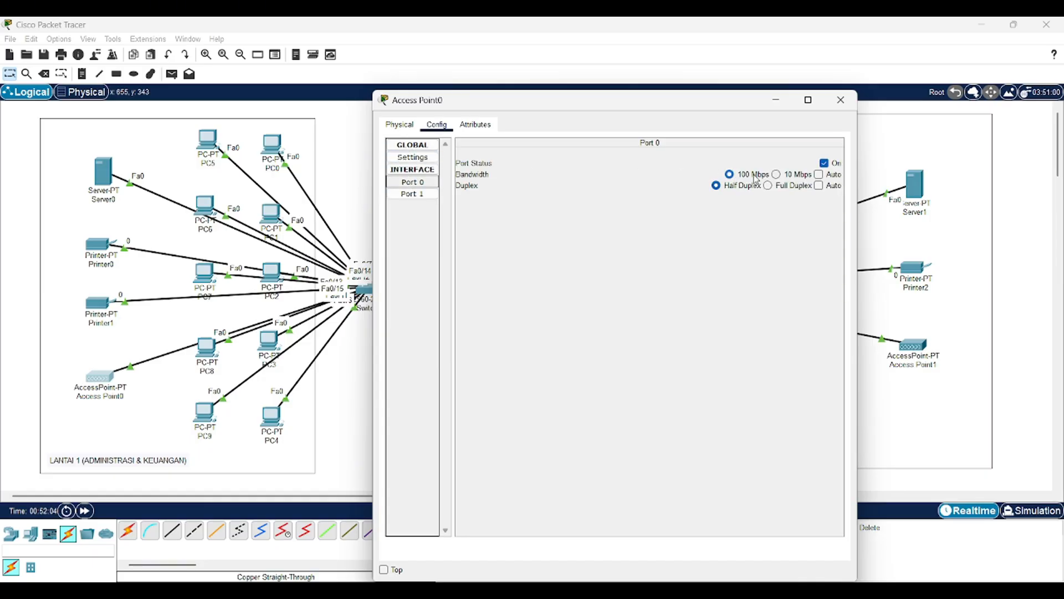
{"action": "left_click", "coordinate": [413, 196]}
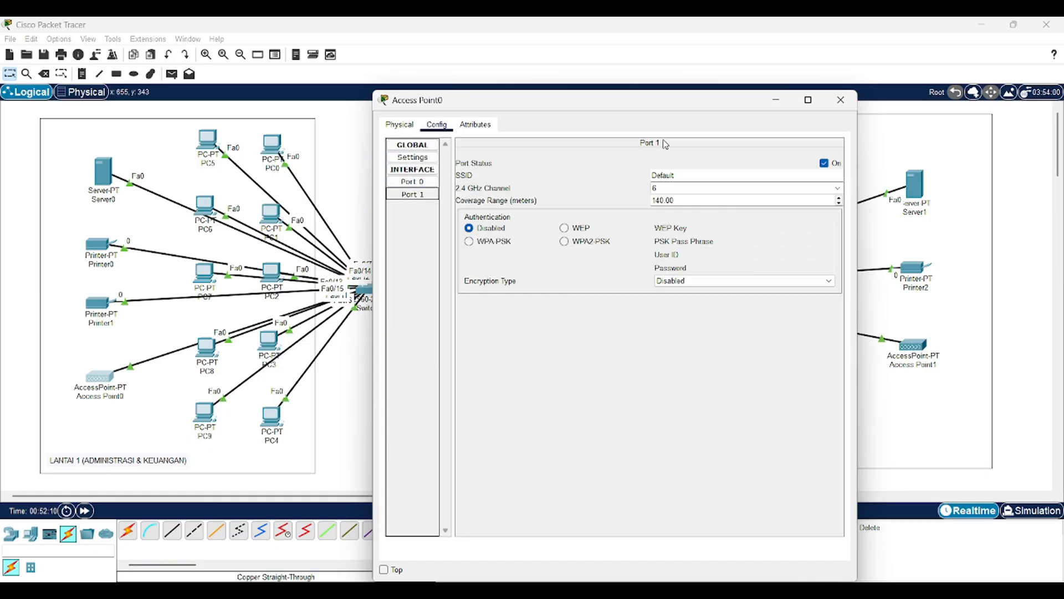
{"action": "left_click", "coordinate": [841, 100]}
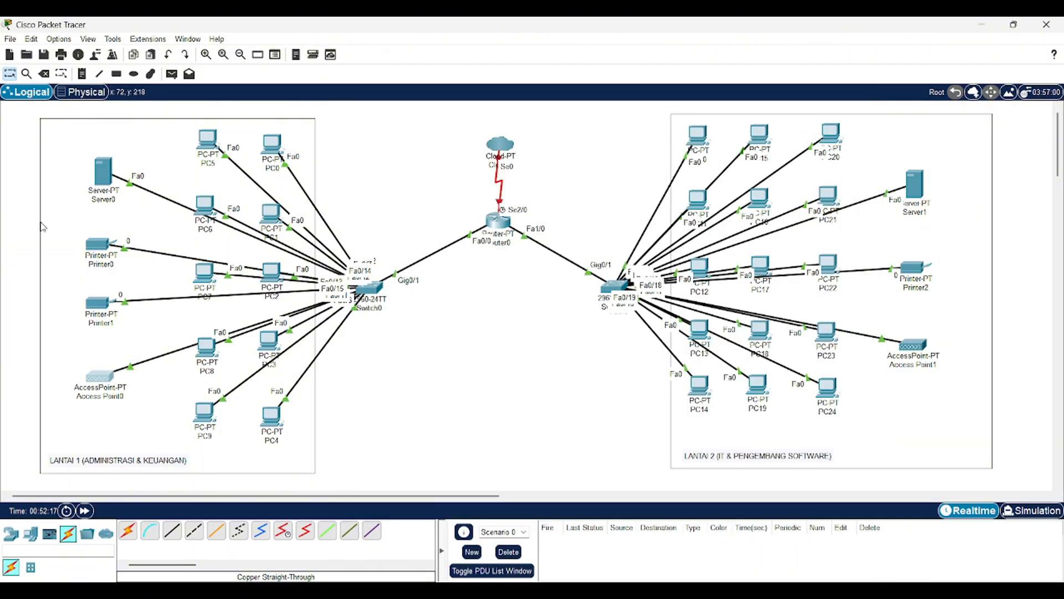
- Give Server0 the static IPv4 address 192.168.1.2, subnet mask 255.255.255.0 and default gateway 192.168.1.1
{"action": "left_click", "coordinate": [103, 172]}
{"action": "left_click", "coordinate": [436, 125]}
{"action": "left_click", "coordinate": [514, 124]}
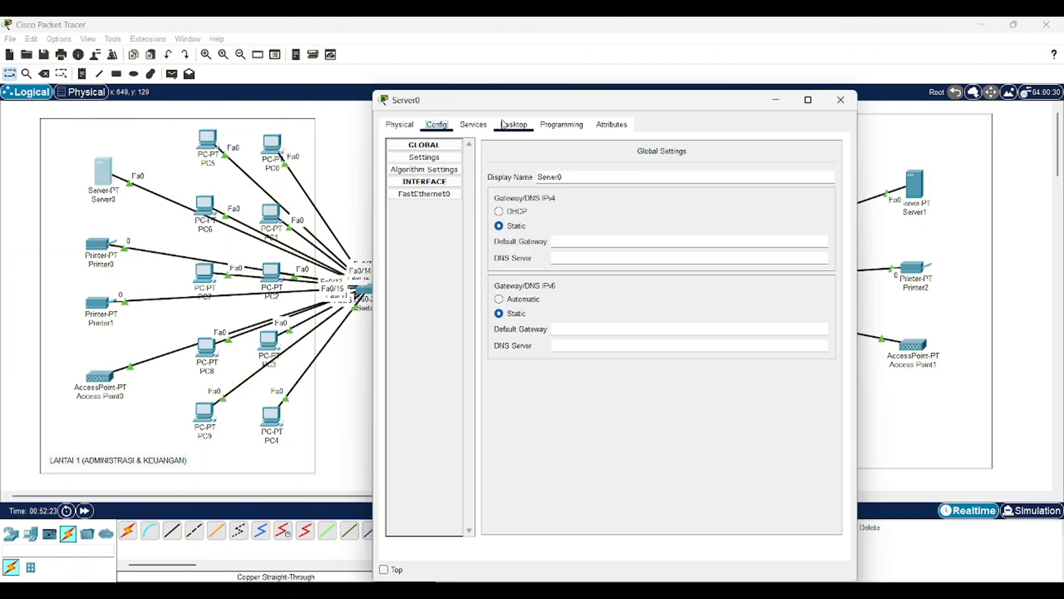
{"action": "left_click", "coordinate": [428, 186]}
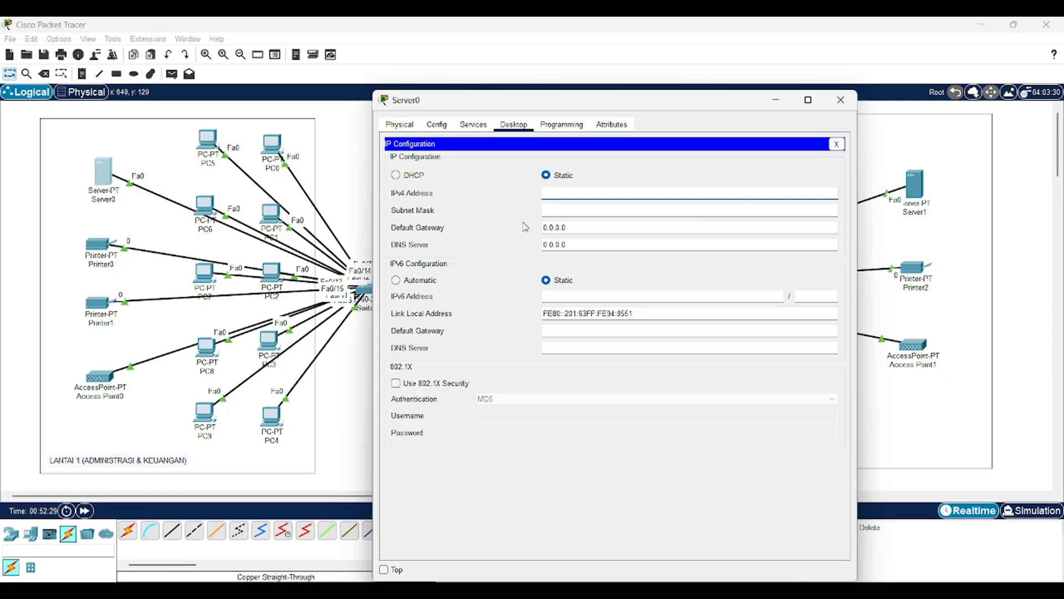
{"action": "type", "text": "192.168"}
{"action": "key", "text": "Tab"}
{"action": "key", "text": "Tab"}
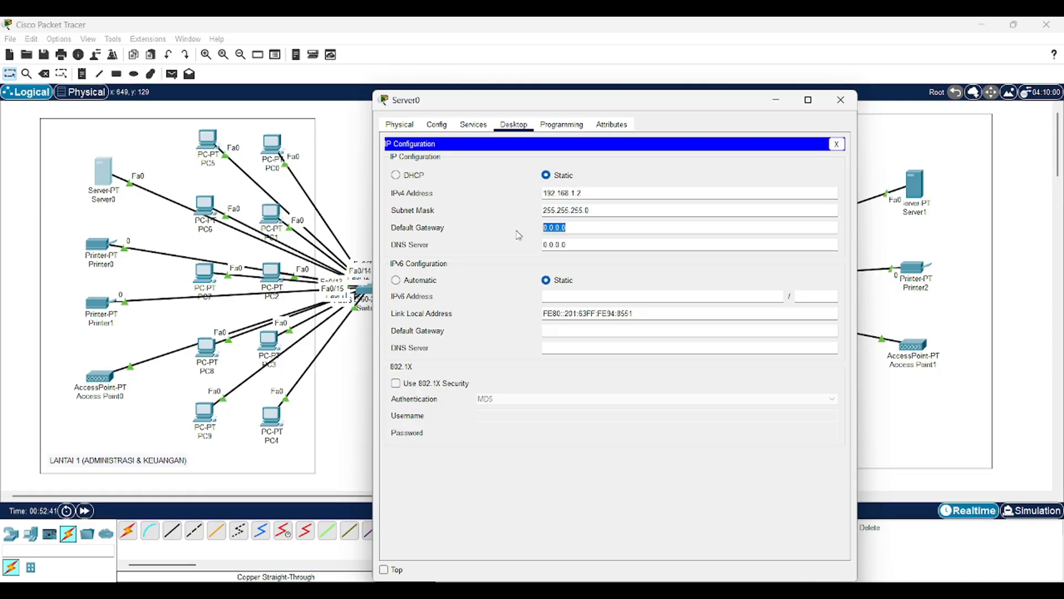
{"action": "key", "text": "BackSpace"}
{"action": "type", "text": "192."}
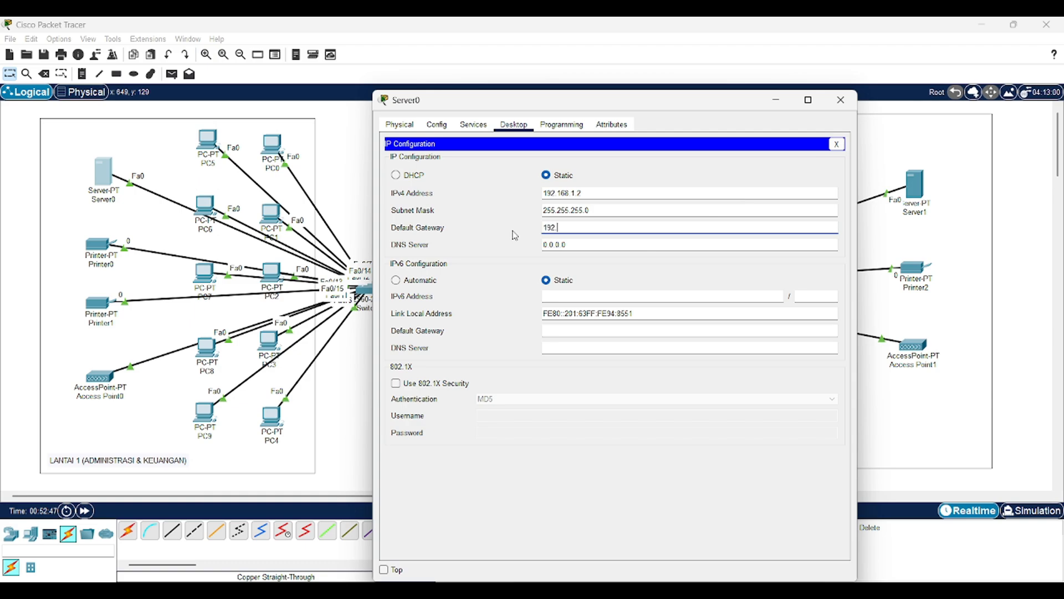
{"action": "type", "text": "168.1.1"}
{"action": "left_click", "coordinate": [841, 100]}
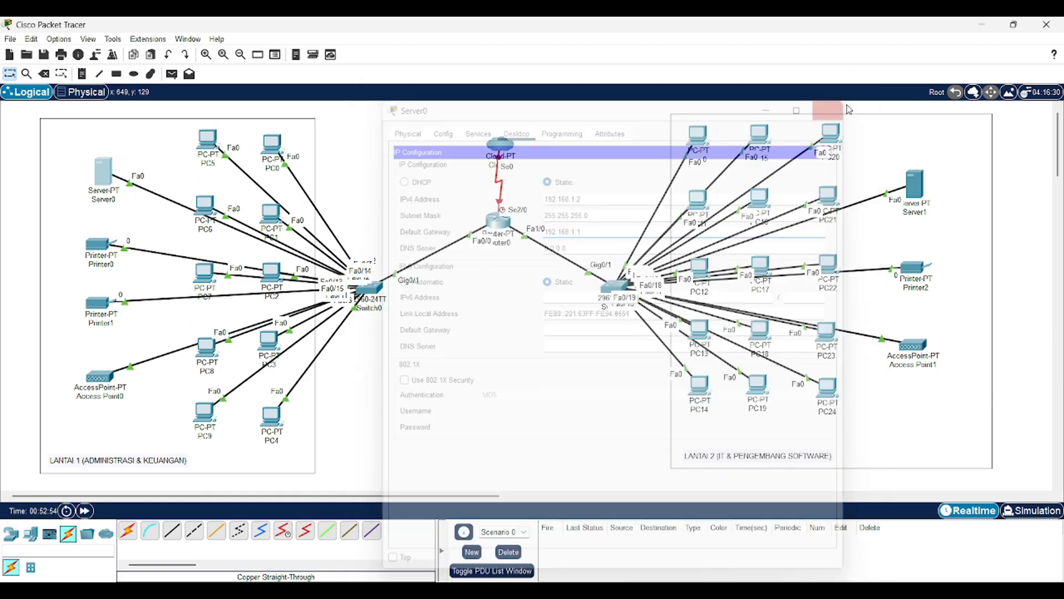
- Give PC10 the static IPv4 address 10.10.57.10 and subnet mask 255.255.255.0, and enter its default gateway
{"action": "left_click", "coordinate": [698, 136]}
{"action": "left_click", "coordinate": [473, 125]}
{"action": "left_click", "coordinate": [441, 175]}
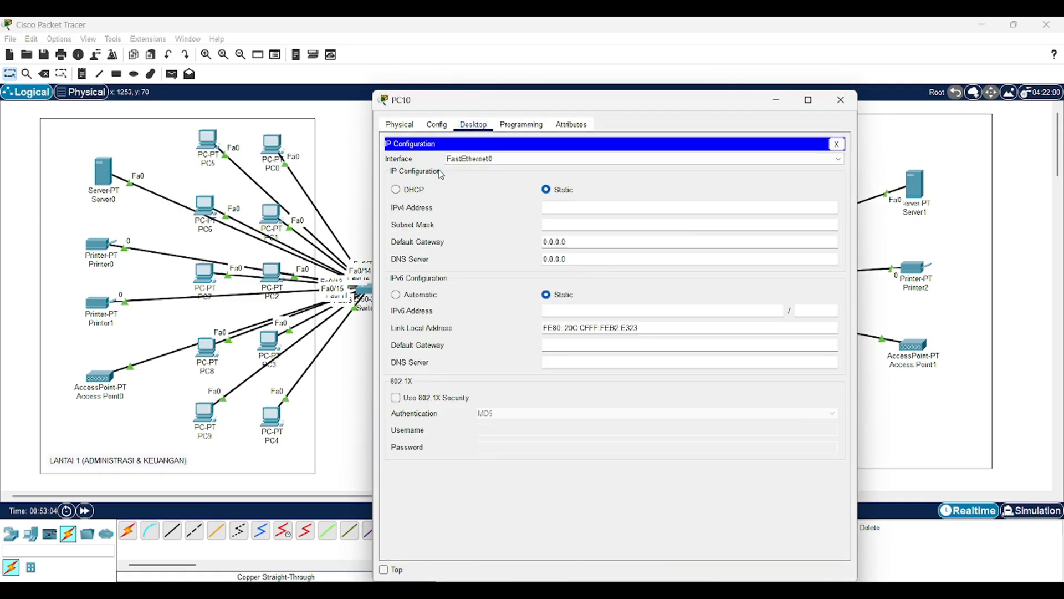
{"action": "left_click", "coordinate": [575, 214]}
{"action": "left_click_drag", "start_coordinate": [650, 108], "coordinate": [415, 105]}
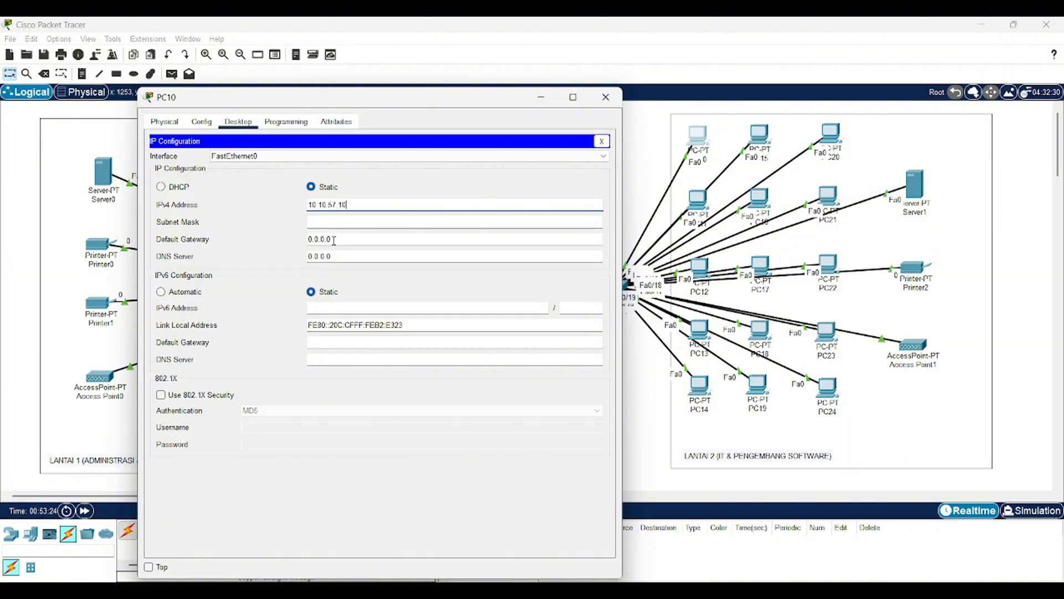
{"action": "type", "text": "10.10.57.10"}
{"action": "key", "text": "Tab"}
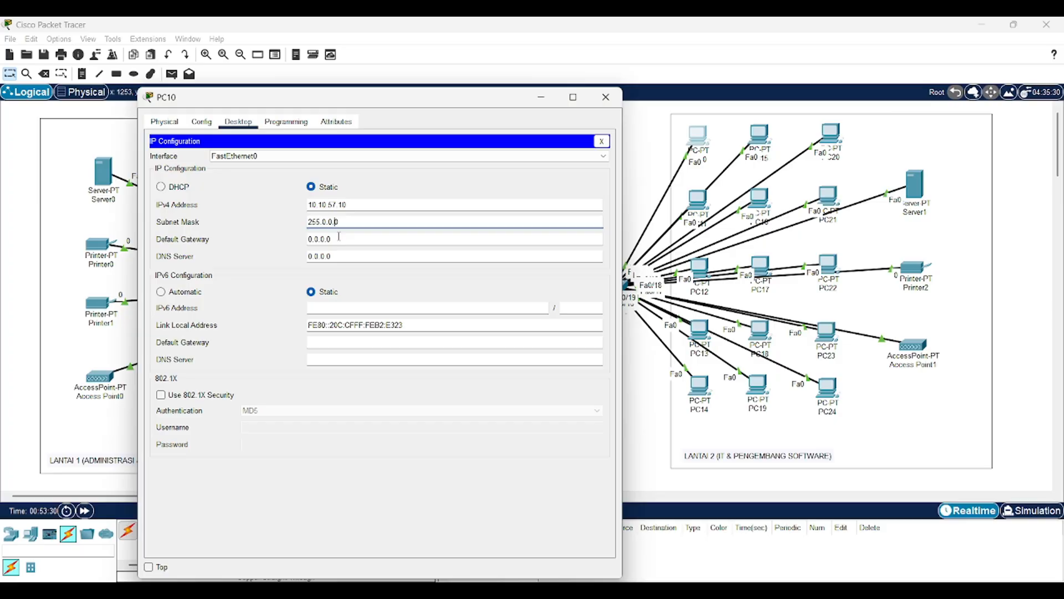
{"action": "left_click_drag", "start_coordinate": [338, 223], "coordinate": [289, 226]}
{"action": "type", "text": "255.255.255.0"}
{"action": "key", "text": "Tab"}
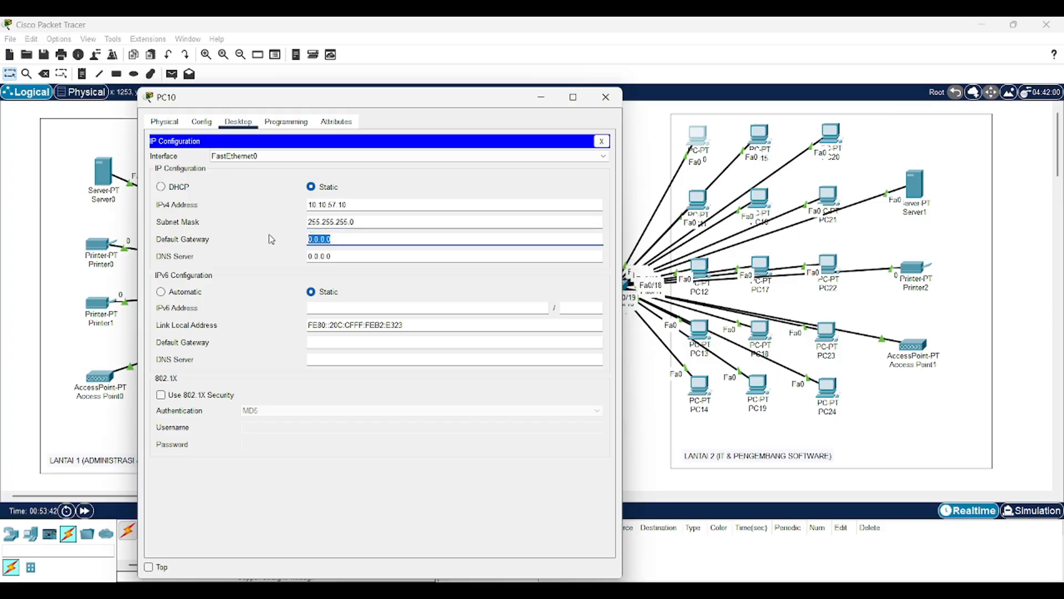
{"action": "key", "text": "BackSpace"}
{"action": "type", "text": "10.10.57."}
{"action": "left_click", "coordinate": [606, 97]}
- Give PC11 the static IPv4 address 10.10.57.11, subnet mask 255.255.255.0 and default gateway 10.10.57.1
{"action": "left_click", "coordinate": [698, 199]}
{"action": "left_click", "coordinate": [473, 161]}
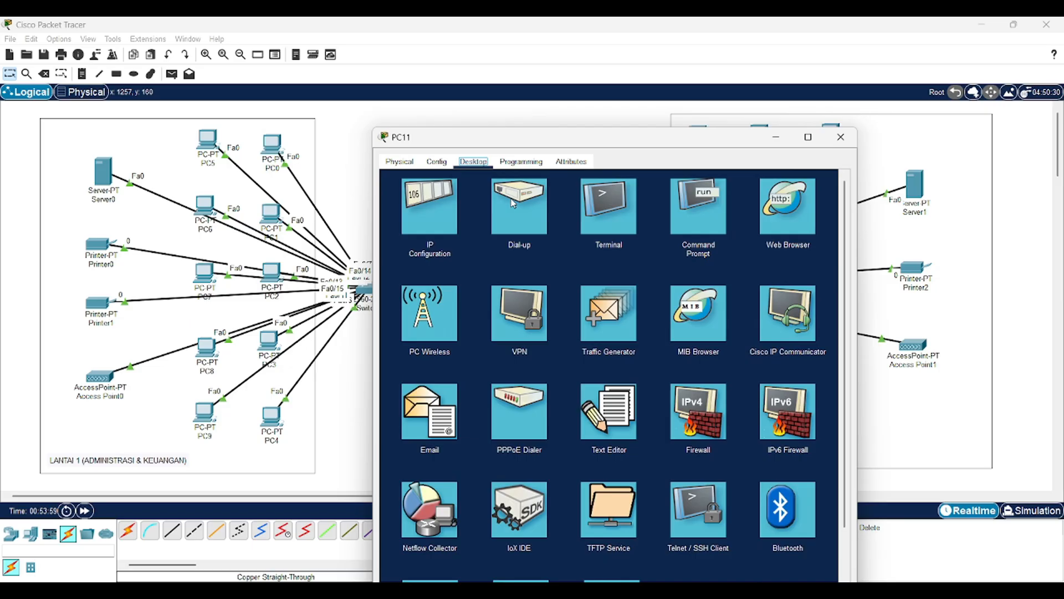
{"action": "left_click", "coordinate": [441, 228]}
{"action": "left_click_drag", "start_coordinate": [642, 143], "coordinate": [380, 97]}
{"action": "left_click", "coordinate": [303, 199]}
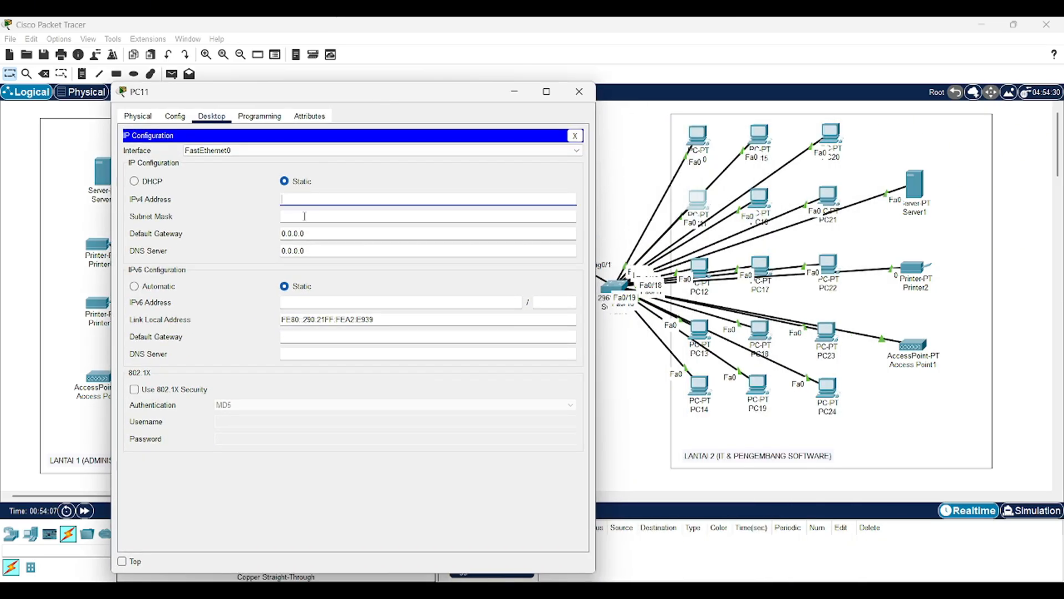
{"action": "type", "text": "10.10.57.11"}
{"action": "key", "text": "Tab"}
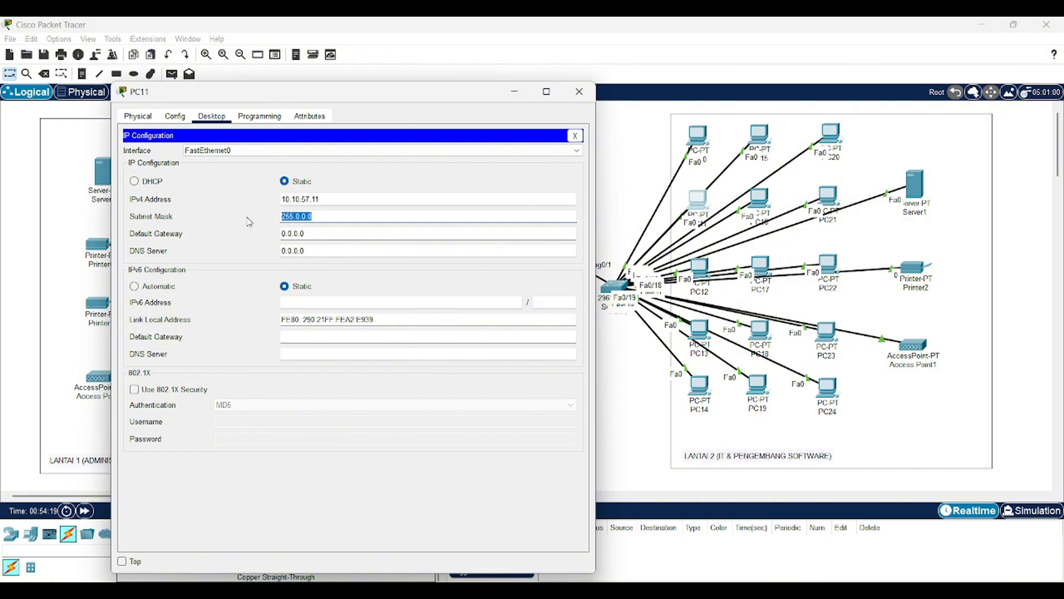
{"action": "type", "text": "1"}
{"action": "type", "text": "255.255"}
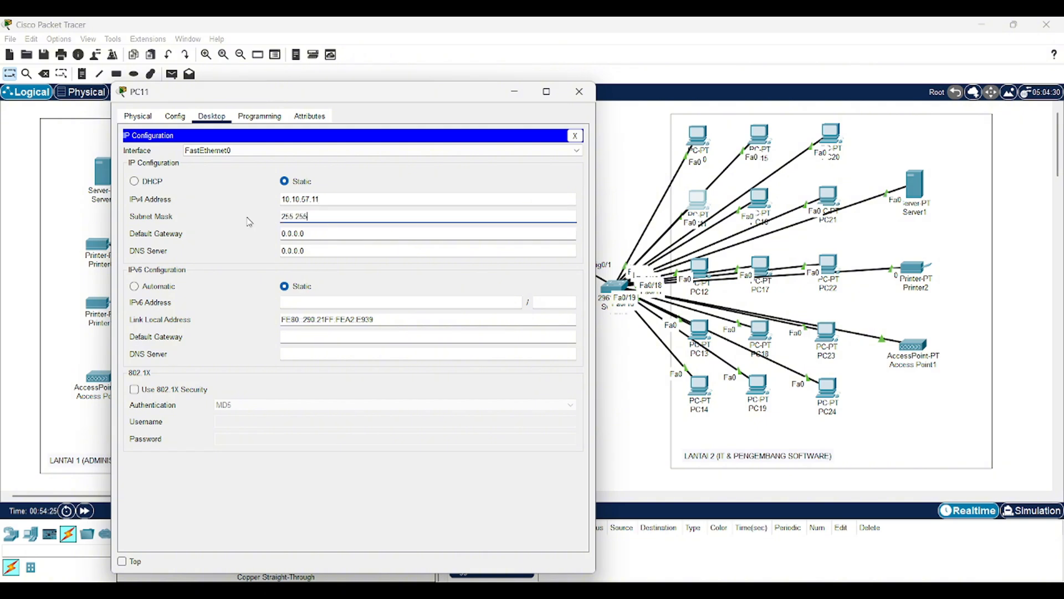
{"action": "type", "text": ".255.0"}
{"action": "key", "text": "Tab"}
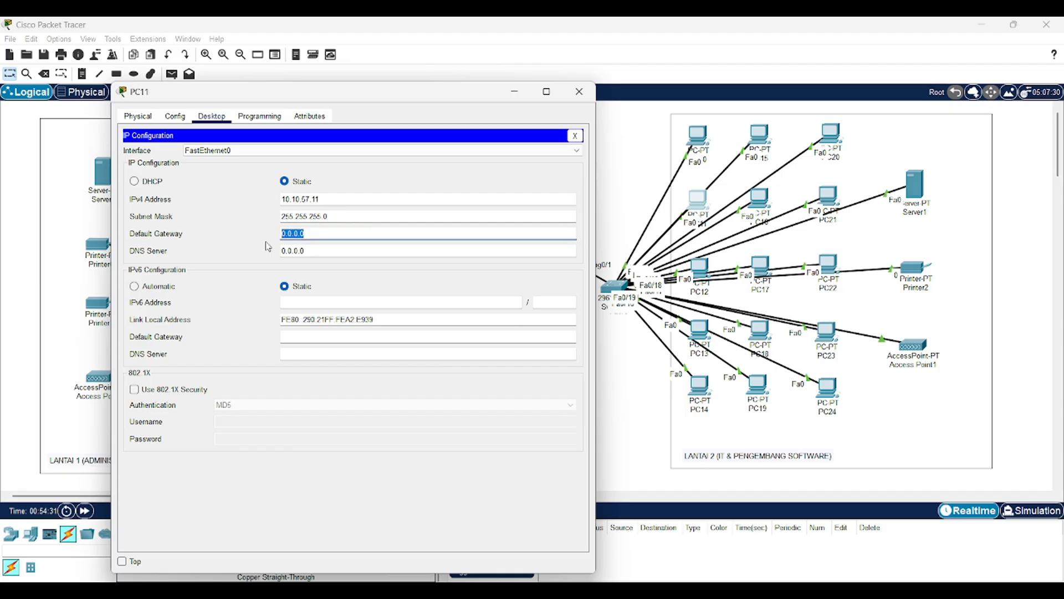
{"action": "type", "text": "10.10.57.1"}
{"action": "left_click", "coordinate": [580, 92]}
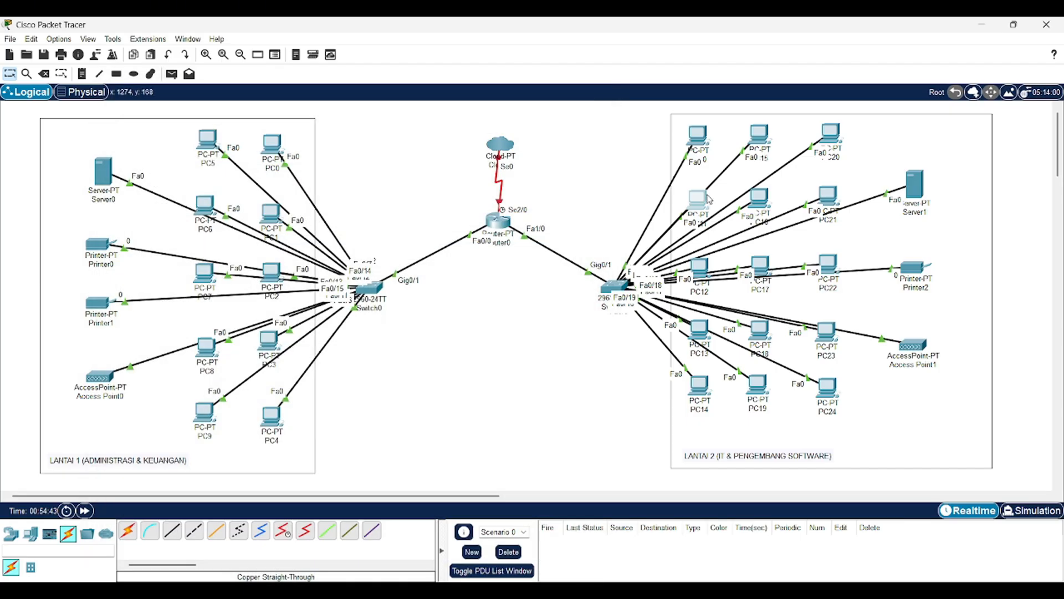
- Give PC12 the static IPv4 address 10.10.57.12, subnet mask 255.255.255.0 and default gateway 10.10.57.1
{"action": "left_click", "coordinate": [701, 269]}
{"action": "left_click", "coordinate": [474, 124]}
{"action": "left_click", "coordinate": [422, 173]}
{"action": "left_click_drag", "start_coordinate": [650, 104], "coordinate": [397, 94]}
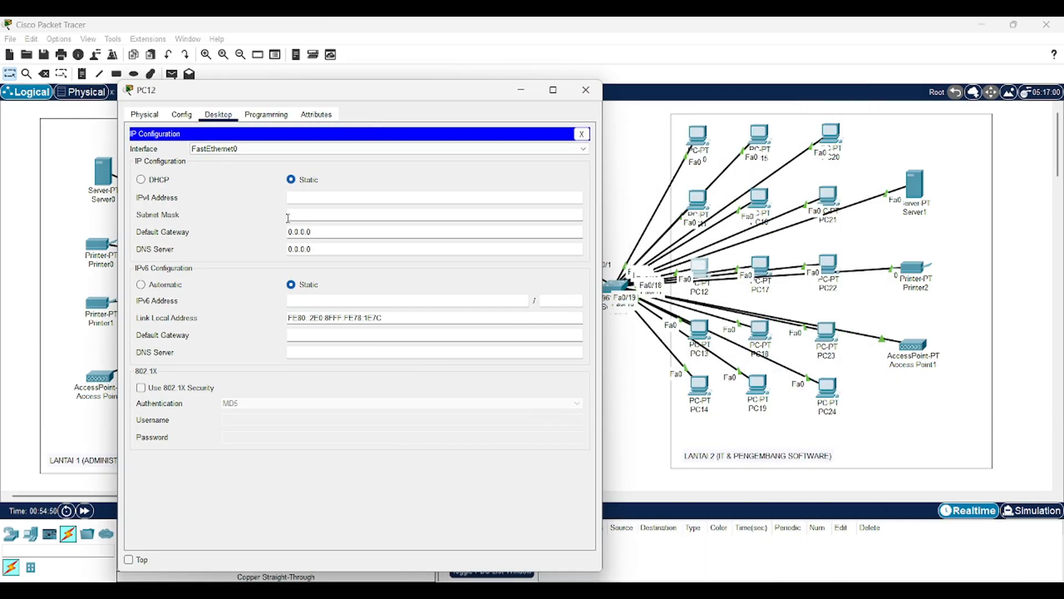
{"action": "type", "text": "10."}
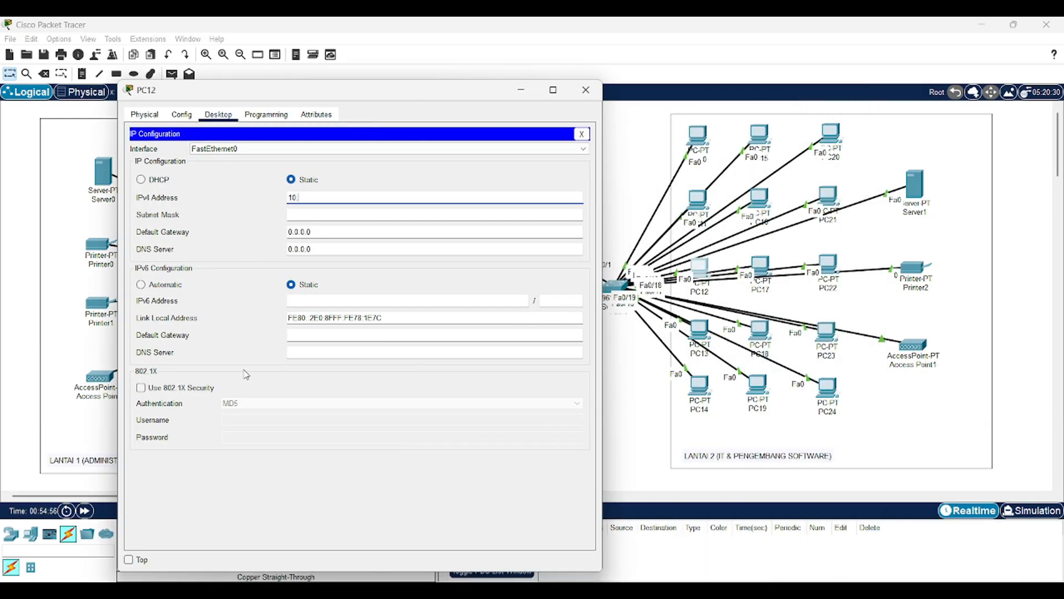
{"action": "type", "text": "10.57.12"}
{"action": "left_click", "coordinate": [294, 215]}
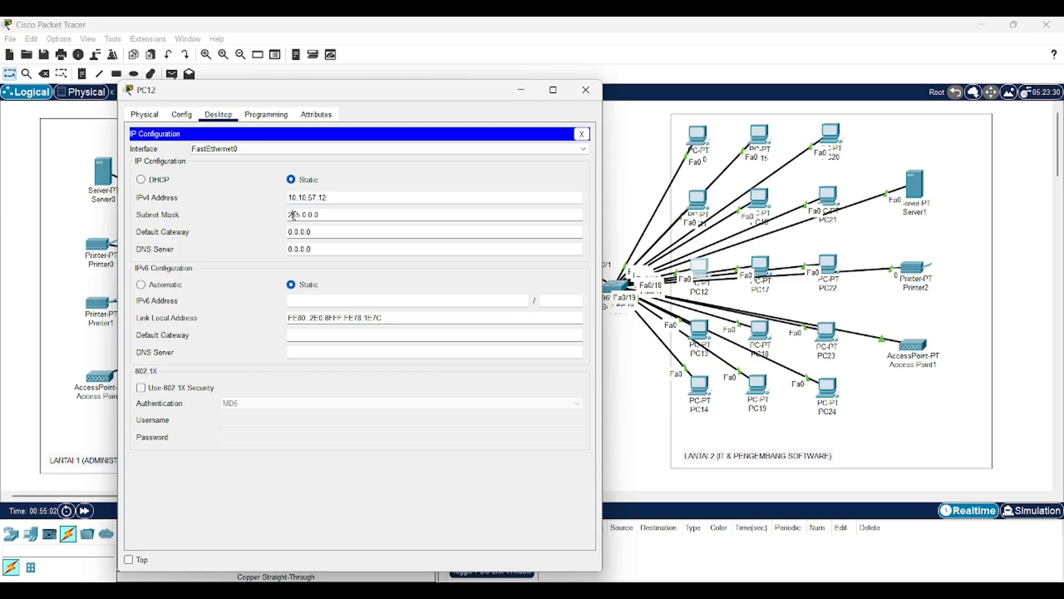
{"action": "key", "text": "ctrl+a"}
{"action": "type", "text": "255"}
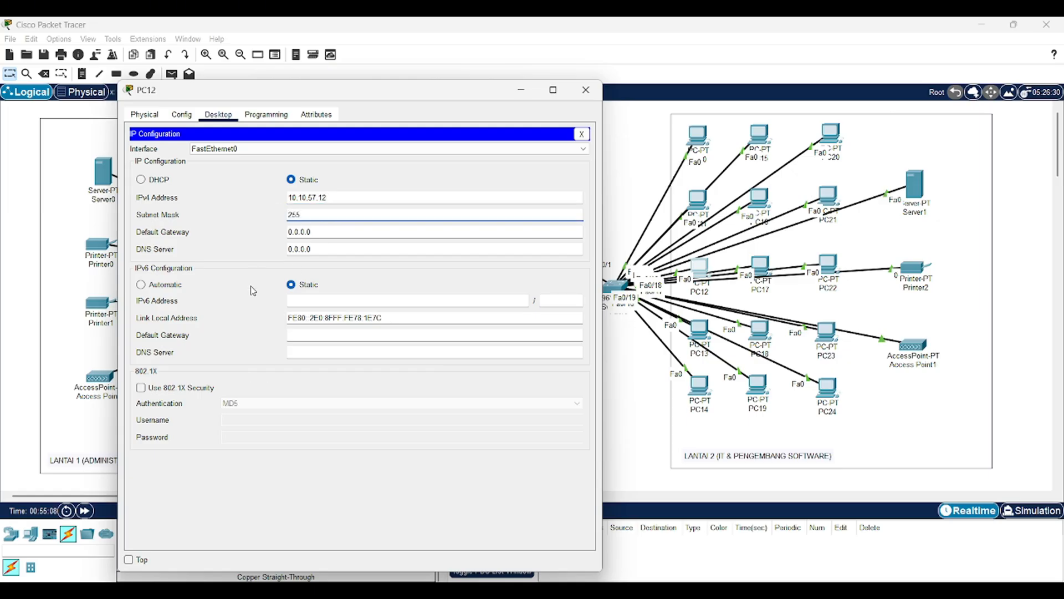
{"action": "type", "text": ".255.255.0"}
{"action": "key", "text": "Tab"}
{"action": "key", "text": "BackSpace"}
{"action": "type", "text": "10."}
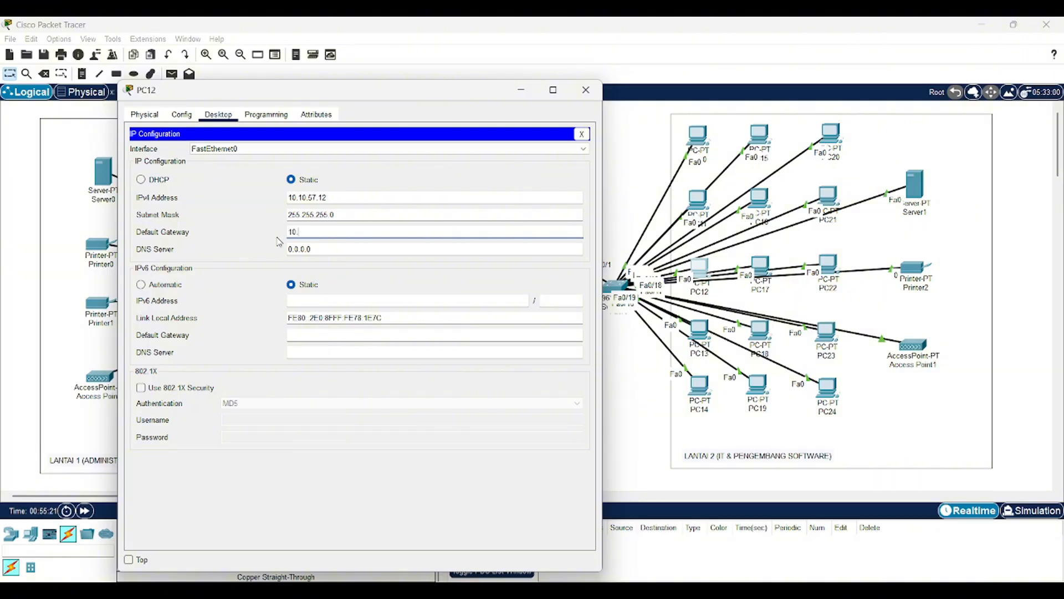
{"action": "type", "text": "10.57.1"}
{"action": "left_click", "coordinate": [586, 89]}
- Give PC13 the static IPv4 address 10.10.57.13 and subnet mask 255.255.255.0, and enter the floor 2 default gateway
{"action": "left_click", "coordinate": [701, 331]}
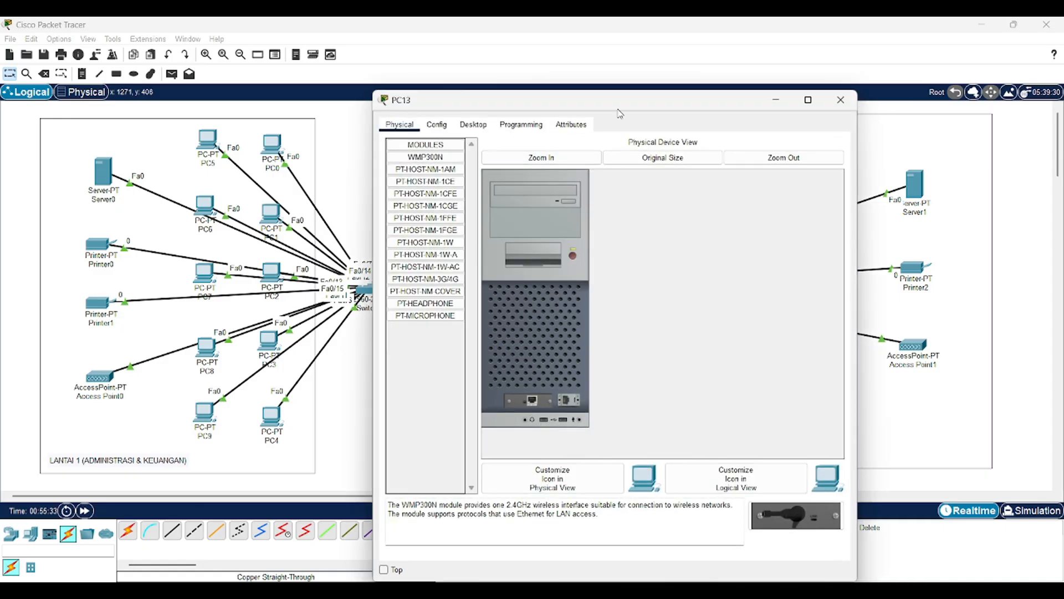
{"action": "left_click_drag", "start_coordinate": [615, 98], "coordinate": [274, 99]}
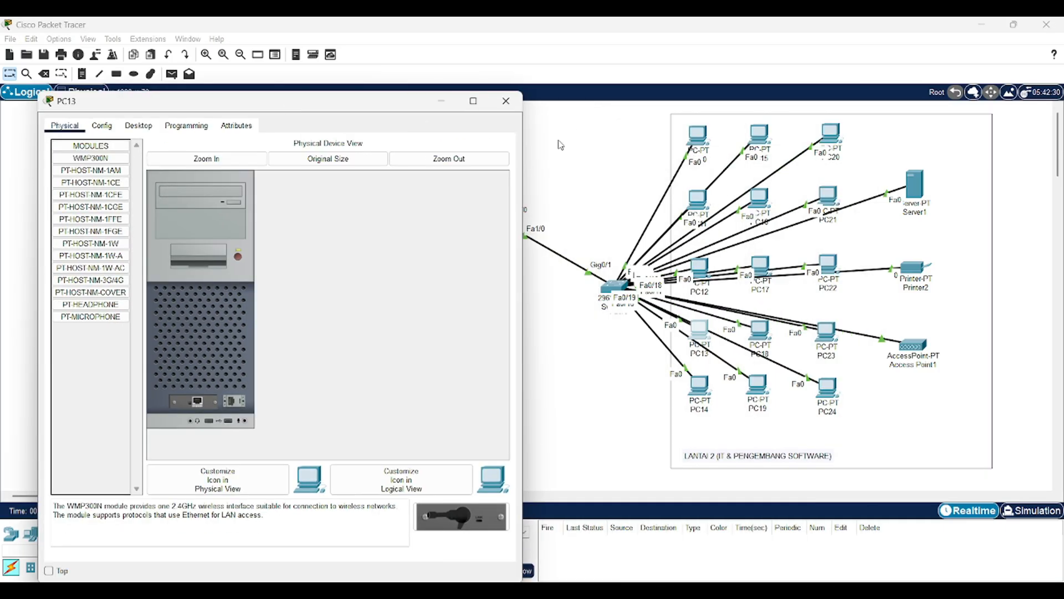
{"action": "left_click", "coordinate": [139, 126]}
{"action": "left_click", "coordinate": [99, 182]}
{"action": "left_click", "coordinate": [219, 211]}
{"action": "type", "text": "1"}
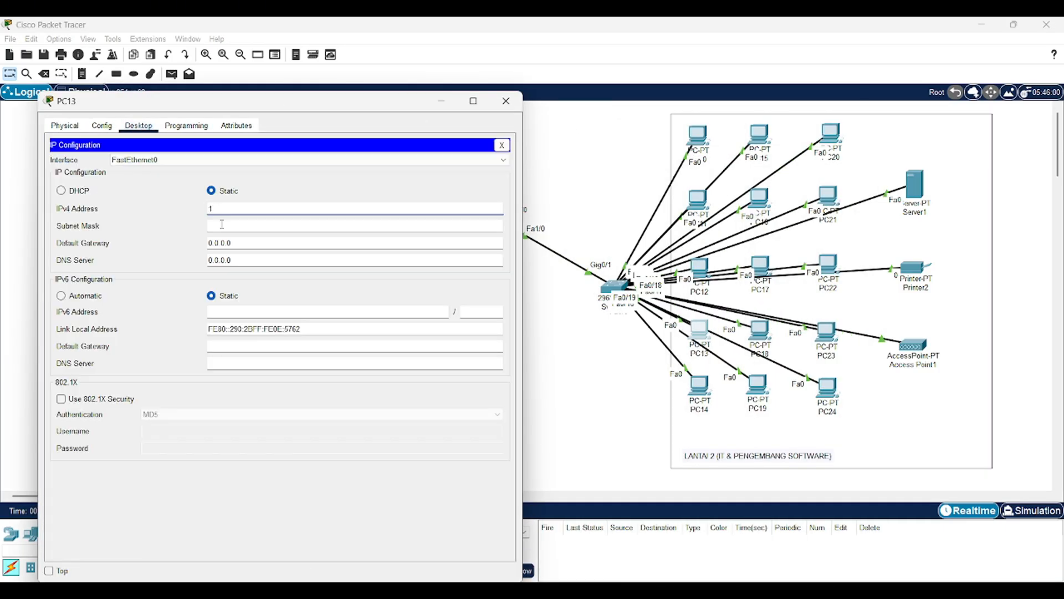
{"action": "type", "text": "0.10.57.13"}
{"action": "left_click", "coordinate": [222, 225]}
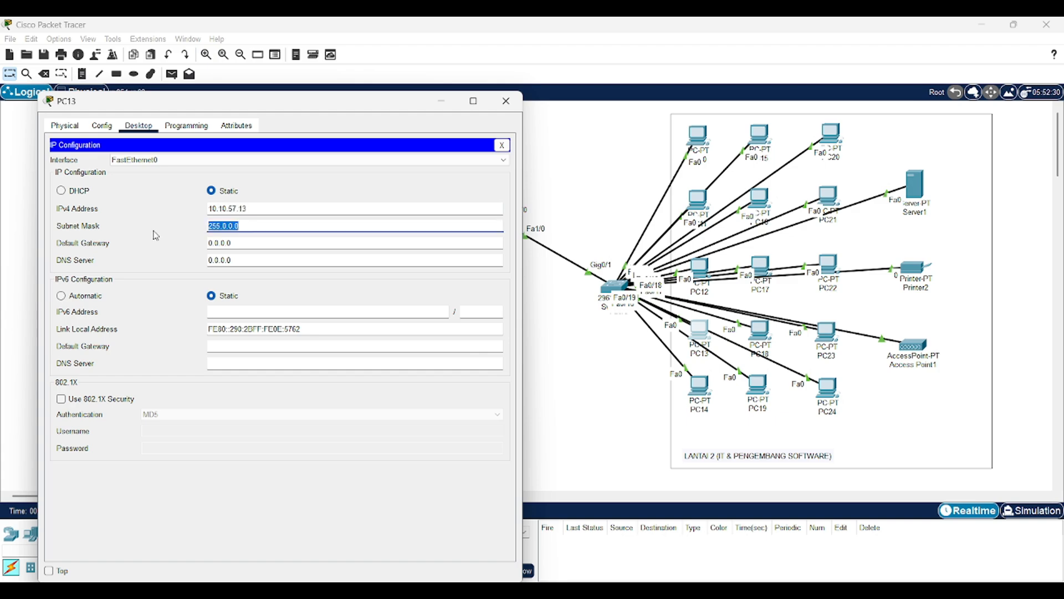
{"action": "type", "text": "255.255.255.0"}
{"action": "key", "text": "Tab"}
{"action": "type", "text": "10.1"}
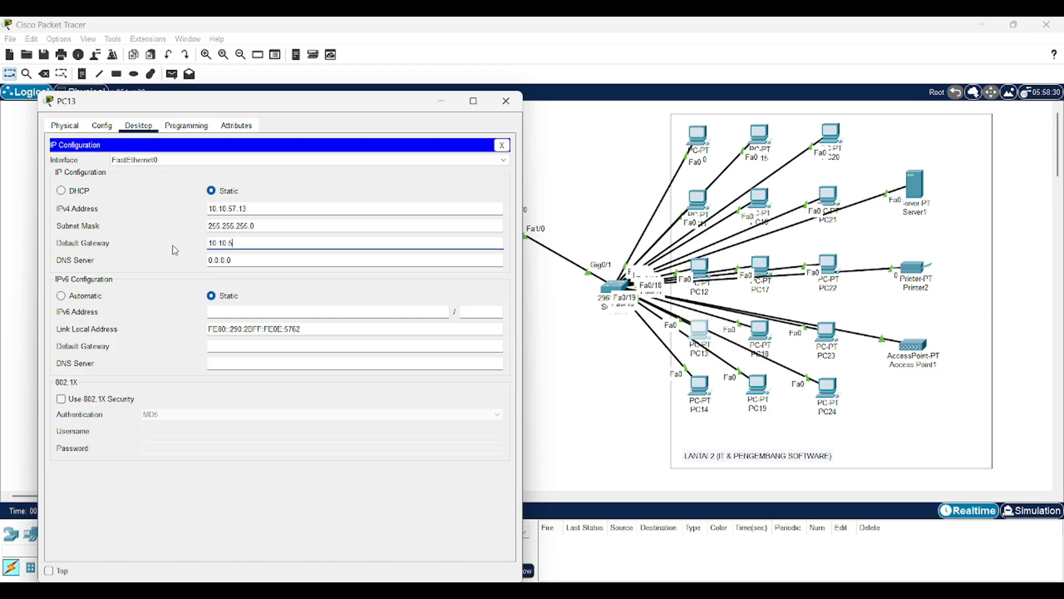
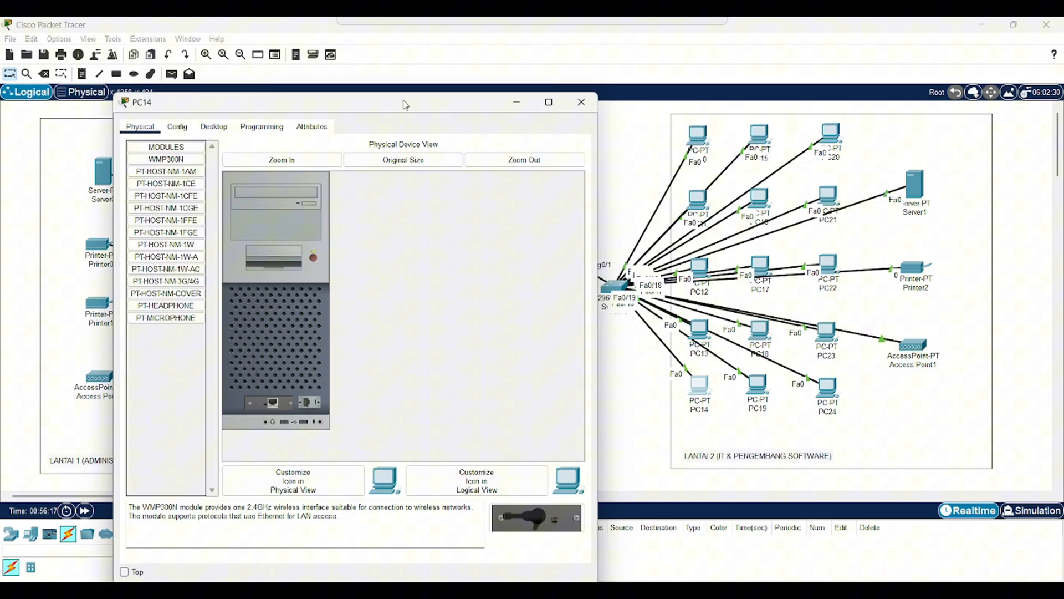
- Give PC14 the static IPv4 address 10.10.57.14, subnet mask 255.255.255.0 and default gateway 10.10.57.1
{"action": "left_click", "coordinate": [214, 127]}
{"action": "left_click", "coordinate": [175, 195]}
{"action": "left_click", "coordinate": [304, 211]}
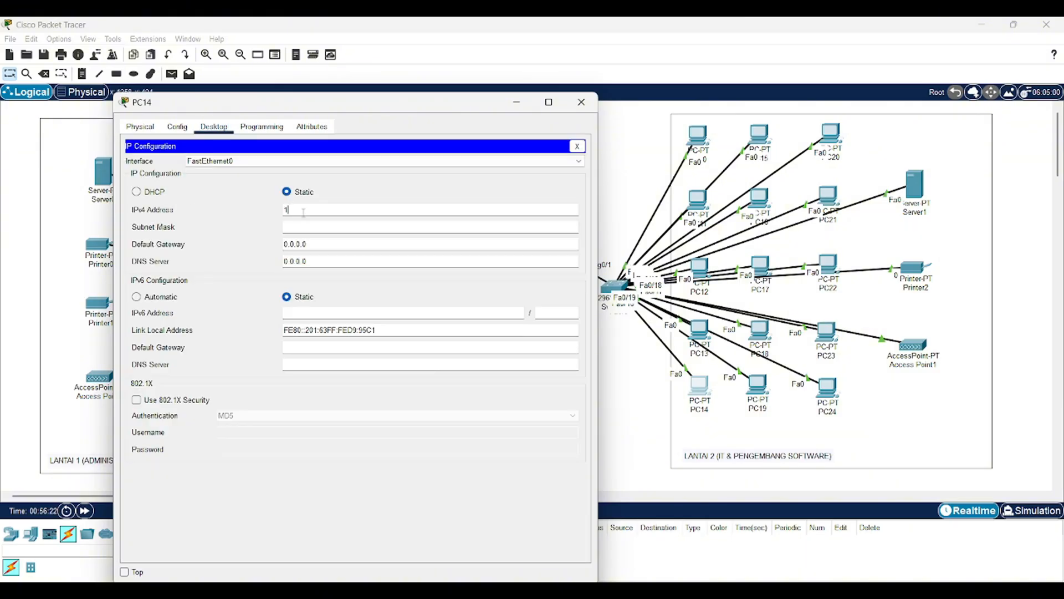
{"action": "type", "text": "10.10.57.14"}
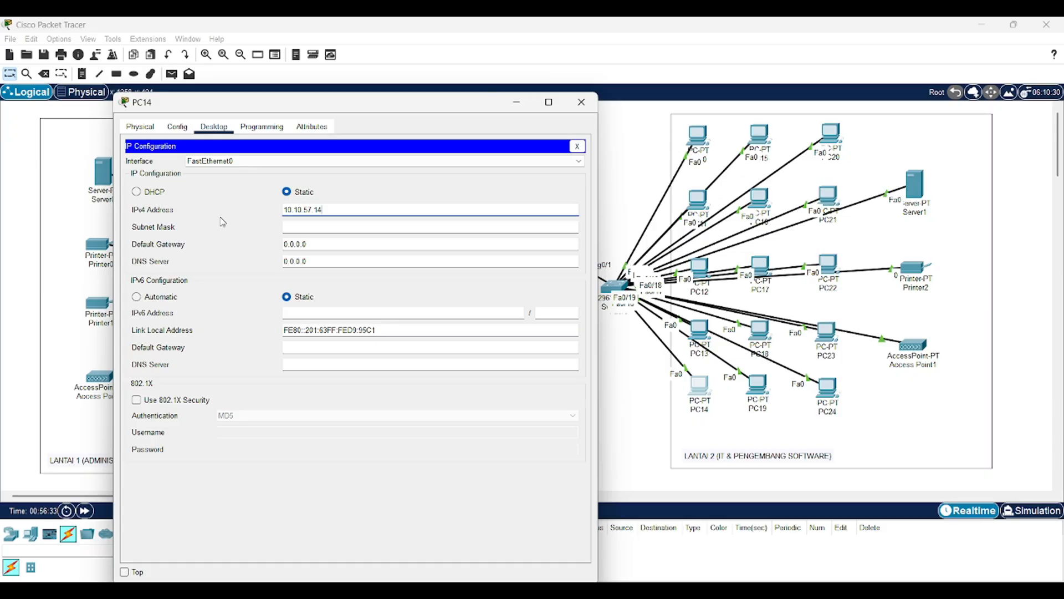
{"action": "left_click", "coordinate": [313, 228]}
{"action": "key", "text": "ctrl+a"}
{"action": "type", "text": "255."}
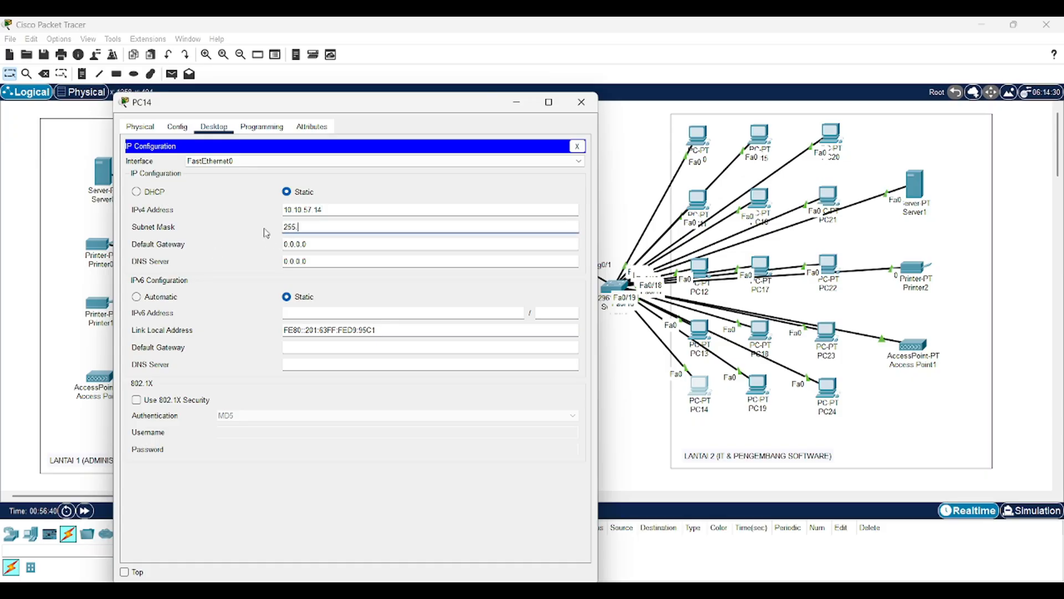
{"action": "type", "text": "255.255.0"}
{"action": "key", "text": "Tab"}
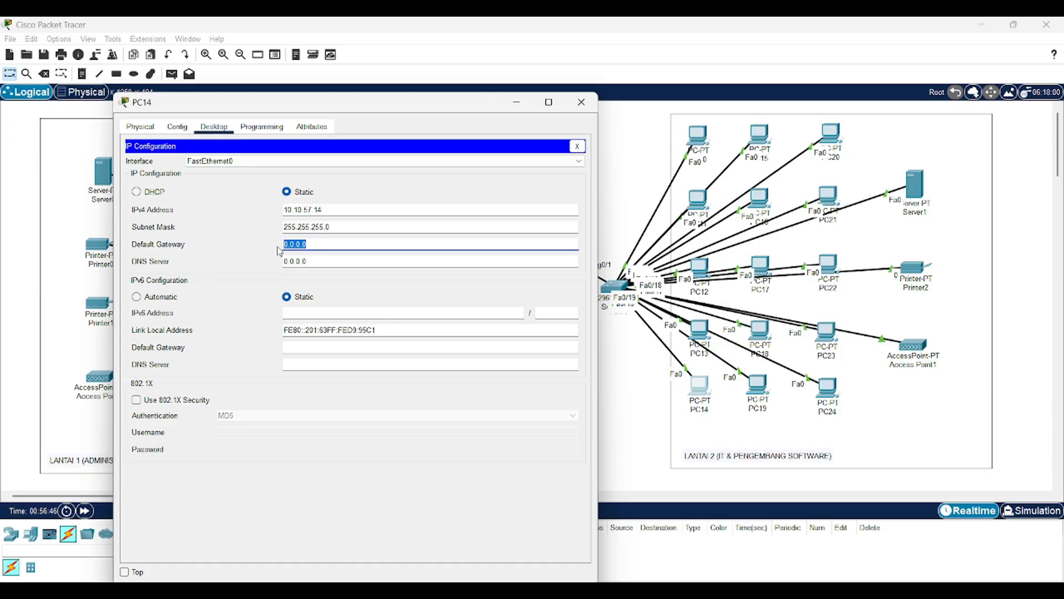
{"action": "key", "text": "BackSpace"}
{"action": "type", "text": "10.10.57.1"}
{"action": "left_click", "coordinate": [583, 102]}
- Give PC15 the static IPv4 address 10.10.57.15, subnet mask 255.255.255.0 and default gateway 10.10.57.1
{"action": "left_click", "coordinate": [755, 137]}
{"action": "left_click_drag", "start_coordinate": [618, 106], "coordinate": [352, 106]}
{"action": "left_click", "coordinate": [198, 127]}
{"action": "left_click", "coordinate": [160, 169]}
{"action": "type", "text": "10"}
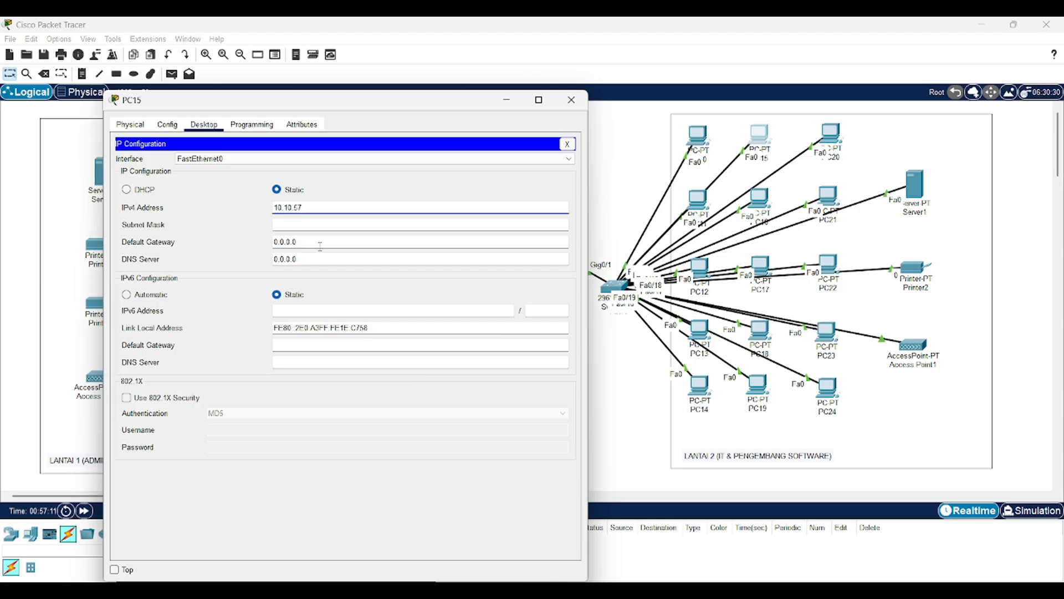
{"action": "left_click", "coordinate": [320, 224]}
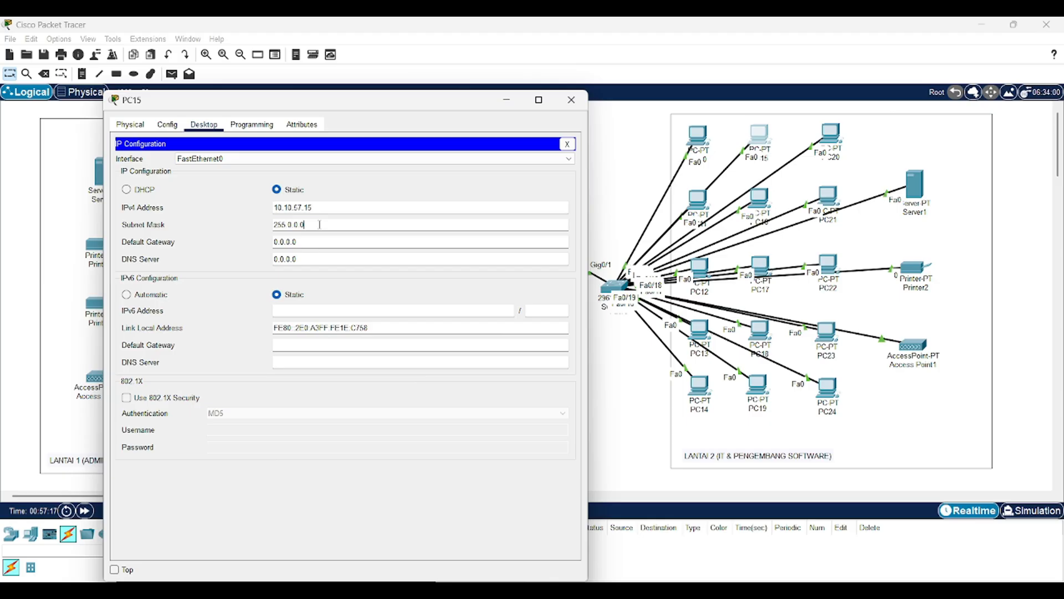
{"action": "type", "text": "255.255.2"}
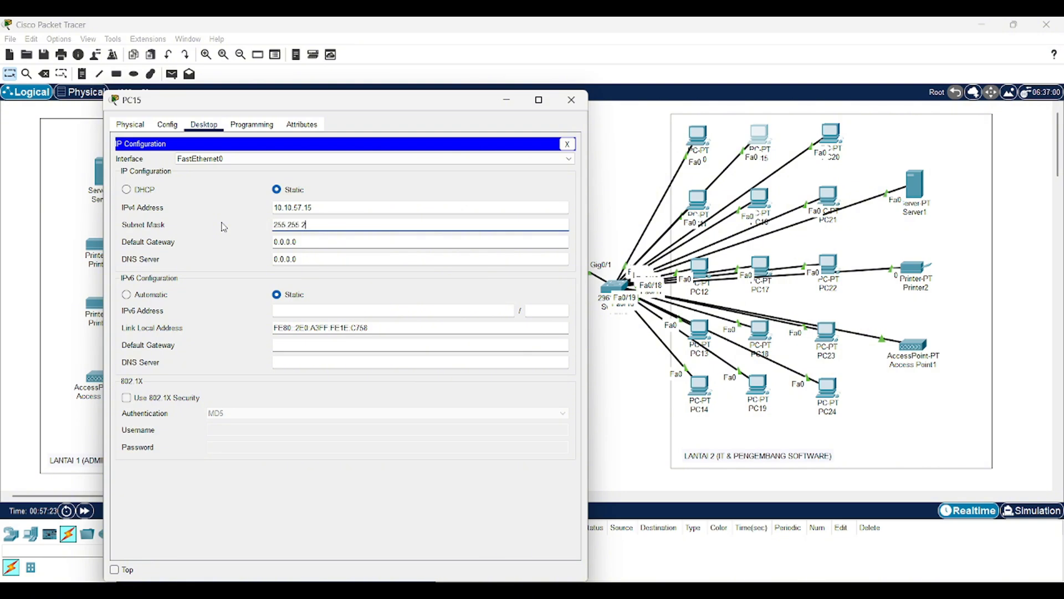
{"action": "type", "text": "55.0"}
{"action": "left_click", "coordinate": [309, 242]}
{"action": "type", "text": "10."}
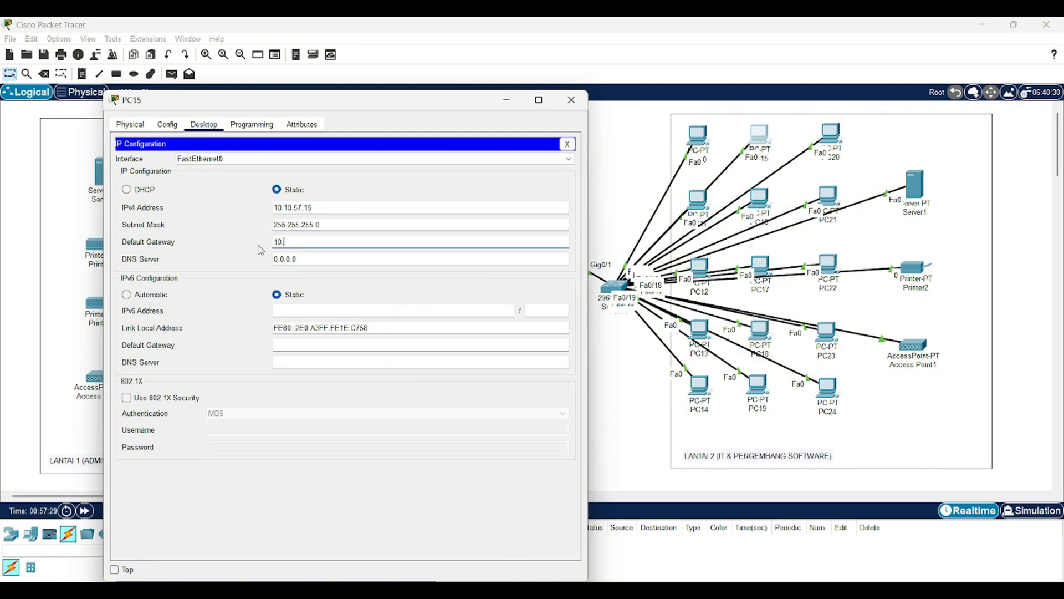
{"action": "type", "text": "10.57.1"}
{"action": "left_click", "coordinate": [572, 100]}
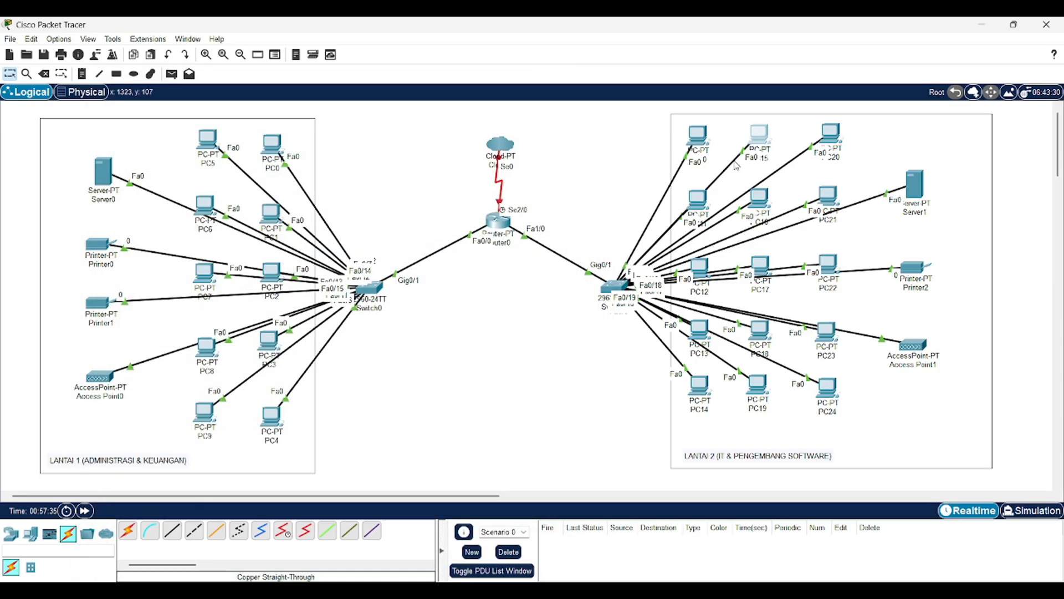
- Give PC16 the static IPv4 address 10.10.57.16, subnet mask 255.255.255.0 and default gateway 10.10.57.1
{"action": "left_click", "coordinate": [759, 197]}
{"action": "left_click_drag", "start_coordinate": [638, 103], "coordinate": [369, 107]}
{"action": "left_click", "coordinate": [214, 126]}
{"action": "left_click", "coordinate": [150, 164]}
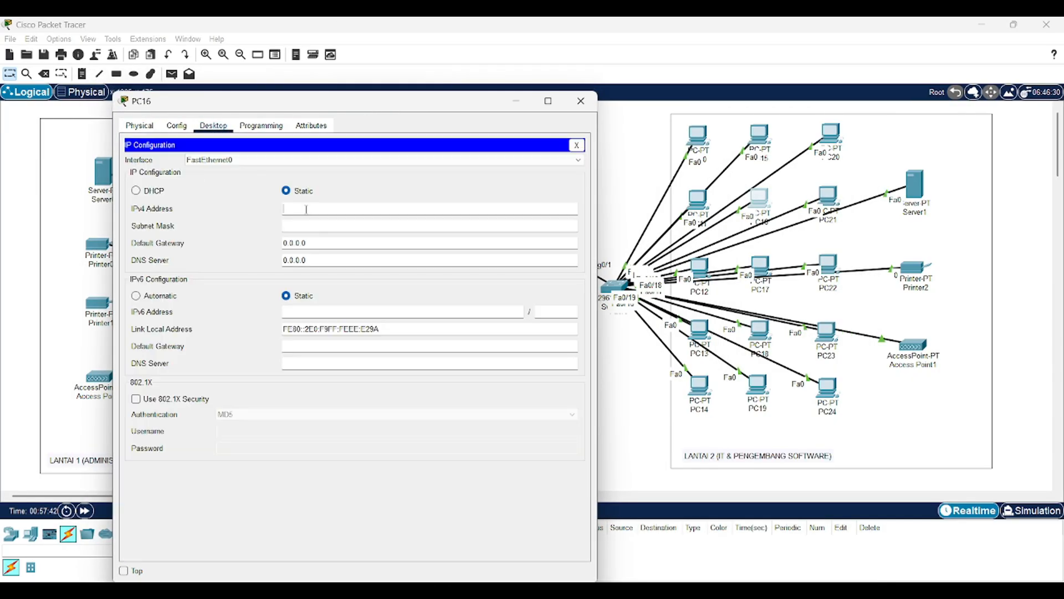
{"action": "left_click", "coordinate": [310, 210]}
{"action": "type", "text": "10.10.57.16"}
{"action": "left_click", "coordinate": [317, 224]}
{"action": "left_click_drag", "start_coordinate": [318, 225], "coordinate": [260, 234]}
{"action": "type", "text": "255.2"}
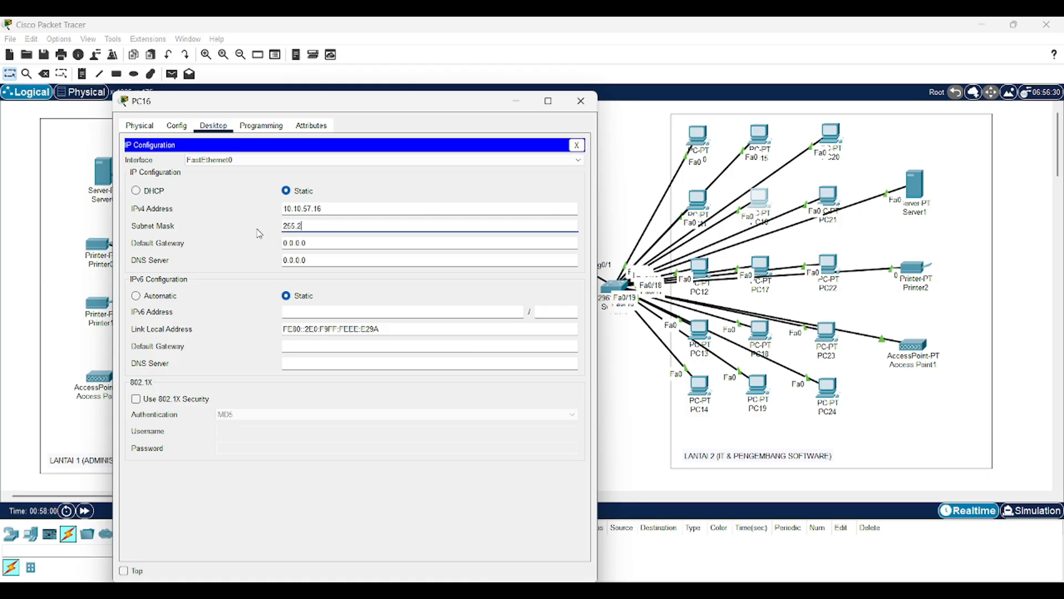
{"action": "type", "text": "55.255.0"}
{"action": "key", "text": "Tab"}
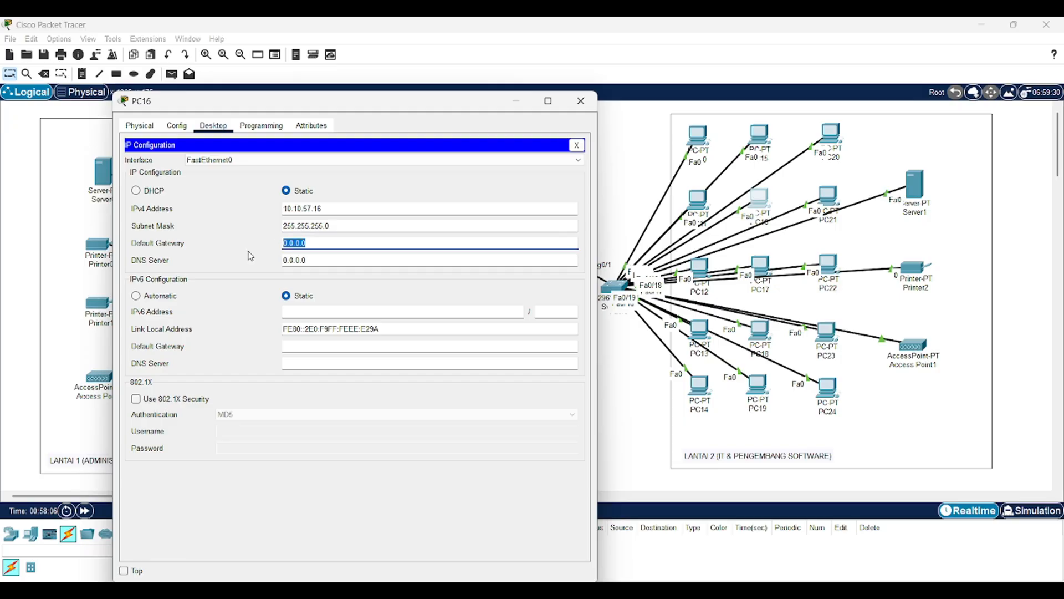
{"action": "type", "text": "10.10.57.1"}
{"action": "left_click", "coordinate": [581, 100]}
- Give PC17 the static IPv4 address 10.10.57.17, subnet mask 255.255.255.0 and default gateway 10.10.57.1
{"action": "left_click", "coordinate": [761, 269]}
{"action": "left_click_drag", "start_coordinate": [558, 105], "coordinate": [365, 125]}
{"action": "left_click", "coordinate": [442, 106]}
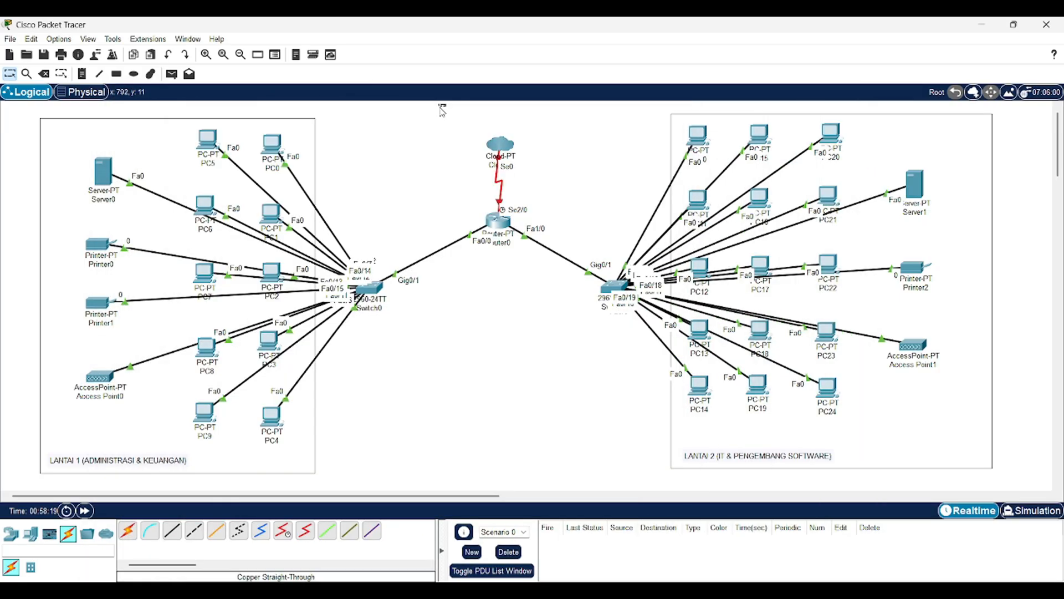
{"action": "left_click", "coordinate": [759, 266]}
{"action": "left_click", "coordinate": [288, 142]}
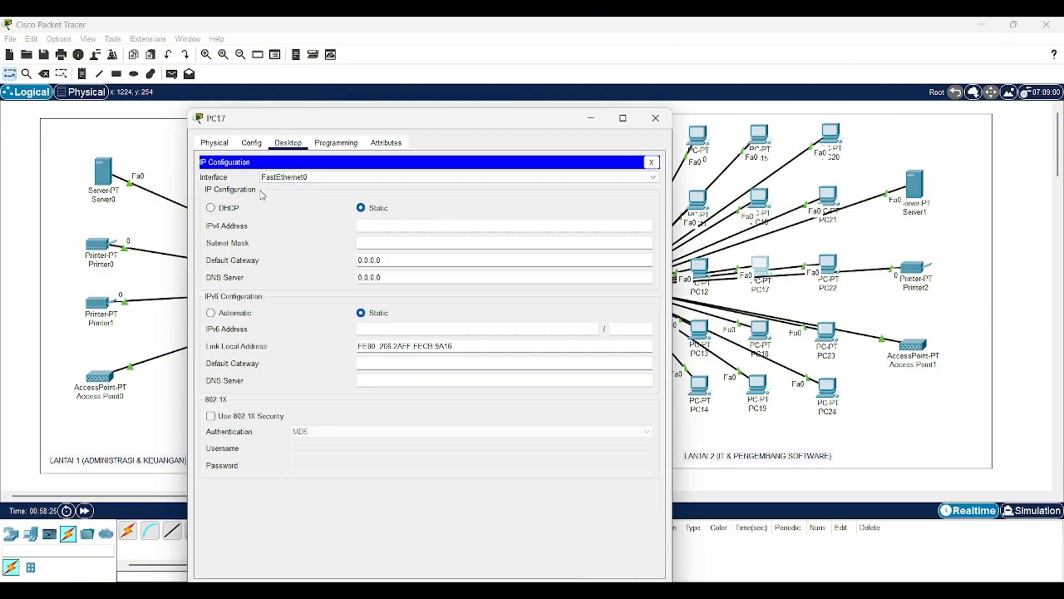
{"action": "left_click_drag", "start_coordinate": [467, 123], "coordinate": [390, 102]}
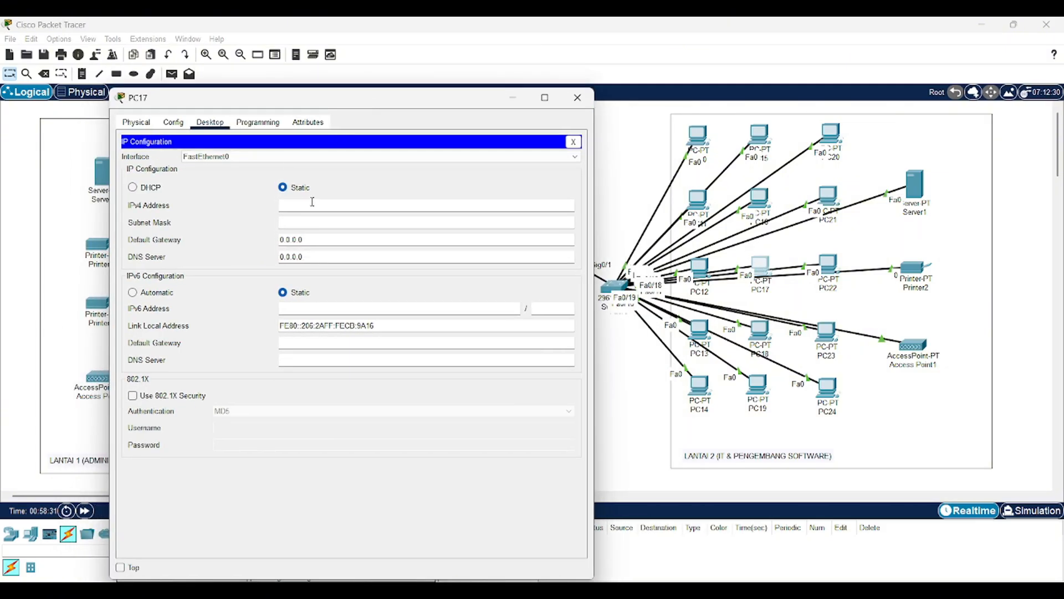
{"action": "left_click", "coordinate": [313, 201]}
{"action": "type", "text": "10.10.57.17"}
{"action": "left_click", "coordinate": [319, 223]}
{"action": "left_click_drag", "start_coordinate": [319, 228], "coordinate": [261, 241]}
{"action": "type", "text": "255.255.255.010.10.5"}
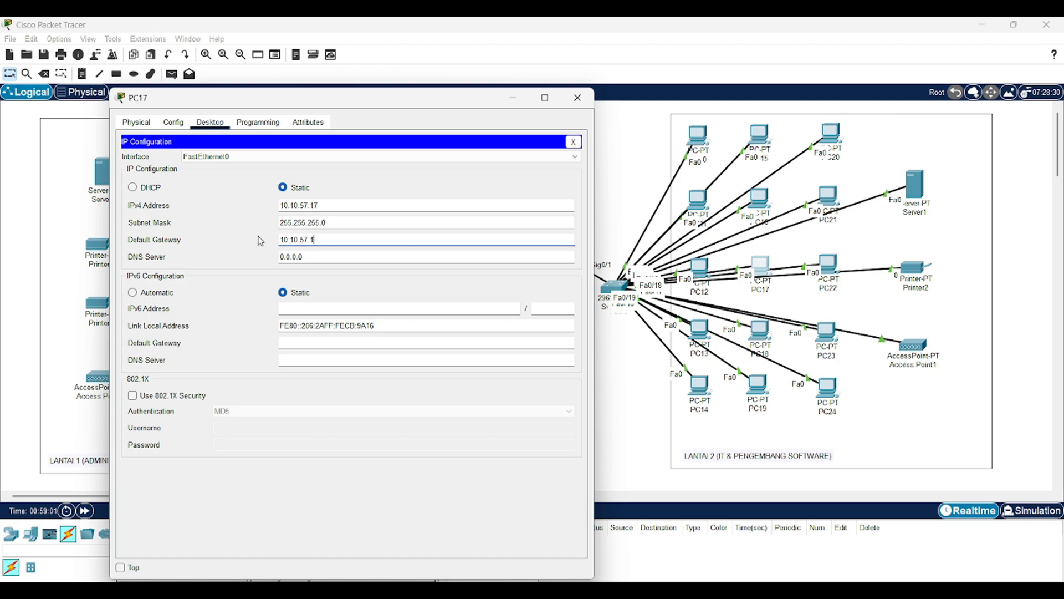
{"action": "type", "text": "7.1"}
{"action": "left_click", "coordinate": [577, 98]}
- Give PC18 the static IPv4 address 10.10.57.18, subnet mask 255.255.255.0 and default gateway 10.10.57.1
{"action": "left_click", "coordinate": [760, 333]}
{"action": "left_click_drag", "start_coordinate": [558, 104], "coordinate": [312, 104]}
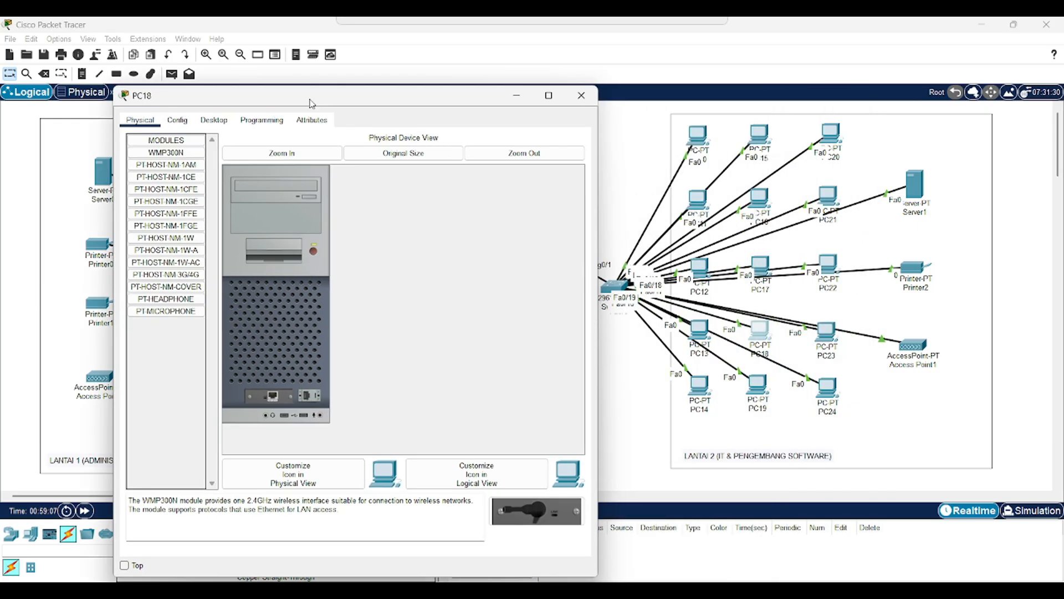
{"action": "left_click", "coordinate": [214, 120]}
{"action": "left_click", "coordinate": [192, 172]}
{"action": "left_click", "coordinate": [321, 206]}
{"action": "type", "text": "10.10"}
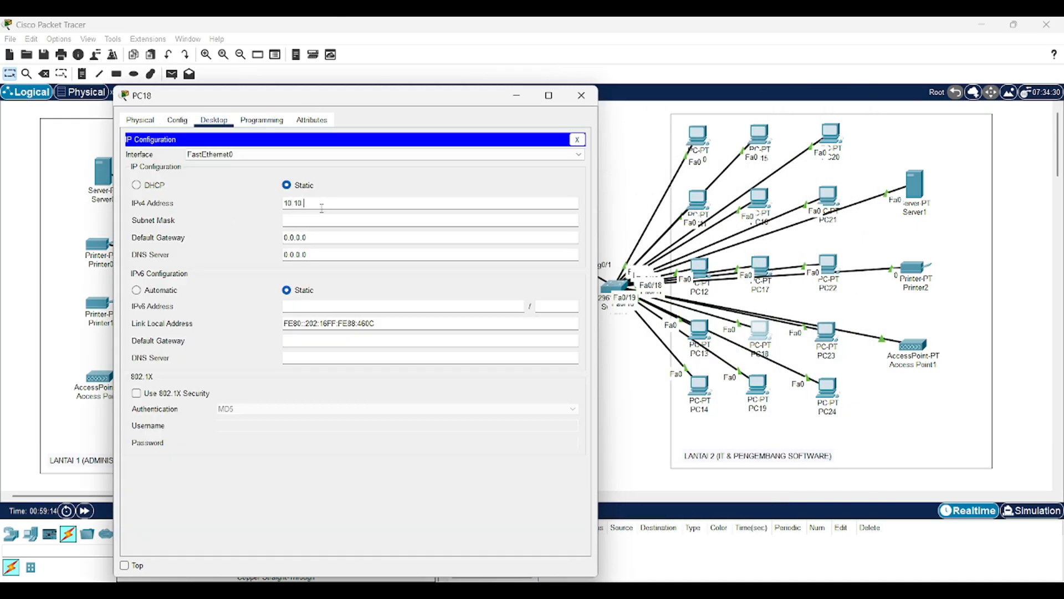
{"action": "type", "text": ".57.18"}
{"action": "left_click", "coordinate": [311, 220]}
{"action": "left_click_drag", "start_coordinate": [313, 221], "coordinate": [272, 222]}
{"action": "type", "text": "255.255.255.0"}
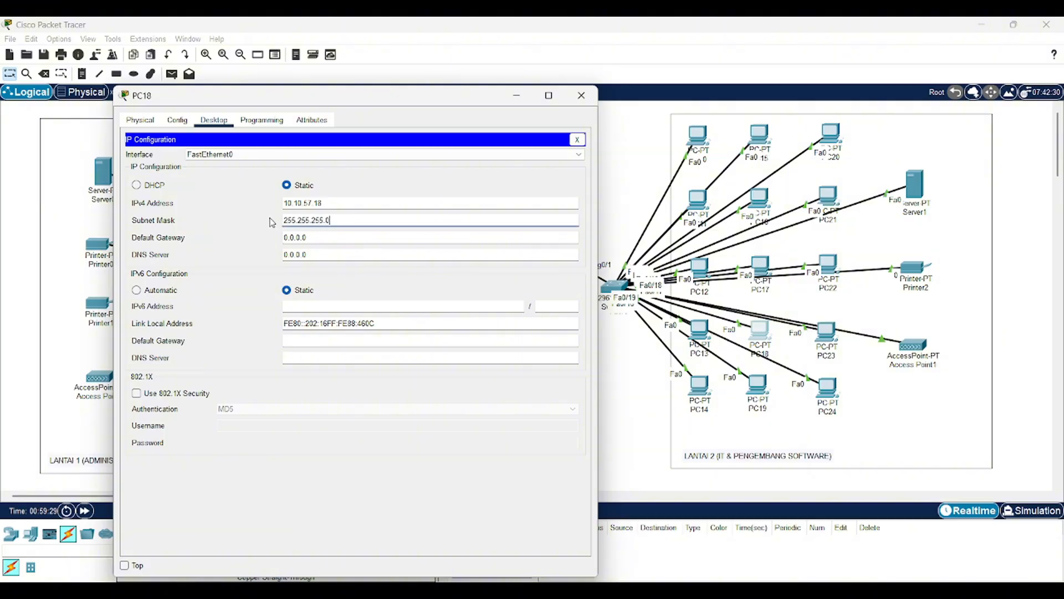
{"action": "key", "text": "Tab"}
{"action": "key", "text": "BackSpace"}
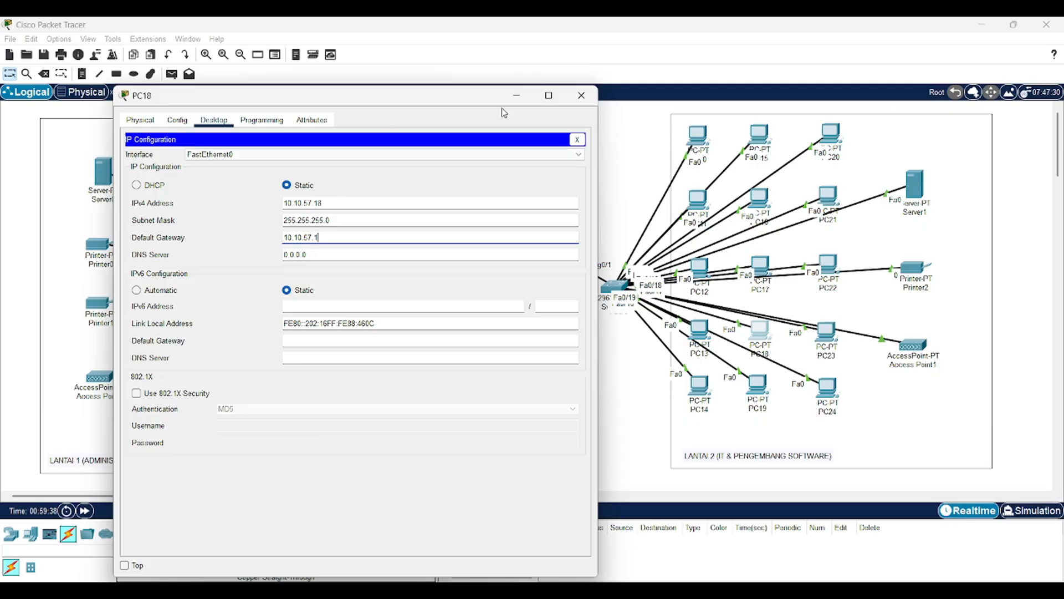
{"action": "left_click", "coordinate": [582, 96]}
- Give PC19 the static IPv4 address 10.10.57.19 and subnet mask 255.255.255.0, and enter the floor 2 default gateway
{"action": "left_click", "coordinate": [752, 383]}
{"action": "left_click_drag", "start_coordinate": [539, 137], "coordinate": [288, 112]}
{"action": "left_click", "coordinate": [229, 136]}
{"action": "left_click", "coordinate": [180, 186]}
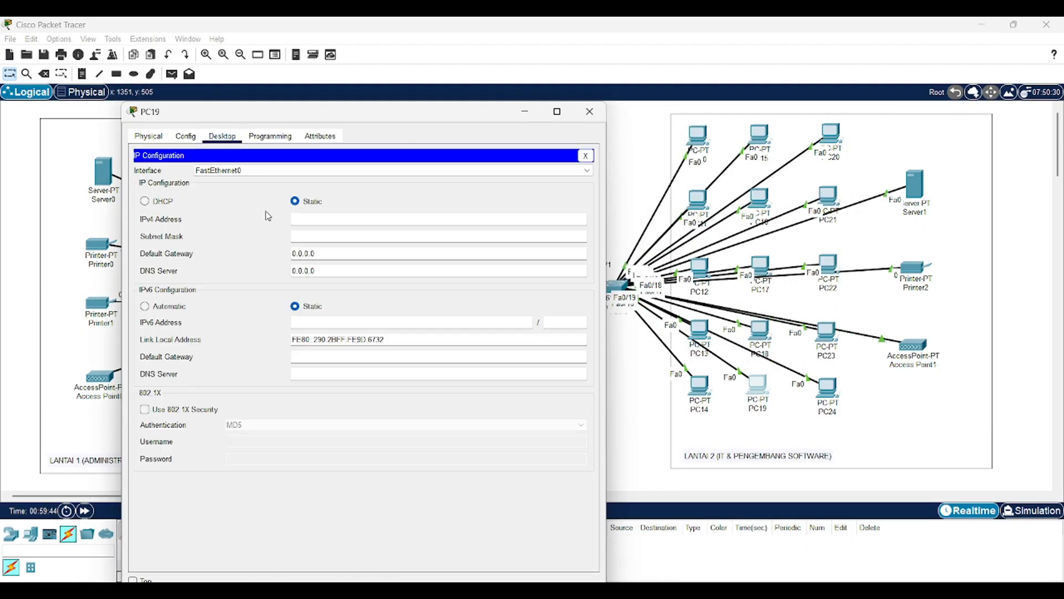
{"action": "left_click", "coordinate": [334, 224]}
{"action": "type", "text": "10.10.57.19"}
{"action": "left_click", "coordinate": [340, 233]}
{"action": "left_click_drag", "start_coordinate": [340, 233], "coordinate": [231, 240]}
{"action": "type", "text": "255.255.255.0"}
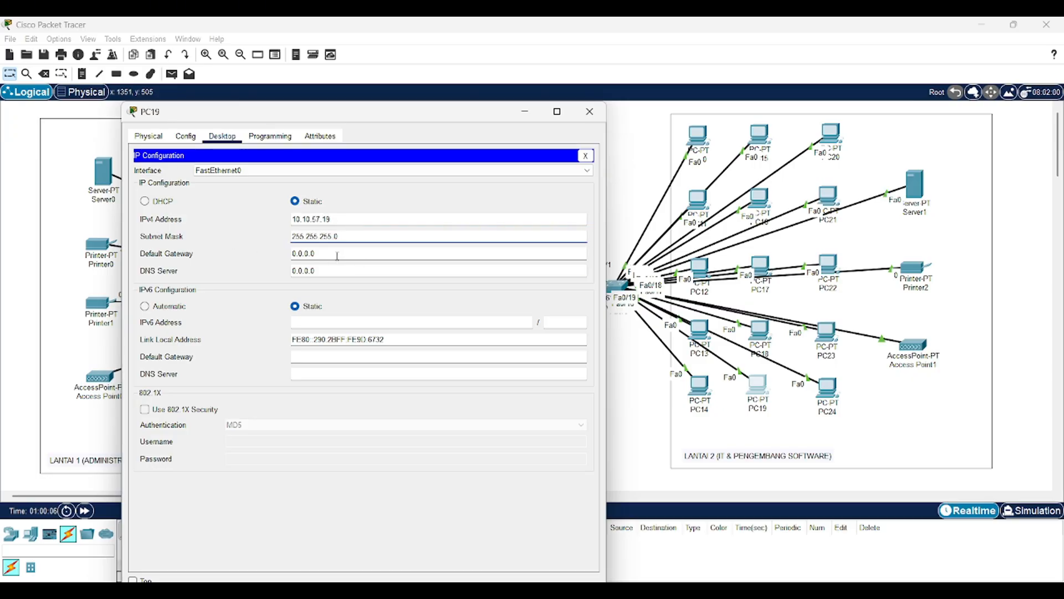
{"action": "key", "text": "Tab"}
{"action": "key", "text": "BackSpace"}
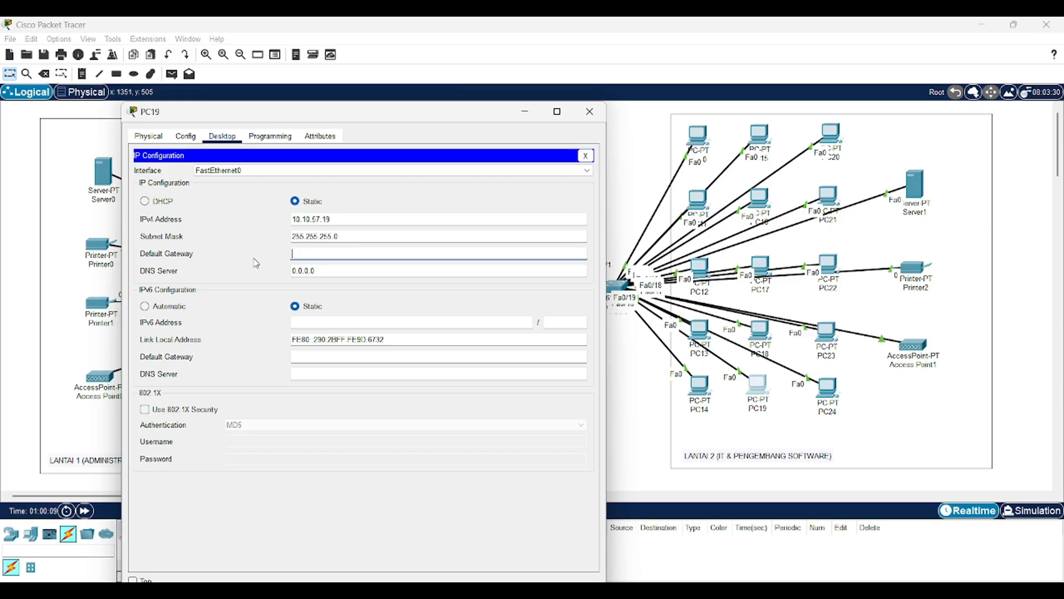
{"action": "type", "text": "10.10.5"}
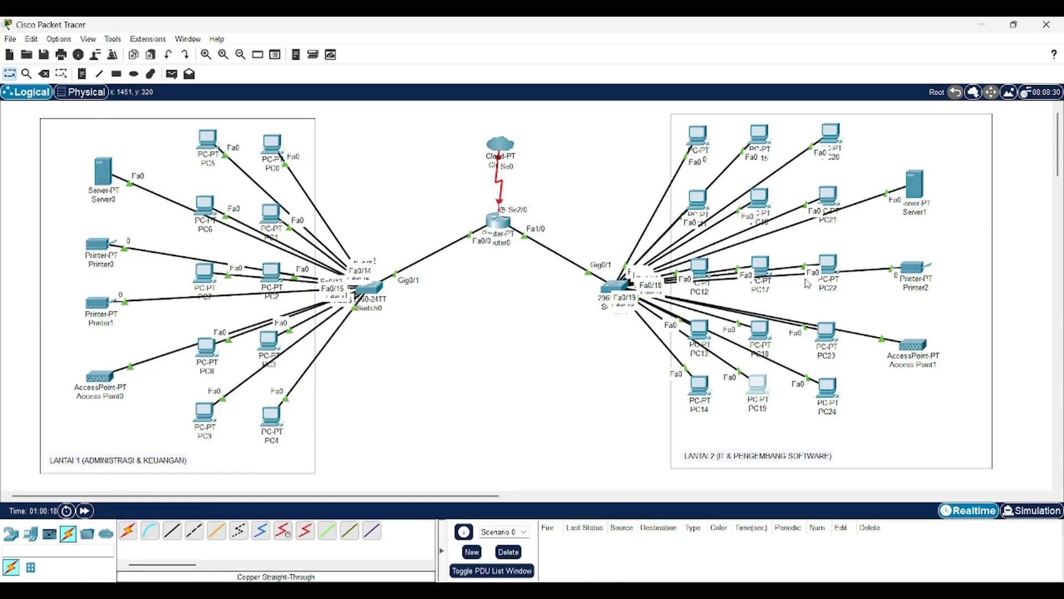
- Give PC20 the static IPv4 address 10.10.57.20, subnet mask 255.255.255.0 and default gateway 10.10.57.1
{"action": "left_click", "coordinate": [590, 111]}
{"action": "left_click", "coordinate": [829, 131]}
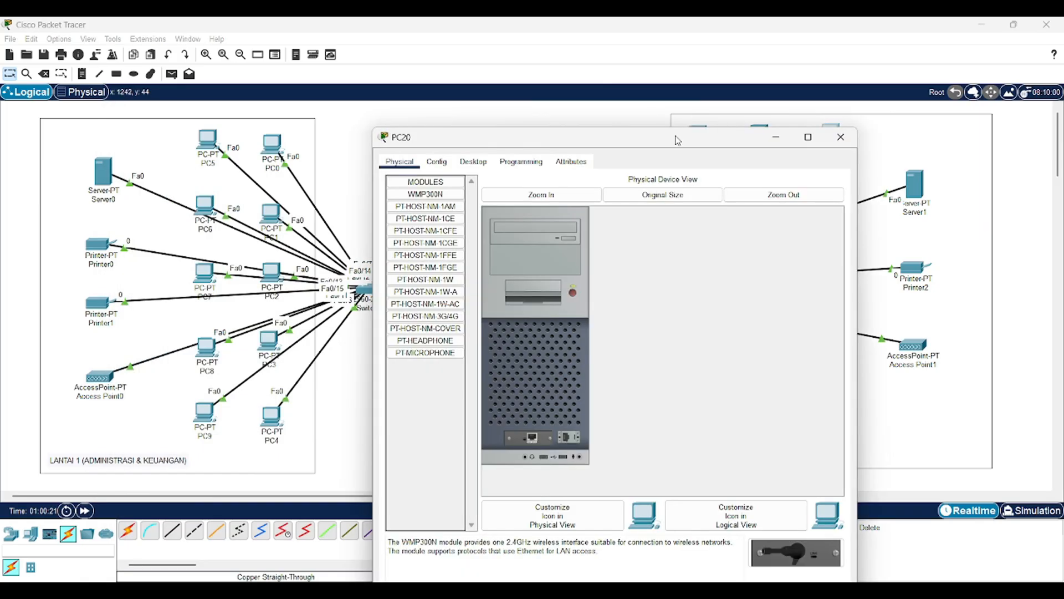
{"action": "left_click_drag", "start_coordinate": [693, 137], "coordinate": [429, 112]}
{"action": "left_click", "coordinate": [209, 136]}
{"action": "left_click", "coordinate": [167, 185]}
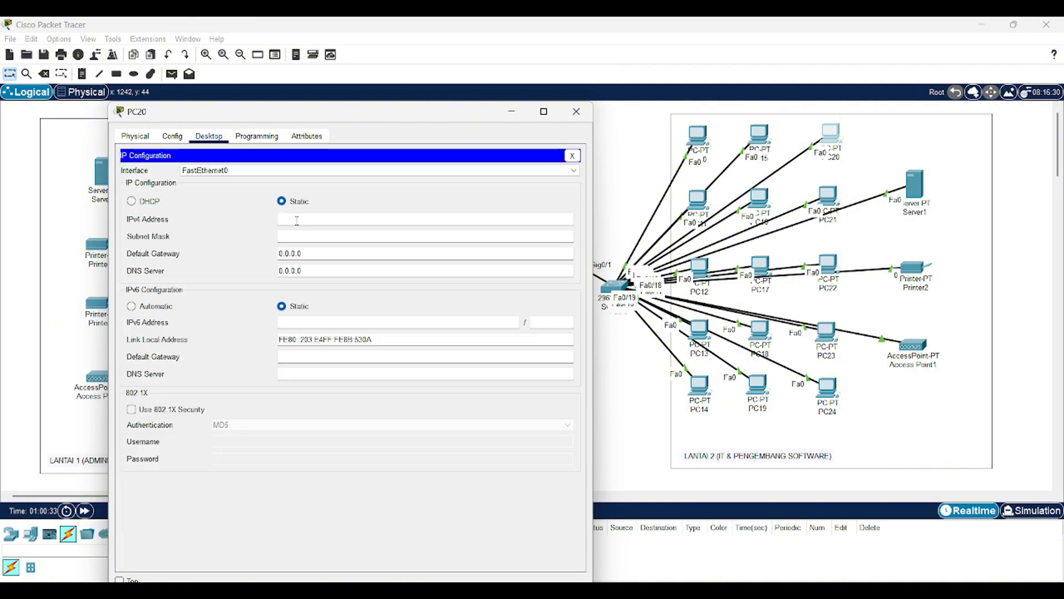
{"action": "type", "text": "10.10.57.20"}
{"action": "left_click", "coordinate": [302, 237]}
{"action": "left_click_drag", "start_coordinate": [301, 237], "coordinate": [279, 235]}
{"action": "type", "text": "2"}
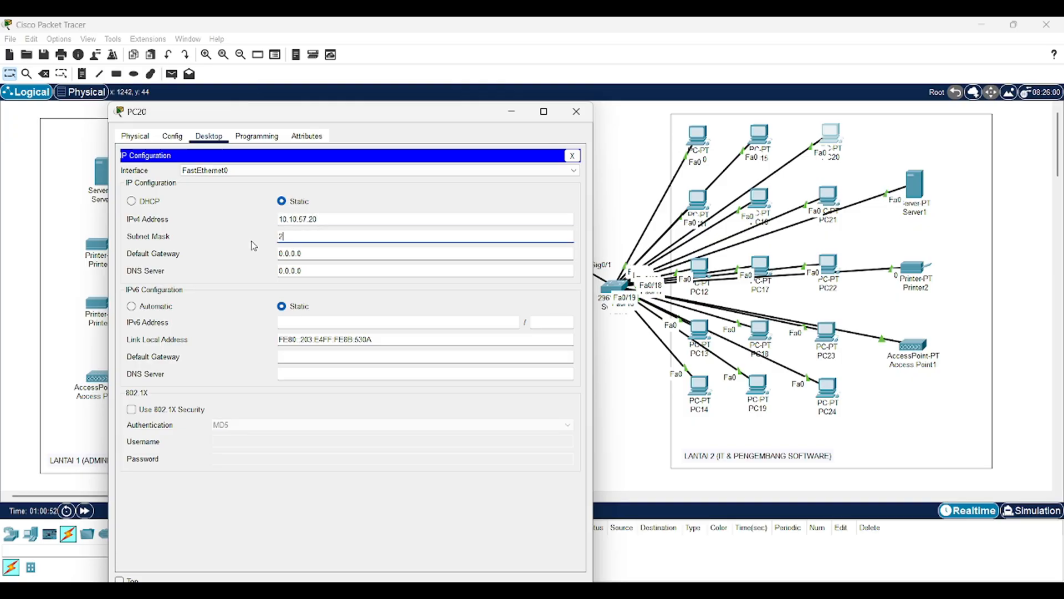
{"action": "type", "text": "55.255.255.0"}
{"action": "key", "text": "Tab"}
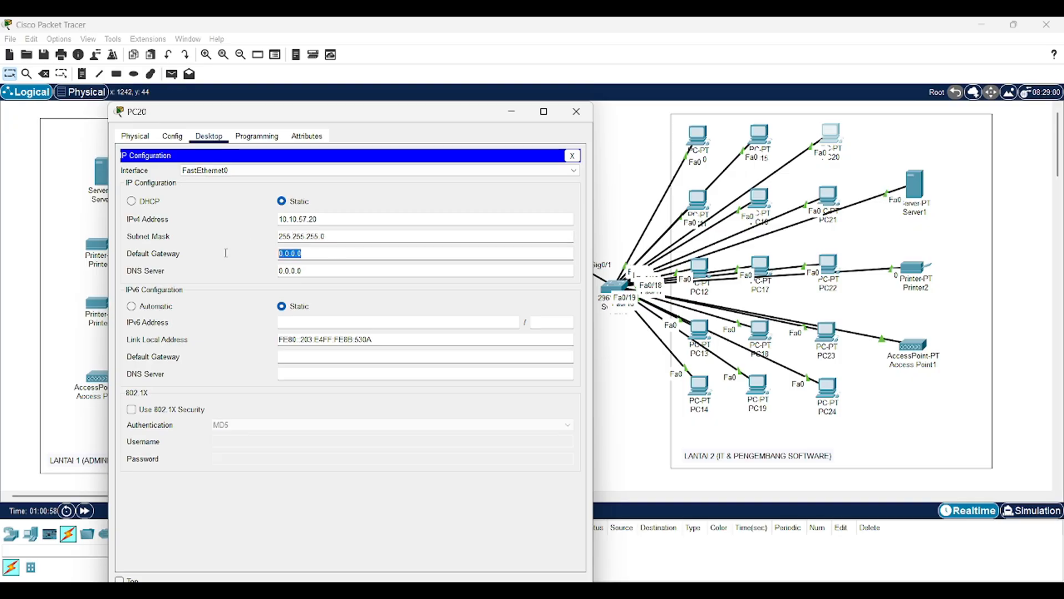
{"action": "type", "text": "10.10"}
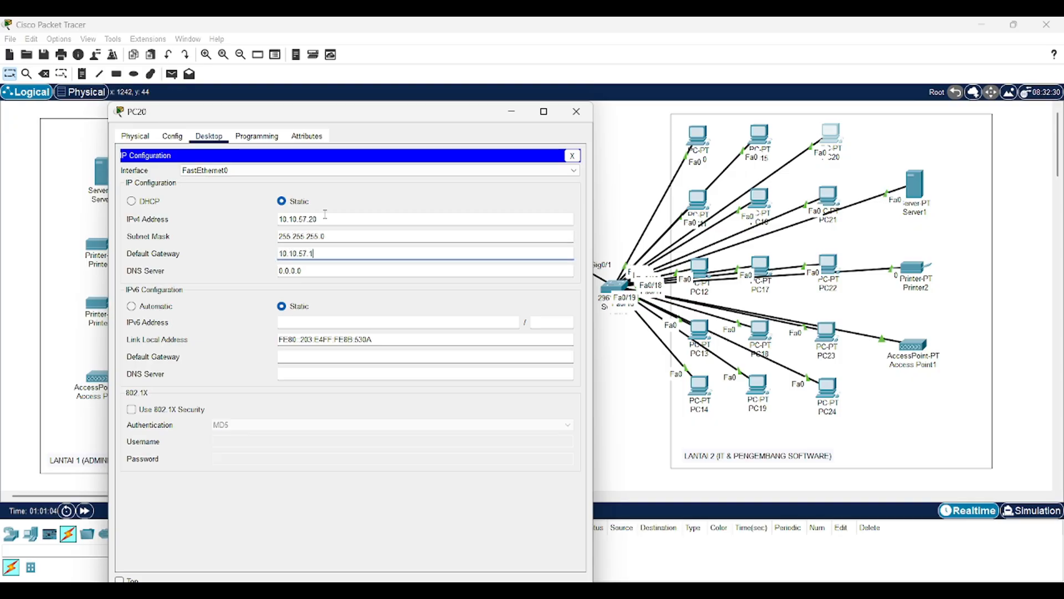
{"action": "left_click", "coordinate": [577, 111]}
- Give PC21 the static IPv4 address 10.10.57.21, subnet mask 255.255.255.0 and default gateway 10.10.57.1
{"action": "left_click", "coordinate": [827, 197]}
{"action": "left_click_drag", "start_coordinate": [653, 116], "coordinate": [373, 118]}
{"action": "left_click", "coordinate": [201, 135]}
{"action": "left_click", "coordinate": [139, 172]}
{"action": "left_click", "coordinate": [294, 217]}
{"action": "type", "text": "10."}
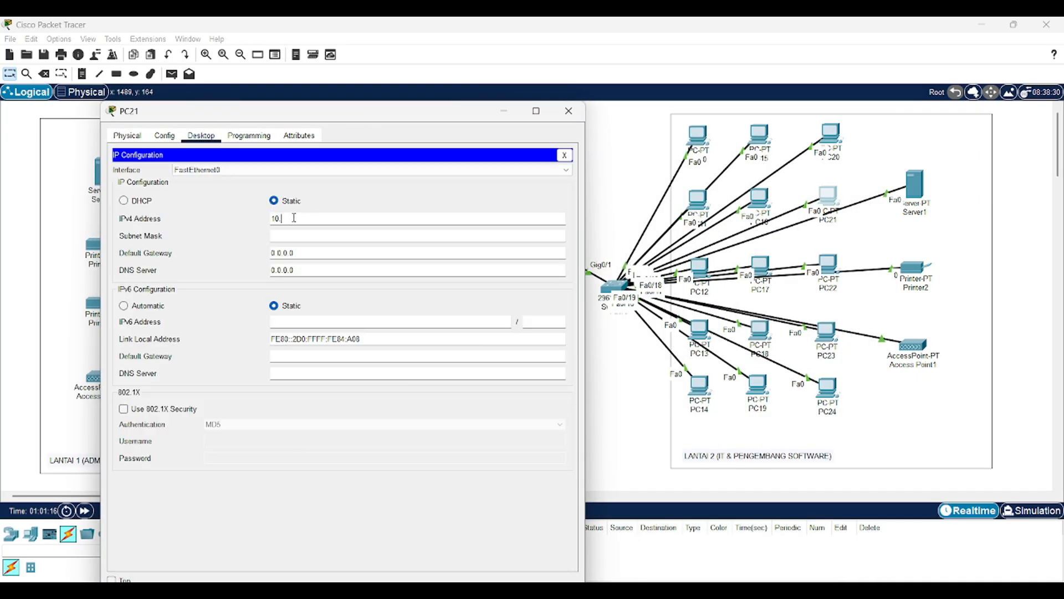
{"action": "type", "text": "10.57.21"}
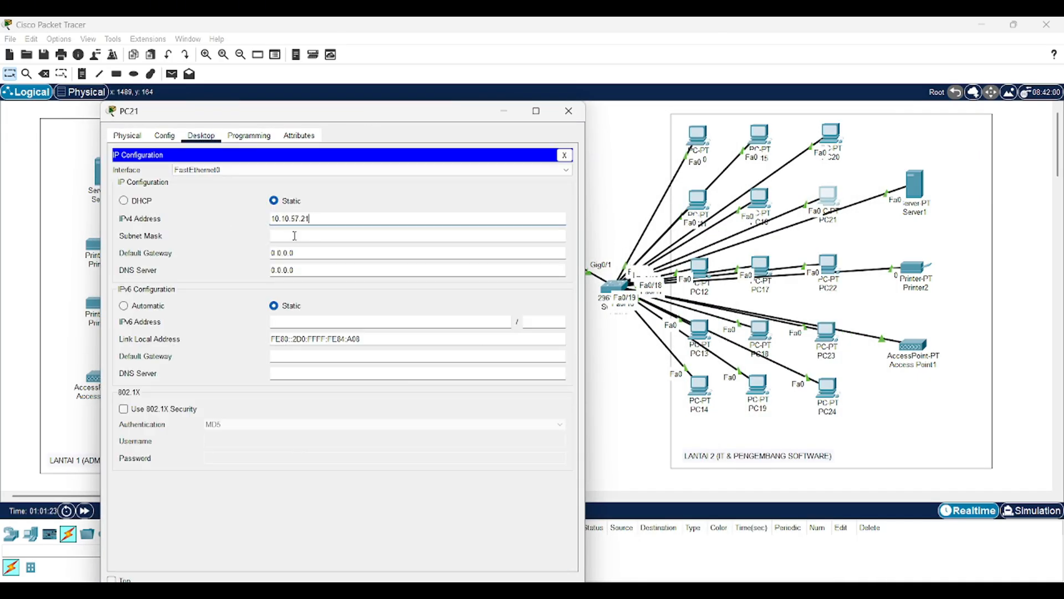
{"action": "left_click", "coordinate": [298, 235]}
{"action": "left_click_drag", "start_coordinate": [298, 238], "coordinate": [236, 248]}
{"action": "type", "text": "25"}
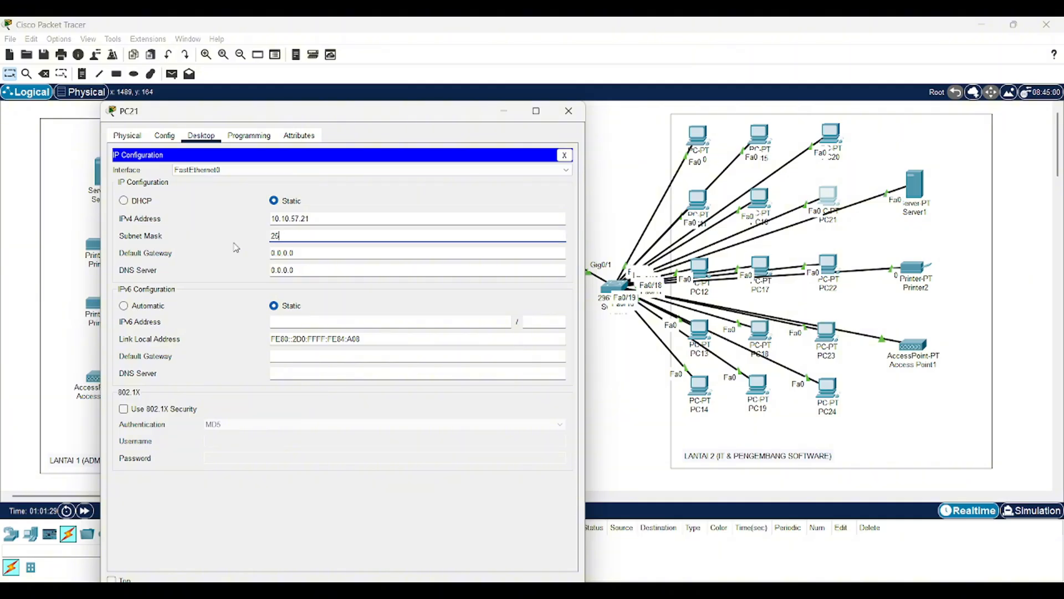
{"action": "type", "text": "5.255.255.0"}
{"action": "key", "text": "Tab"}
{"action": "type", "text": "10.10"}
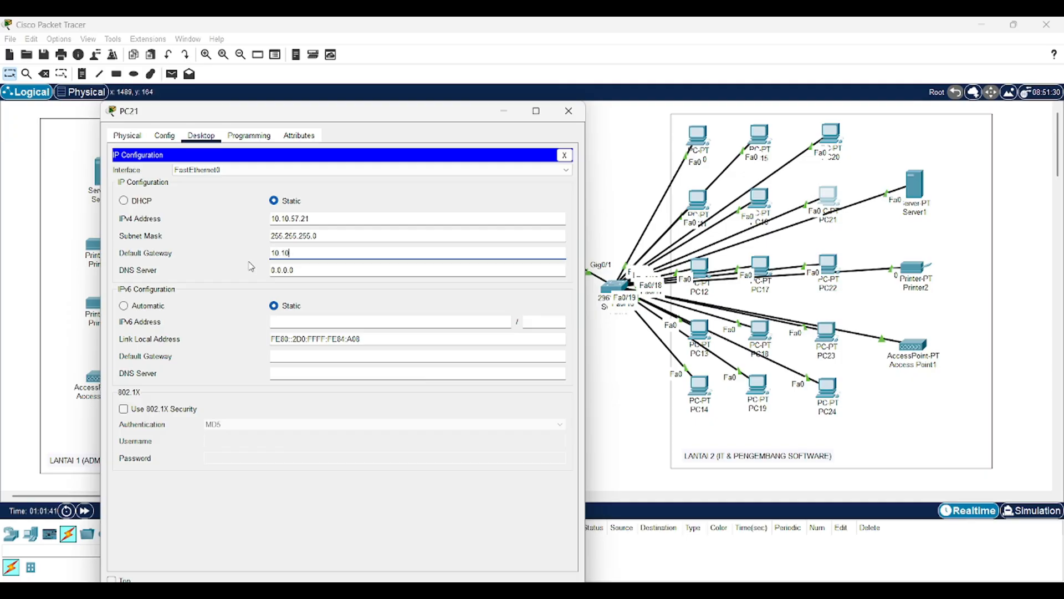
{"action": "type", "text": ".57.1"}
{"action": "left_click", "coordinate": [569, 111]}
- Give PC22 the static IPv4 address 10.10.57.22, subnet mask 255.255.255.0 and default gateway 10.10.57.1
{"action": "left_click", "coordinate": [828, 266]}
{"action": "left_click_drag", "start_coordinate": [686, 111], "coordinate": [406, 107]}
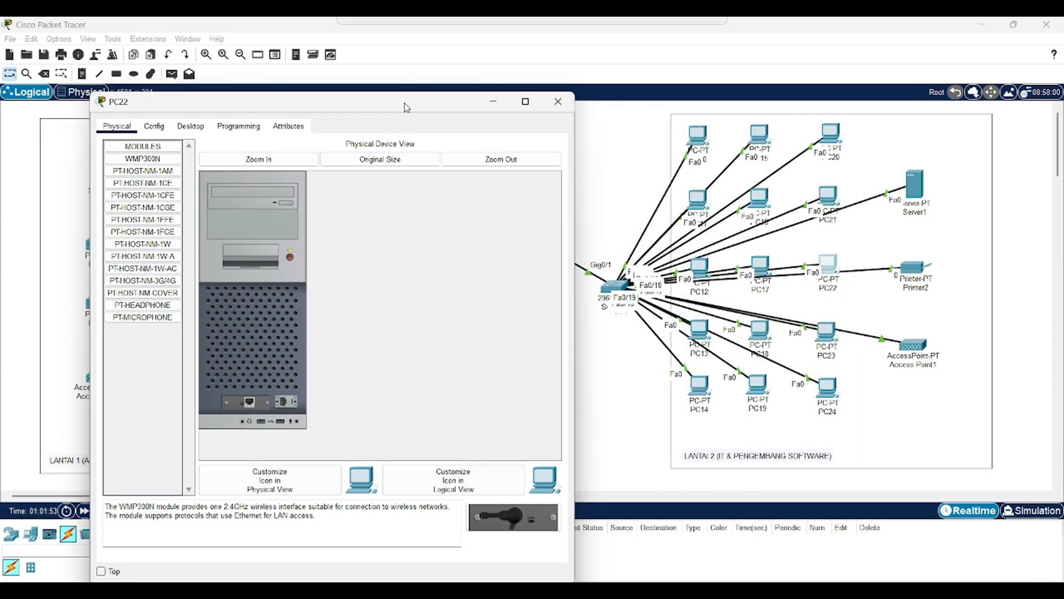
{"action": "left_click", "coordinate": [190, 125]}
{"action": "left_click", "coordinate": [147, 169]}
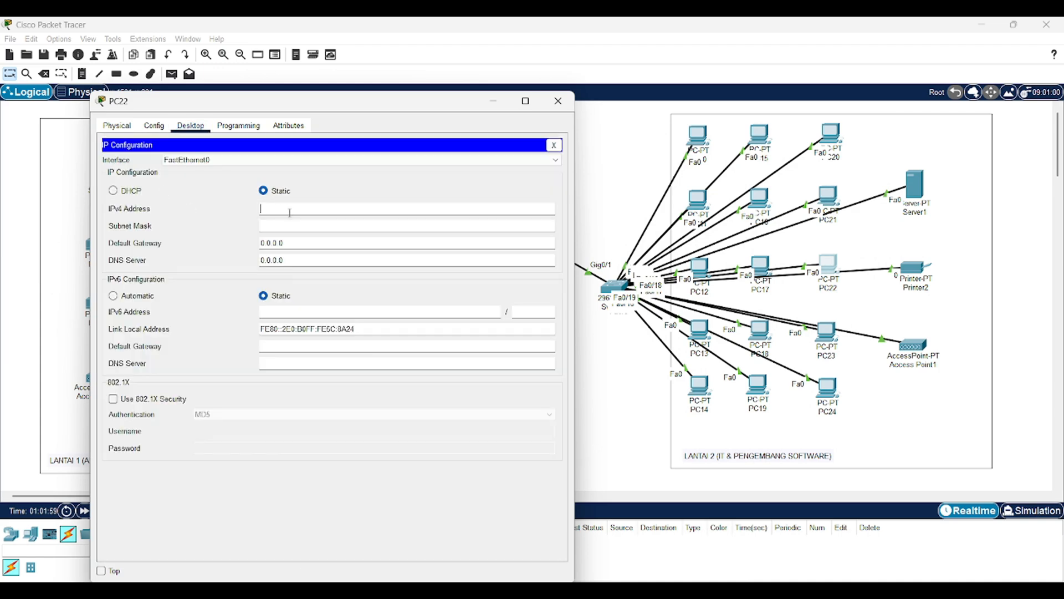
{"action": "type", "text": "10.10.57.22"}
{"action": "key", "text": "Tab"}
{"action": "key", "text": "BackSpace"}
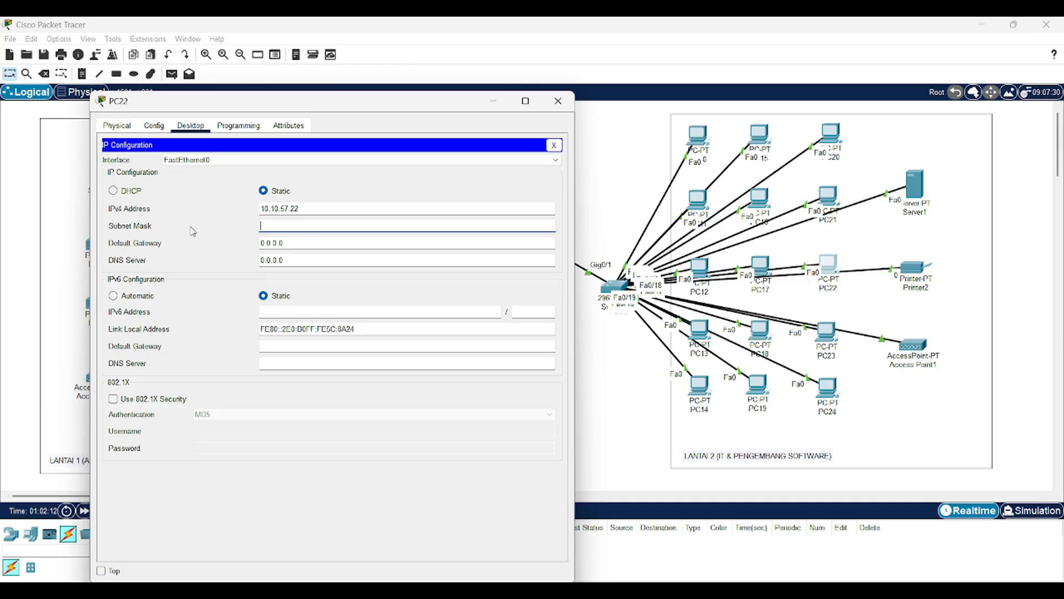
{"action": "type", "text": "255.255.255.0"}
{"action": "key", "text": "Tab"}
{"action": "type", "text": "10"}
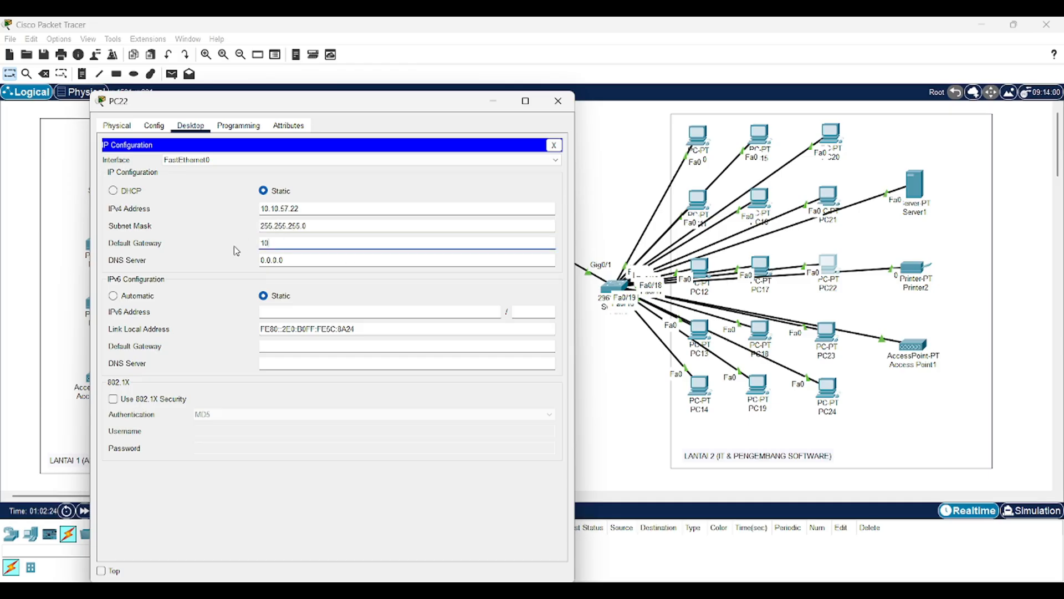
{"action": "type", "text": ".10.57.1"}
{"action": "left_click", "coordinate": [559, 101]}
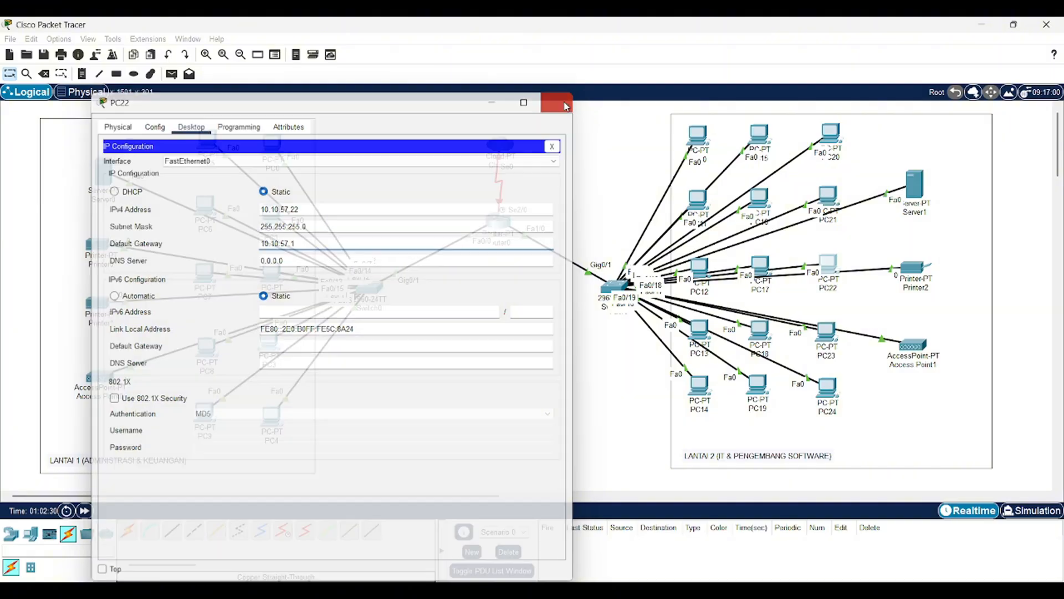
- Give PC23 the static IPv4 address 10.10.57.23, subnet mask 255.255.255.0 and default gateway 10.10.57.1
{"action": "left_click", "coordinate": [824, 330]}
{"action": "left_click_drag", "start_coordinate": [628, 111], "coordinate": [338, 115]}
{"action": "left_click", "coordinate": [183, 129]}
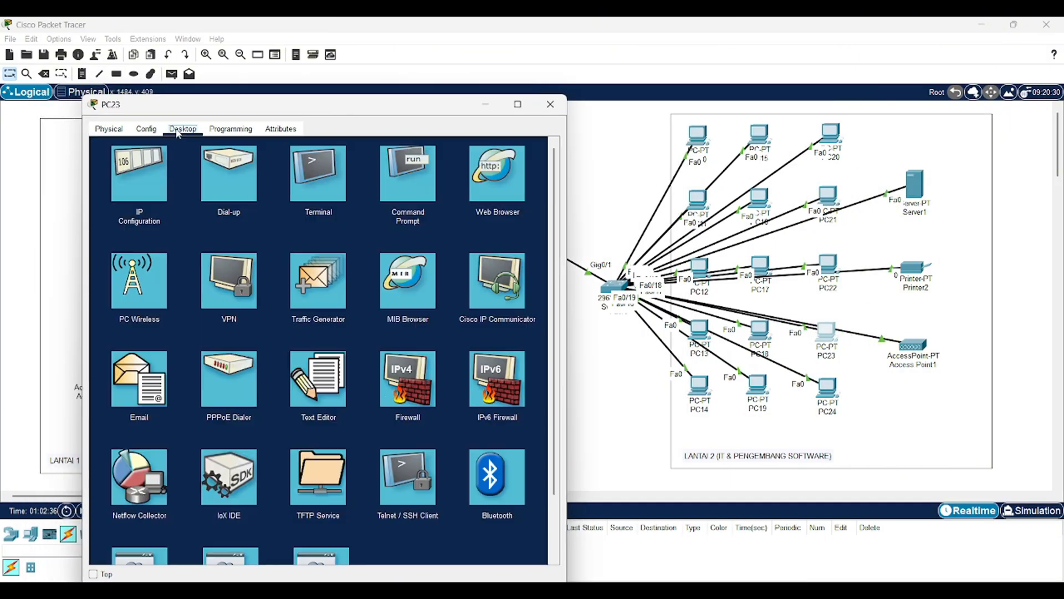
{"action": "left_click", "coordinate": [159, 172]}
{"action": "left_click", "coordinate": [264, 213]}
{"action": "type", "text": "10.10."}
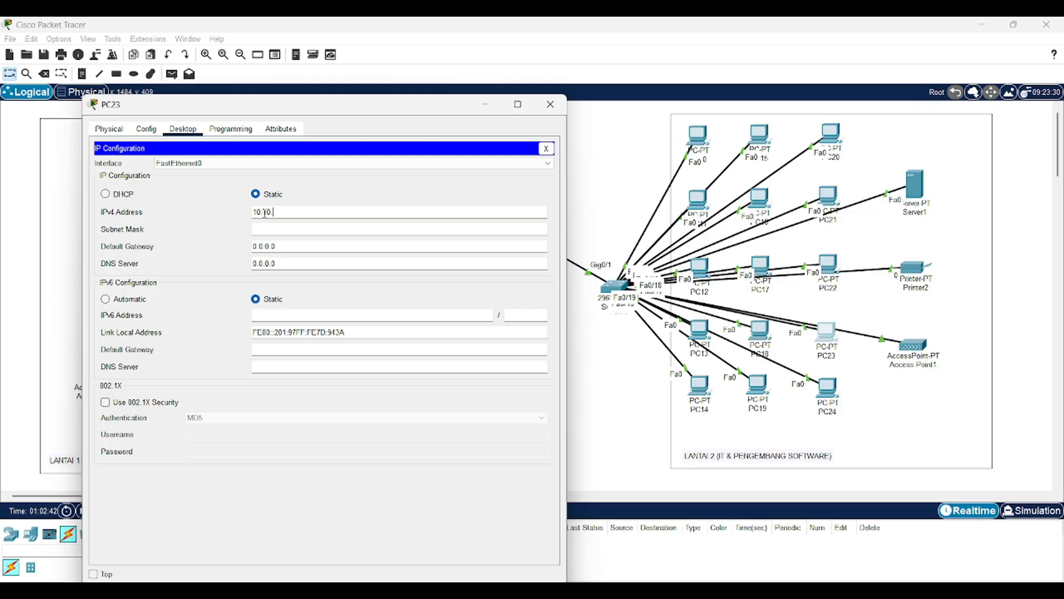
{"action": "type", "text": "57.23"}
{"action": "left_click_drag", "start_coordinate": [286, 231], "coordinate": [232, 238]}
{"action": "key", "text": "BackSpace"}
{"action": "type", "text": "255.255.255.0"}
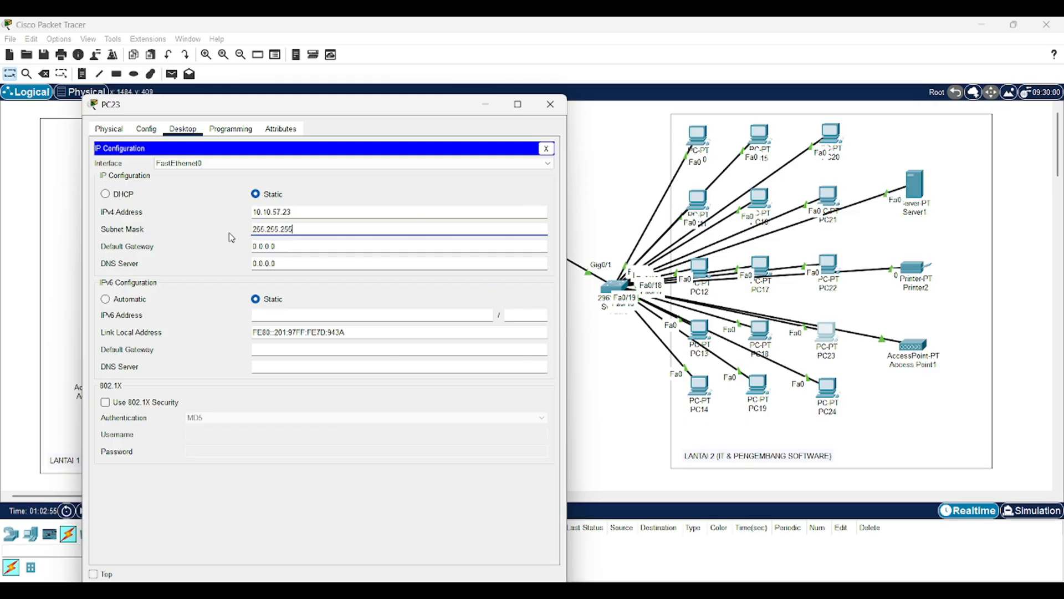
{"action": "left_click", "coordinate": [299, 244]}
{"action": "left_click_drag", "start_coordinate": [279, 244], "coordinate": [234, 247]}
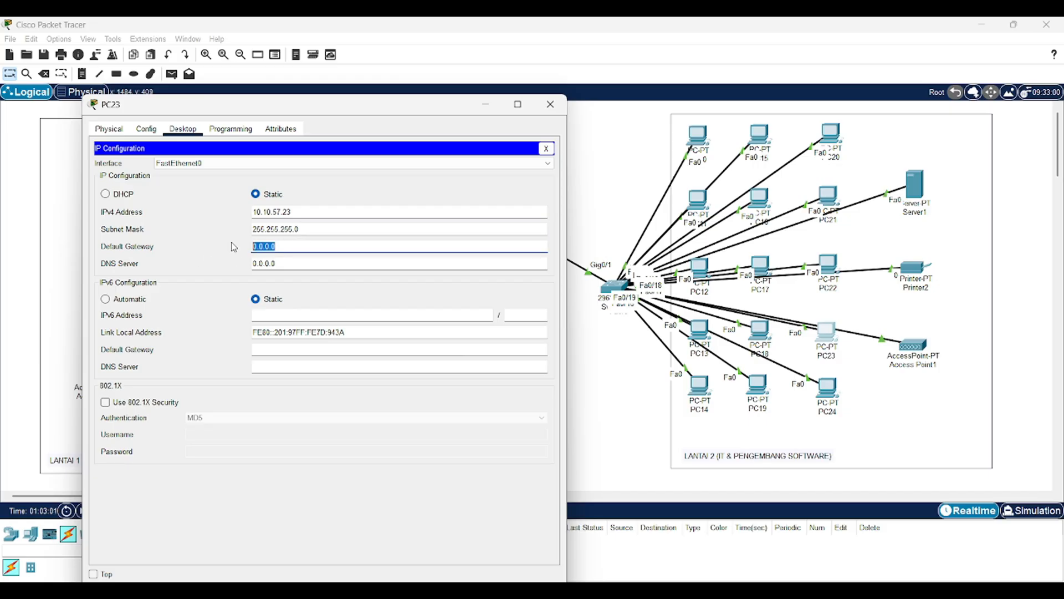
{"action": "key", "text": "BackSpace"}
{"action": "type", "text": "10.10.57.1"}
{"action": "left_click", "coordinate": [548, 105]}
- Give PC24 the static IPv4 address 10.10.57.24, subnet mask 255.255.255.0 and default gateway 10.10.57.1
{"action": "left_click", "coordinate": [831, 391]}
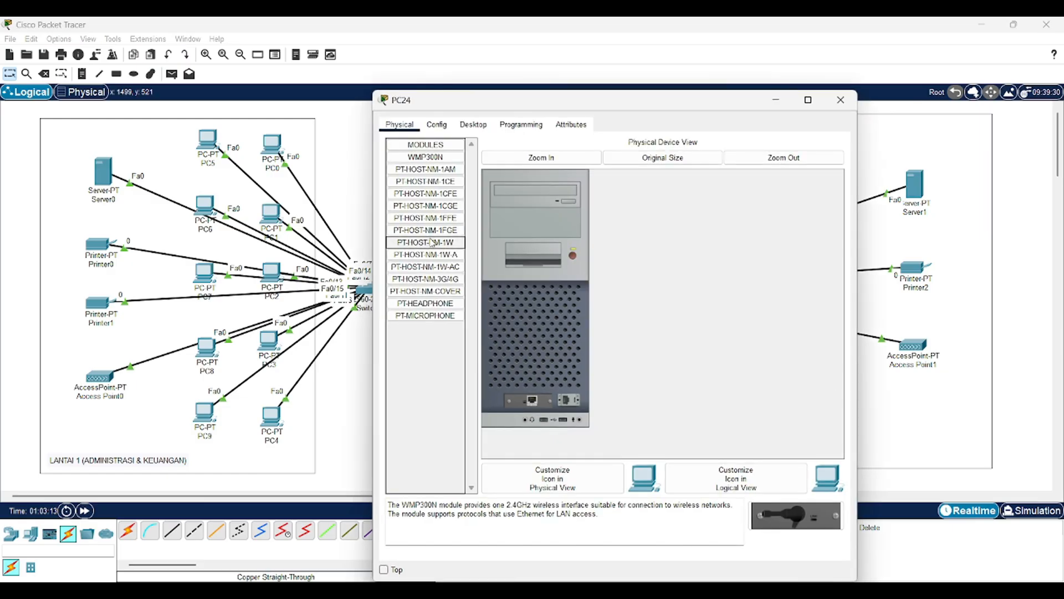
{"action": "left_click", "coordinate": [473, 124]}
{"action": "left_click_drag", "start_coordinate": [554, 100], "coordinate": [241, 67]}
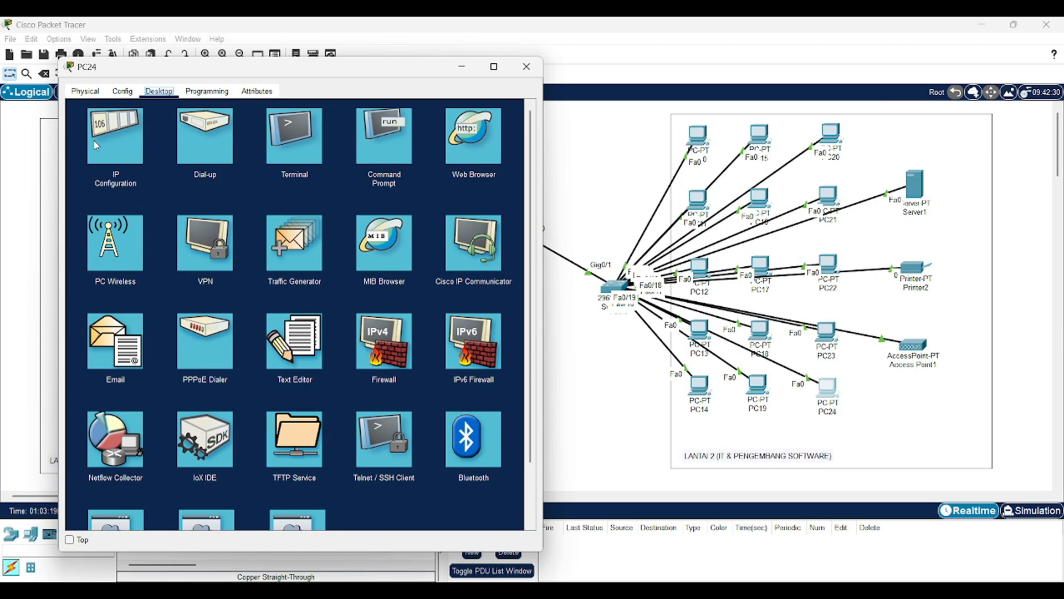
{"action": "left_click", "coordinate": [96, 145]}
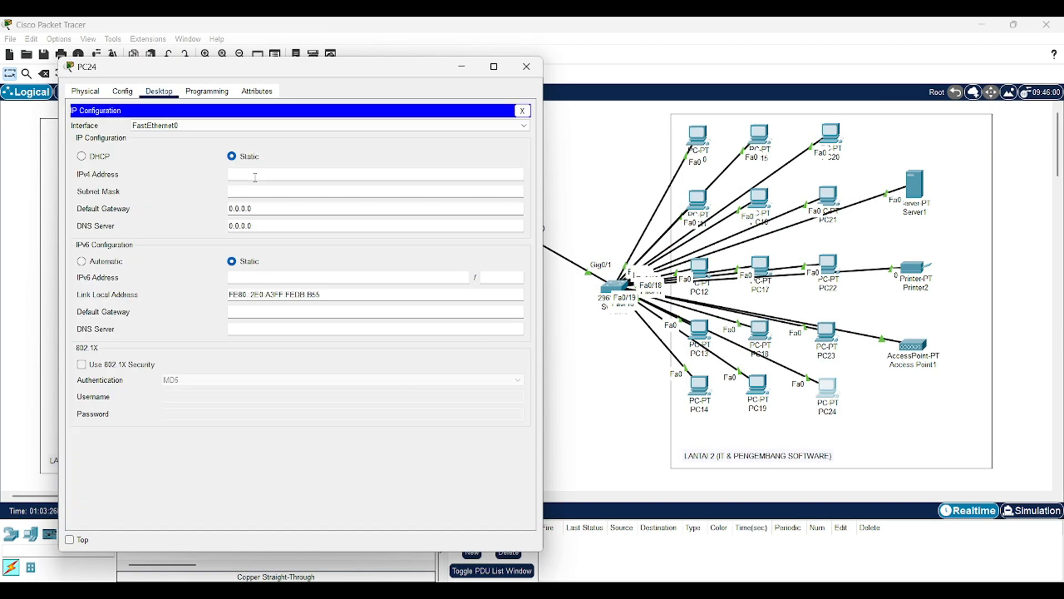
{"action": "type", "text": "19"}
{"action": "key", "text": "BackSpace"}
{"action": "type", "text": "0.57.24"}
{"action": "key", "text": "Tab"}
{"action": "type", "text": "255.255.255.0"}
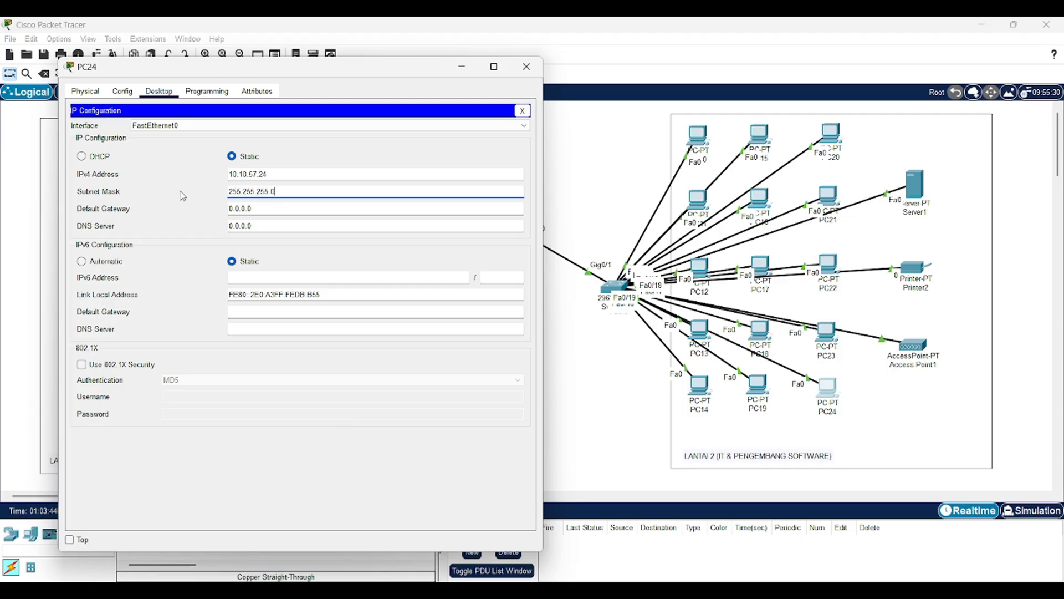
{"action": "key", "text": "Tab"}
{"action": "key", "text": "BackSpace"}
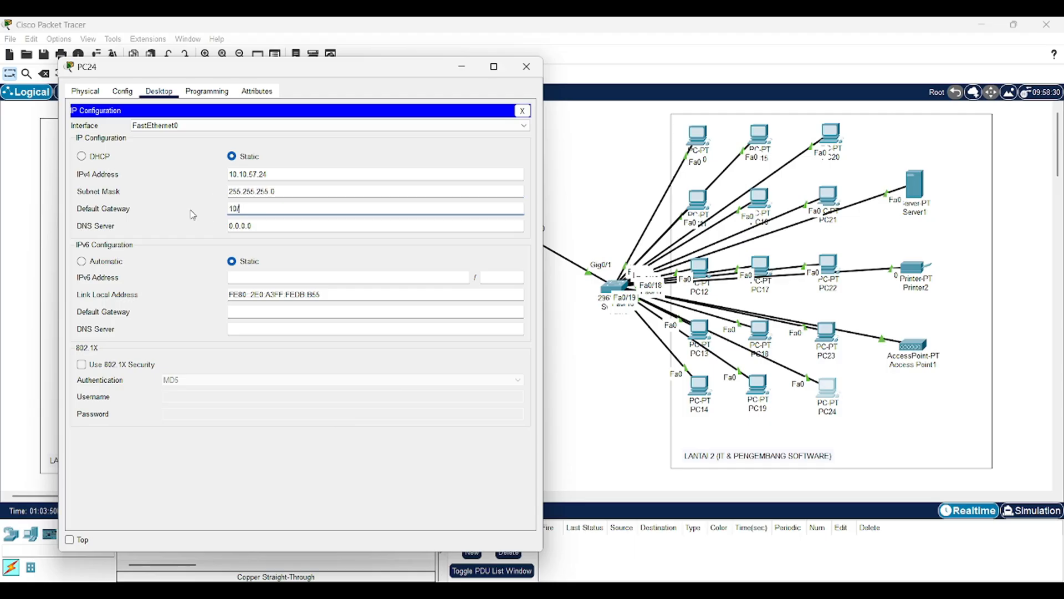
{"action": "type", "text": "10.10.57.1"}
{"action": "left_click", "coordinate": [526, 66]}
- Give Server1 the static IPv4 address 10.10.57.2 and subnet mask 255.255.255.0, and enter the floor 2 default gateway
{"action": "left_click", "coordinate": [914, 186]}
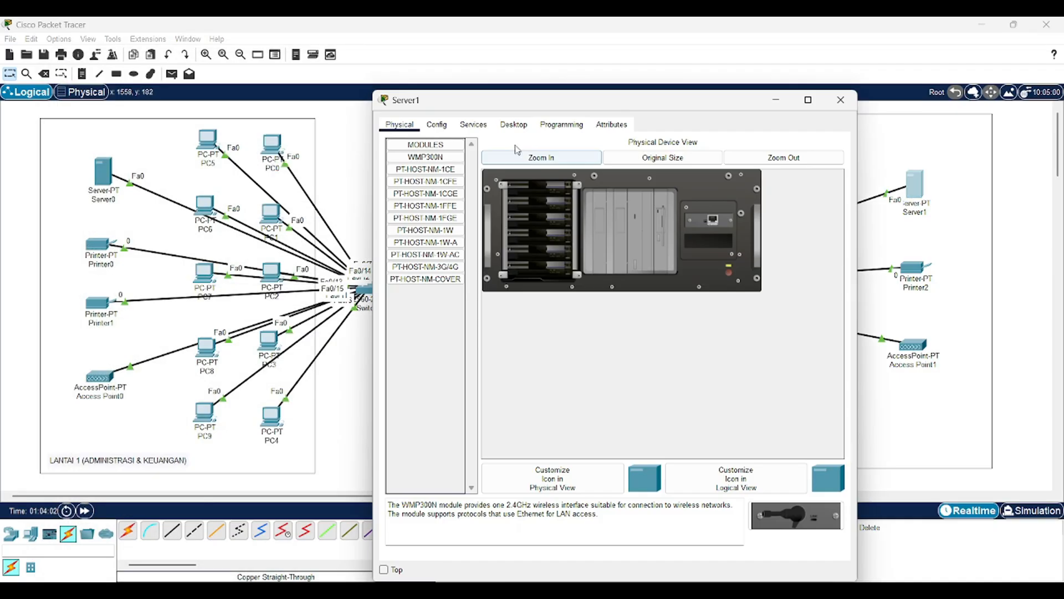
{"action": "left_click", "coordinate": [514, 124]}
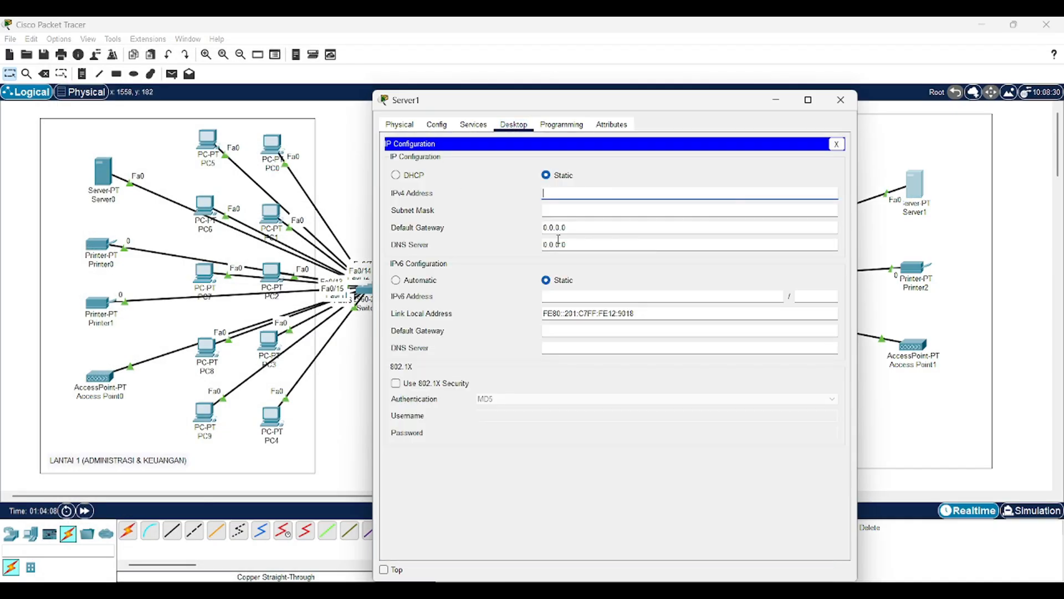
{"action": "type", "text": "10."}
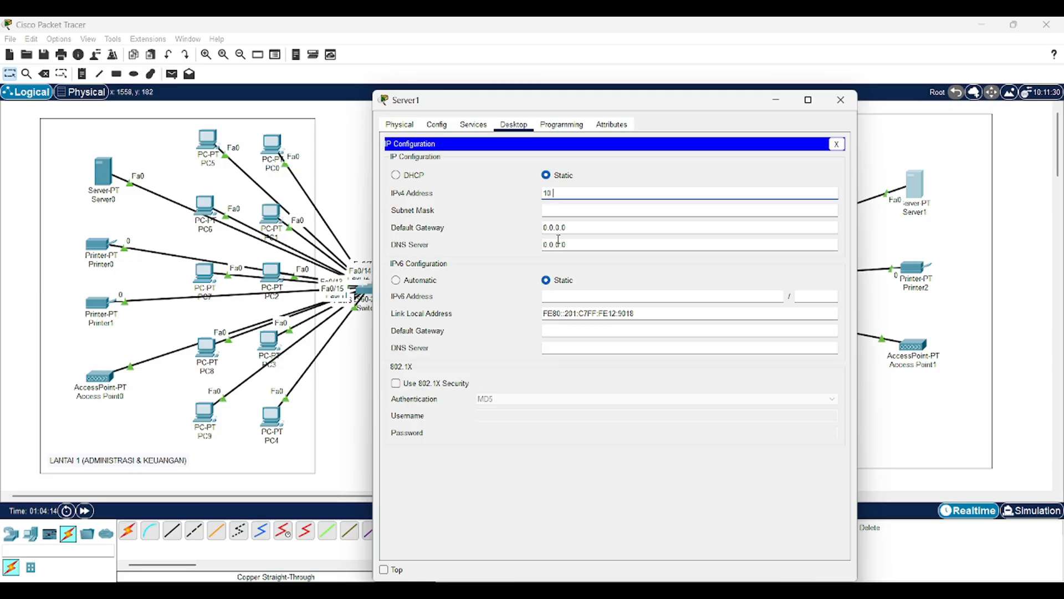
{"action": "type", "text": "10.57.2"}
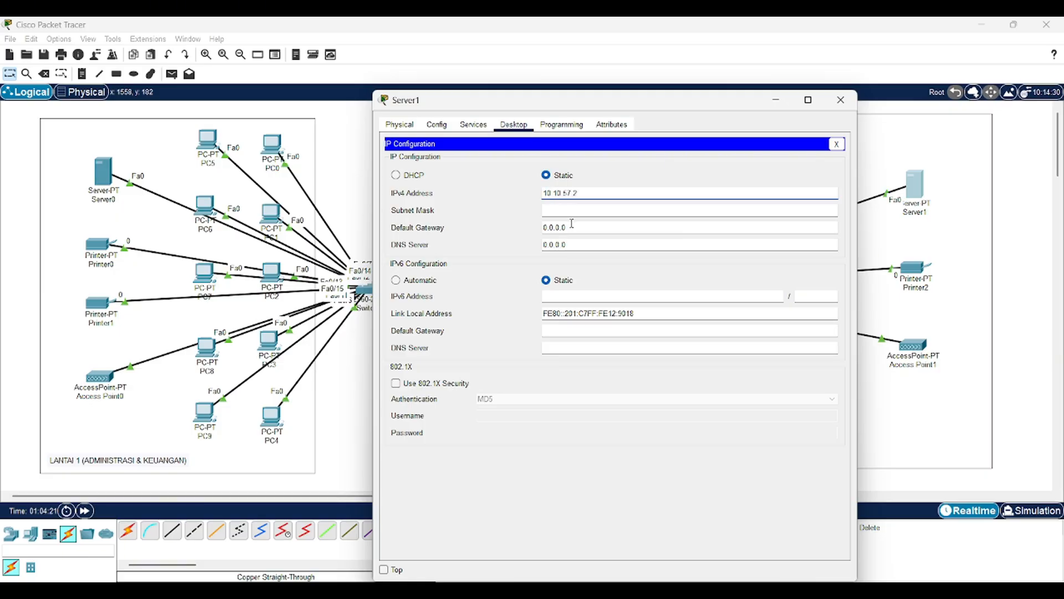
{"action": "key", "text": "Tab"}
{"action": "type", "text": "255.255.255.0"}
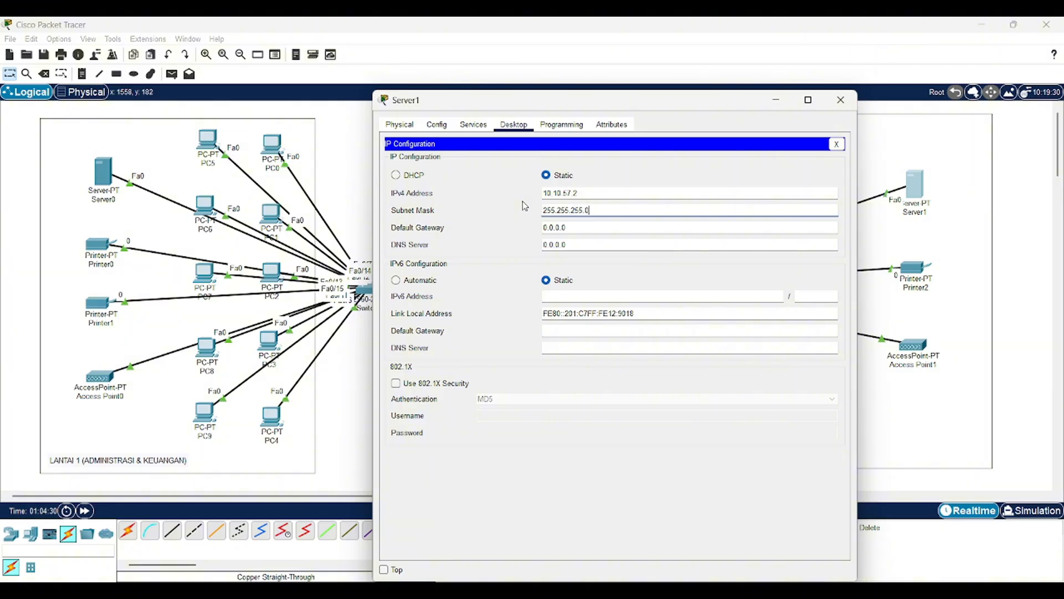
{"action": "key", "text": "Tab"}
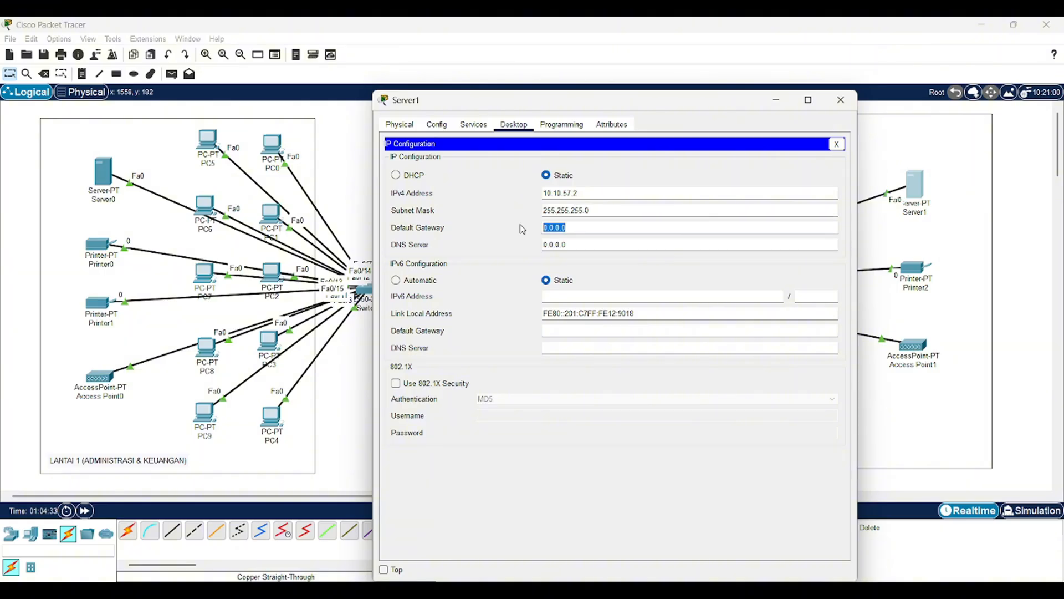
{"action": "type", "text": "10.10."}
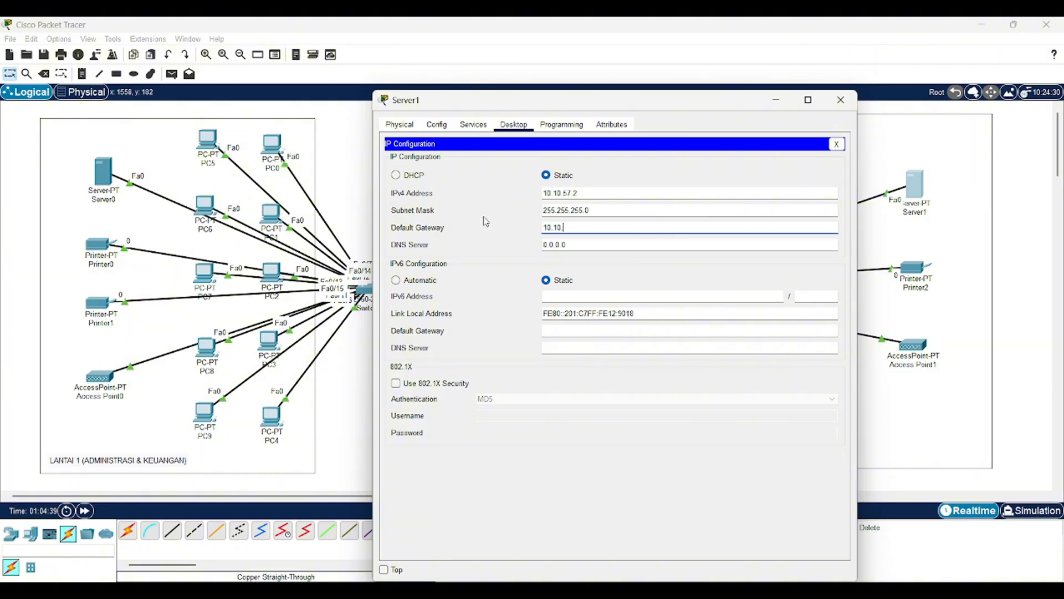
{"action": "type", "text": "57"}
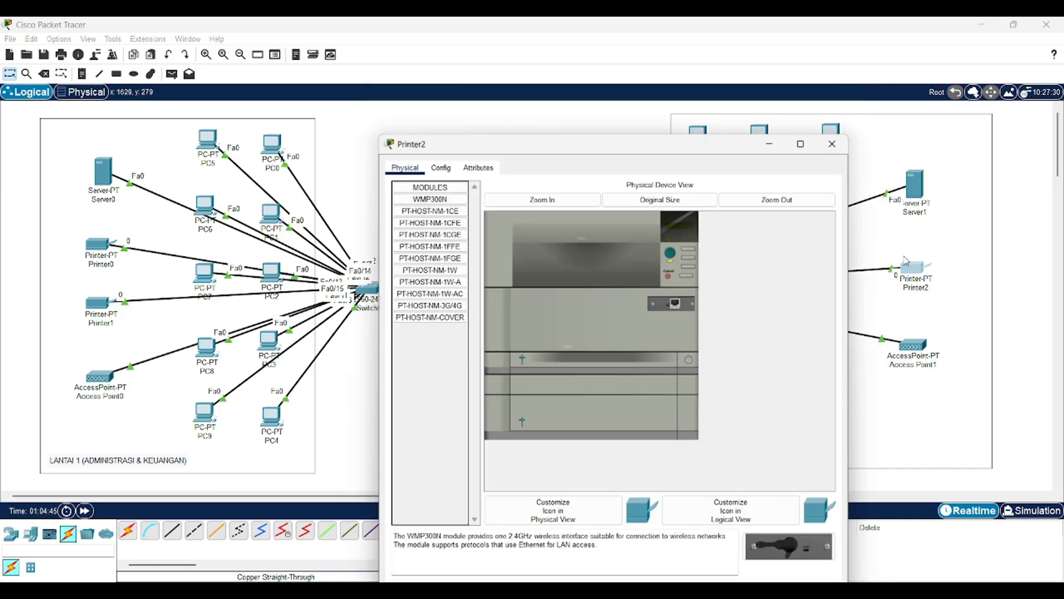
- Give Printer2's FastEthernet0 interface the static IPv4 address 10.10.57.3 and subnet mask 255.255.255.0
{"action": "left_click", "coordinate": [437, 161]}
{"action": "left_click", "coordinate": [417, 219]}
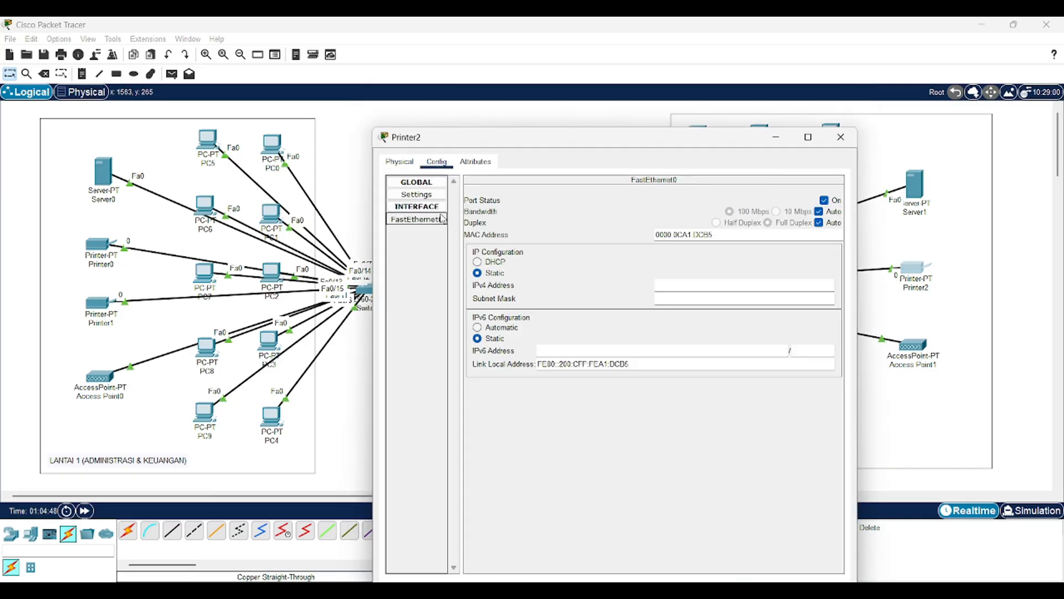
{"action": "left_click", "coordinate": [672, 285]}
{"action": "type", "text": "10.10.57.3"}
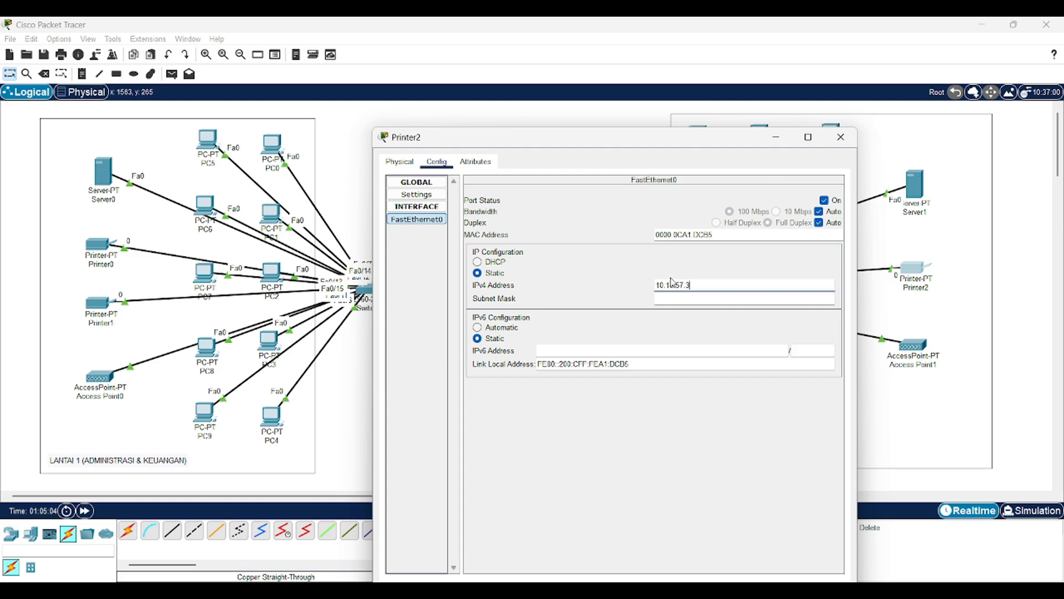
{"action": "key", "text": "Tab"}
{"action": "type", "text": "255.255.255.0"}
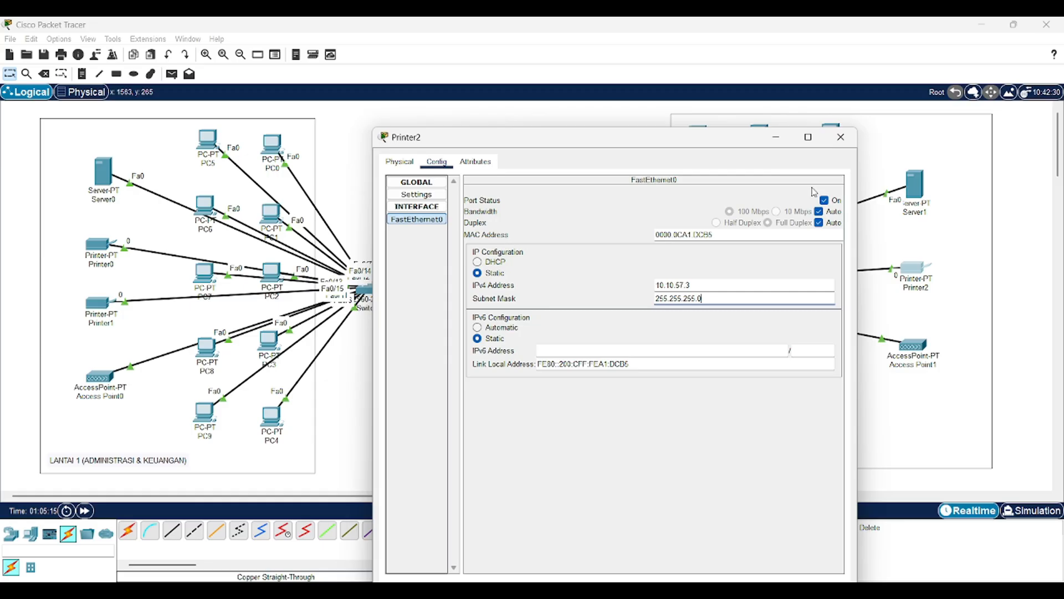
{"action": "left_click", "coordinate": [841, 137]}
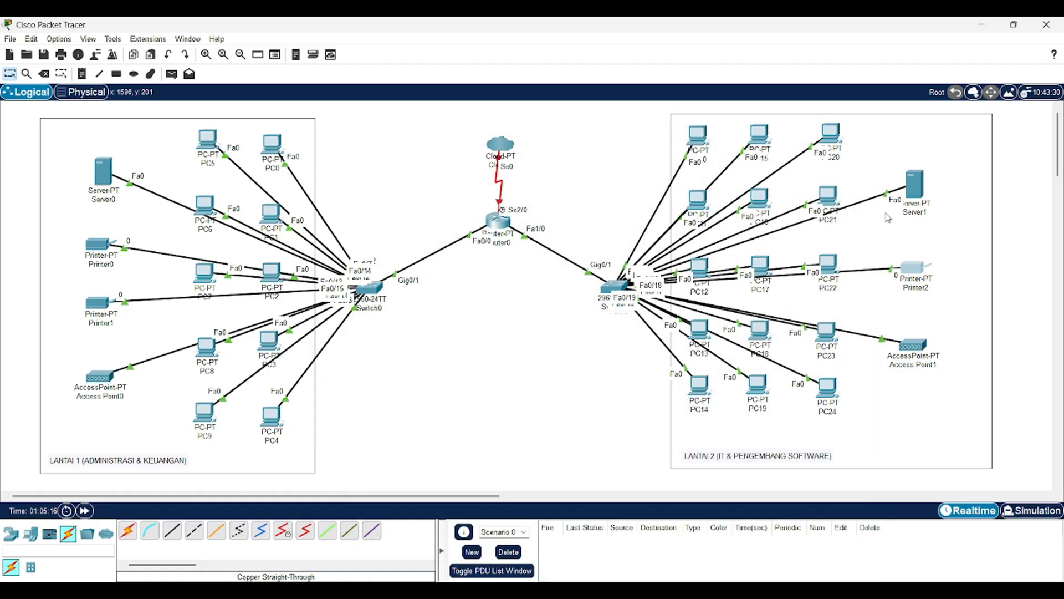
- Nudge the LANTAI 2 (IT & PENGEMBANG SOFTWARE) label slightly within the floor 2 area
{"action": "left_click", "coordinate": [928, 328]}
{"action": "left_click_drag", "start_coordinate": [876, 291], "coordinate": [739, 456]}
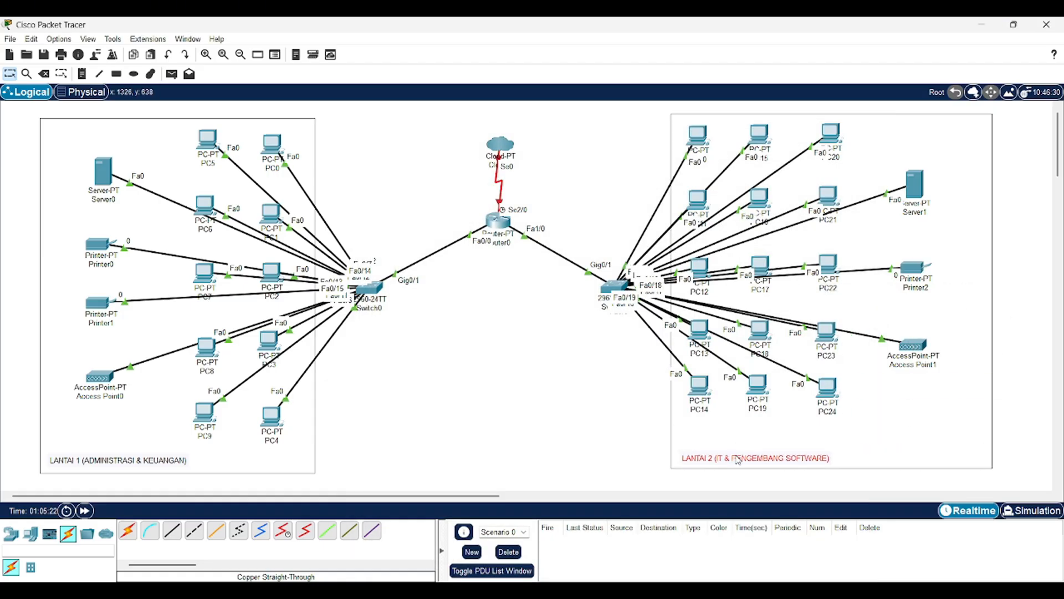
- Check the Port 0 and Port 1 configuration of Access Point1 for any address settings
{"action": "left_click", "coordinate": [914, 345]}
{"action": "left_click", "coordinate": [437, 124]}
{"action": "left_click", "coordinate": [412, 183]}
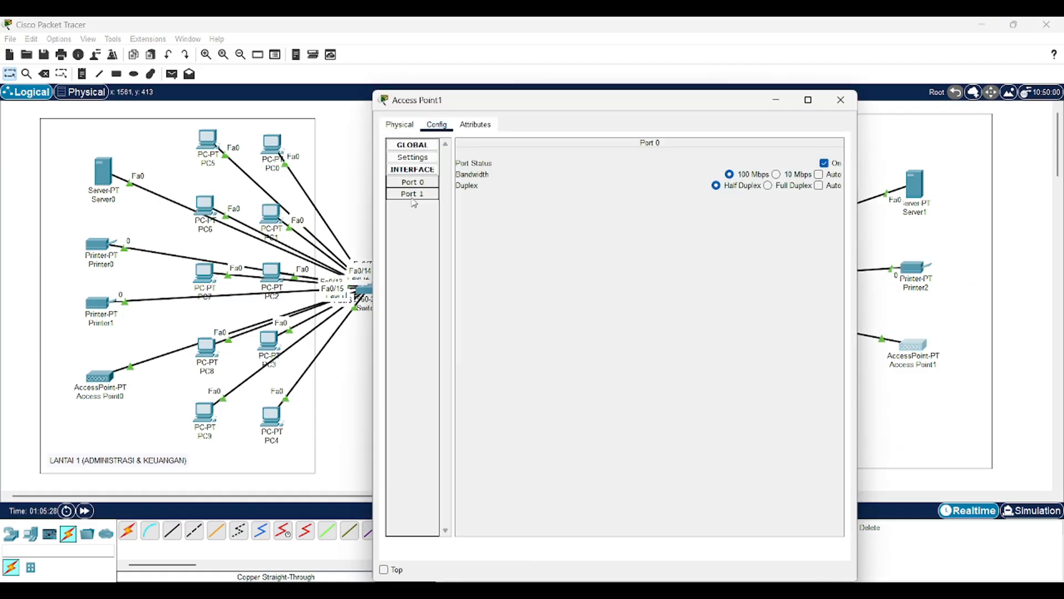
{"action": "left_click", "coordinate": [412, 193]}
{"action": "left_click", "coordinate": [412, 182]}
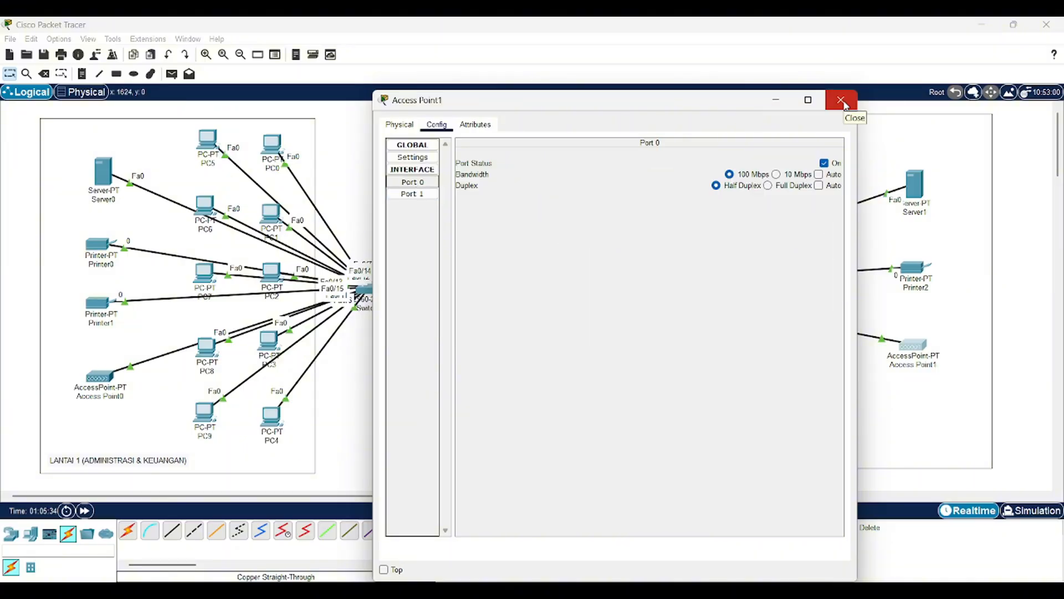
{"action": "left_click", "coordinate": [852, 100]}
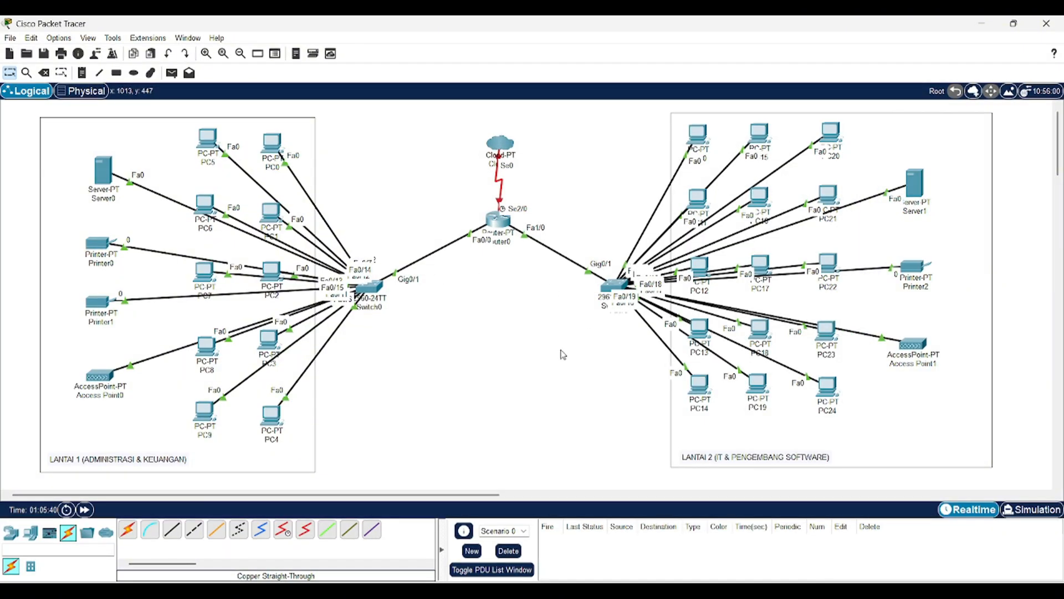
- Enter global configuration mode in Switch0's command line with enable and configure terminal
{"action": "left_click", "coordinate": [367, 287]}
{"action": "left_click", "coordinate": [465, 124]}
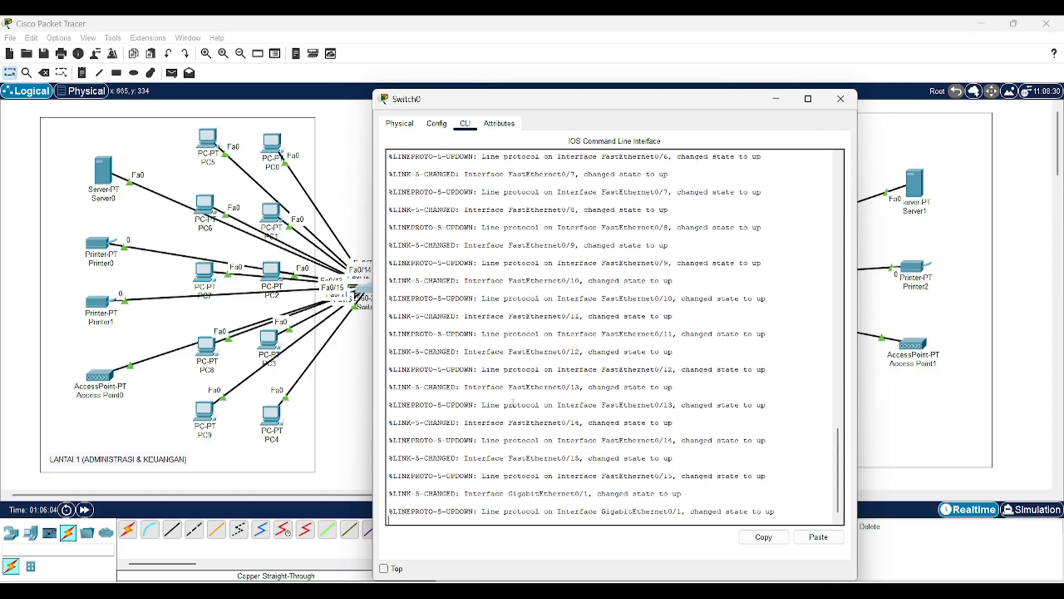
{"action": "key", "text": "Return"}
{"action": "type", "text": "E"}
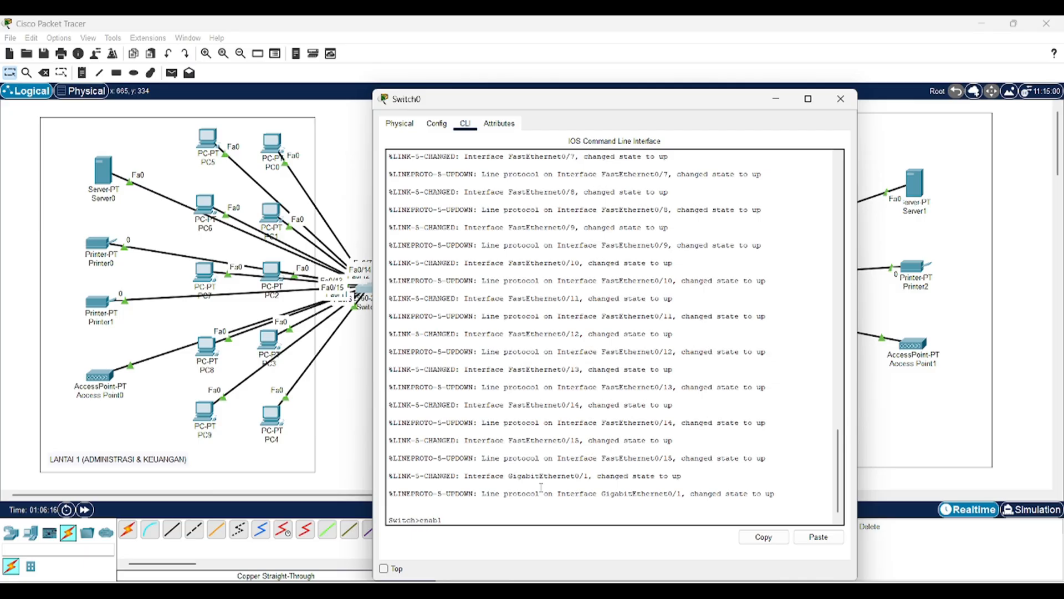
{"action": "key", "text": "Return"}
{"action": "type", "text": "con"}
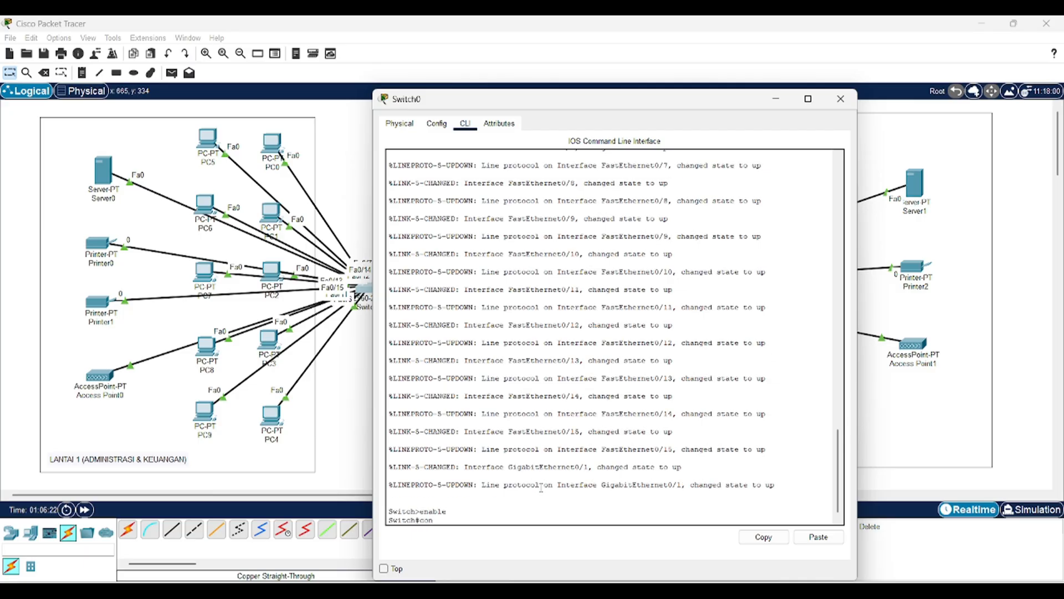
{"action": "type", "text": "figure terminal"}
{"action": "key", "text": "Return"}
- Create VLAN 20 on Switch0 and name it Administrasi
{"action": "type", "text": "v"}
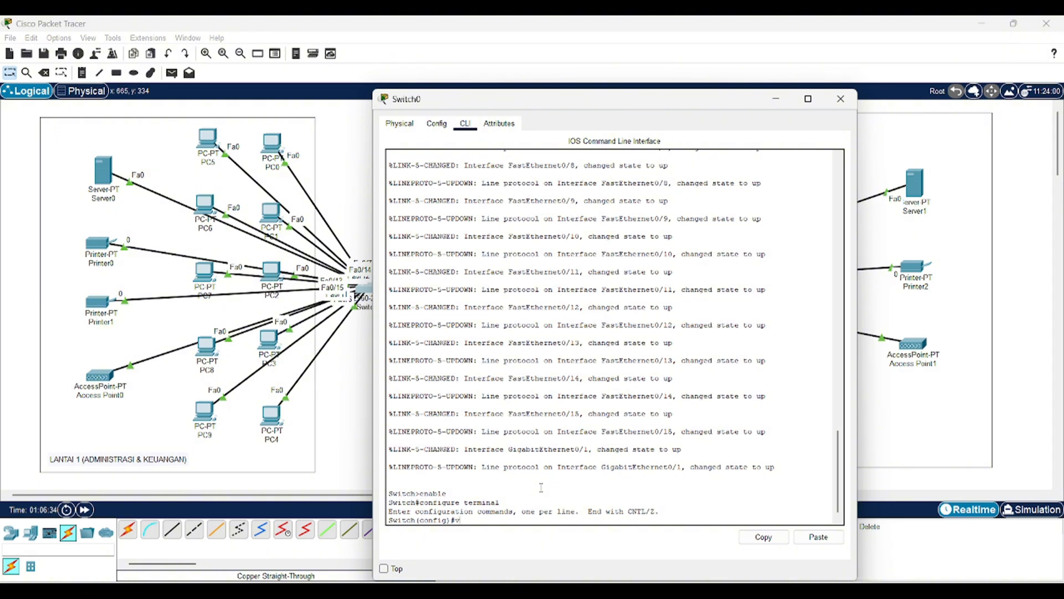
{"action": "type", "text": "lan 20"}
{"action": "key", "text": "Return"}
{"action": "type", "text": "nfig-vlan)#name A"}
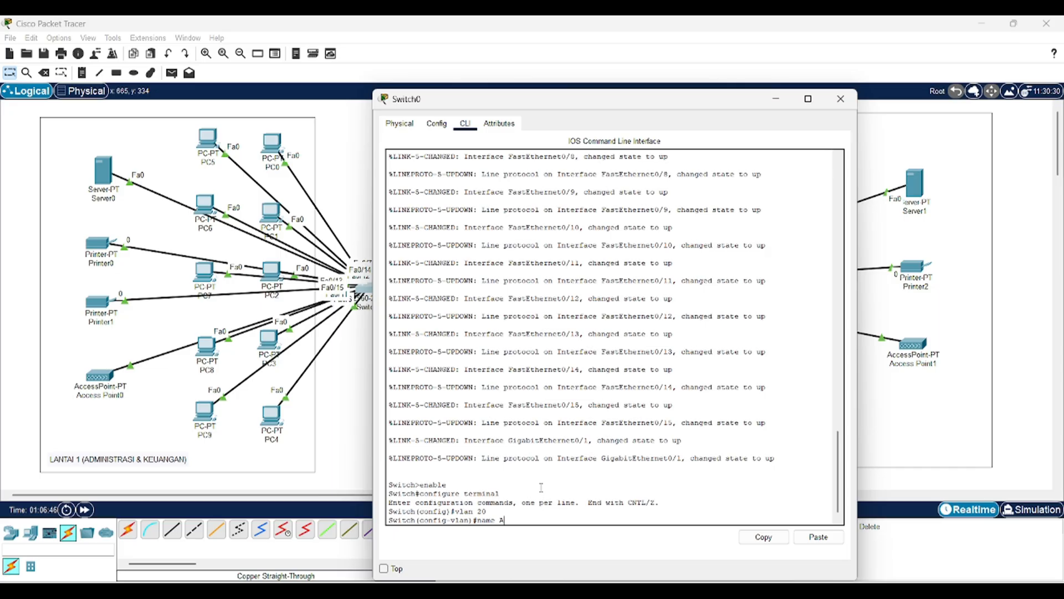
{"action": "type", "text": "dministrasi"}
{"action": "key", "text": "Return"}
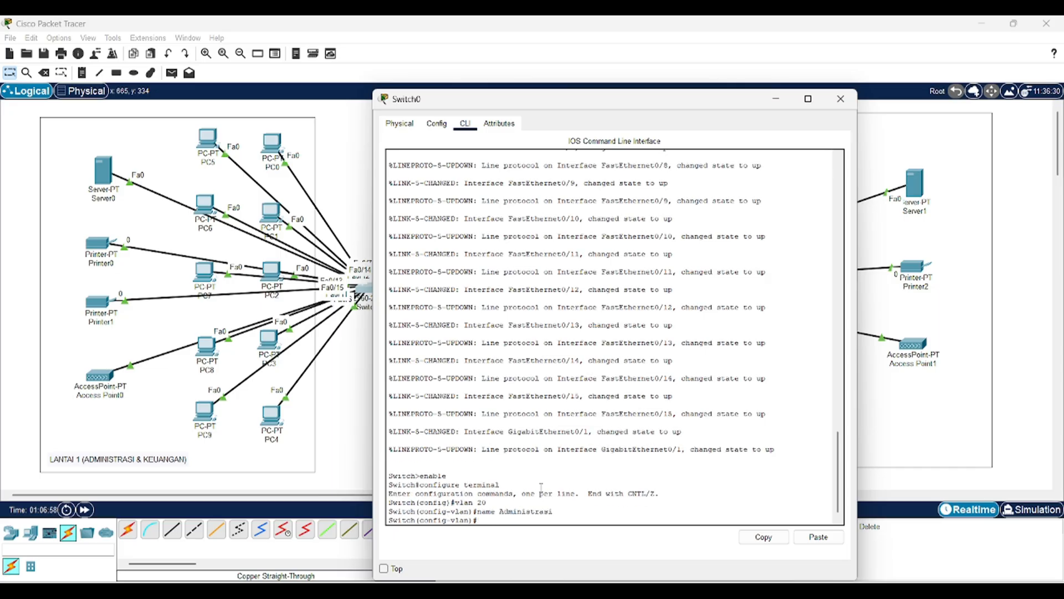
- Set Switch0's interface range FastEthernet0/1 - 15 to access mode and assign it to VLAN 20
{"action": "type", "text": "interface range FastEthernet0"}
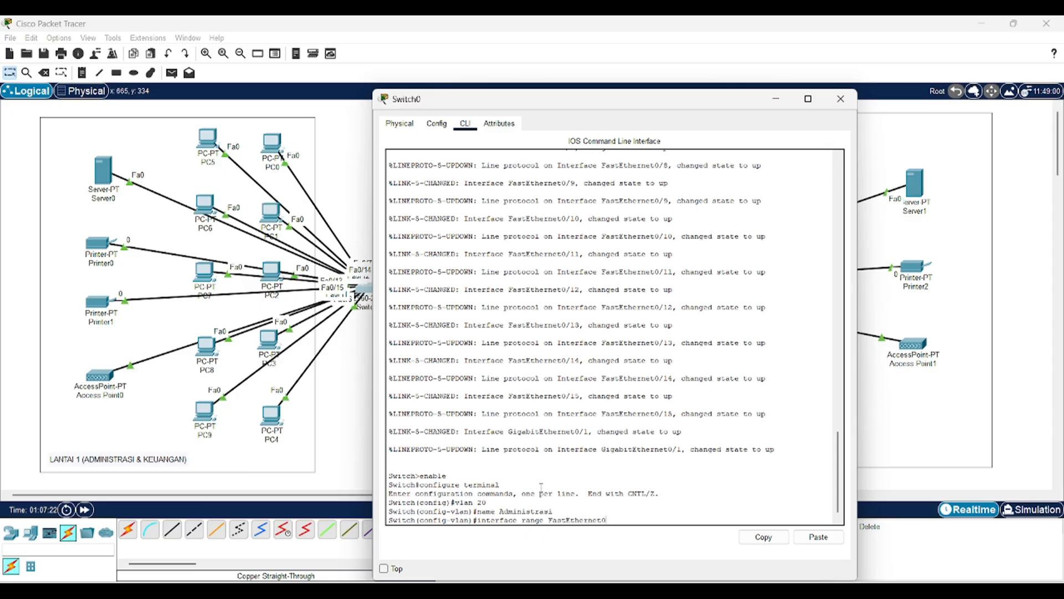
{"action": "type", "text": "/1 - 15"}
{"action": "key", "text": "Return"}
{"action": "type", "text": "switchport"}
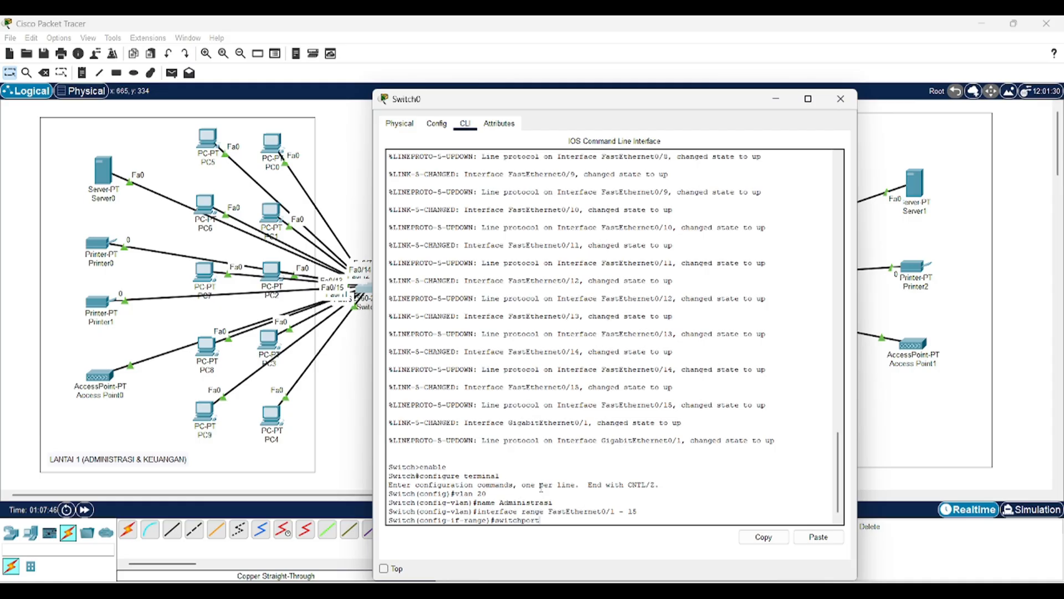
{"action": "type", "text": " mode access"}
{"action": "key", "text": "Return"}
{"action": "type", "text": "switch"}
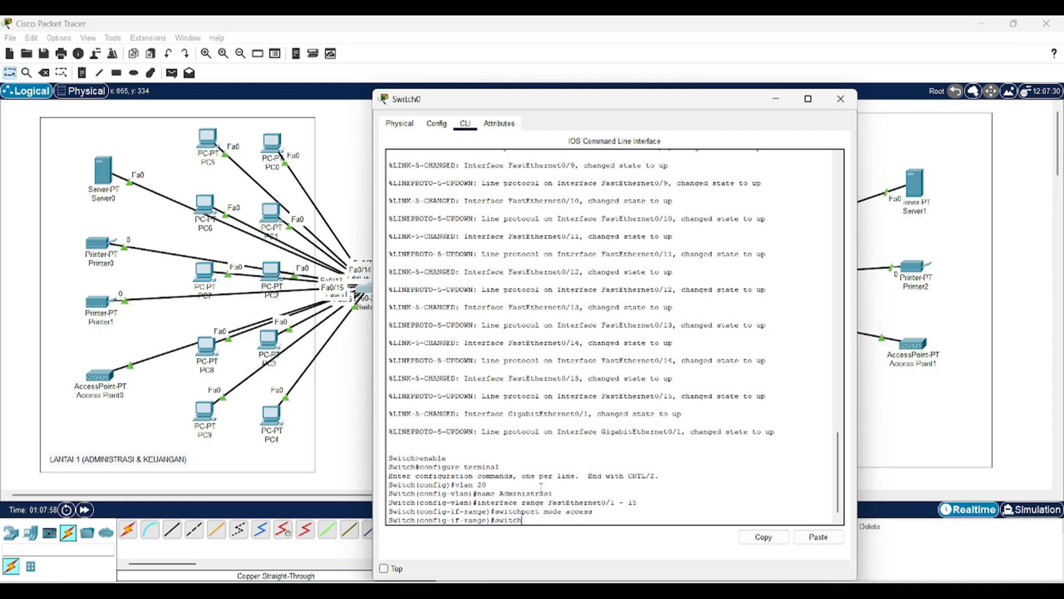
{"action": "type", "text": "port access vlan 20"}
{"action": "key", "text": "Return"}
- Set Switch0's GigabitEthernet0/1 interface to trunk mode, exit the interface configuration and close the switch window
{"action": "type", "text": "interface"}
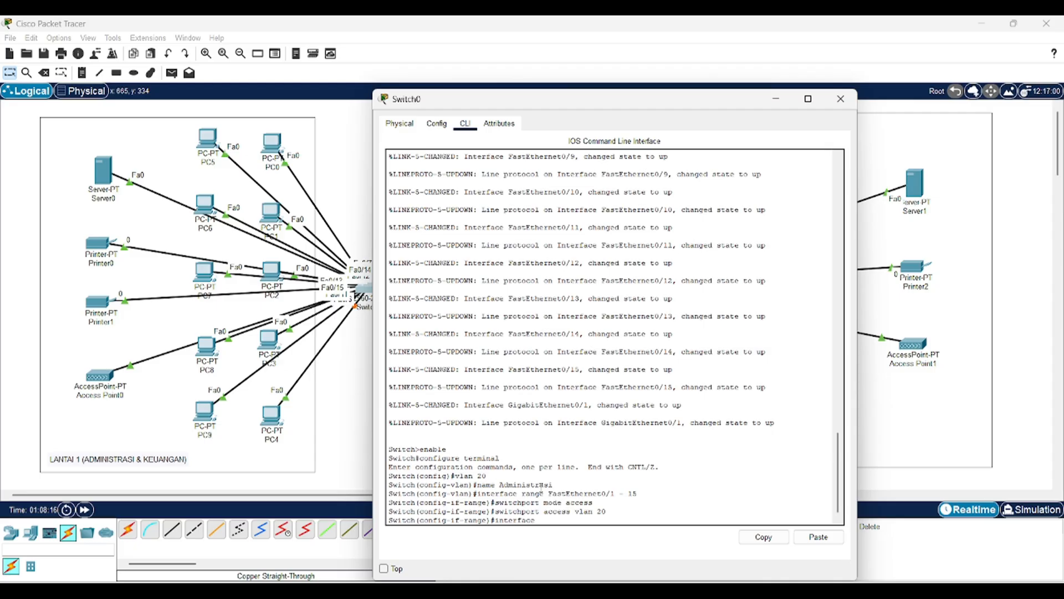
{"action": "type", "text": " GigabitEthernet0/1"}
{"action": "key", "text": "Return"}
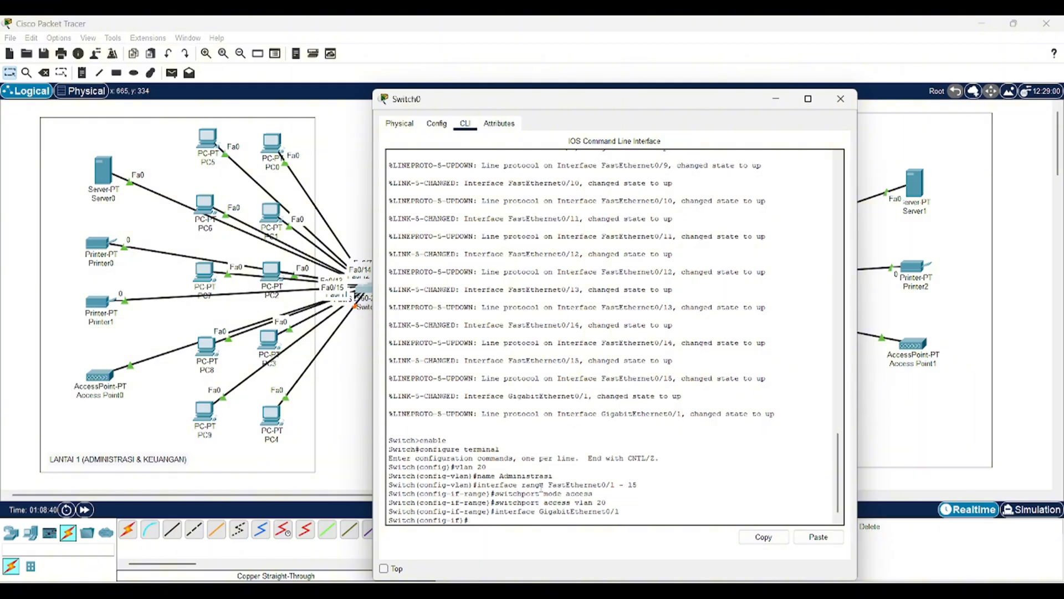
{"action": "type", "text": "switchport mode trunk"}
{"action": "key", "text": "Return"}
{"action": "key", "text": "Return"}
{"action": "type", "text": "exit"}
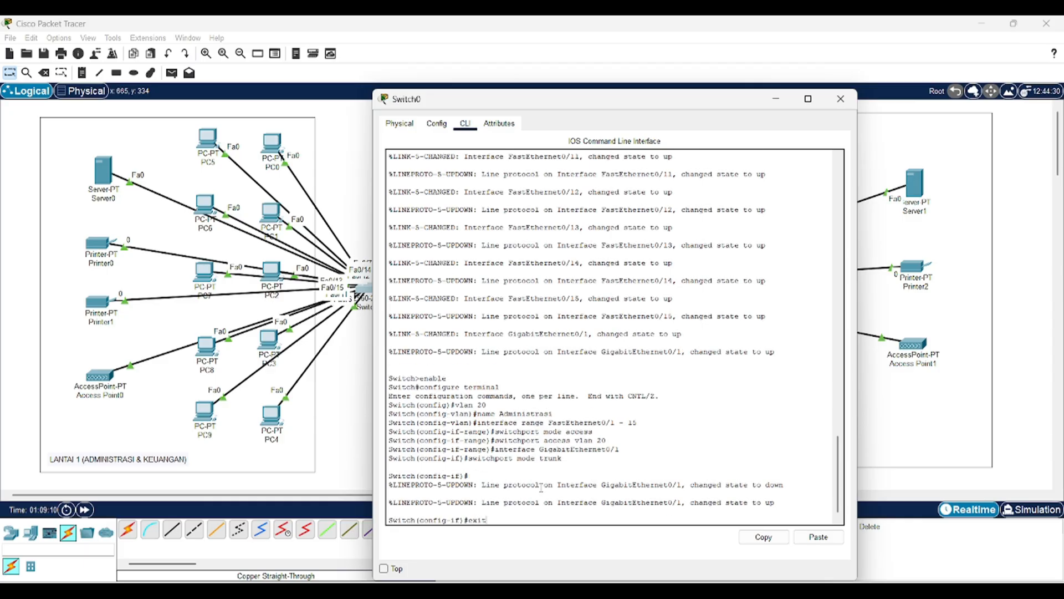
{"action": "key", "text": "Return"}
{"action": "left_click", "coordinate": [841, 99]}
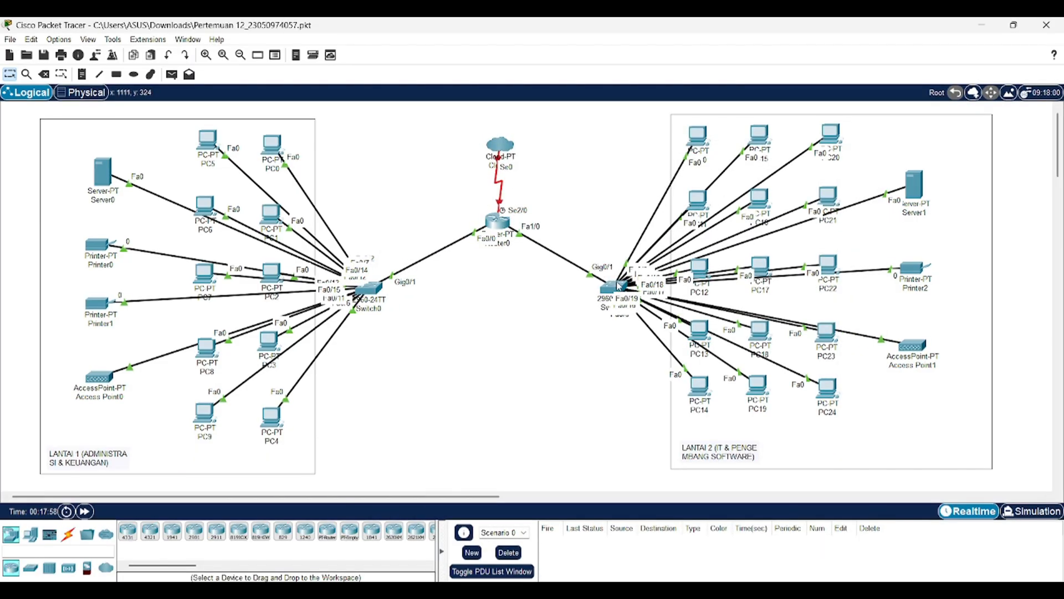
- Enter global configuration mode in Switch1's command line with enable and configure terminal
{"action": "left_click", "coordinate": [619, 285]}
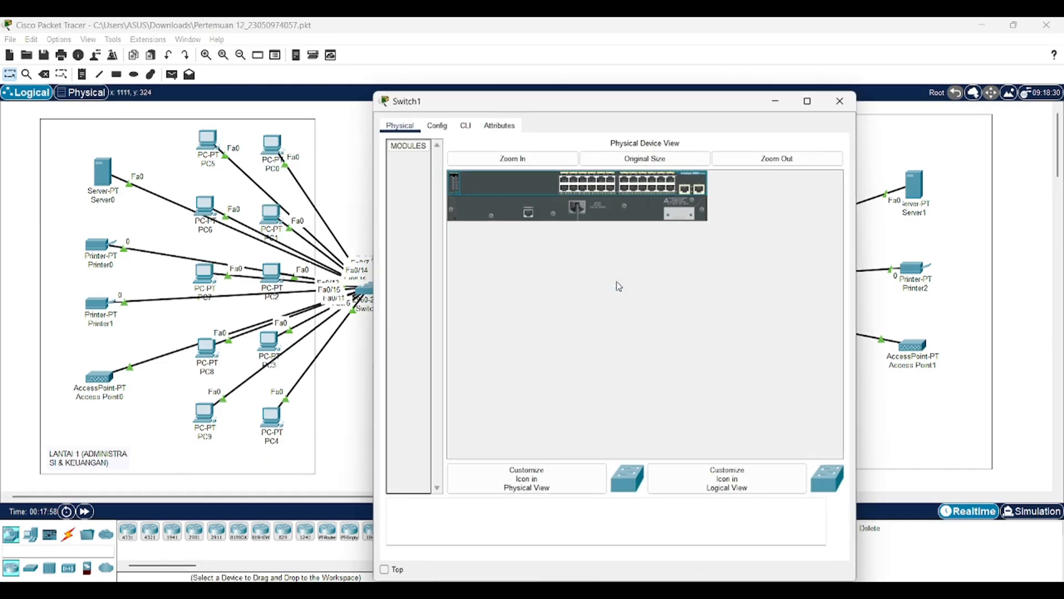
{"action": "left_click", "coordinate": [464, 126]}
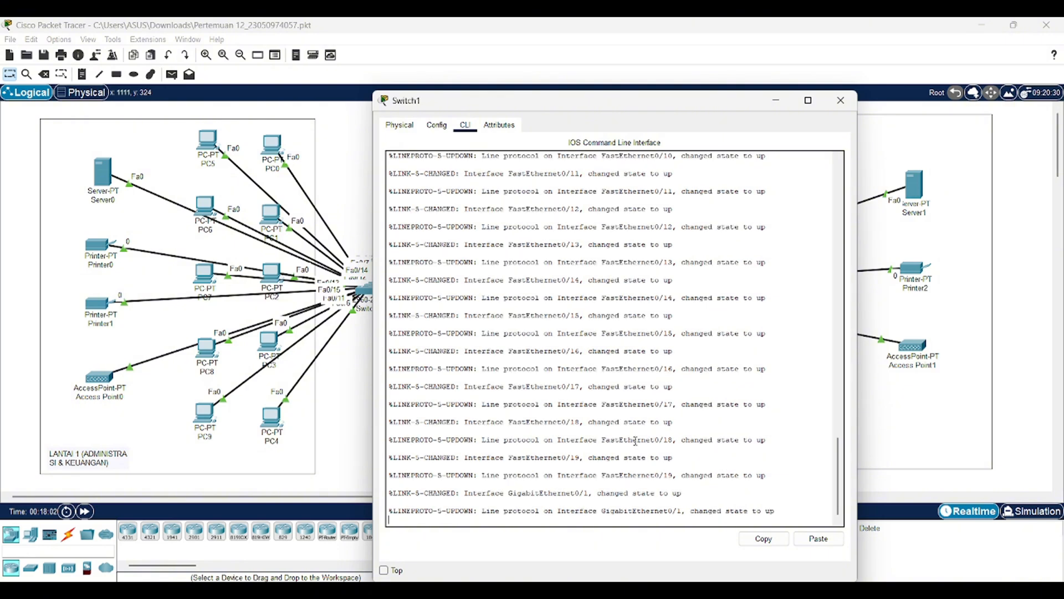
{"action": "key", "text": "Return"}
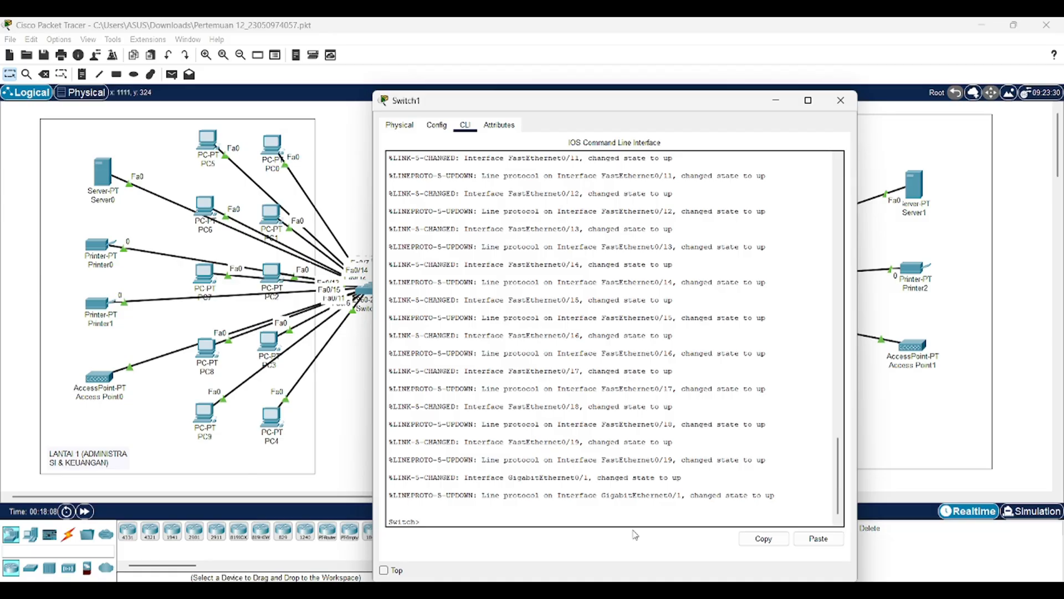
{"action": "type", "text": "ch>ena"}
{"action": "left_click_drag", "start_coordinate": [678, 111], "coordinate": [388, 100]}
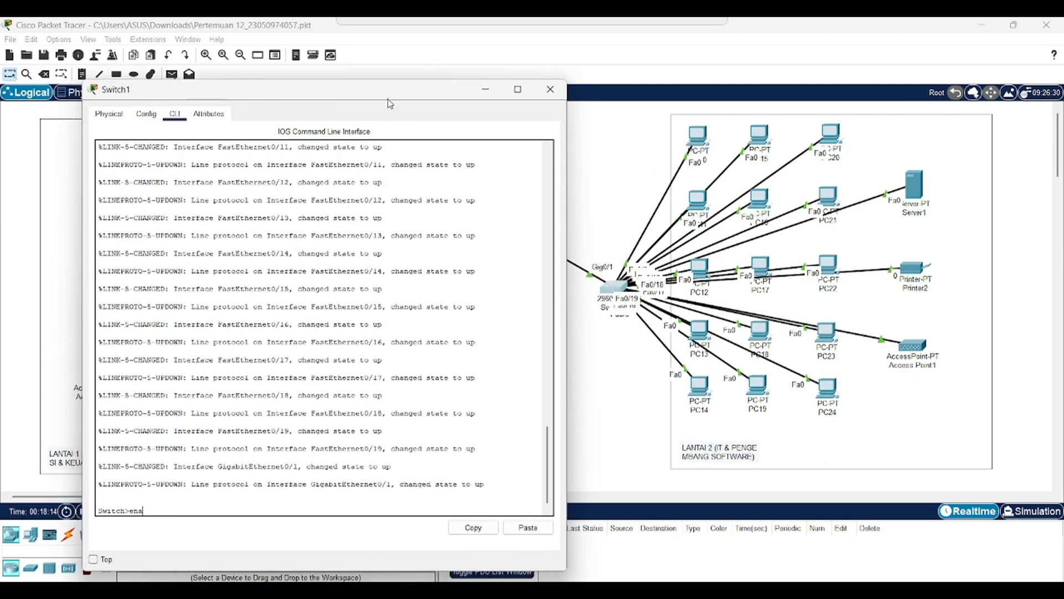
{"action": "type", "text": "b"}
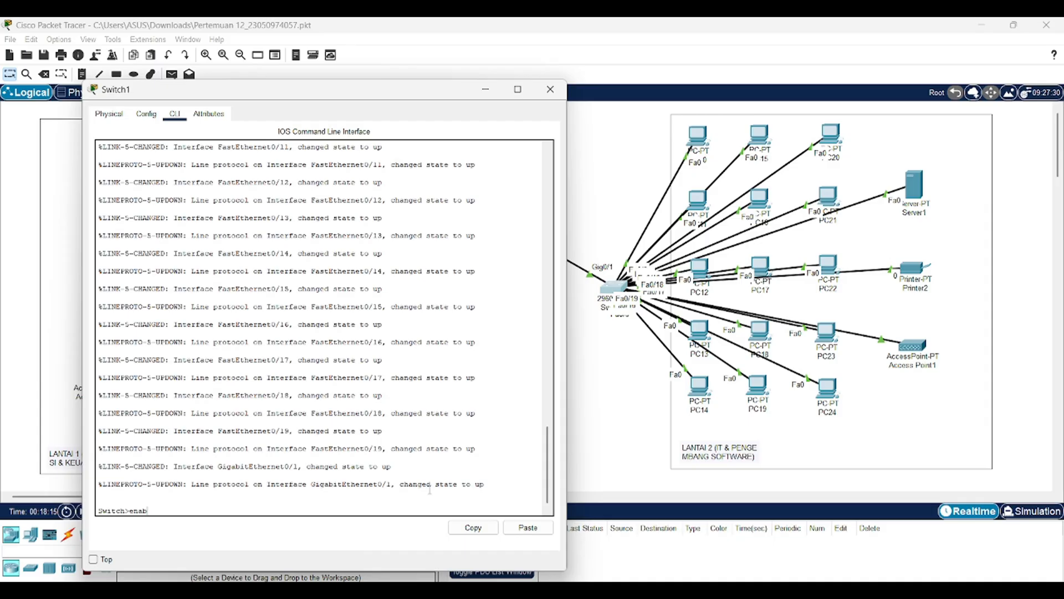
{"action": "type", "text": "le"}
{"action": "key", "text": "Return"}
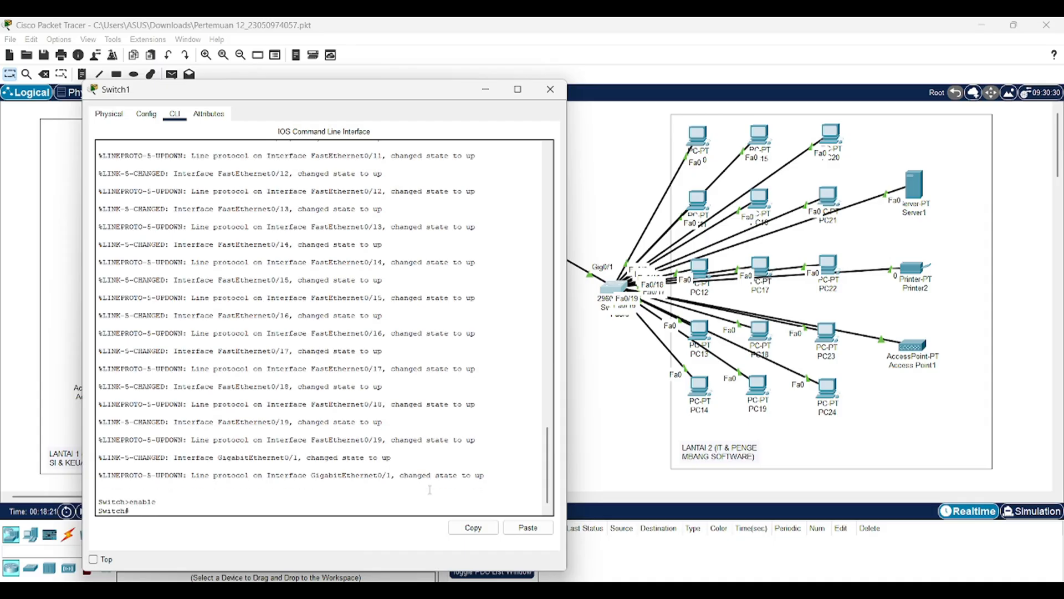
{"action": "type", "text": "configure terminal"}
{"action": "key", "text": "Return"}
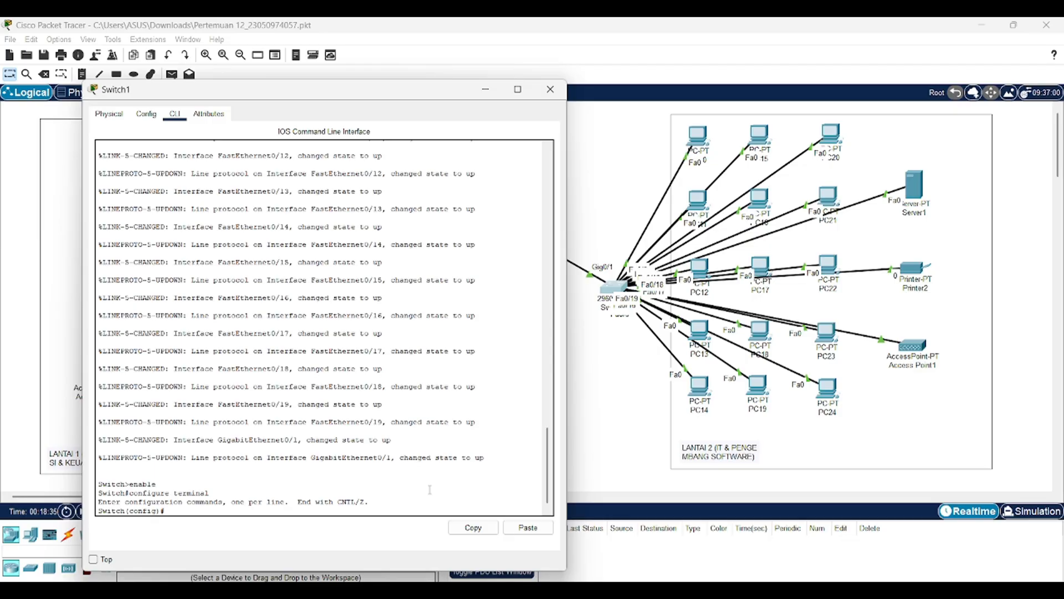
- Create VLAN 30 on Switch1 and name it Pengembang
{"action": "type", "text": "vlan 30"}
{"action": "key", "text": "Return"}
{"action": "type", "text": "na"}
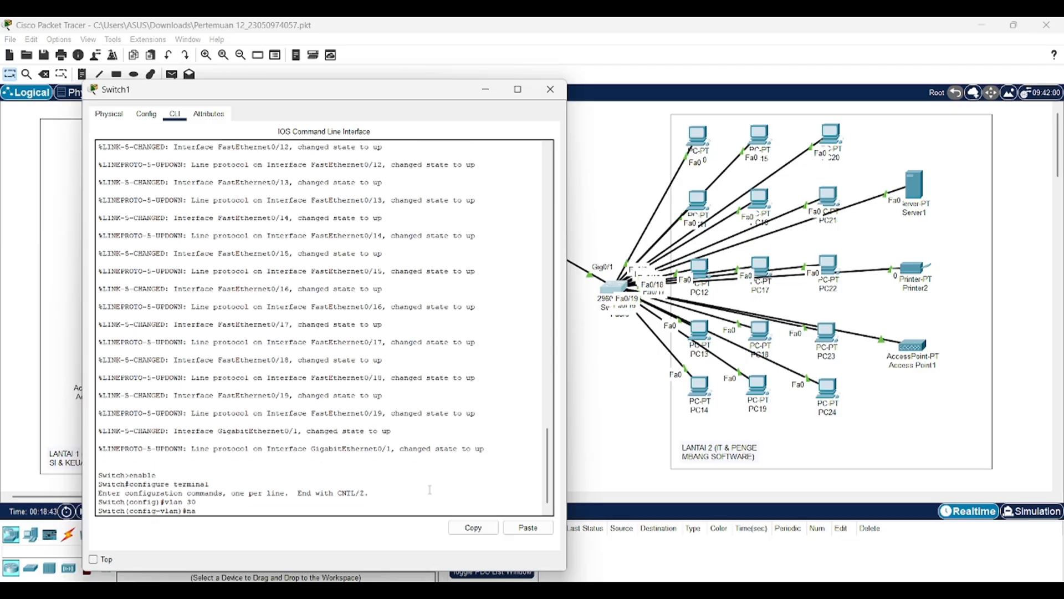
{"action": "type", "text": "me Pengembang"}
{"action": "key", "text": "Return"}
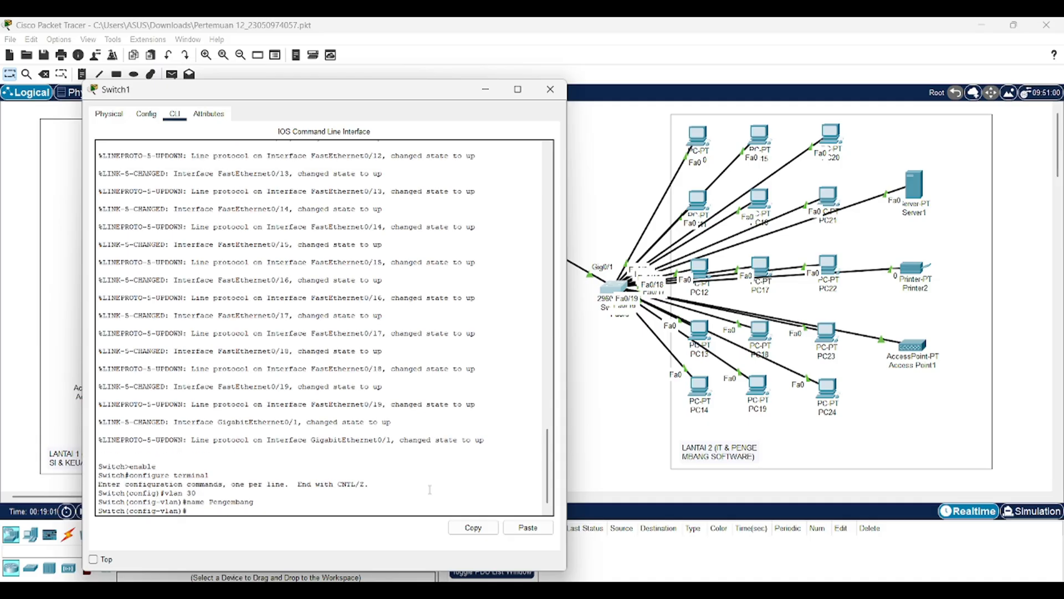
- Set Switch1's interface range FastEthernet0/1 - 24 to access mode and assign it to VLAN 30
{"action": "type", "text": "interface range FastEthernet"}
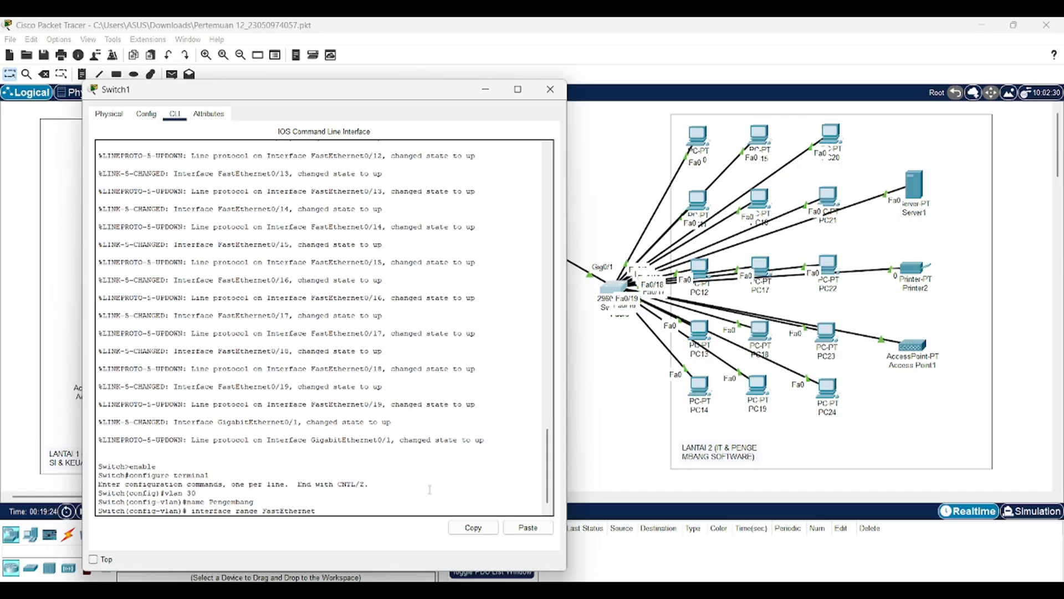
{"action": "type", "text": "0/1 - 24"}
{"action": "key", "text": "Return"}
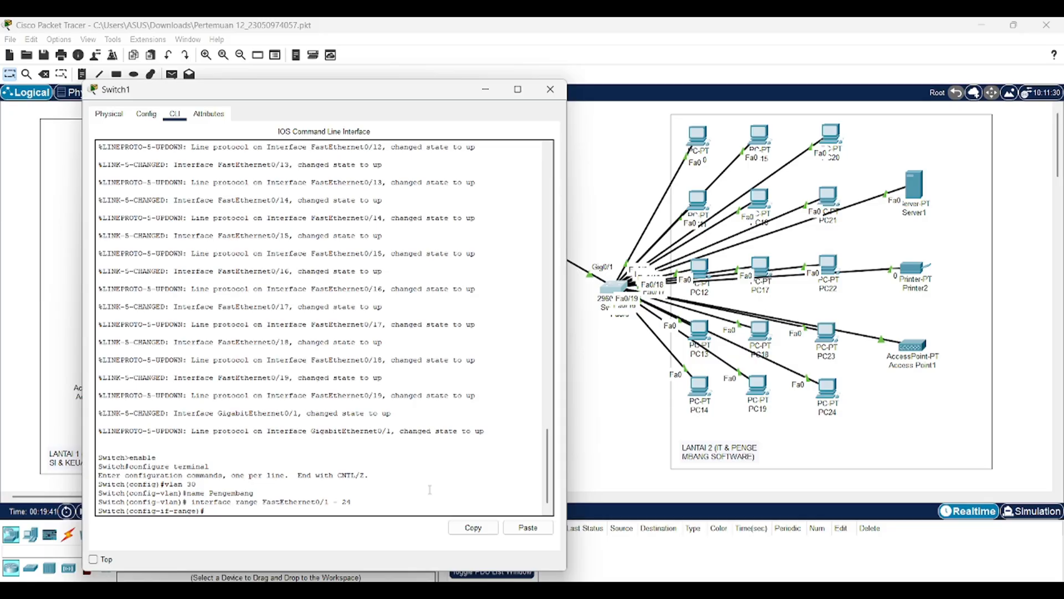
{"action": "type", "text": "switchport"}
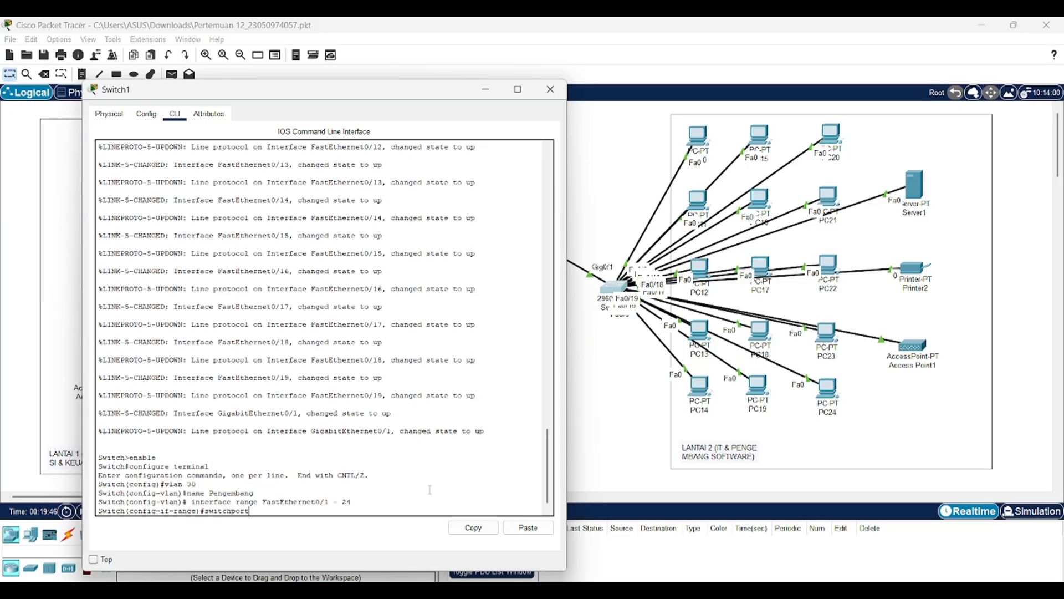
{"action": "type", "text": " mode access"}
{"action": "key", "text": "Return"}
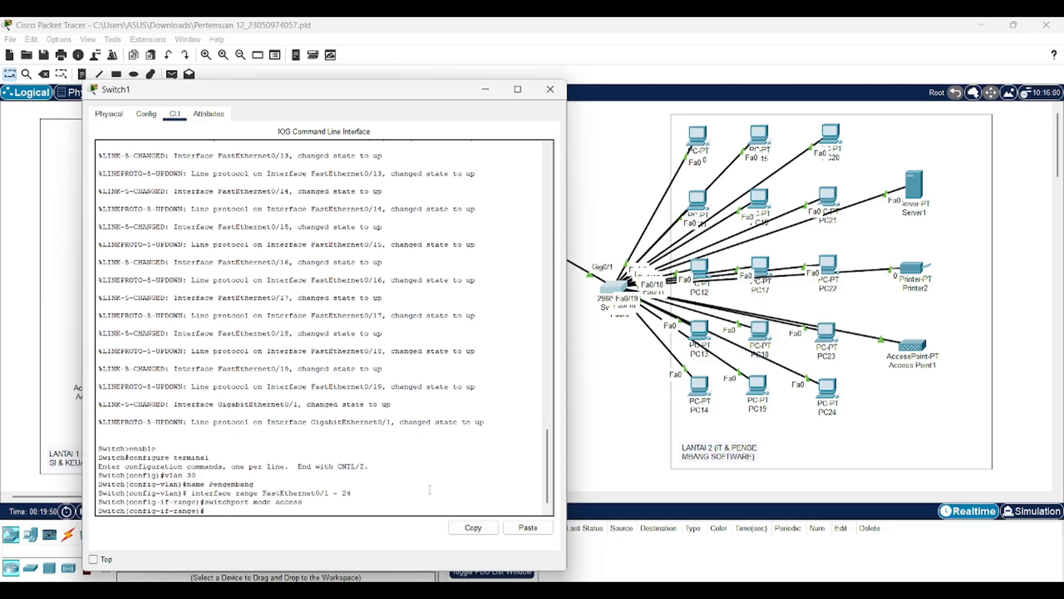
{"action": "type", "text": "switchport access vlan 30"}
{"action": "key", "text": "Return"}
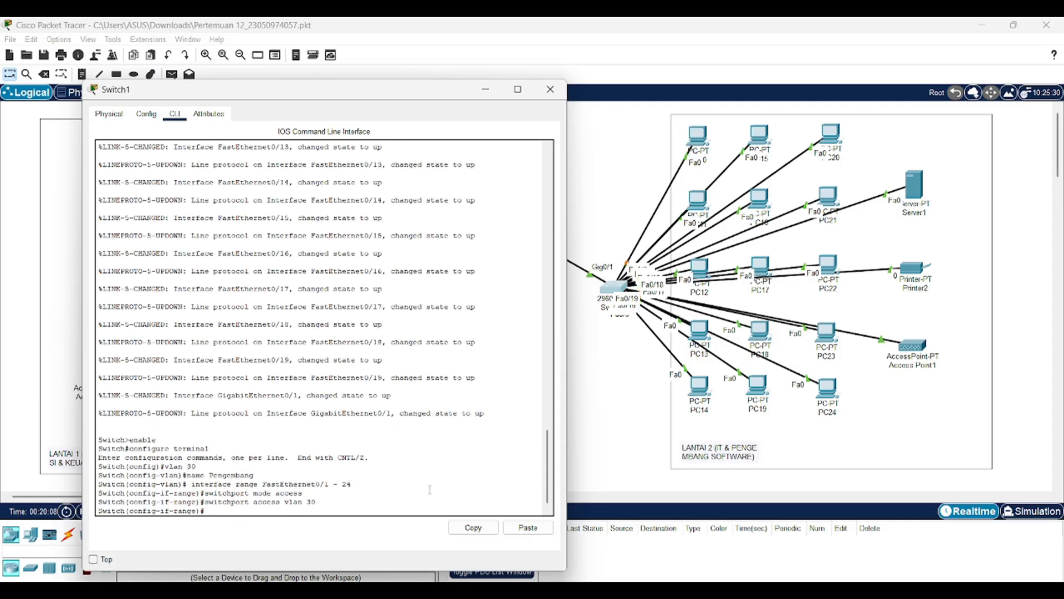
- Set Switch1's GigabitEthernet0/1 interface to trunk mode and exit the interface configuration
{"action": "type", "text": "interface GigabitEthernet0/1"}
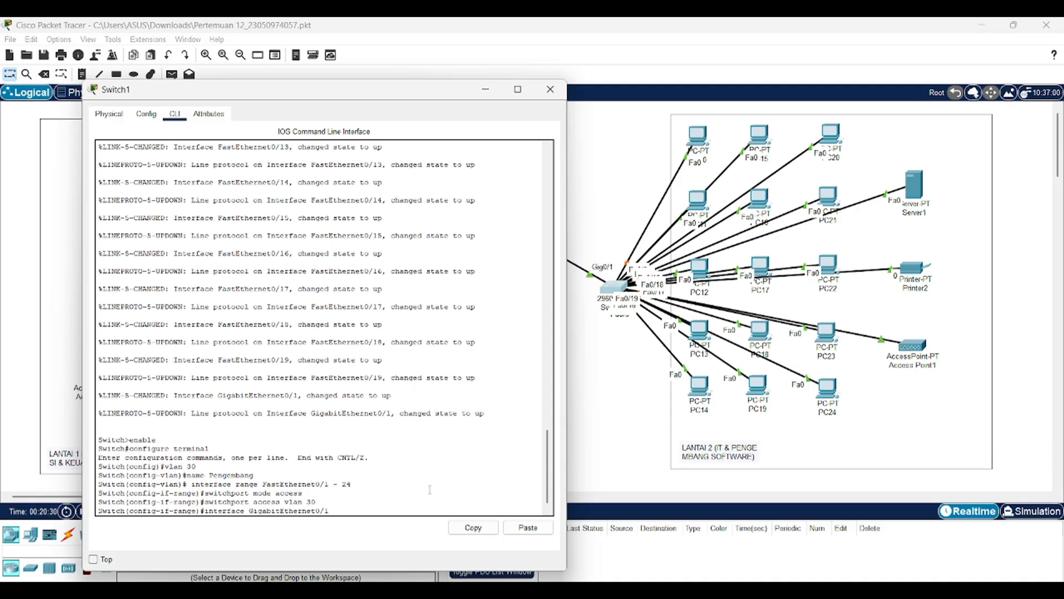
{"action": "key", "text": "Return"}
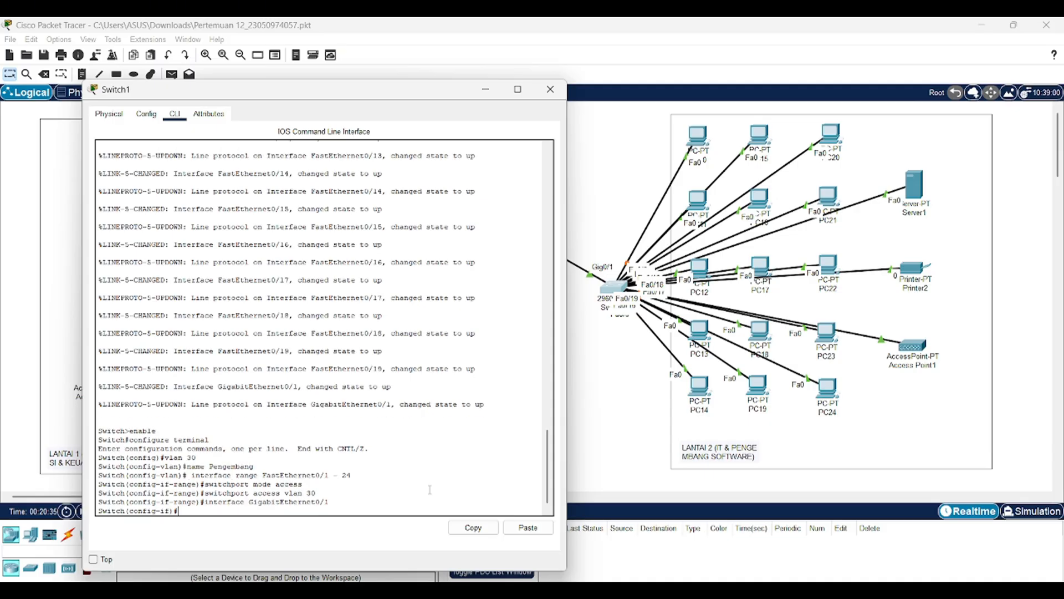
{"action": "type", "text": "switchport mode trunk"}
{"action": "key", "text": "Return"}
{"action": "key", "text": "Return"}
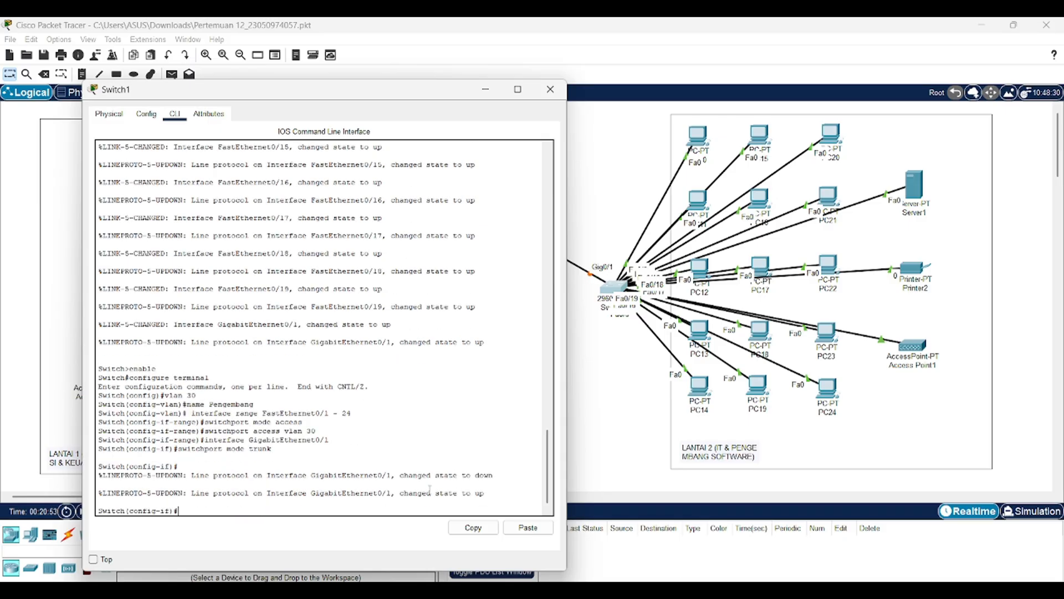
{"action": "type", "text": "exit"}
{"action": "key", "text": "Return"}
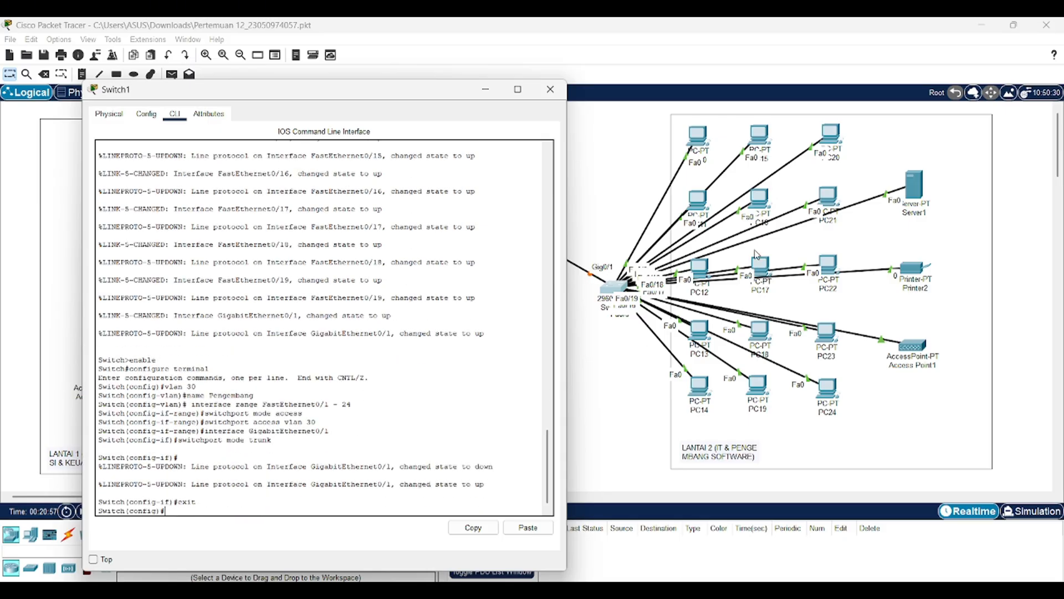
- Close the Switch1 window and enter global configuration mode in Router0's command line with enable and configure terminal
{"action": "left_click", "coordinate": [551, 90]}
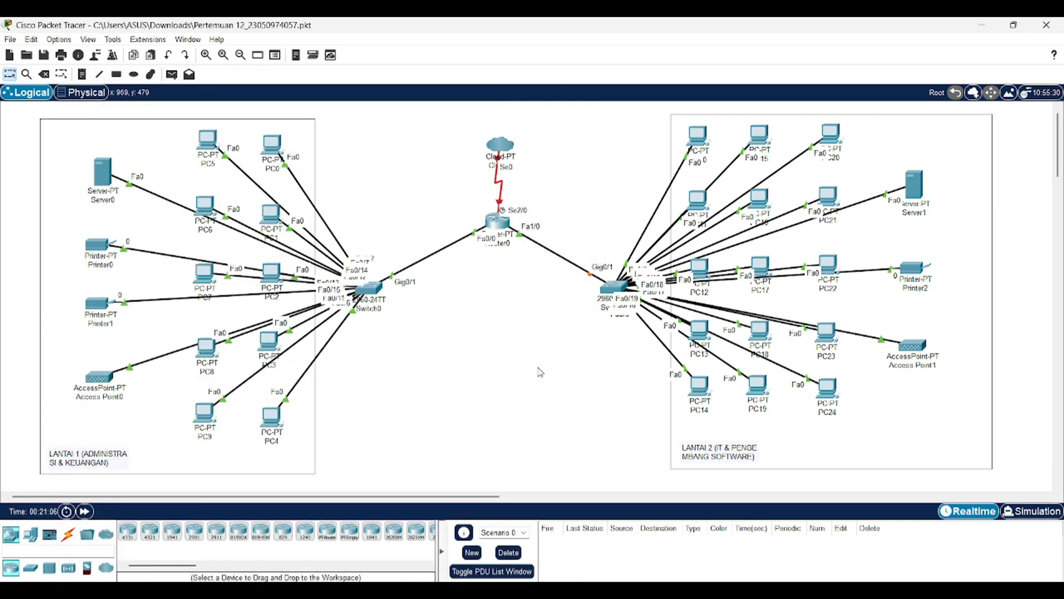
{"action": "left_click", "coordinate": [493, 224]}
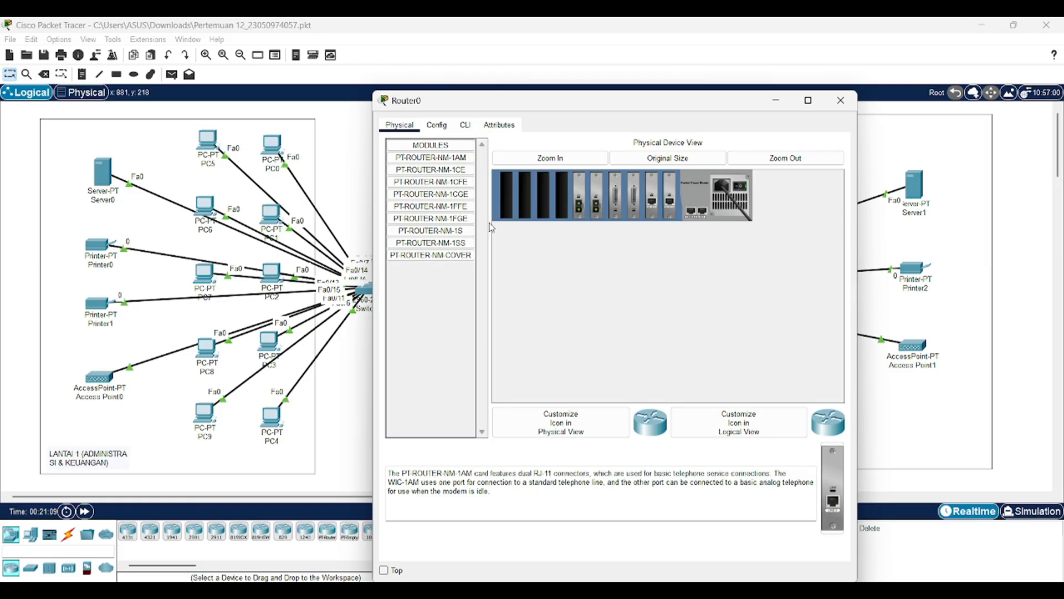
{"action": "left_click", "coordinate": [465, 125]}
{"action": "key", "text": "Return"}
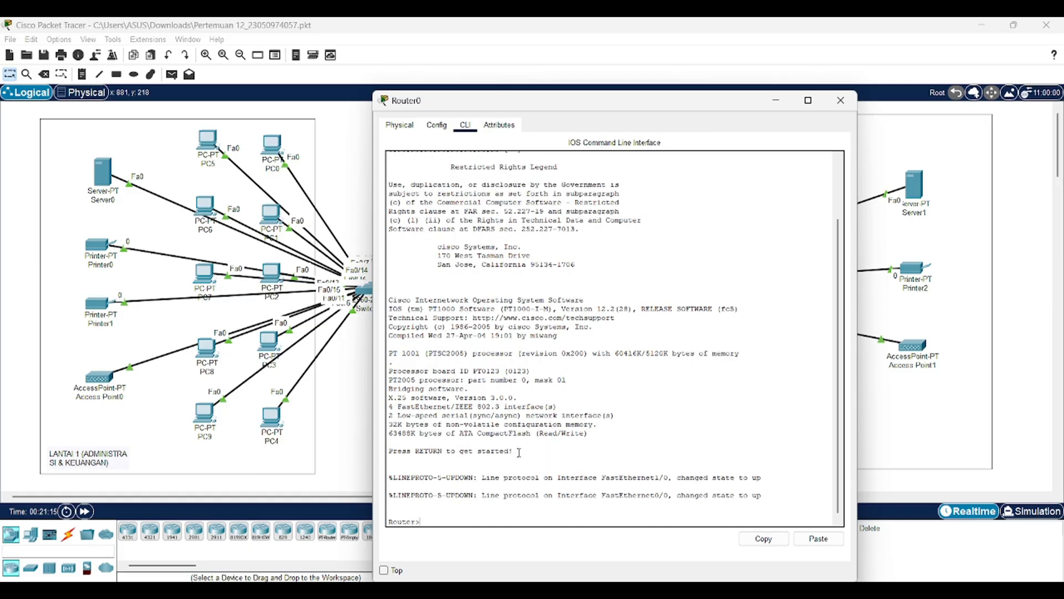
{"action": "type", "text": "enable"}
{"action": "key", "text": "Return"}
{"action": "type", "text": "conf"}
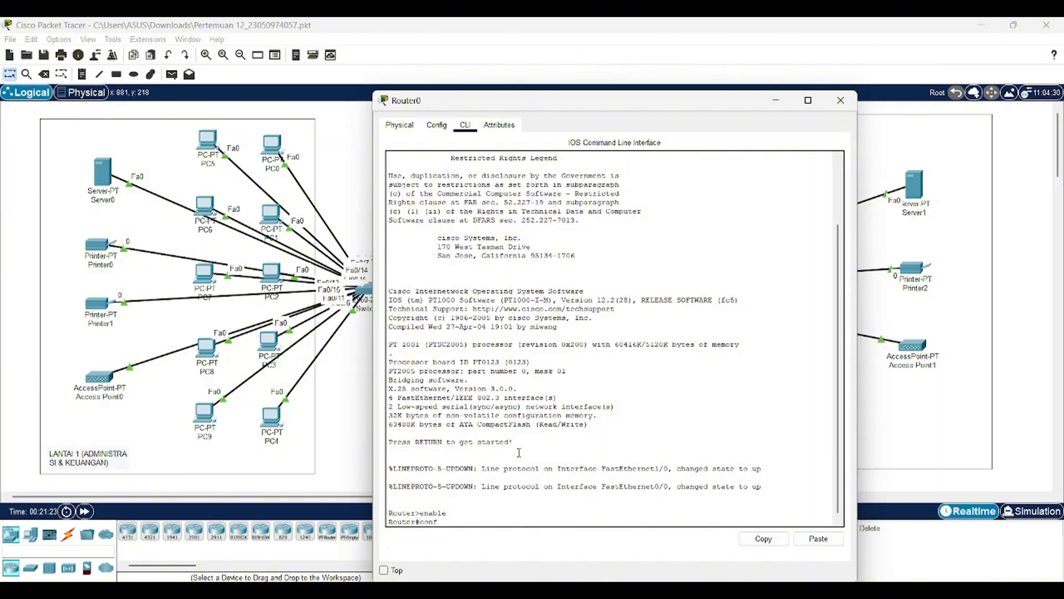
{"action": "type", "text": "igure terminal"}
{"action": "key", "text": "Return"}
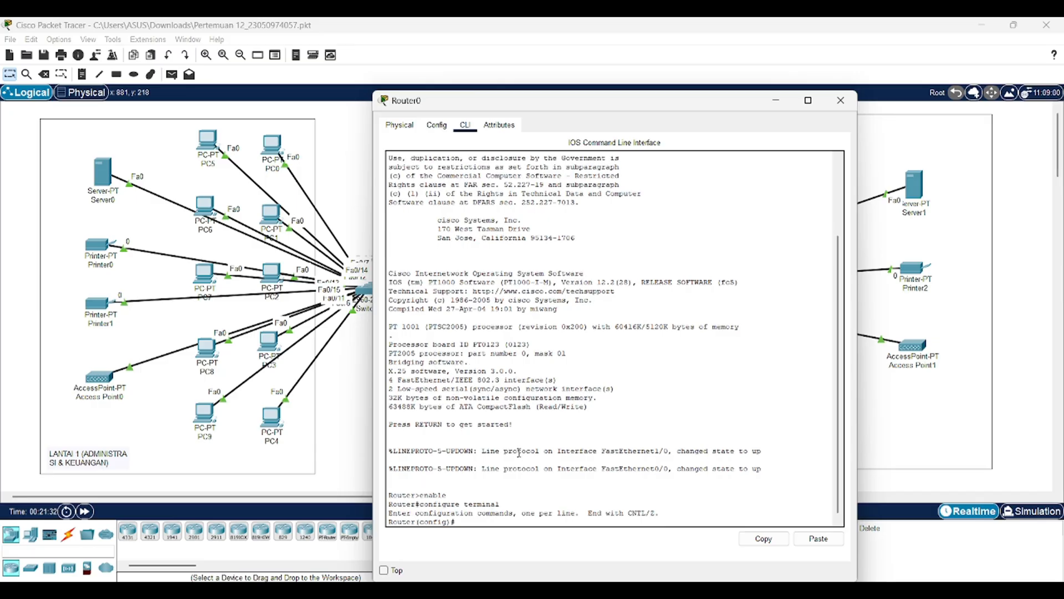
- Enable Router0's FastEthernet0/0 interface with no shutdown
{"action": "type", "text": "interface"}
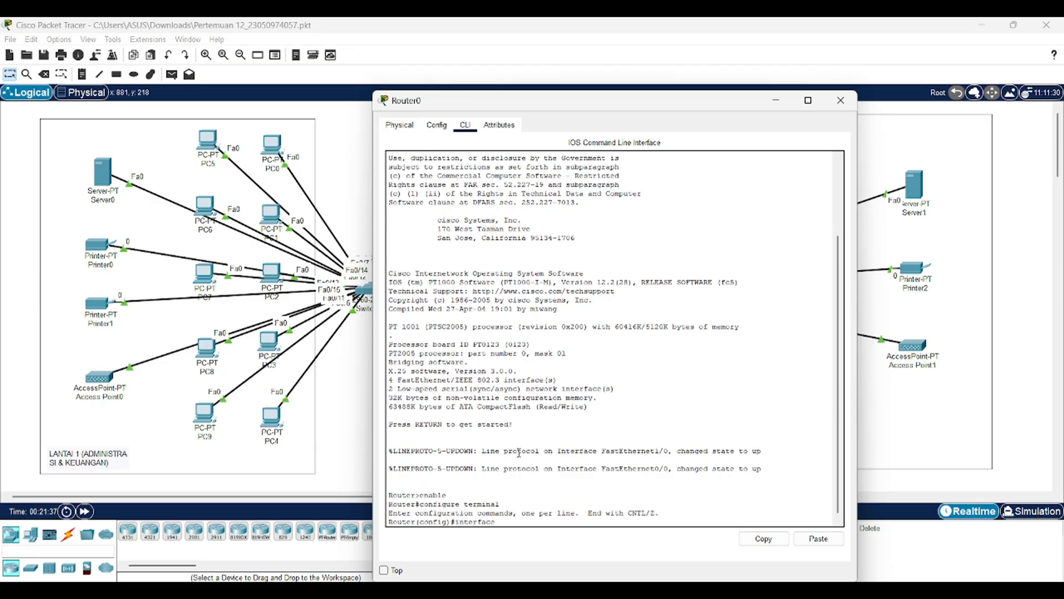
{"action": "type", "text": " F"}
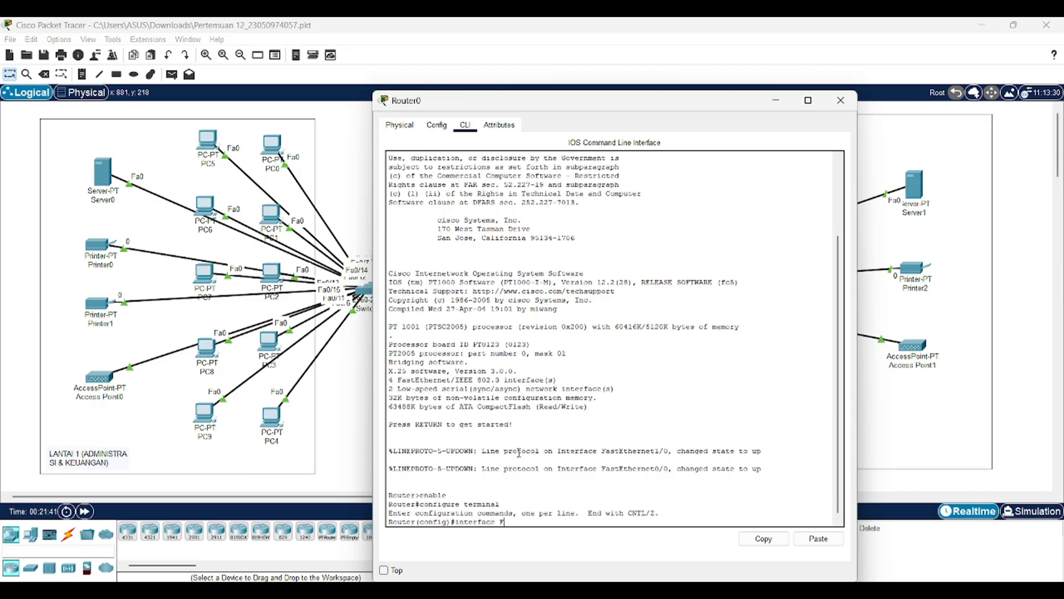
{"action": "type", "text": "at"}
{"action": "type", "text": "stEthernet0/0"}
{"action": "key", "text": "Return"}
{"action": "type", "text": "no"}
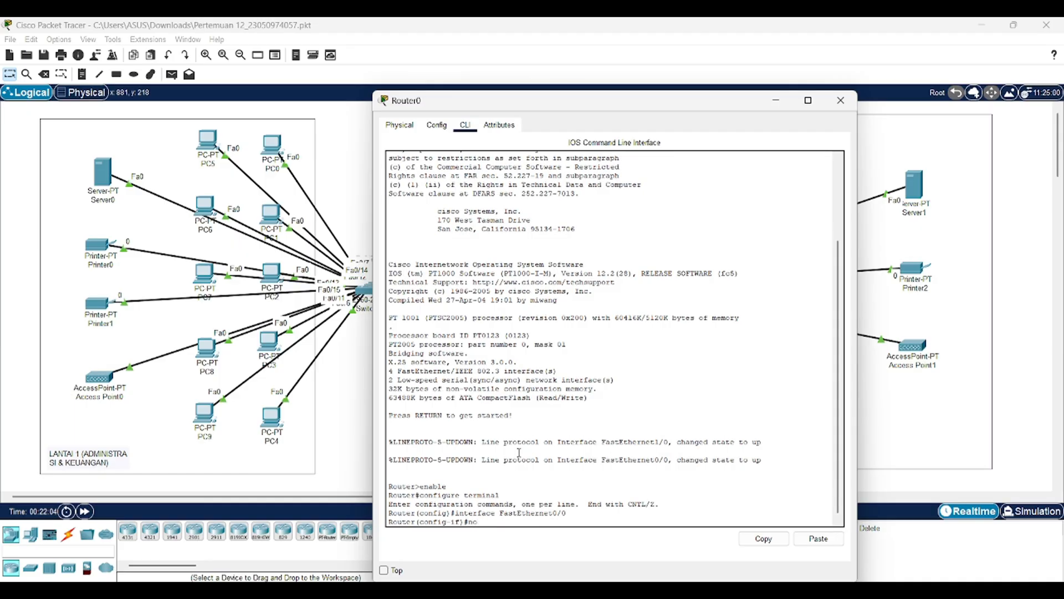
{"action": "type", "text": " shutdown"}
{"action": "key", "text": "Return"}
- Create the subinterface FastEthernet0/0.20 on Router0
{"action": "type", "text": "interf"}
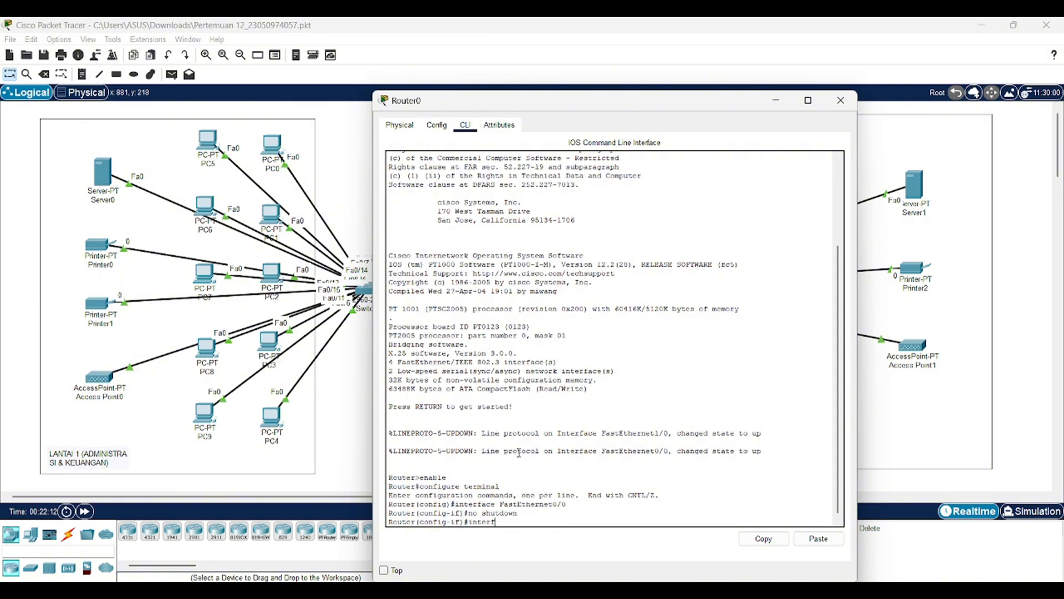
{"action": "type", "text": "ace FastEthernet0/0.20"}
{"action": "key", "text": "Return"}
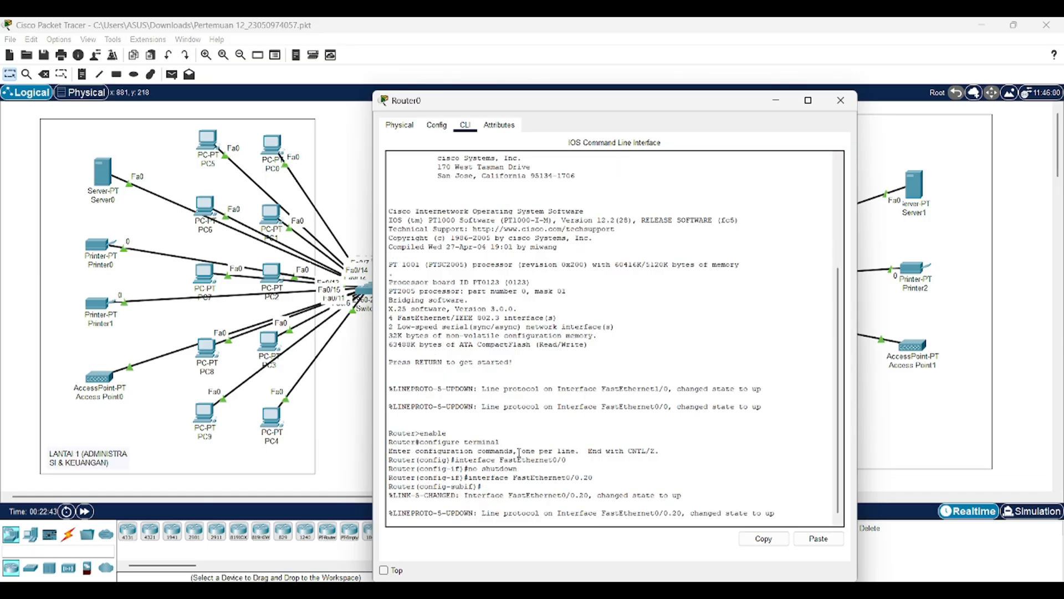
{"action": "type", "text": "encapsulation"}
{"action": "type", "text": "dot1Q"}
{"action": "key", "text": "BackSpace"}
{"action": "key", "text": "BackSpace"}
{"action": "key", "text": "BackSpace"}
{"action": "key", "text": "BackSpace"}
{"action": "key", "text": "BackSpace"}
{"action": "key", "text": "BackSpace"}
{"action": "key", "text": "BackSpace"}
{"action": "key", "text": "BackSpace"}
{"action": "key", "text": "BackSpace"}
{"action": "key", "text": "BackSpace"}
{"action": "key", "text": "BackSpace"}
{"action": "key", "text": "BackSpace"}
{"action": "key", "text": "BackSpace"}
{"action": "key", "text": "BackSpace"}
{"action": "key", "text": "BackSpace"}
{"action": "key", "text": "BackSpace"}
{"action": "key", "text": "BackSpace"}
{"action": "key", "text": "BackSpace"}
{"action": "key", "text": "BackSpace"}
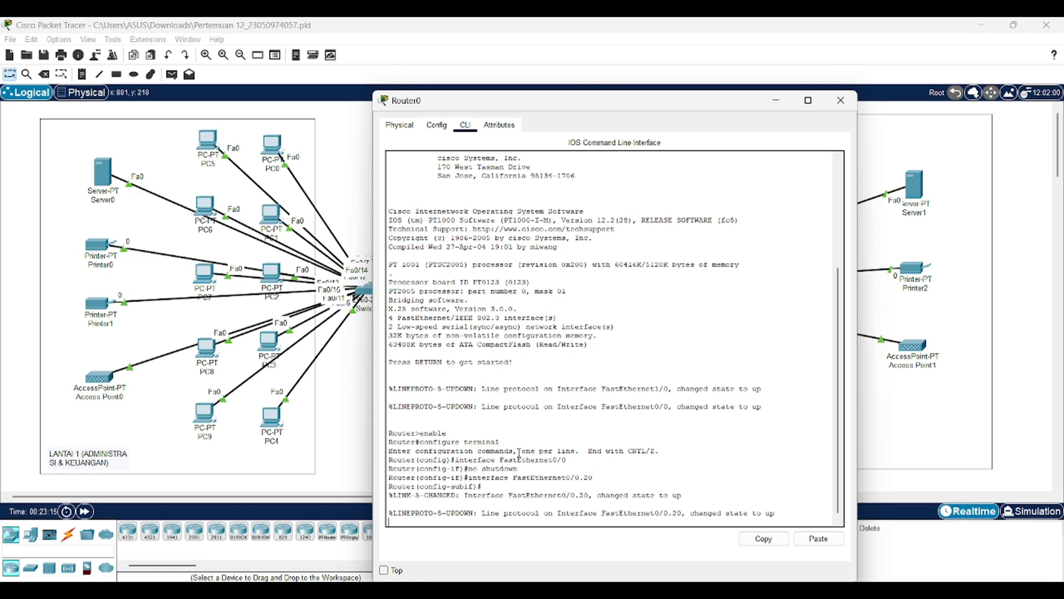
{"action": "key", "text": "Return"}
- Set dot1Q 20 encapsulation on subinterface FastEthernet0/0.20 and assign it IP address 192.168.1.1 with mask 255.255.255.0
{"action": "type", "text": "en"}
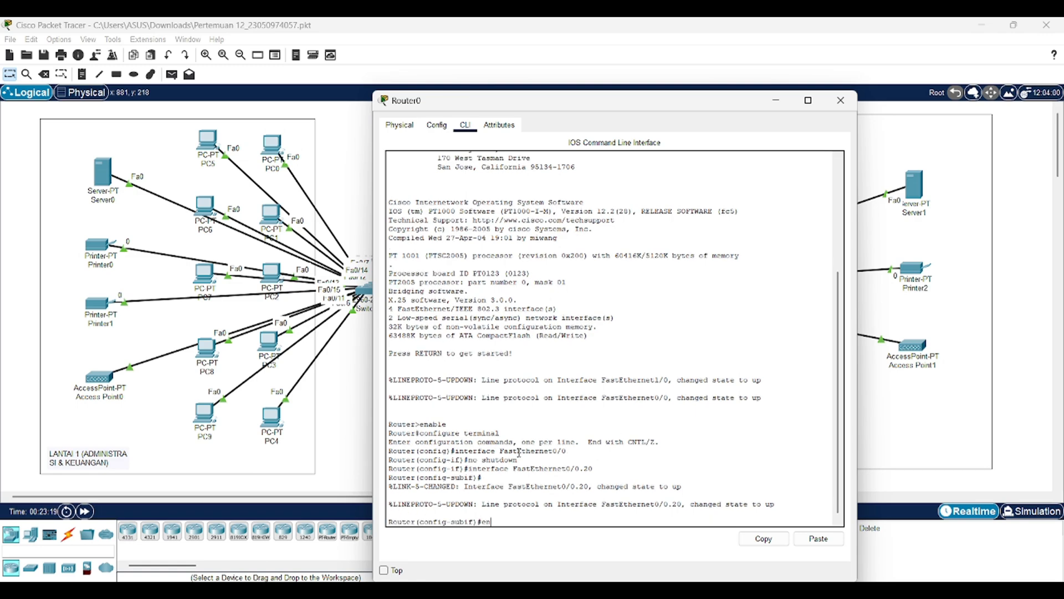
{"action": "type", "text": "capsulation"}
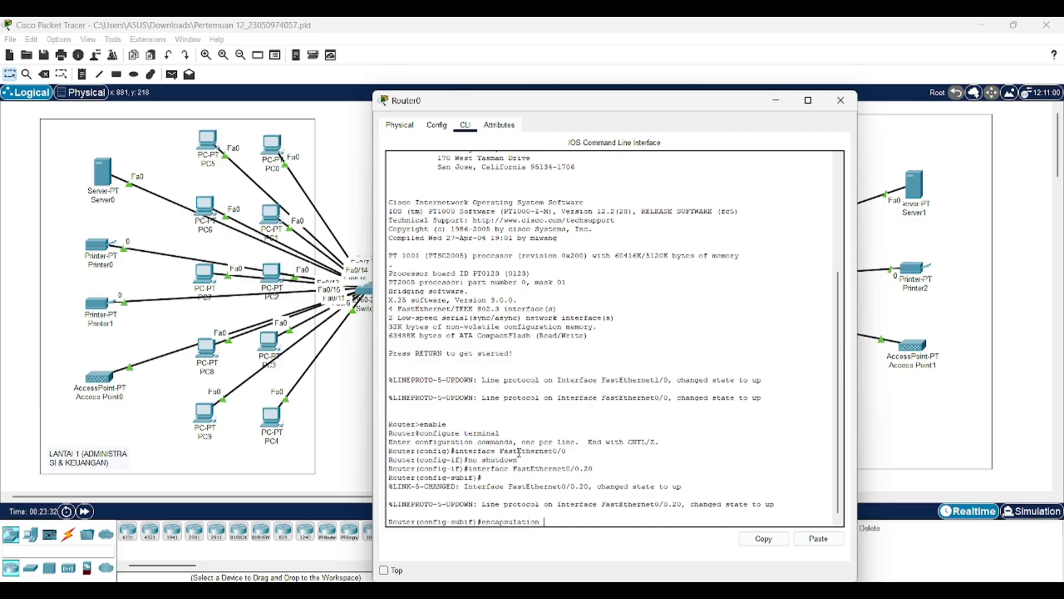
{"action": "type", "text": " dot1Q"}
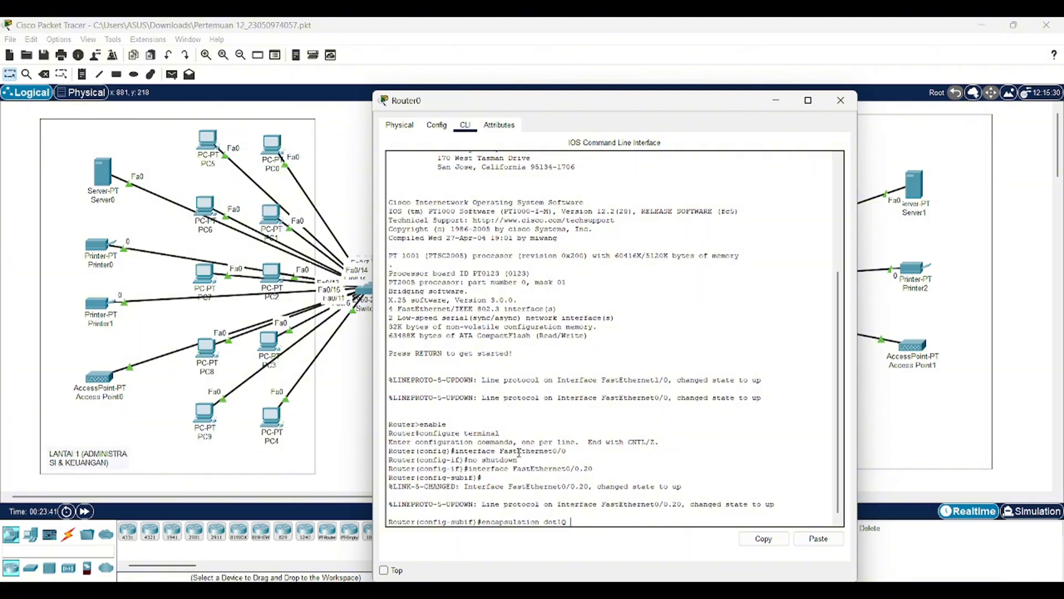
{"action": "type", "text": " 20"}
{"action": "key", "text": "Return"}
{"action": "type", "text": "ip address"}
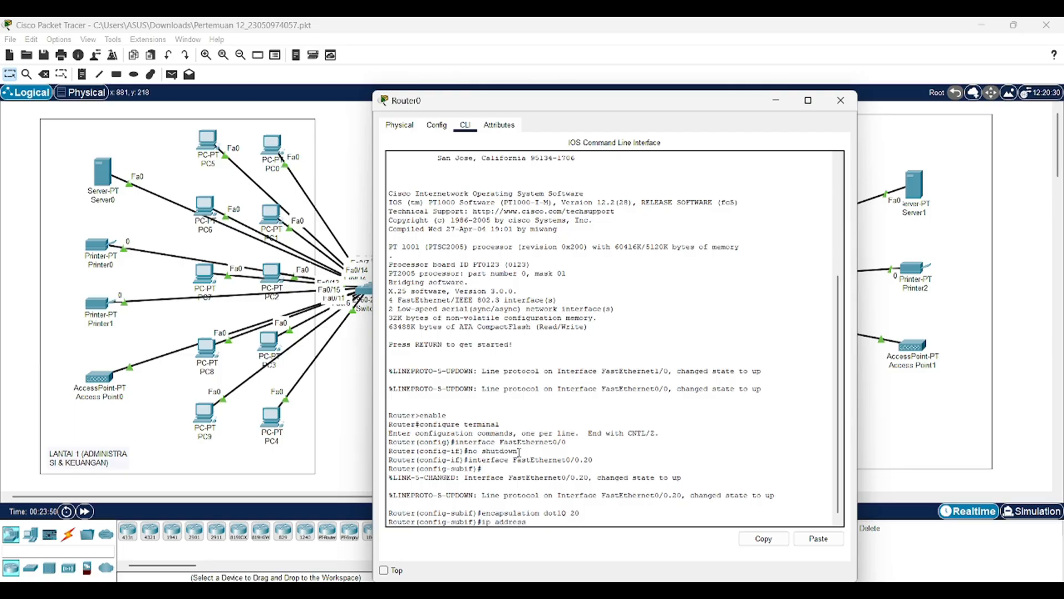
{"action": "type", "text": " 192.168.1.1 255.255.255.0"}
{"action": "key", "text": "Return"}
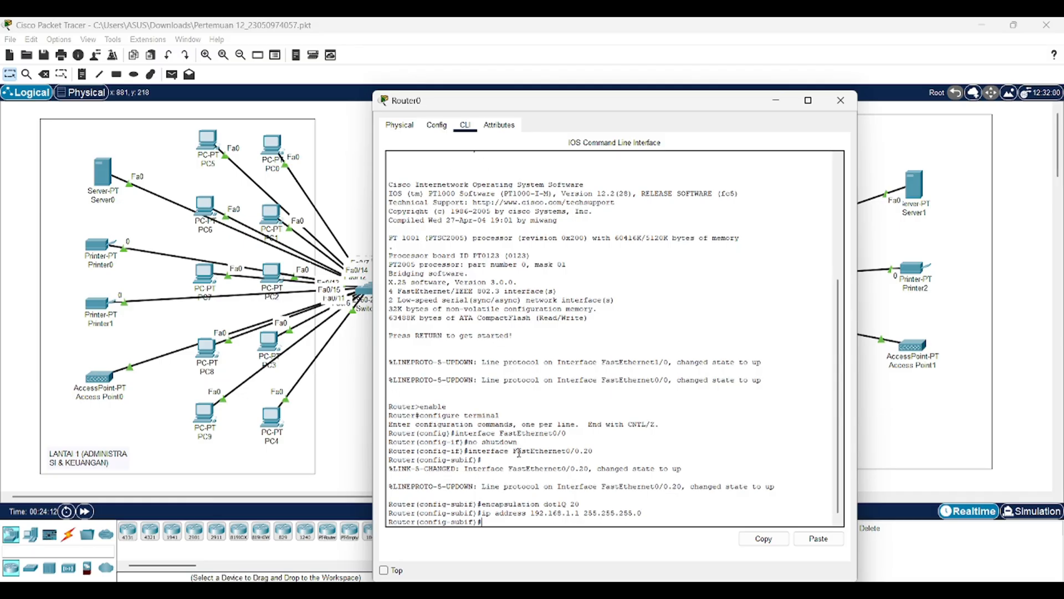
- Create the subinterface FastEthernet0/0.30 on Router0
{"action": "type", "text": "interface FastEthernet0/0."}
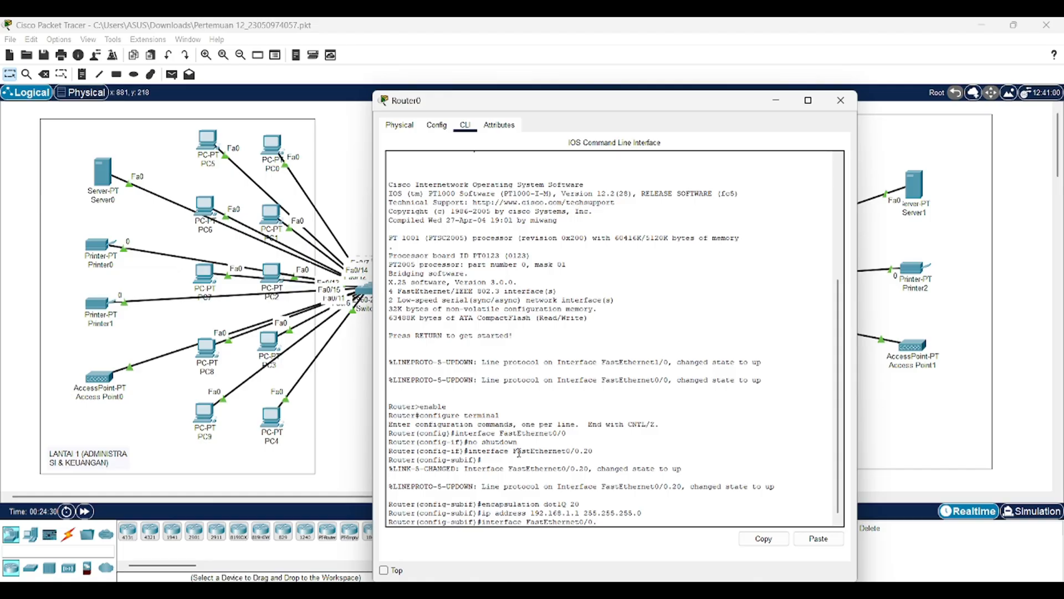
{"action": "type", "text": "30"}
{"action": "key", "text": "Return"}
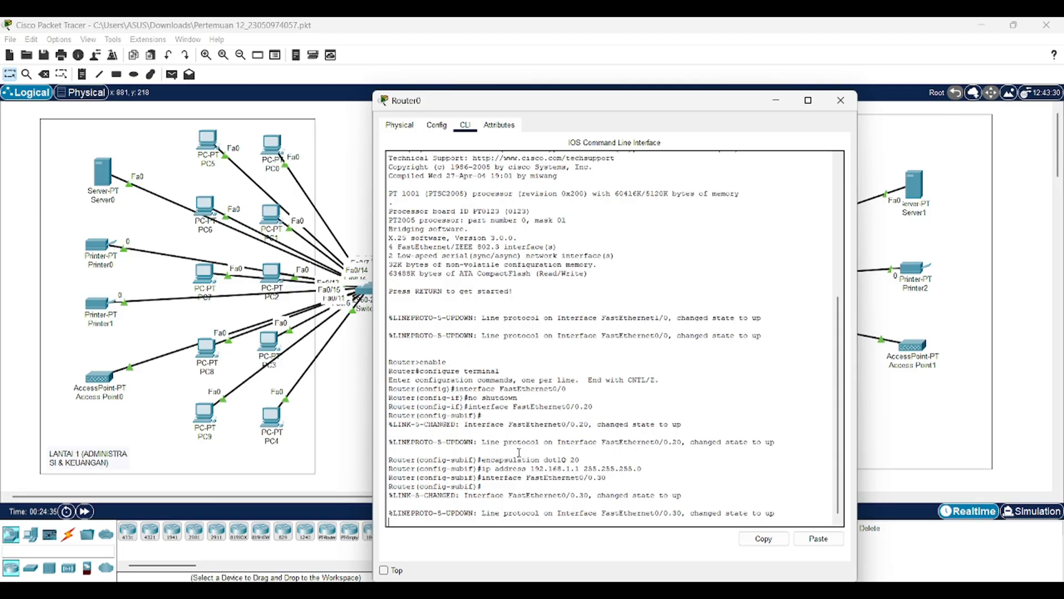
{"action": "type", "text": "encaps"}
{"action": "key", "text": "BackSpace"}
{"action": "key", "text": "BackSpace"}
{"action": "key", "text": "BackSpace"}
{"action": "key", "text": "BackSpace"}
{"action": "key", "text": "BackSpace"}
{"action": "key", "text": "Return"}
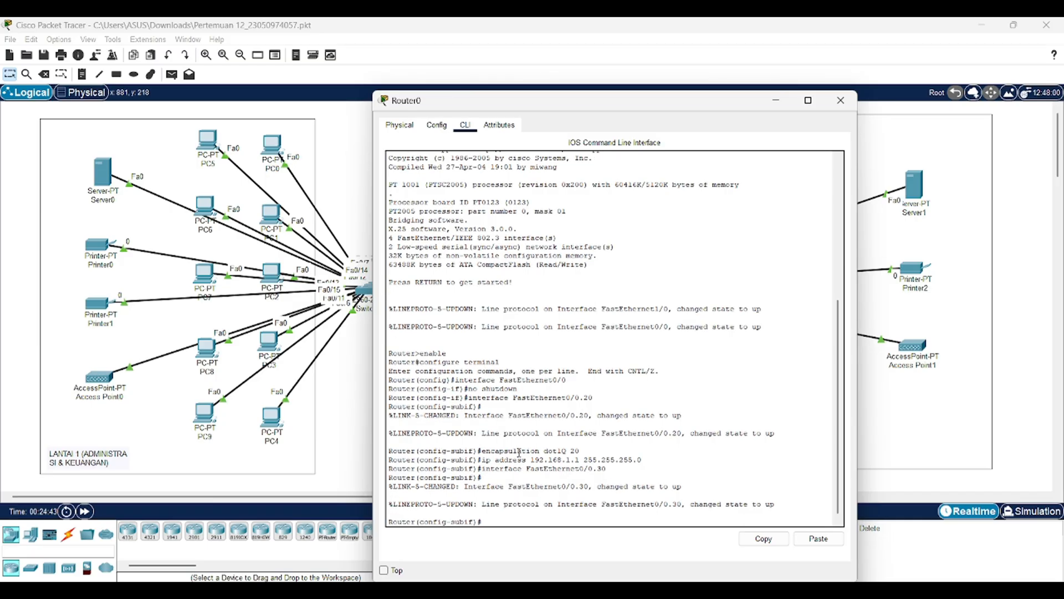
- Set dot1Q 30 encapsulation and IP address 10.10.57.1 255.255.255.0 on FastEthernet0/0.30, and exit the subinterface configuration
{"action": "type", "text": "encapsulation dot1Q 30"}
{"action": "key", "text": "Return"}
{"action": "type", "text": "i"}
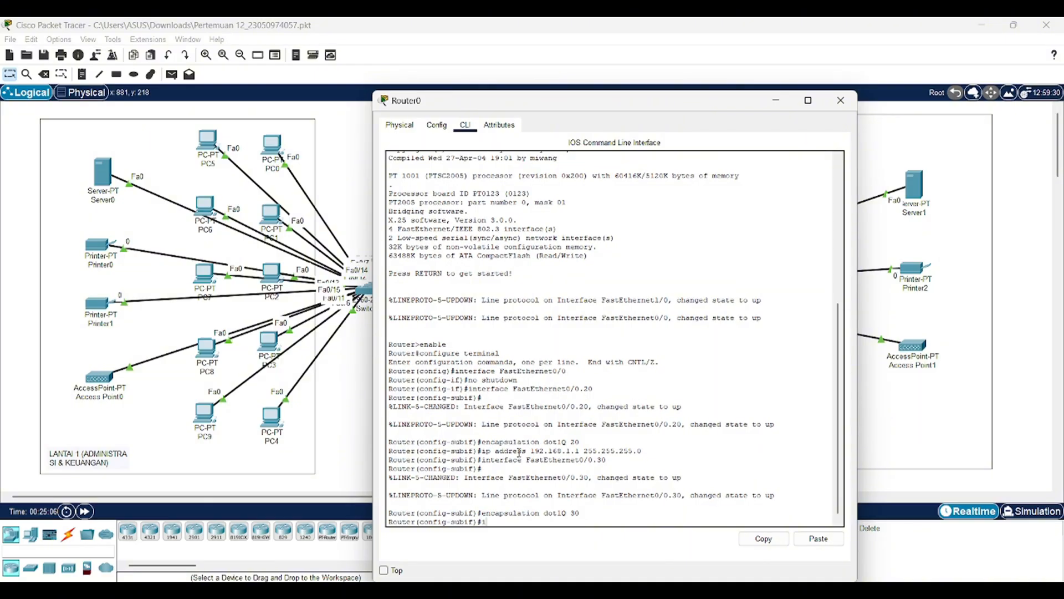
{"action": "type", "text": "p address 10.10.57.1 255.255.255.0"}
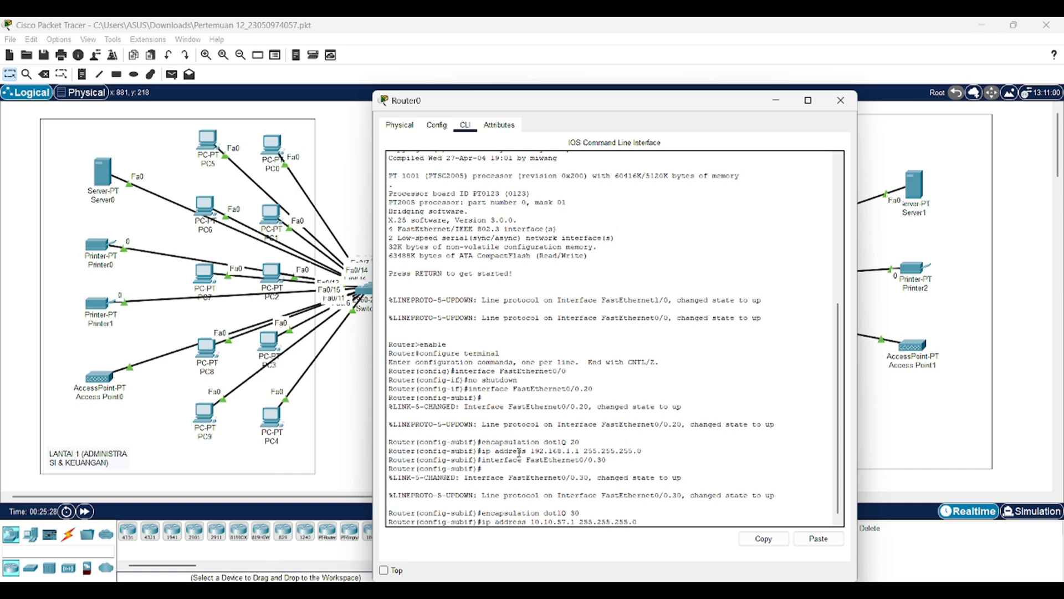
{"action": "key", "text": "Return"}
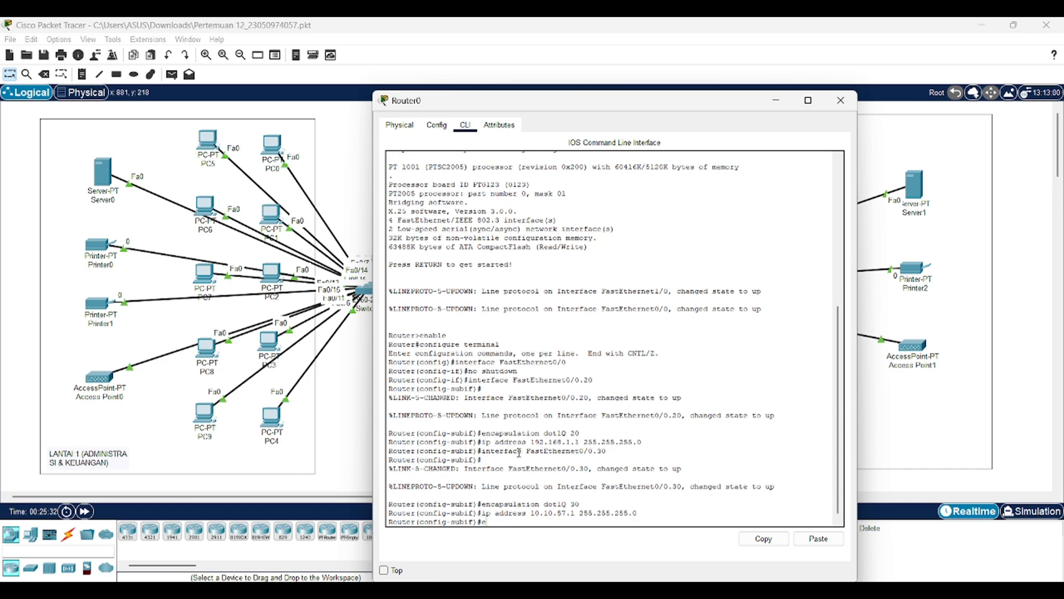
{"action": "type", "text": "exit"}
{"action": "key", "text": "Return"}
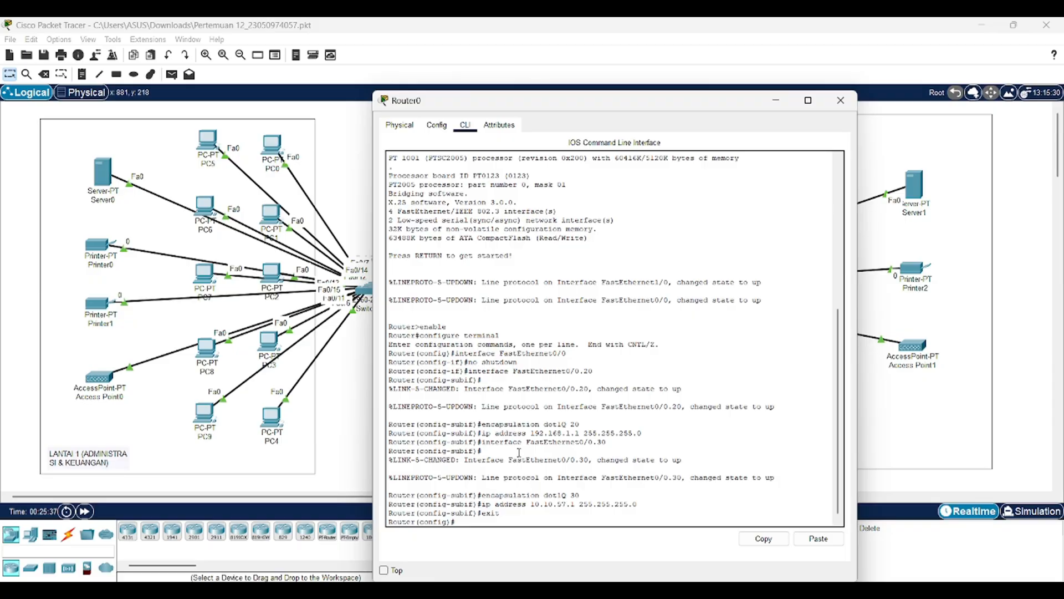
- Enable Router0's FastEthernet1/0 interface with no shutdown
{"action": "type", "text": "interface FastEthernet1/0"}
{"action": "key", "text": "Return"}
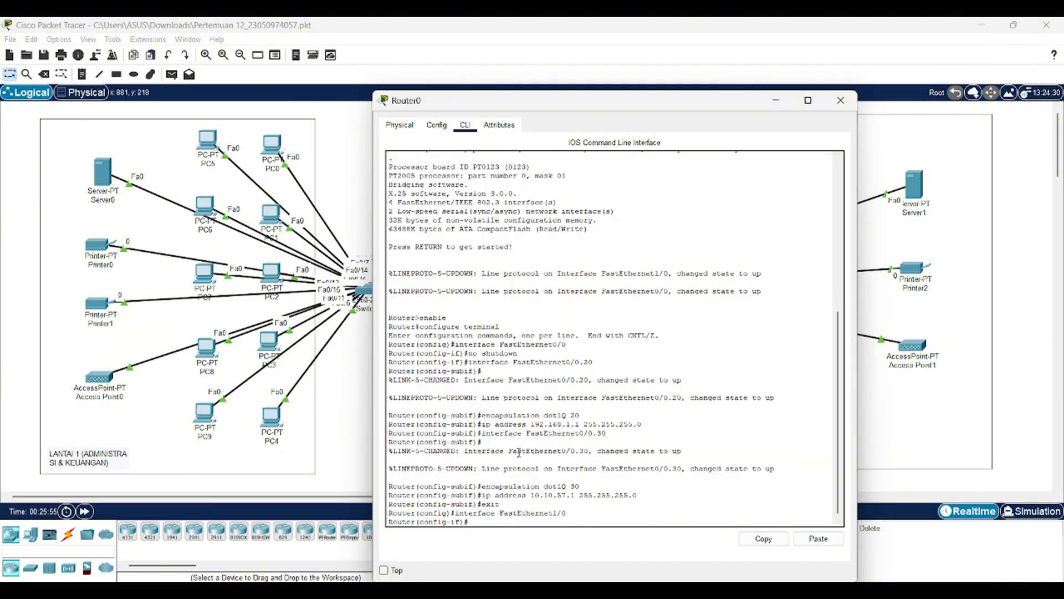
{"action": "type", "text": "no shutdown"}
{"action": "key", "text": "Return"}
- Assign IP address 200.0.0.1 with mask 255.255.255.252 to Router0's Serial2/0 interface
{"action": "type", "text": "interface"}
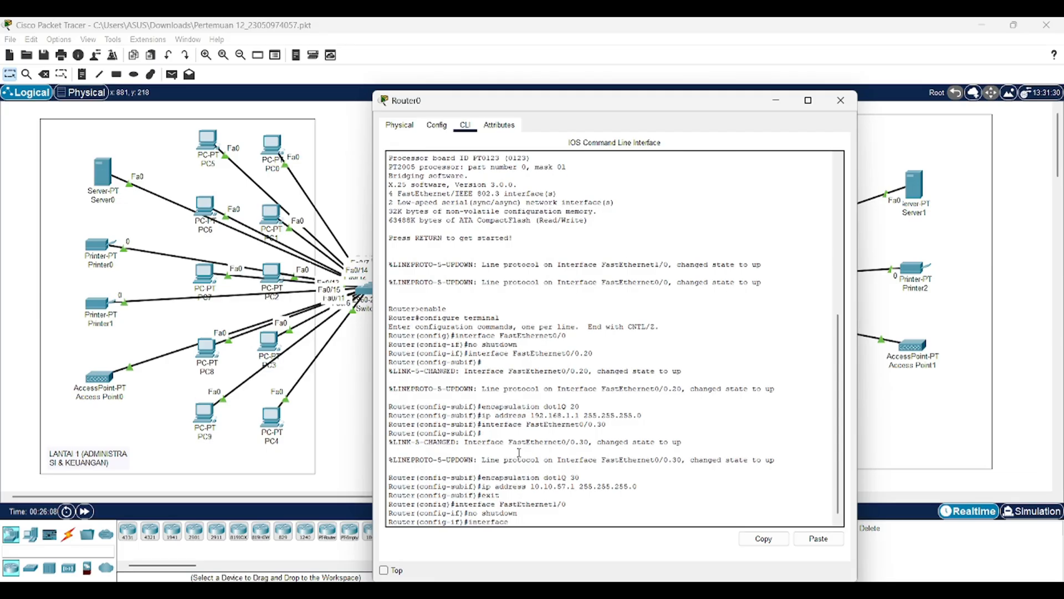
{"action": "type", "text": " Serial2/0"}
{"action": "key", "text": "Return"}
{"action": "type", "text": "ip "}
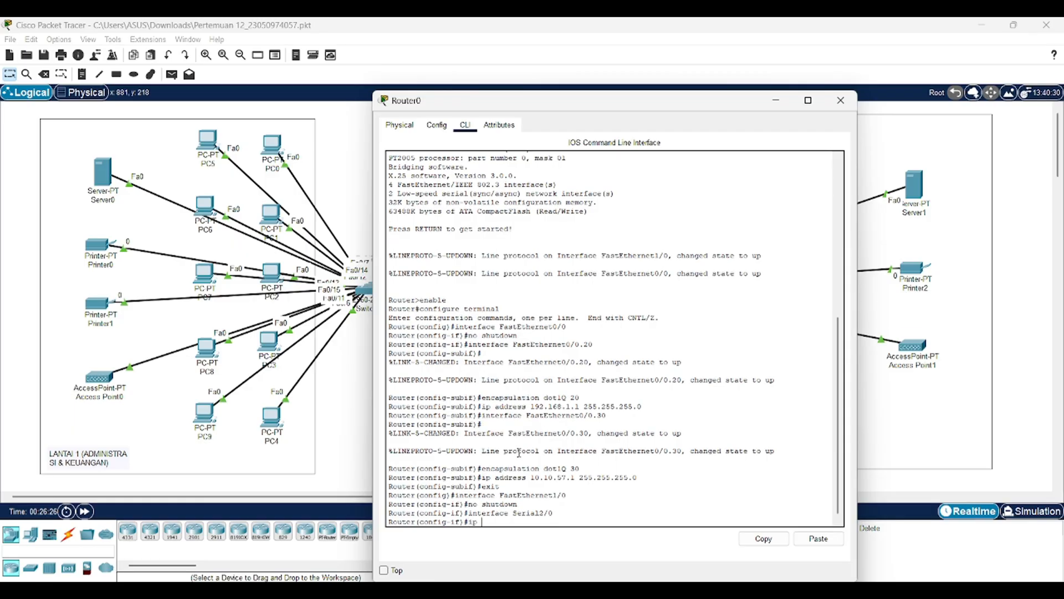
{"action": "type", "text": "address"}
{"action": "type", "text": " 200."}
{"action": "type", "text": "0.0."}
{"action": "type", "text": "1 255.255.2"}
{"action": "type", "text": "55.0"}
{"action": "type", "text": "2"}
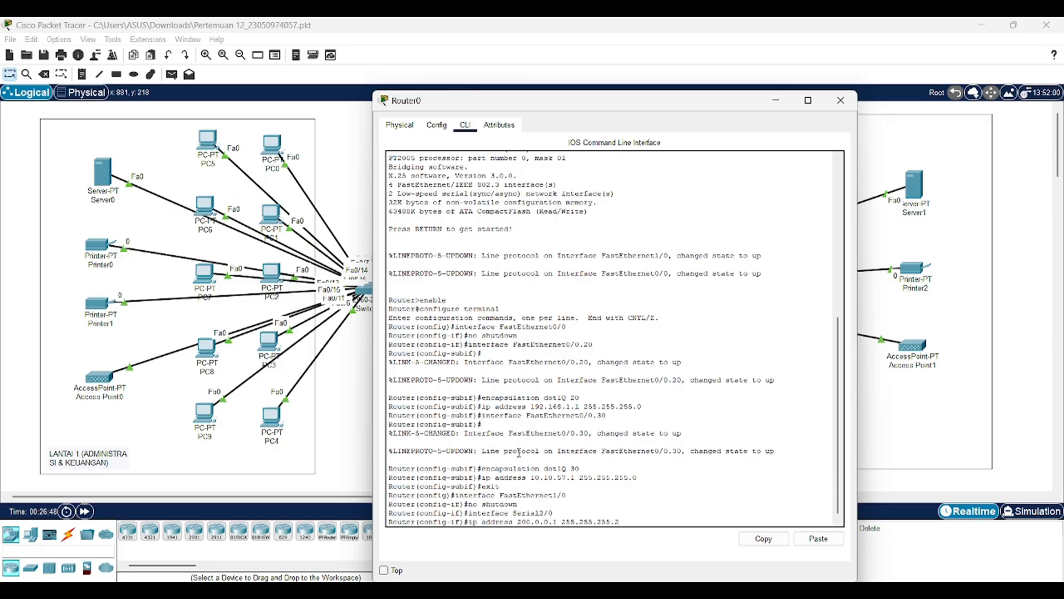
{"action": "type", "text": "52"}
{"action": "key", "text": "Return"}
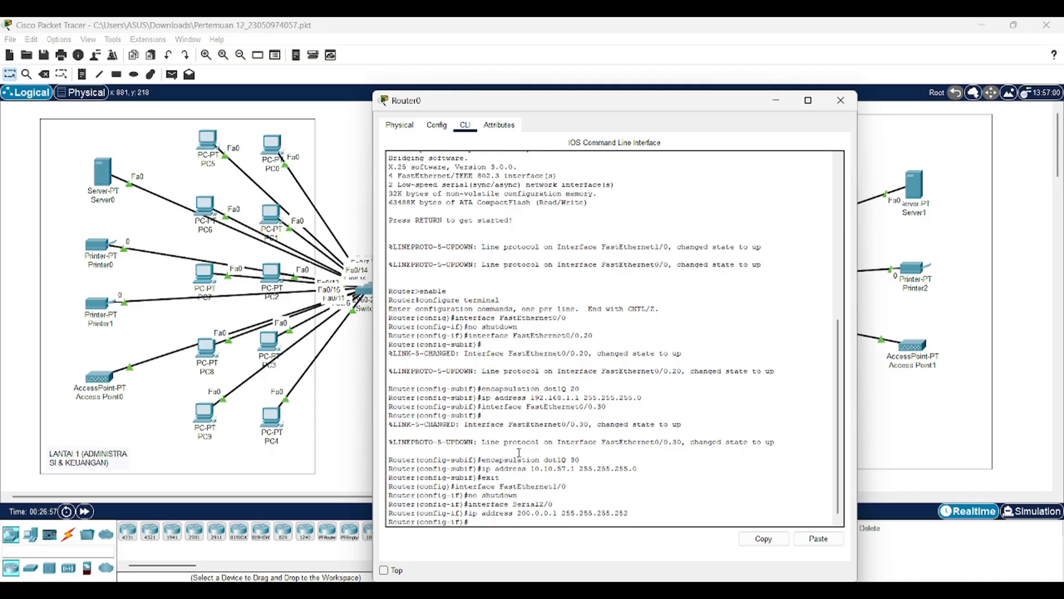
- Set Serial2/0's clock rate to 64000, enable the interface with no shutdown, and exit Router0's interface configuration
{"action": "type", "text": "clock rate 64000"}
{"action": "key", "text": "Return"}
{"action": "type", "text": "no s"}
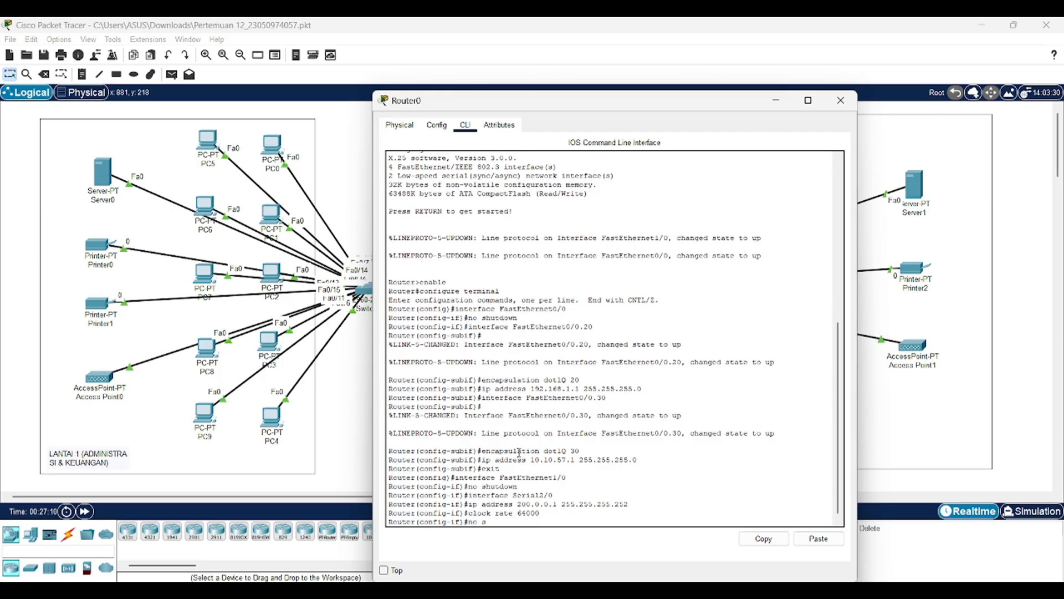
{"action": "type", "text": "hutdown"}
{"action": "key", "text": "Return"}
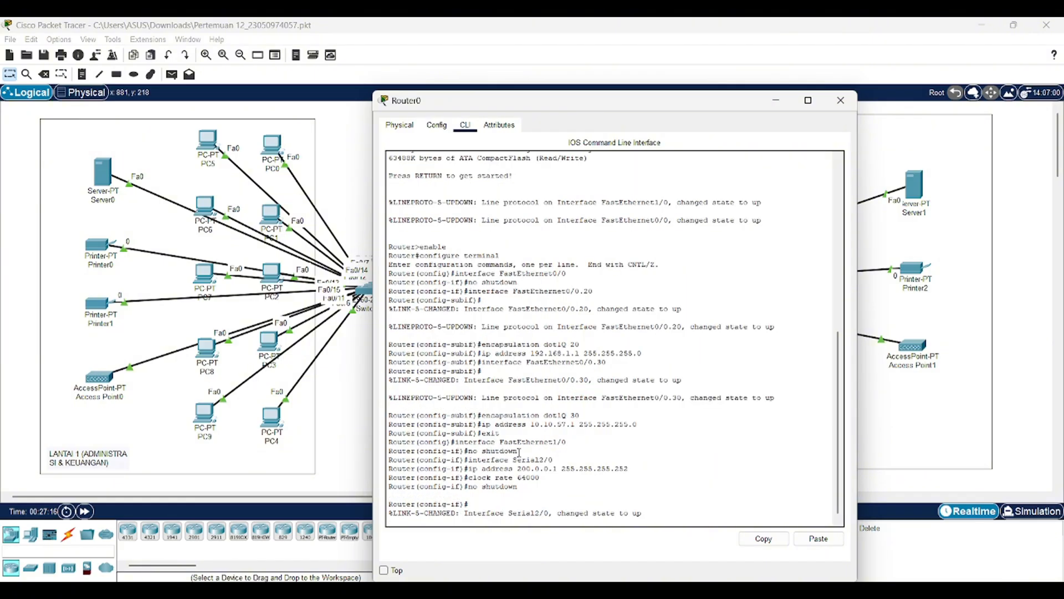
{"action": "type", "text": "er(config-if)#"}
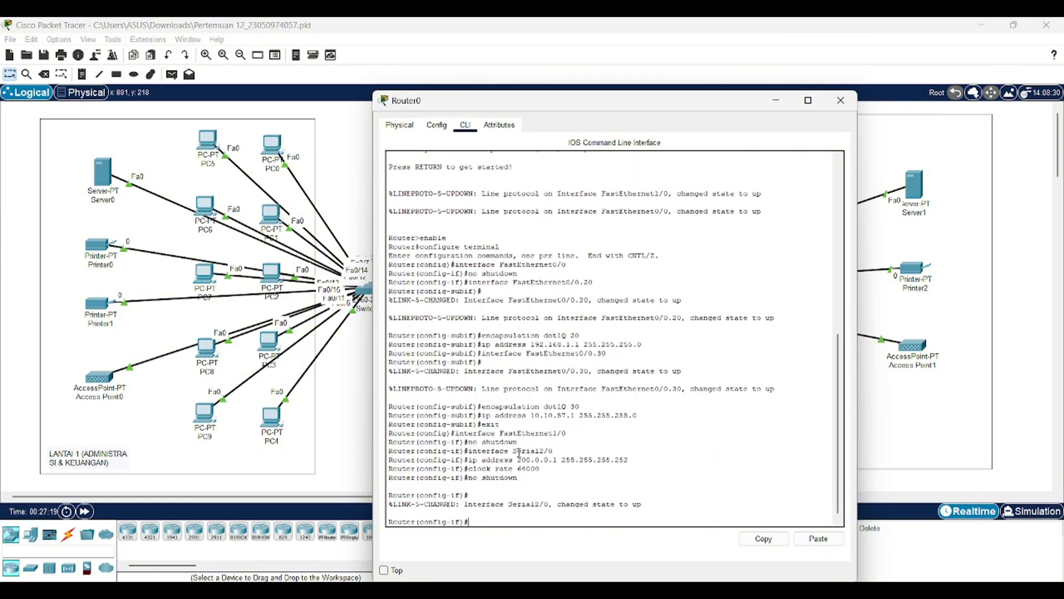
{"action": "type", "text": "xit"}
{"action": "key", "text": "Return"}
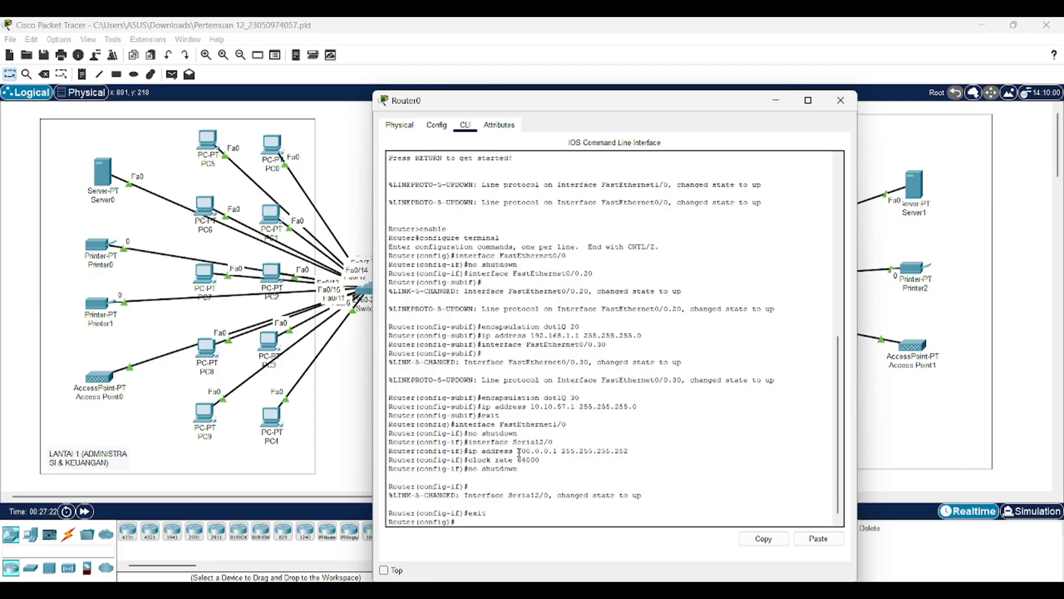
{"action": "left_click", "coordinate": [842, 99]}
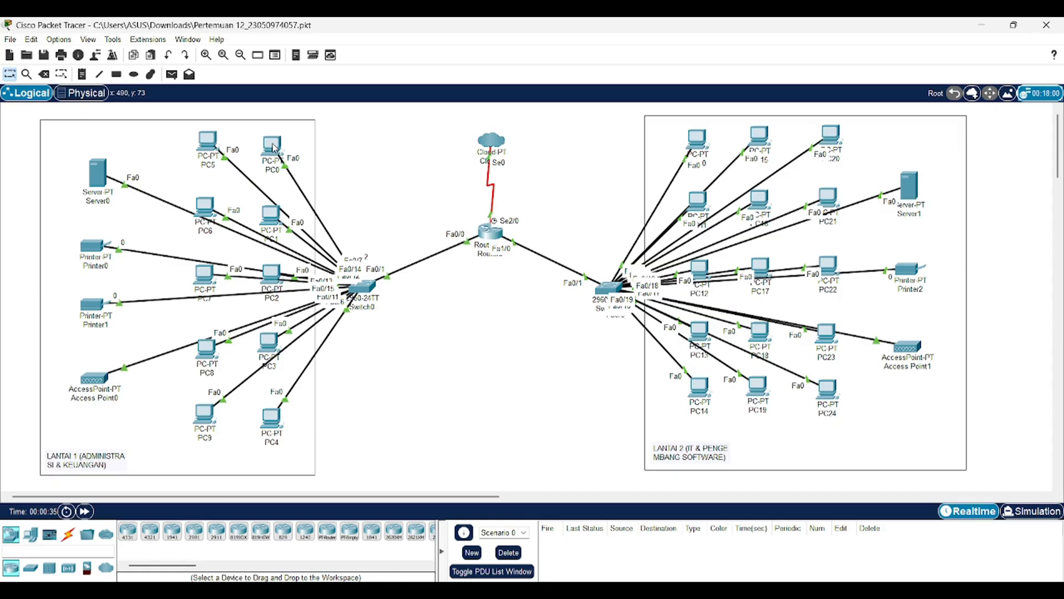
- Open PC0's Command Prompt and ping 192.168.1.11 and 192.168.1.12
{"action": "left_click", "coordinate": [272, 147]}
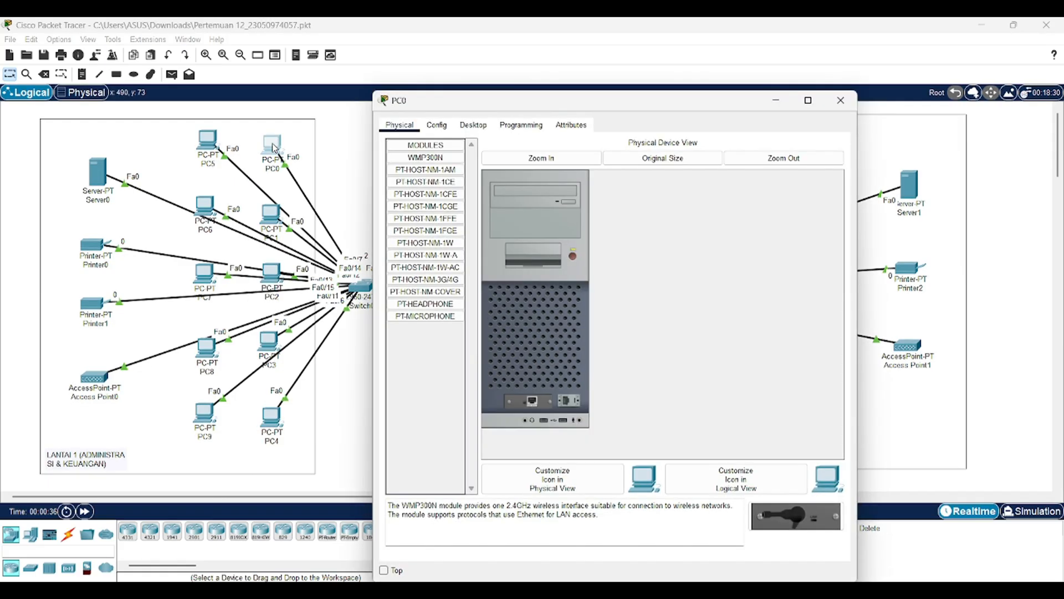
{"action": "left_click", "coordinate": [474, 126]}
{"action": "left_click", "coordinate": [691, 177]}
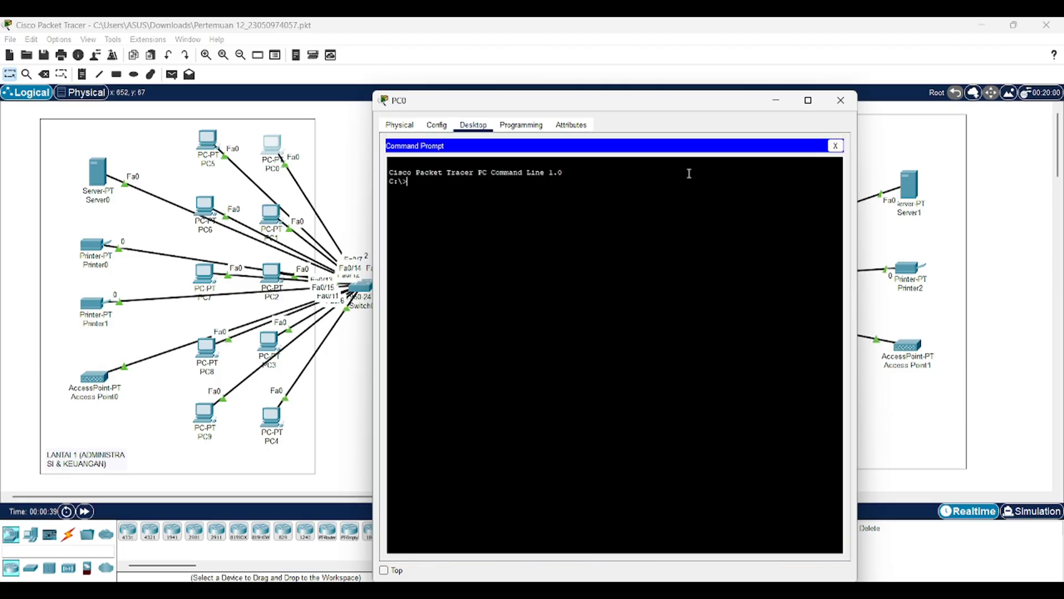
{"action": "type", "text": "ping 192.168.1.11"}
{"action": "key", "text": "Return"}
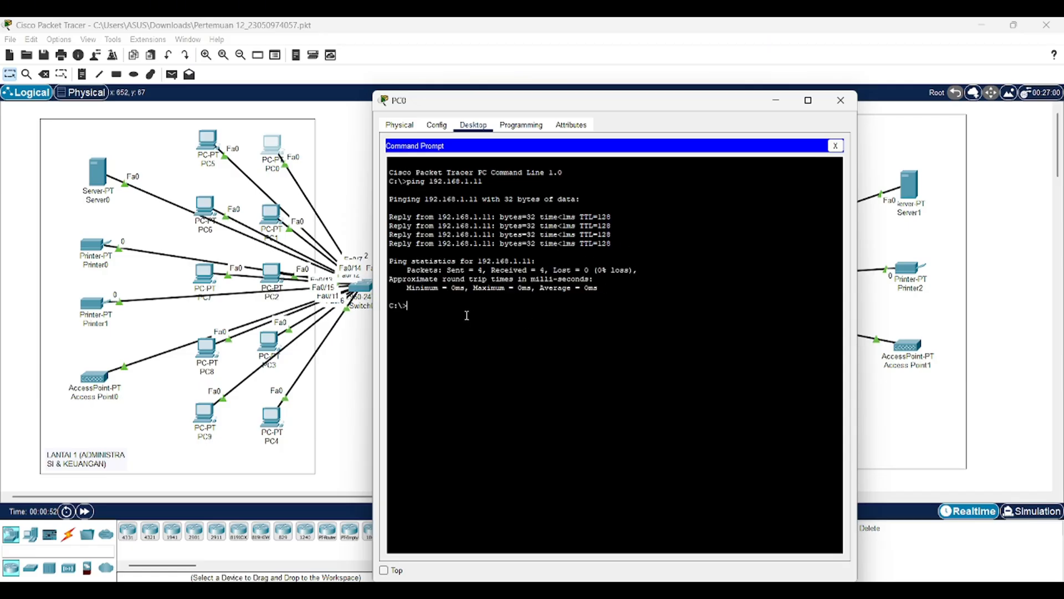
{"action": "type", "text": "ping 192.168.1.12"}
{"action": "key", "text": "Return"}
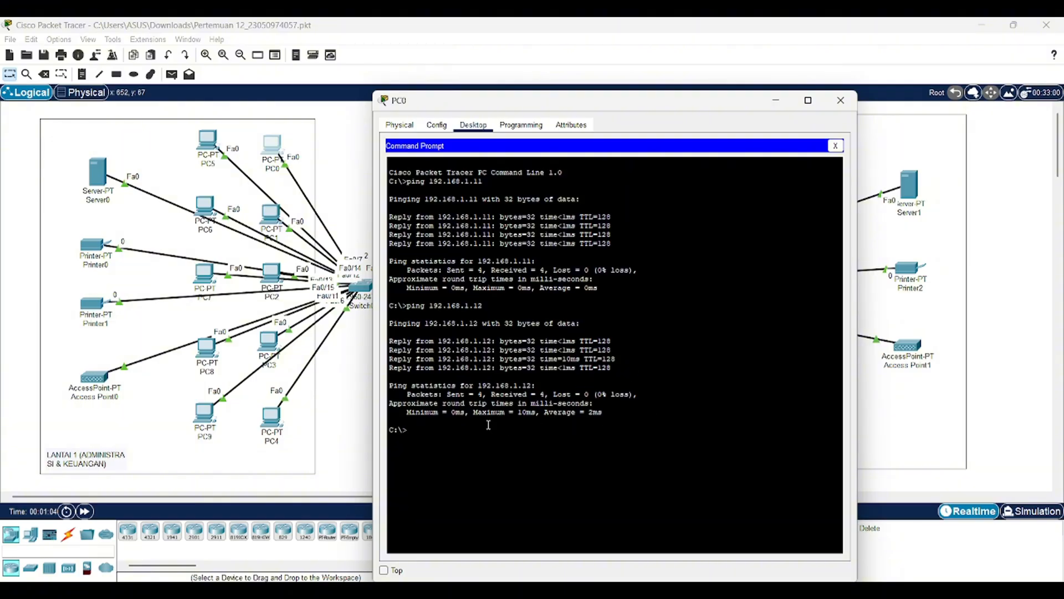
- Ping 192.168.1.13, 192.168.1.14 and 192.168.1.15 from PC0
{"action": "type", "text": "ping 192.168.1.13"}
{"action": "key", "text": "Return"}
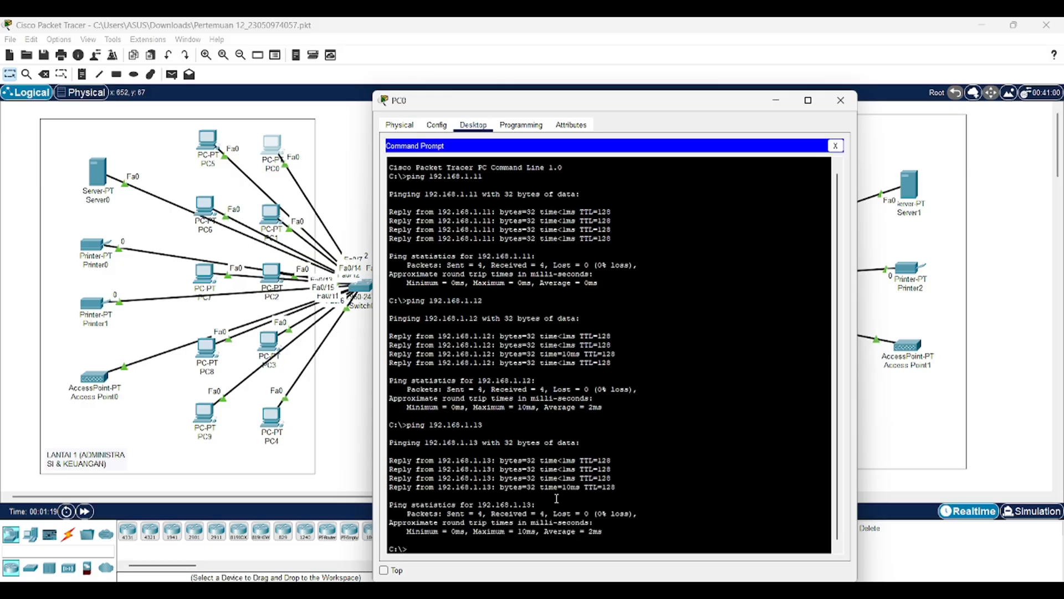
{"action": "type", "text": "pin"}
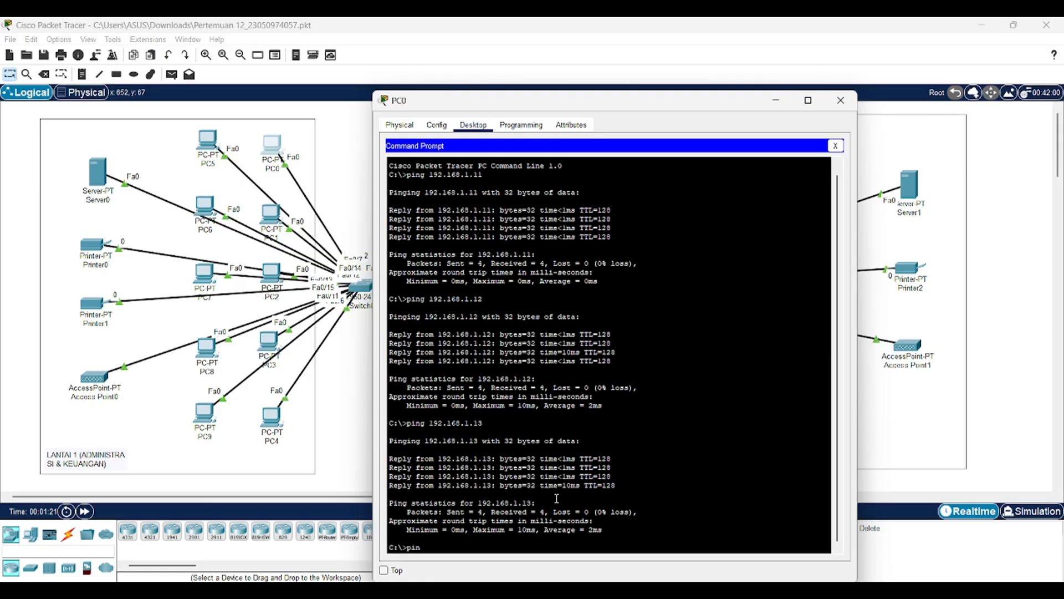
{"action": "type", "text": "g 192.168."}
{"action": "type", "text": "1.14"}
{"action": "key", "text": "Return"}
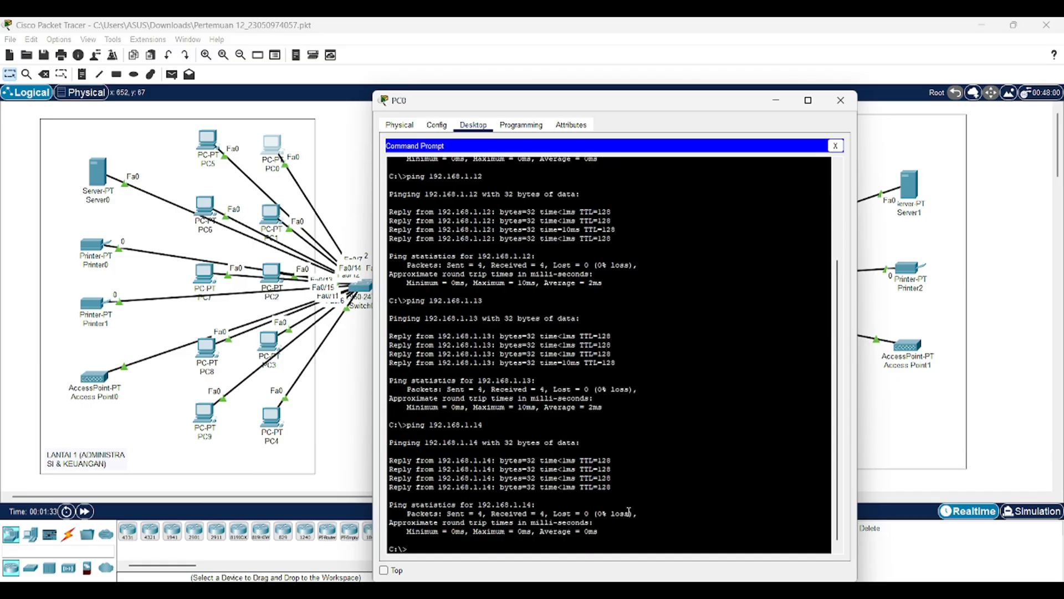
{"action": "type", "text": "ping 192.168.1.15"}
{"action": "key", "text": "Return"}
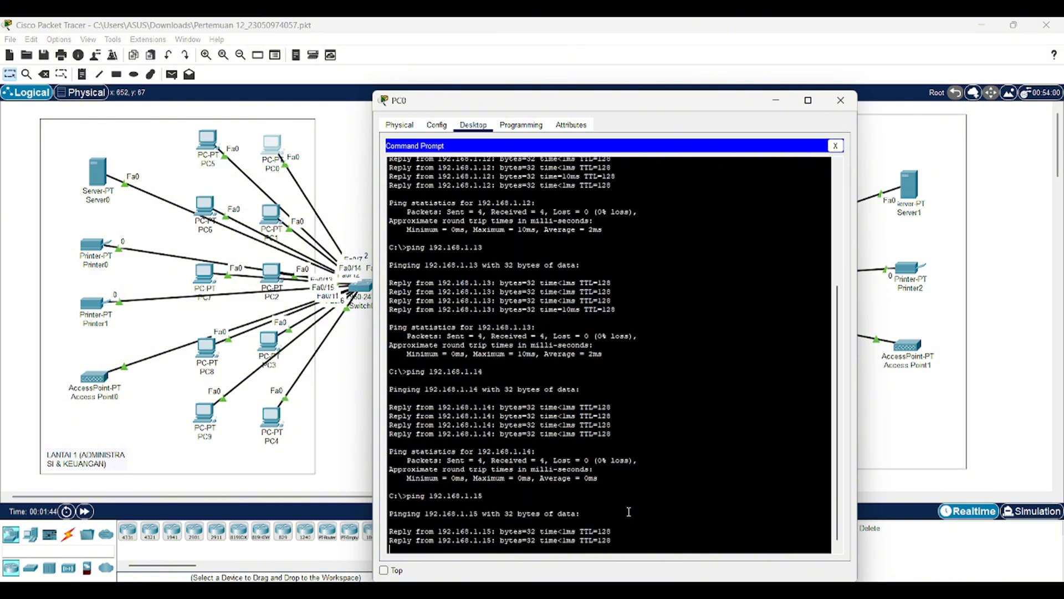
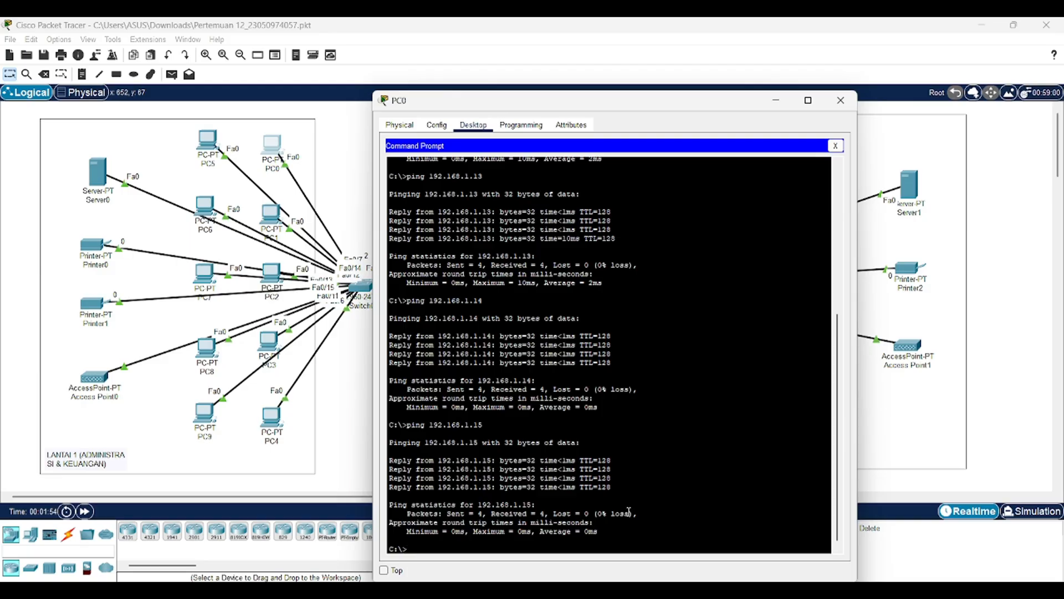
- Ping 192.168.1.19 and 192.168.1.2 from PC0's Command Prompt
{"action": "type", "text": "ping 192.168.1."}
{"action": "type", "text": "19"}
{"action": "key", "text": "Return"}
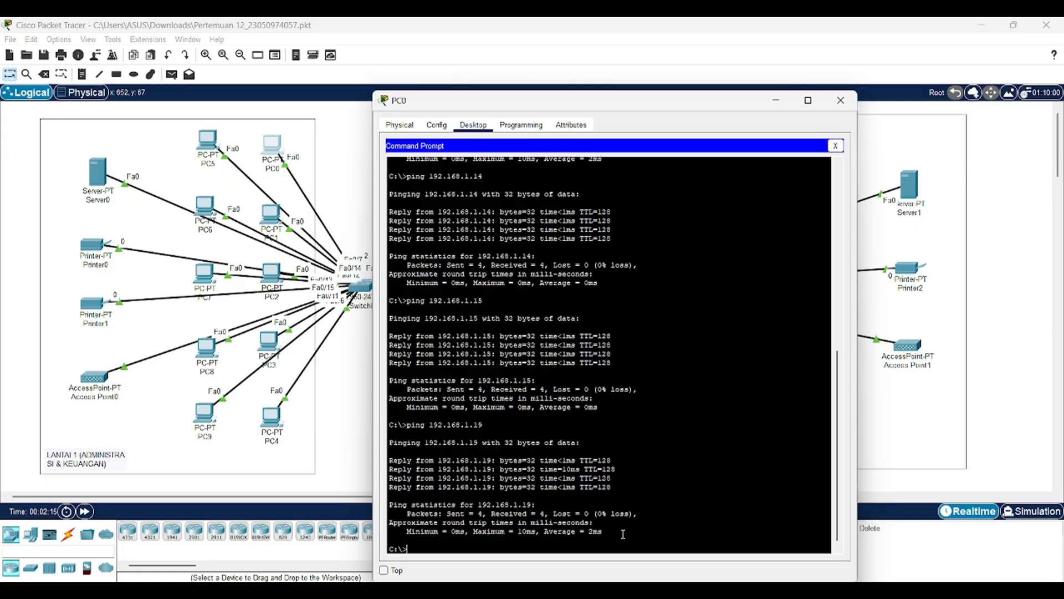
{"action": "type", "text": "p"}
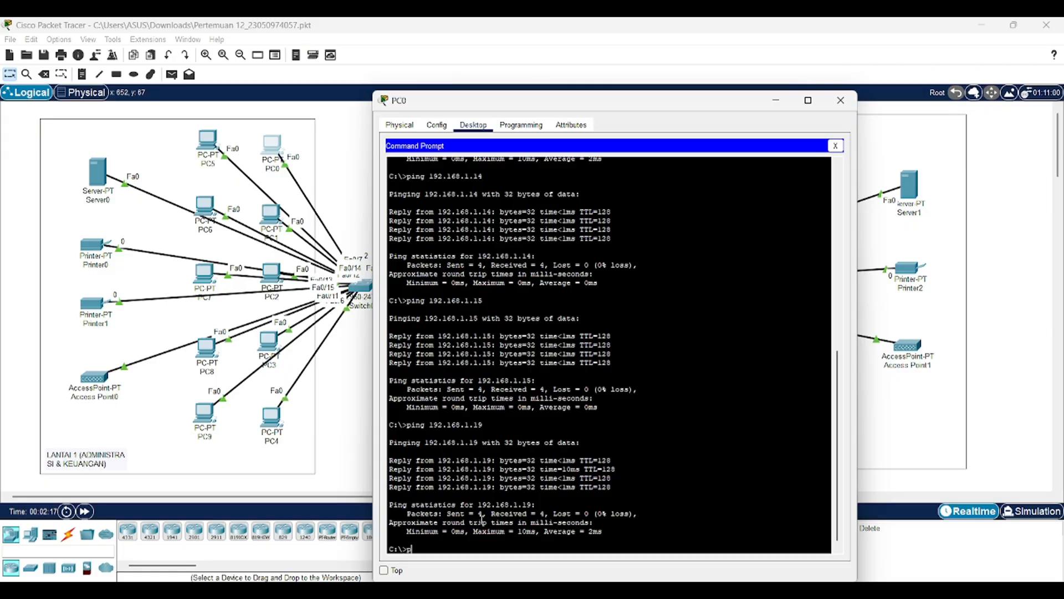
{"action": "type", "text": "ing "}
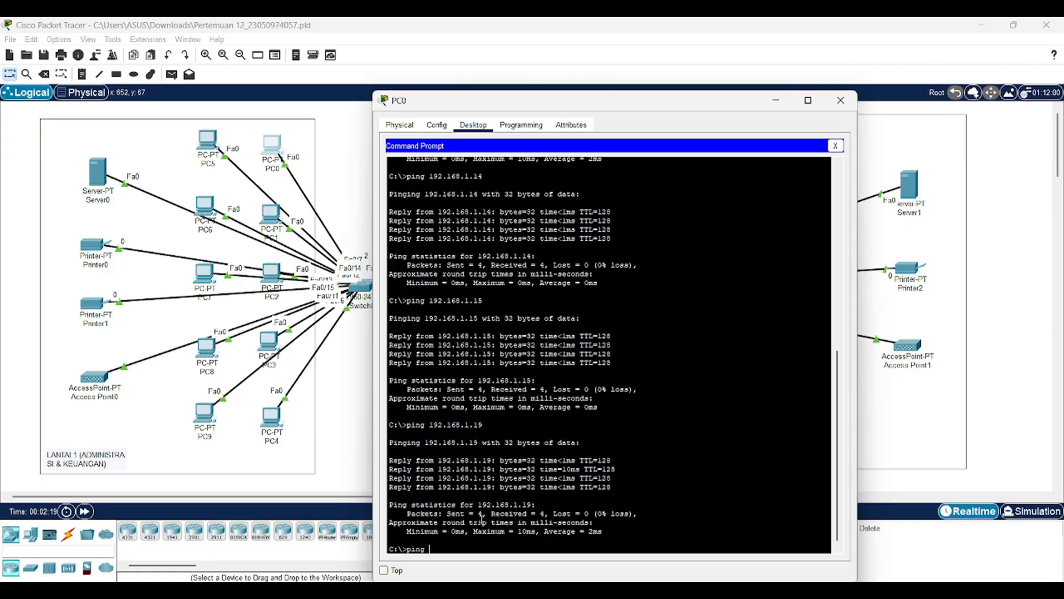
{"action": "type", "text": "192.168.1.2"}
{"action": "key", "text": "Return"}
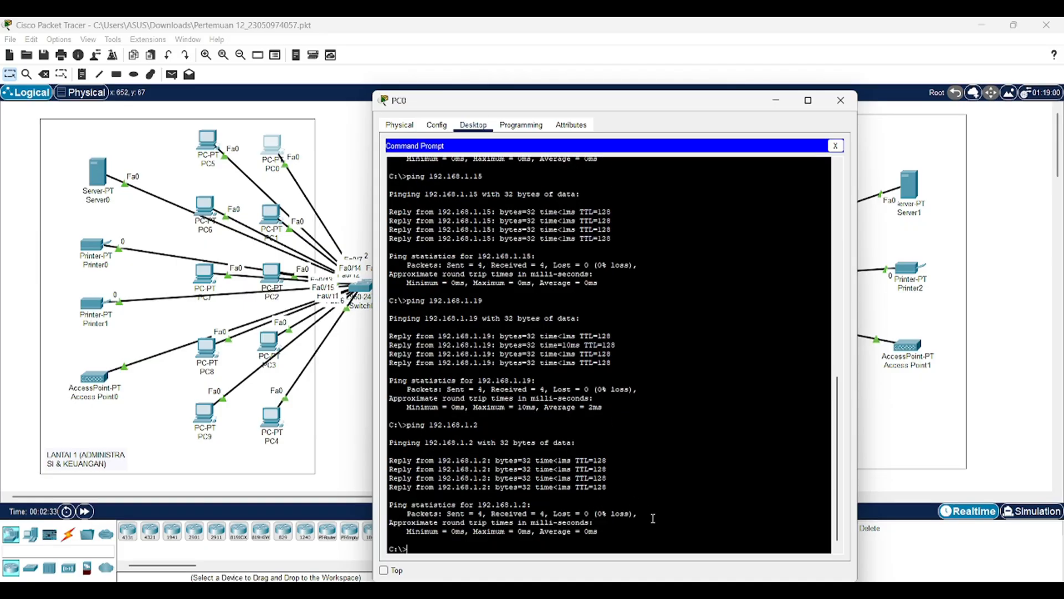
- Ping 192.168.1.3 and 192.168.1.4 from PC0 to test the remaining floor-one devices
{"action": "type", "text": "ping 192.168.1.3"}
{"action": "key", "text": "Return"}
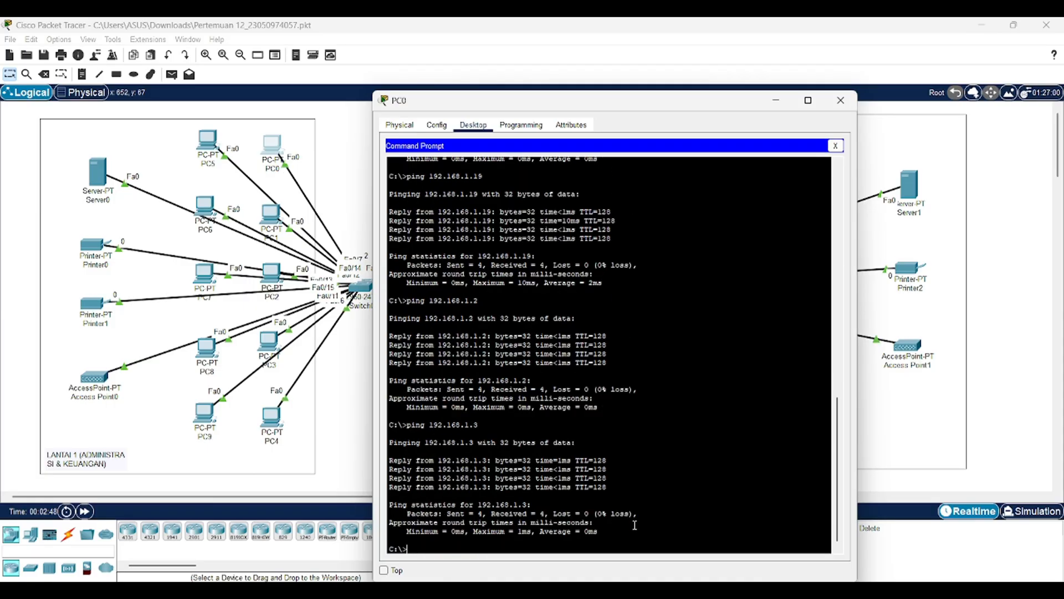
{"action": "type", "text": "ping 192.168.1.4"}
{"action": "key", "text": "Return"}
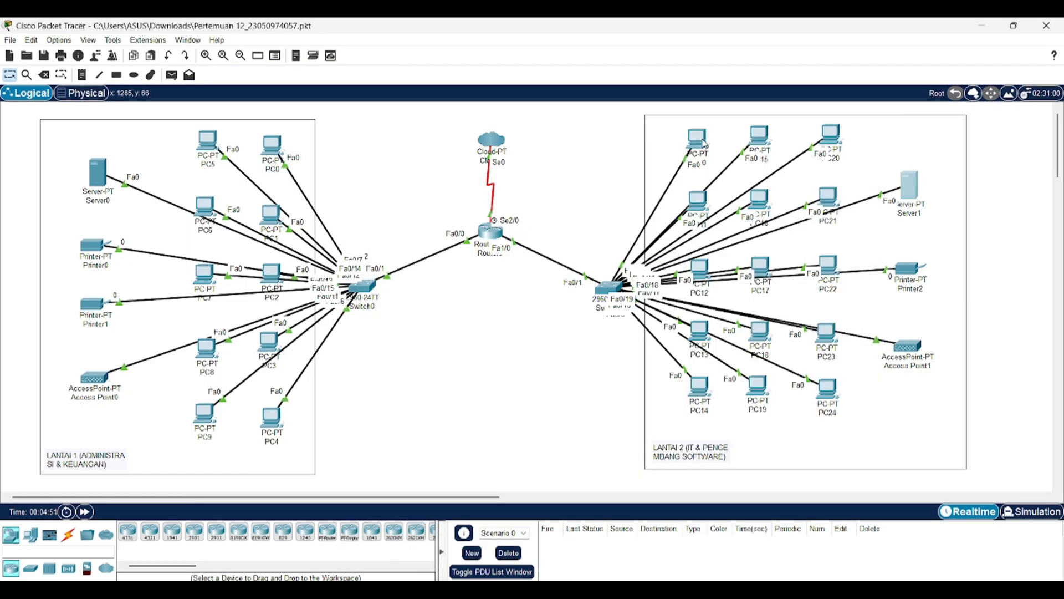
- Open the Command Prompt of PC10 on the second floor and ping 10.10.57.11
{"action": "left_click", "coordinate": [699, 142]}
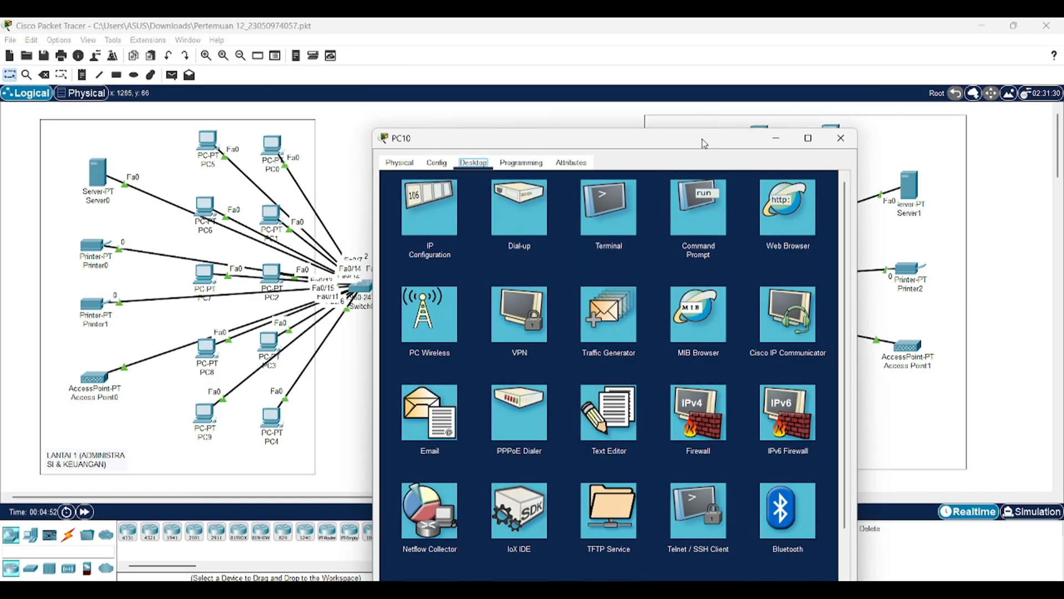
{"action": "left_click", "coordinate": [718, 235]}
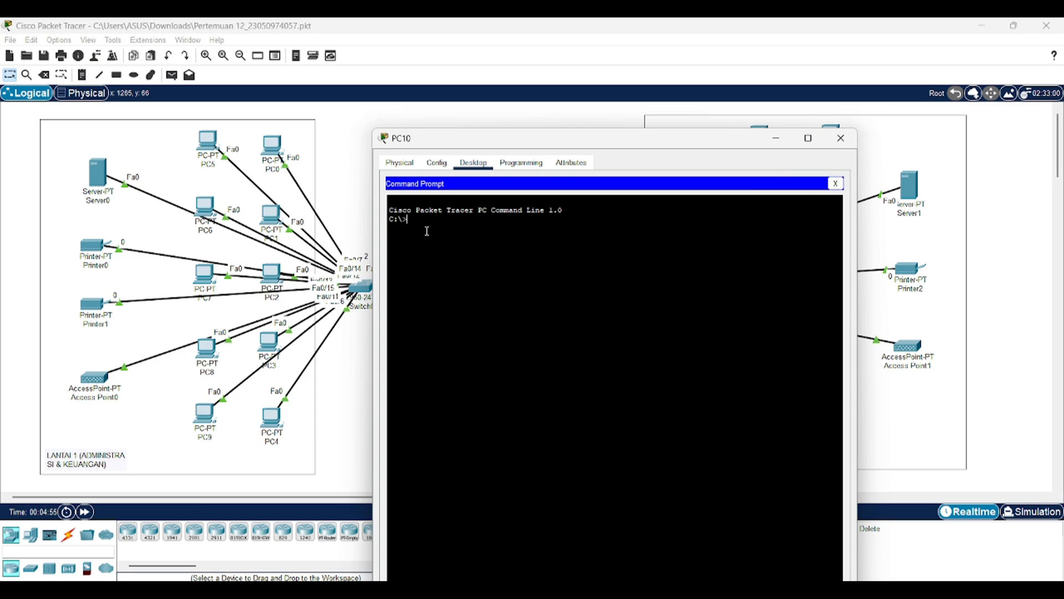
{"action": "type", "text": "ping 1"}
{"action": "key", "text": "BackSpace"}
{"action": "type", "text": "0/"}
{"action": "type", "text": ".10"}
{"action": "type", "text": ".5"}
{"action": "type", "text": "7.11"}
{"action": "key", "text": "Return"}
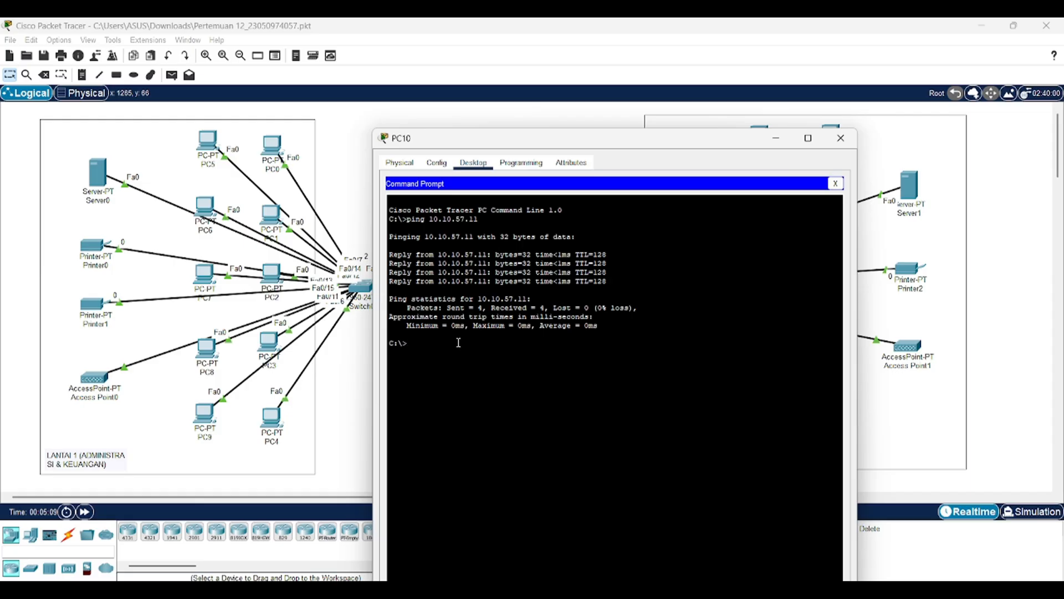
- Ping 10.10.57.12 and 10.10.57.13 from PC10's Command Prompt
{"action": "type", "text": "ping 10.10.57.12"}
{"action": "key", "text": "Return"}
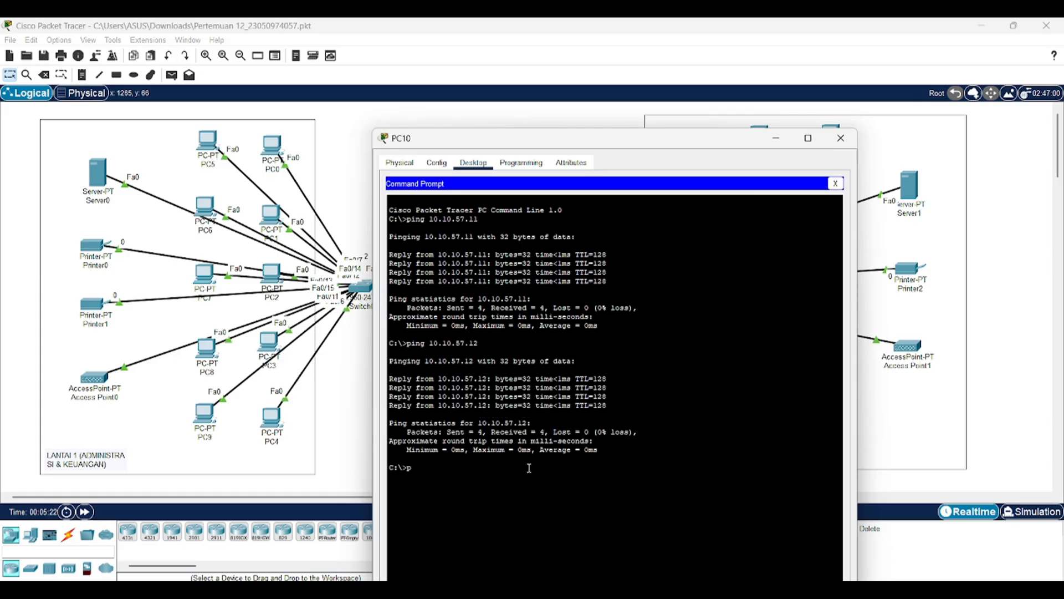
{"action": "type", "text": "ing 19"}
{"action": "type", "text": "2.1"}
{"action": "type", "text": "68"}
{"action": "type", "text": "."}
{"action": "key", "text": "BackSpace"}
{"action": "key", "text": "BackSpace"}
{"action": "key", "text": "BackSpace"}
{"action": "key", "text": "BackSpace"}
{"action": "key", "text": "BackSpace"}
{"action": "key", "text": "BackSpace"}
{"action": "key", "text": "BackSpace"}
{"action": "type", "text": "10.10.57.13"}
{"action": "key", "text": "Return"}
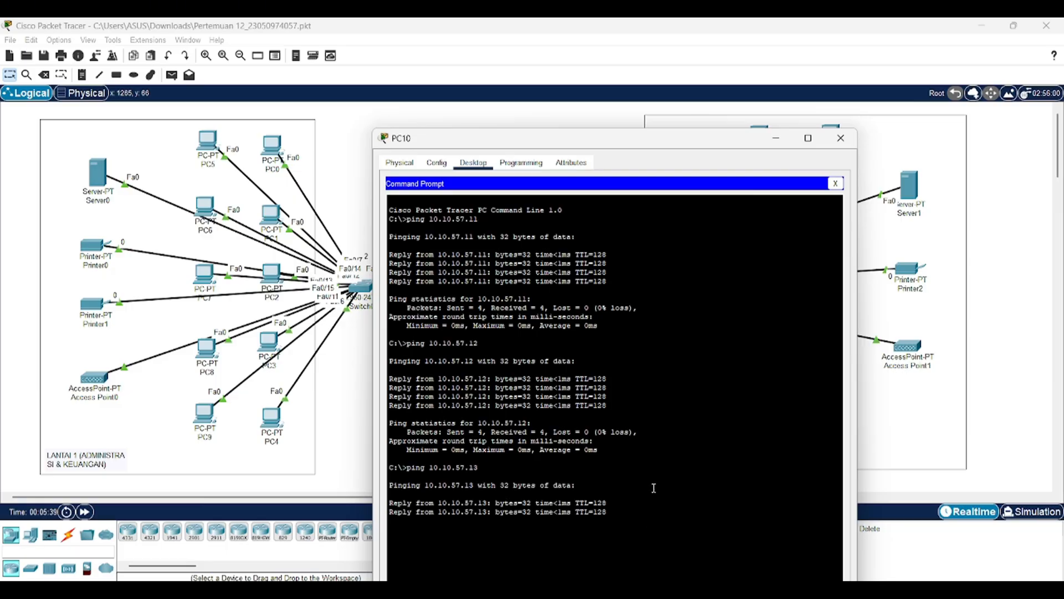
- Move PC10's window clear of the second-floor devices and ping 10.10.57.14 and 10.10.57.24
{"action": "left_click_drag", "start_coordinate": [687, 146], "coordinate": [495, 92]}
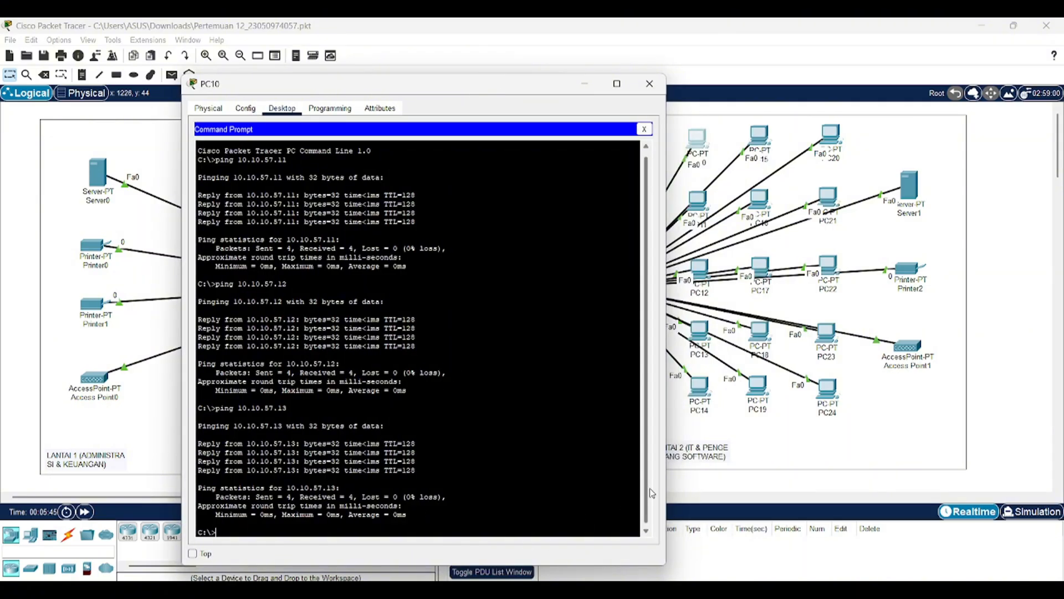
{"action": "type", "text": "ping 10.10.57.14"}
{"action": "key", "text": "Return"}
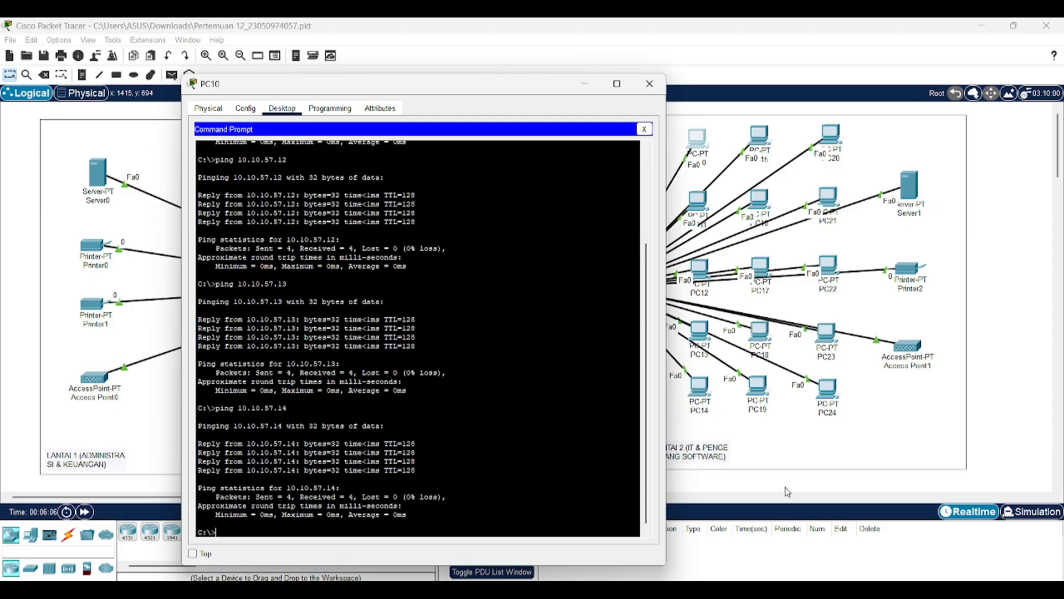
{"action": "type", "text": "ping"}
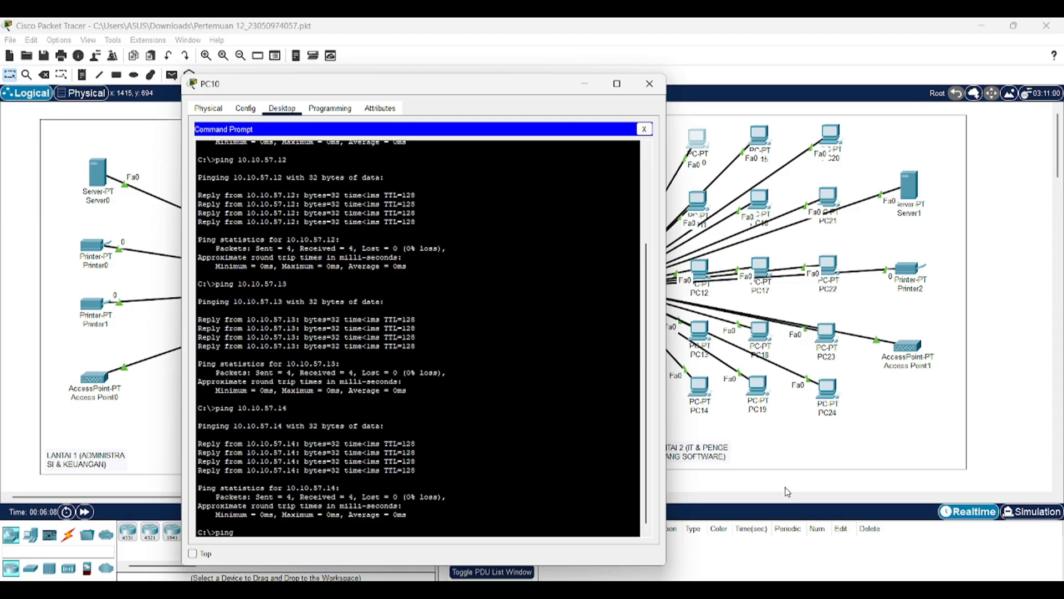
{"action": "type", "text": " 10"}
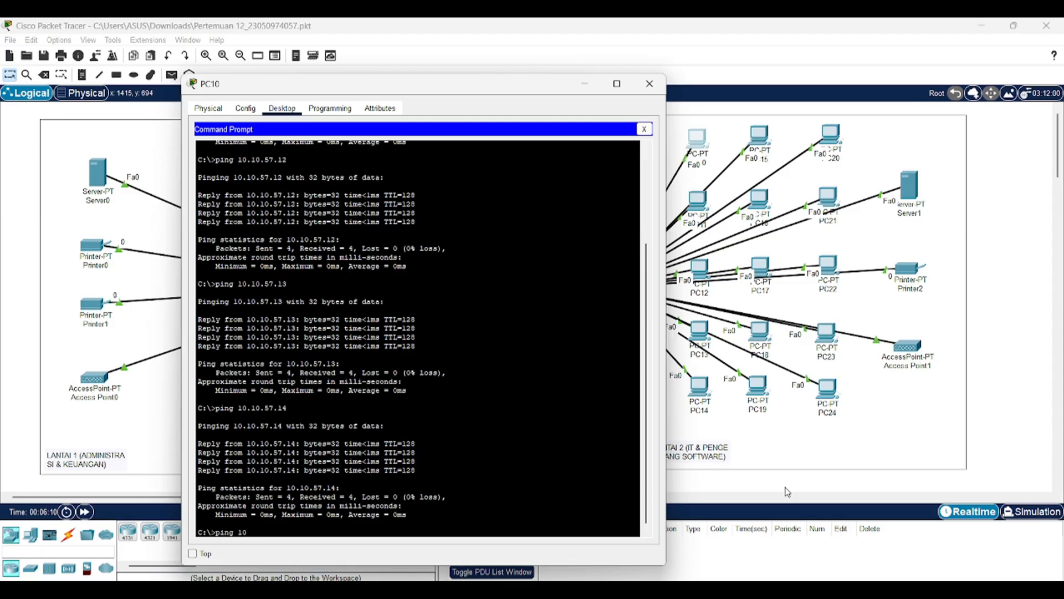
{"action": "type", "text": ".10.57.24"}
{"action": "key", "text": "Return"}
- Ping 10.10.57.2 from PC10's Command Prompt
{"action": "type", "text": "ping"}
{"action": "type", "text": ".10.10.57"}
{"action": "key", "text": "BackSpace"}
{"action": "key", "text": "BackSpace"}
{"action": "key", "text": "BackSpace"}
{"action": "key", "text": "BackSpace"}
{"action": "type", "text": "57.2"}
{"action": "key", "text": "Return"}
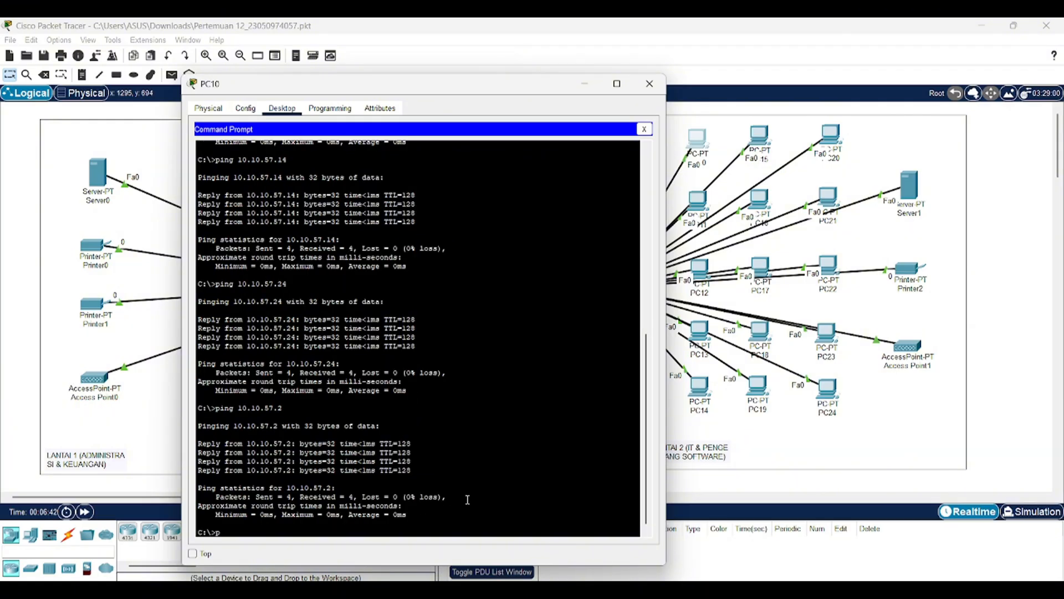
- Ping 10.10.57.3 from PC10's Command Prompt
{"action": "type", "text": "ing 10.19"}
{"action": "key", "text": "BackSpace"}
{"action": "type", "text": "0."}
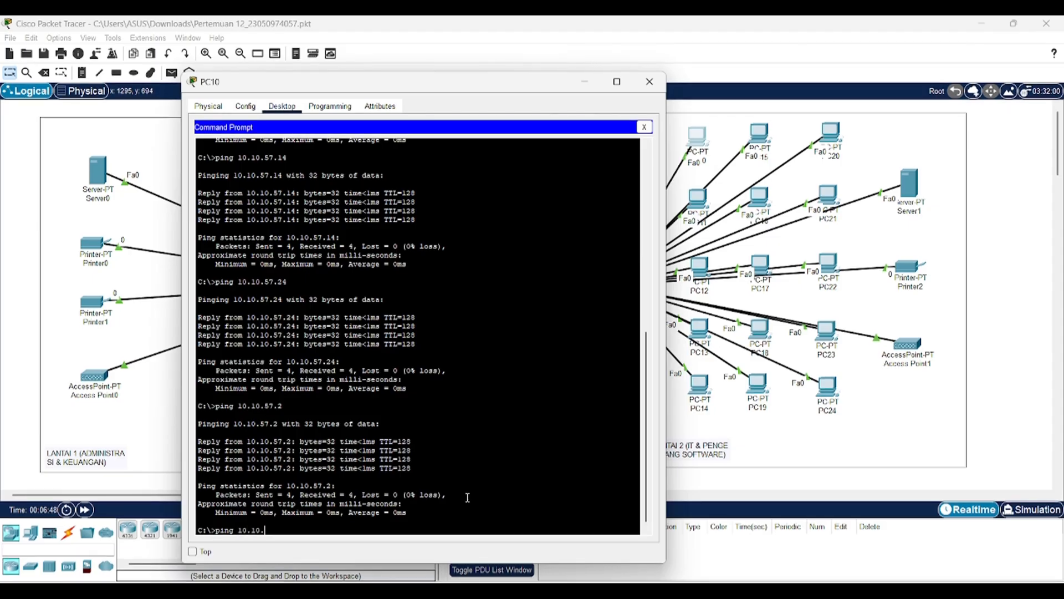
{"action": "type", "text": "57."}
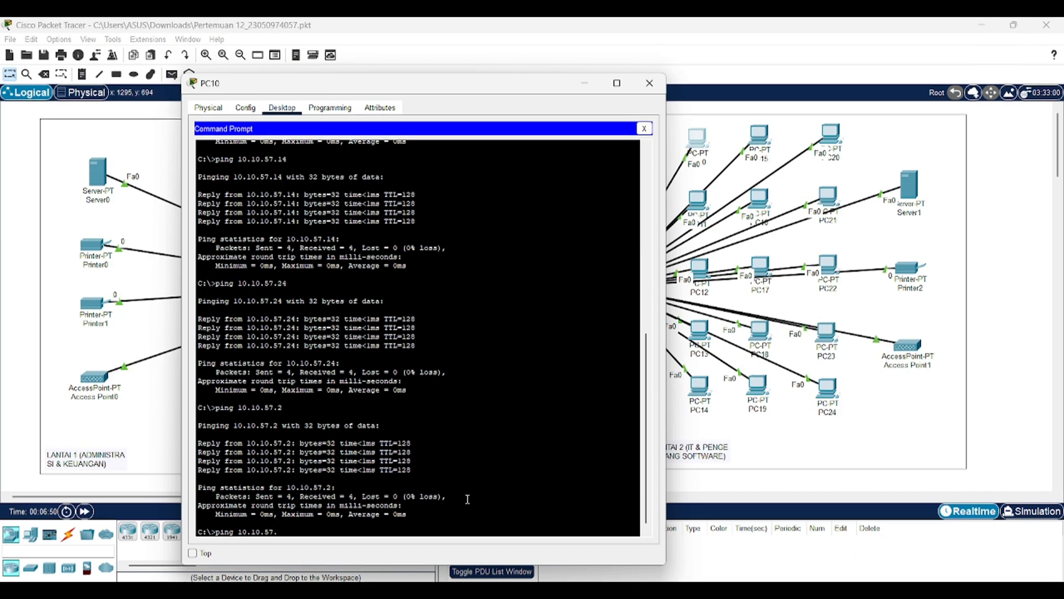
{"action": "type", "text": "3"}
{"action": "key", "text": "Return"}
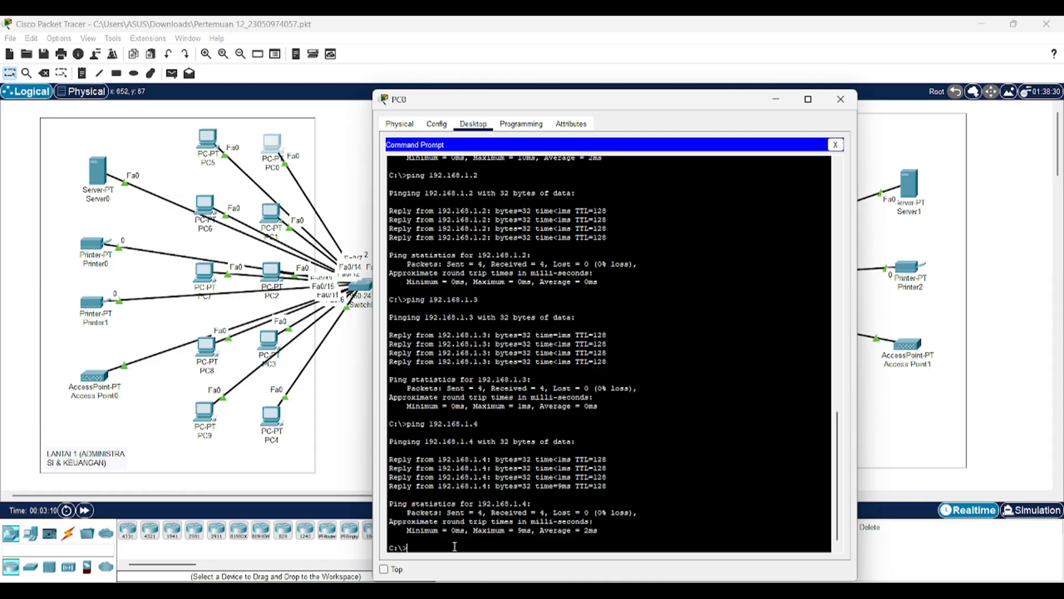
- Test inter-VLAN connectivity from PC0 by pinging 10.10.57.10, 10.10.57.11 and 10.10.57.12, and close PC0's window
{"action": "type", "text": "ping 10.10.57.10"}
{"action": "key", "text": "Return"}
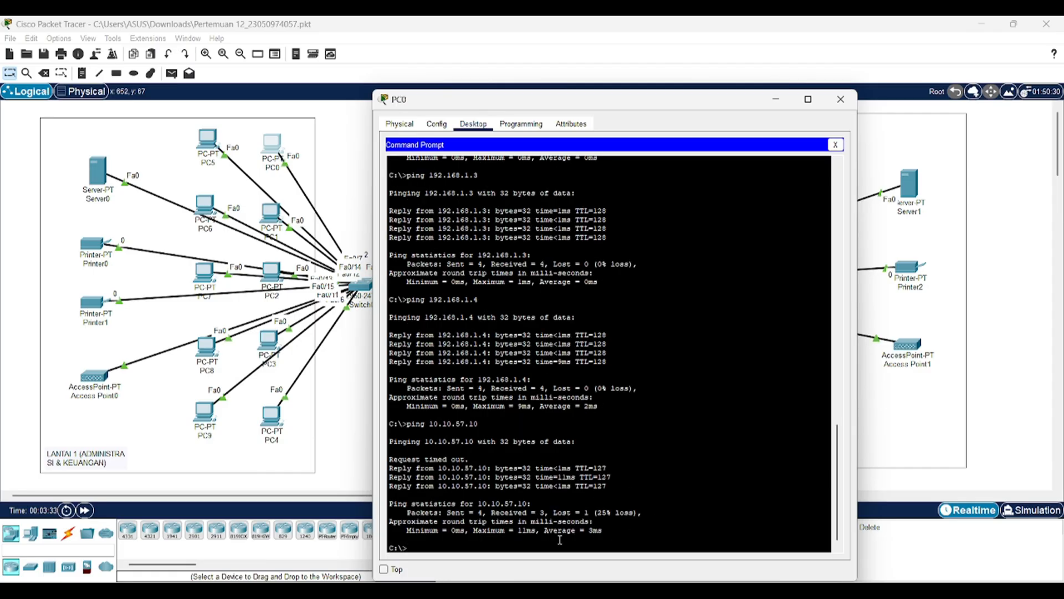
{"action": "type", "text": "ping 10.10.57.11"}
{"action": "key", "text": "Return"}
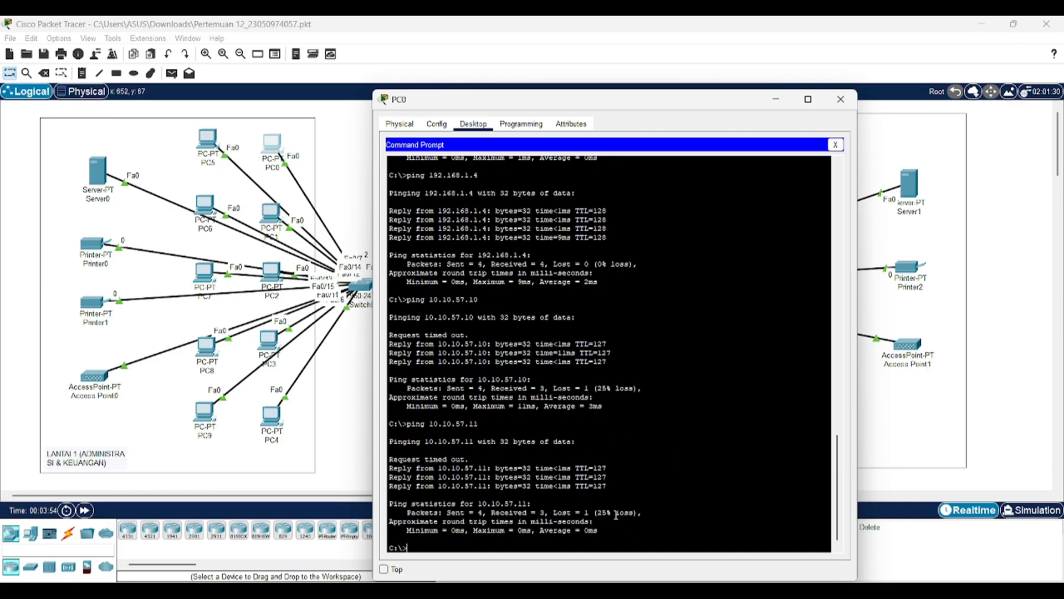
{"action": "type", "text": "ping 10.10.57"}
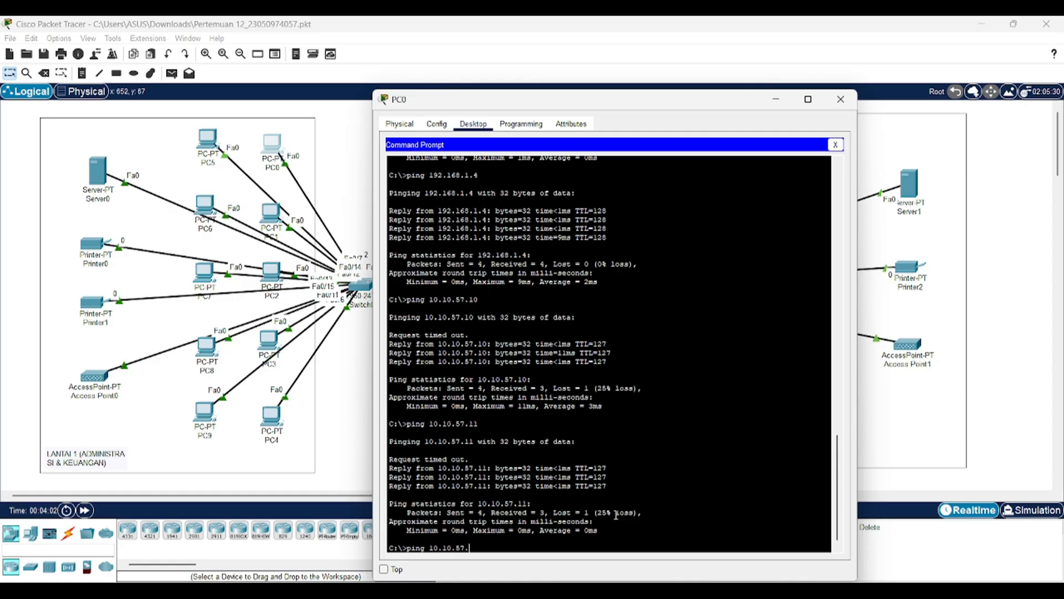
{"action": "type", "text": ".12"}
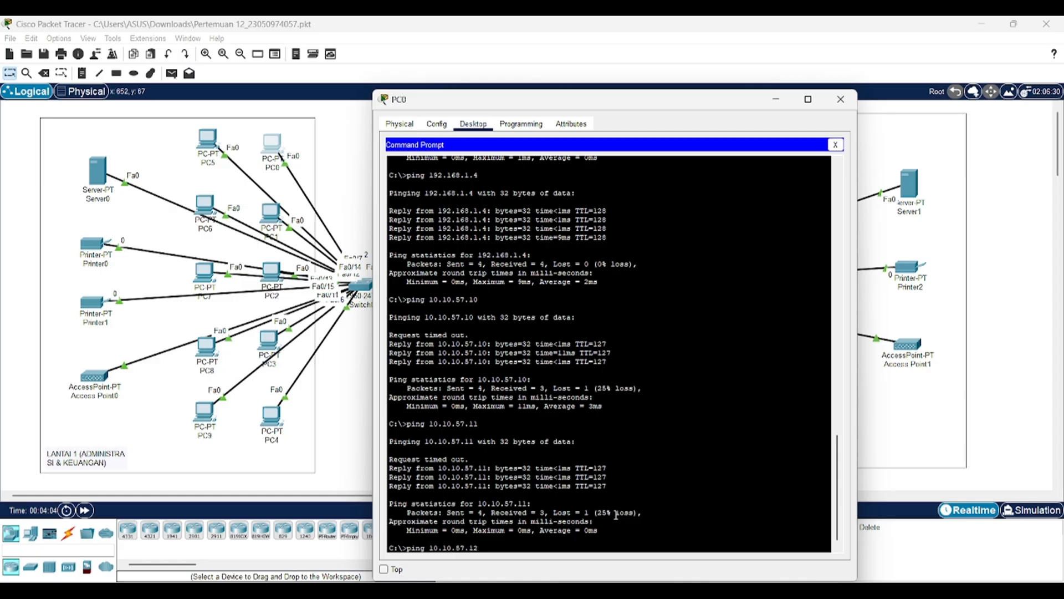
{"action": "key", "text": "Return"}
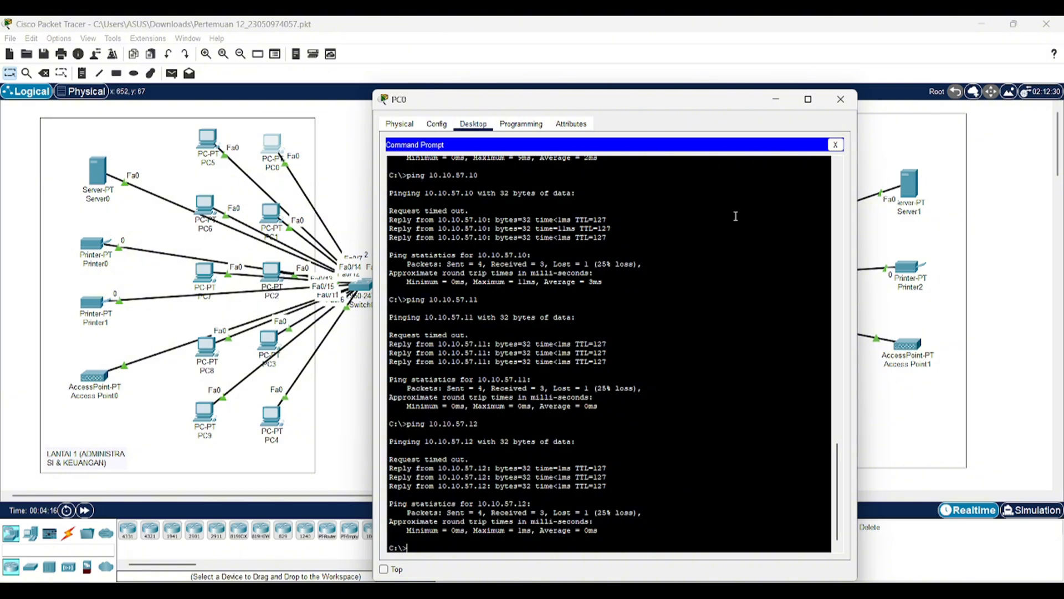
{"action": "left_click", "coordinate": [843, 102]}
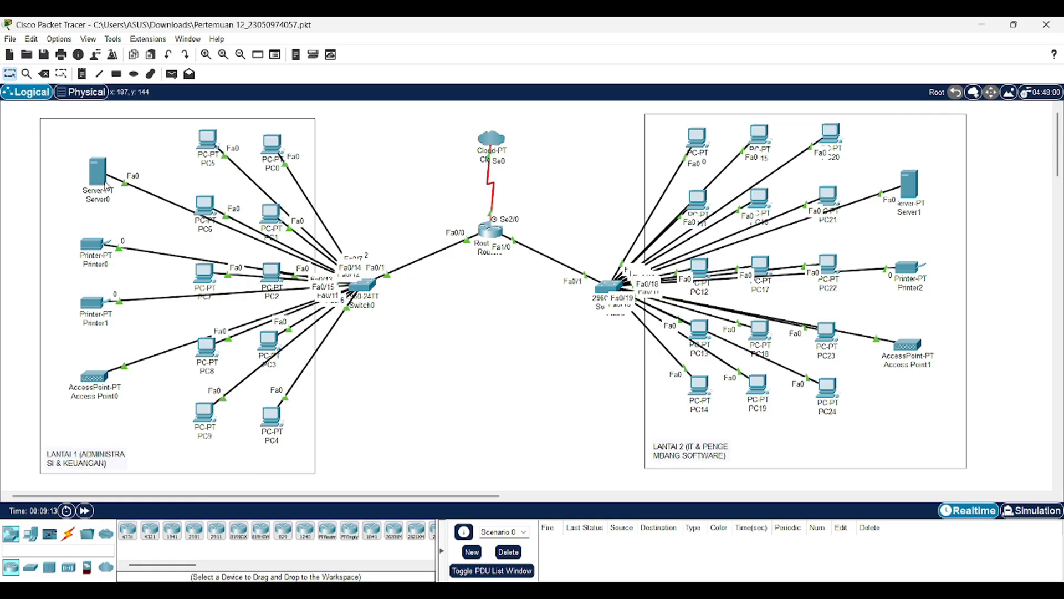
- Test first-floor connectivity from Server0's Command Prompt by pinging 192.168.1.3 and 192.168.1.4, and close Server0's window
{"action": "left_click", "coordinate": [98, 176]}
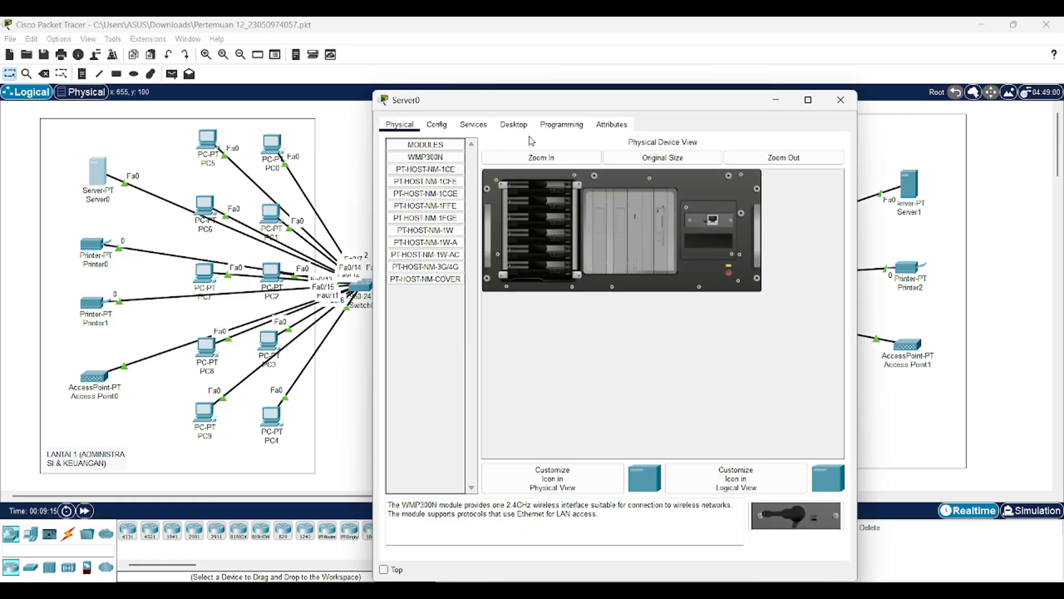
{"action": "left_click", "coordinate": [514, 124]}
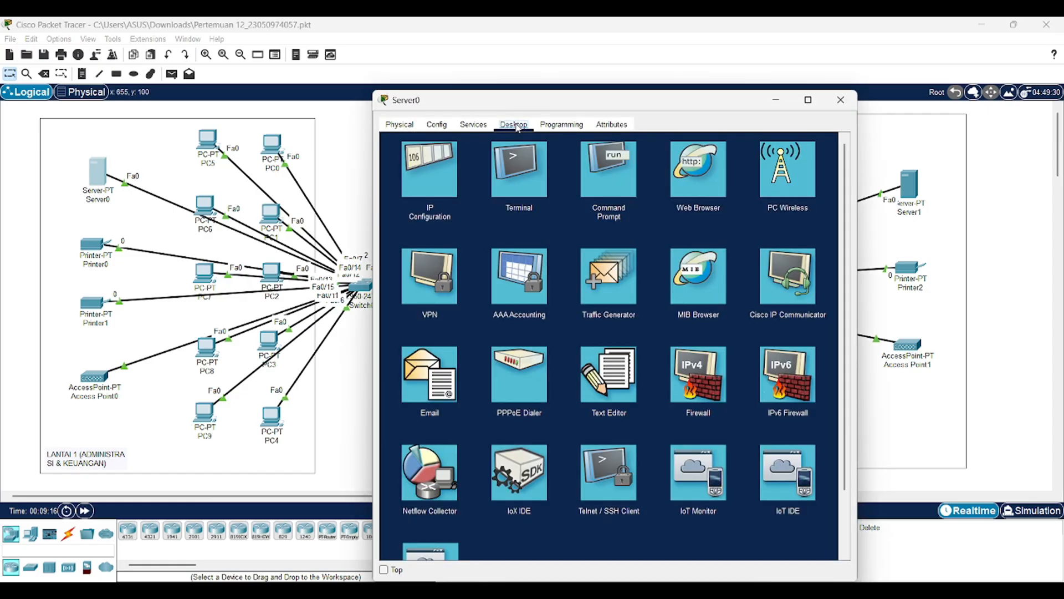
{"action": "left_click", "coordinate": [597, 169]}
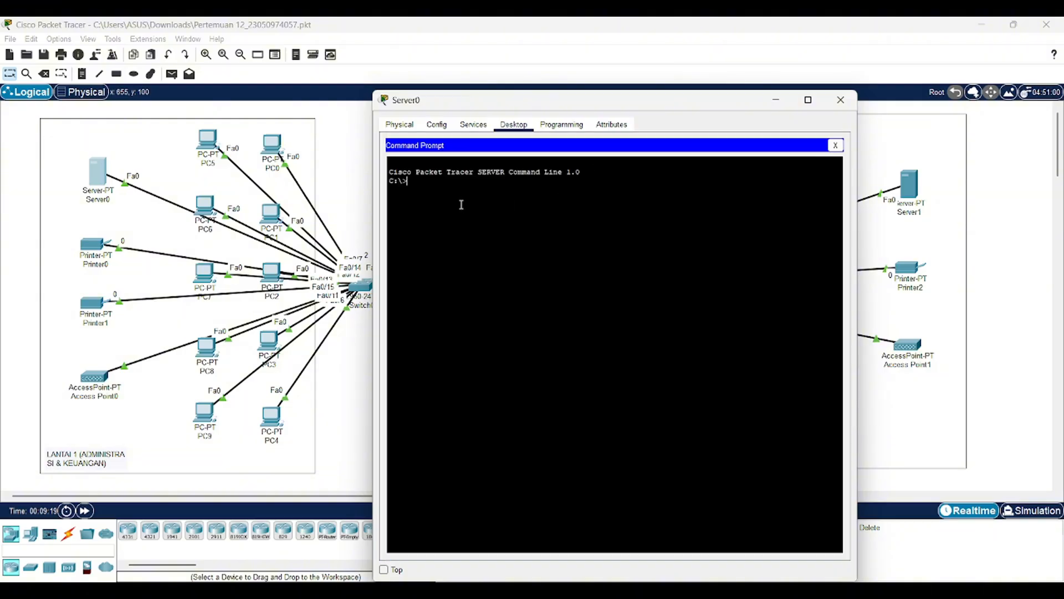
{"action": "type", "text": "ping 192.168.1.3"}
{"action": "key", "text": "Return"}
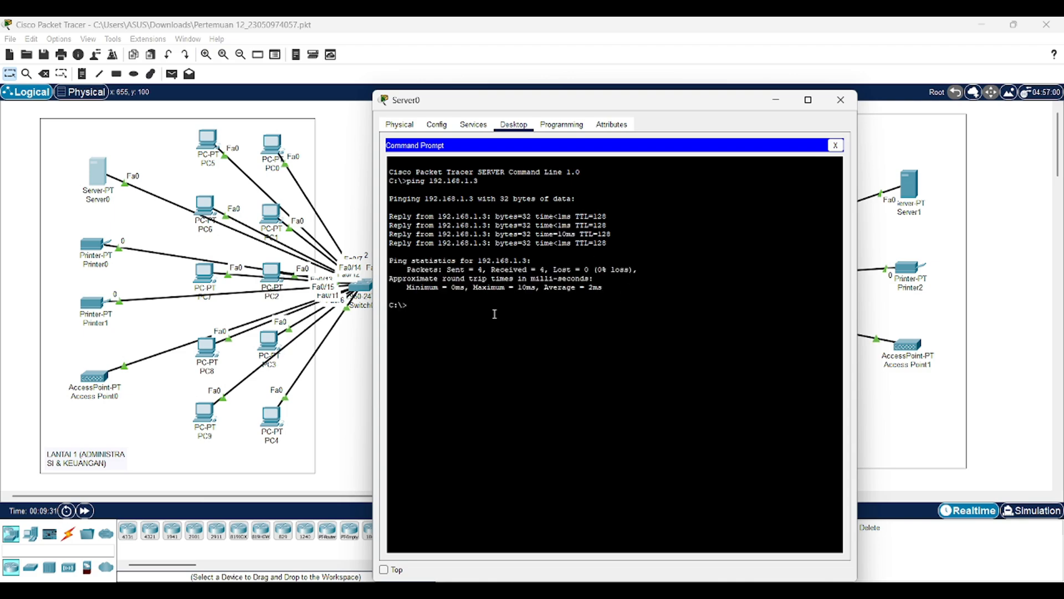
{"action": "type", "text": "ping 192.168.1.4"}
{"action": "key", "text": "Return"}
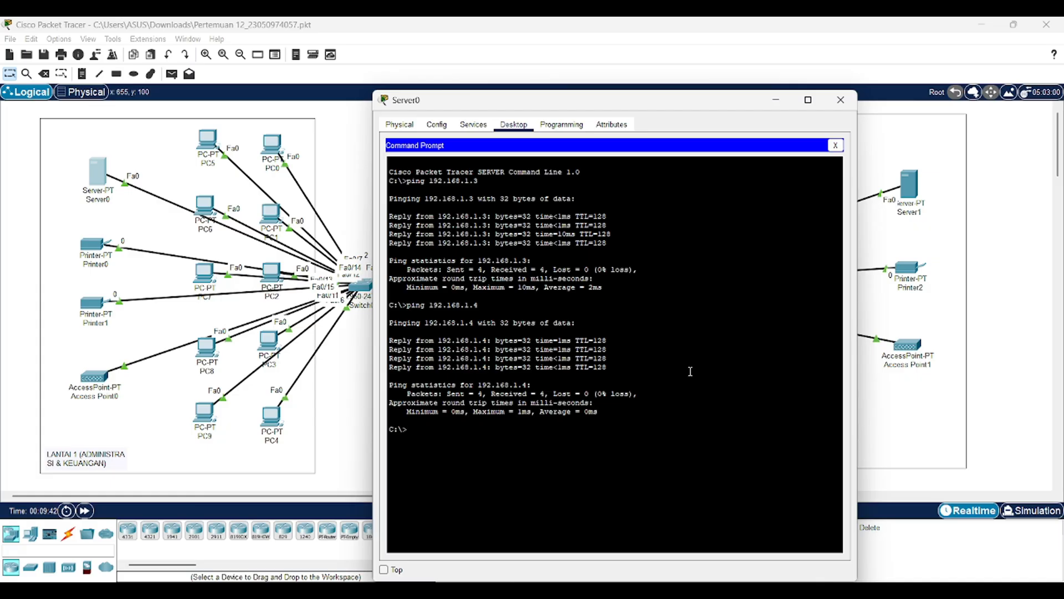
{"action": "left_click", "coordinate": [841, 99]}
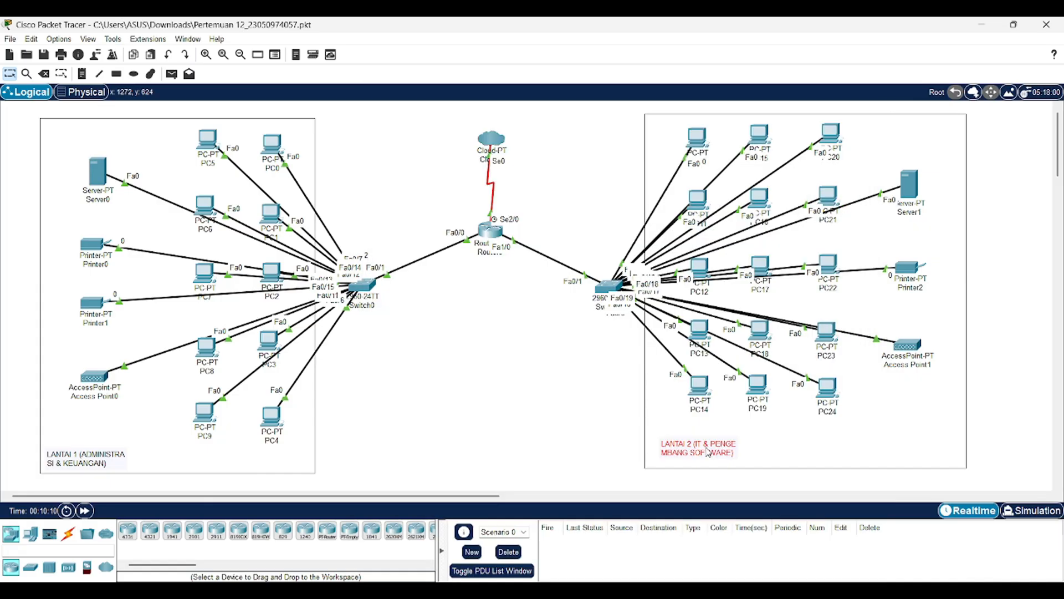
- Nudge the LANTAI 2 text label slightly left within the second-floor frame and deselect it
{"action": "left_click_drag", "start_coordinate": [705, 448], "coordinate": [698, 448]}
{"action": "left_click", "coordinate": [1025, 311]}
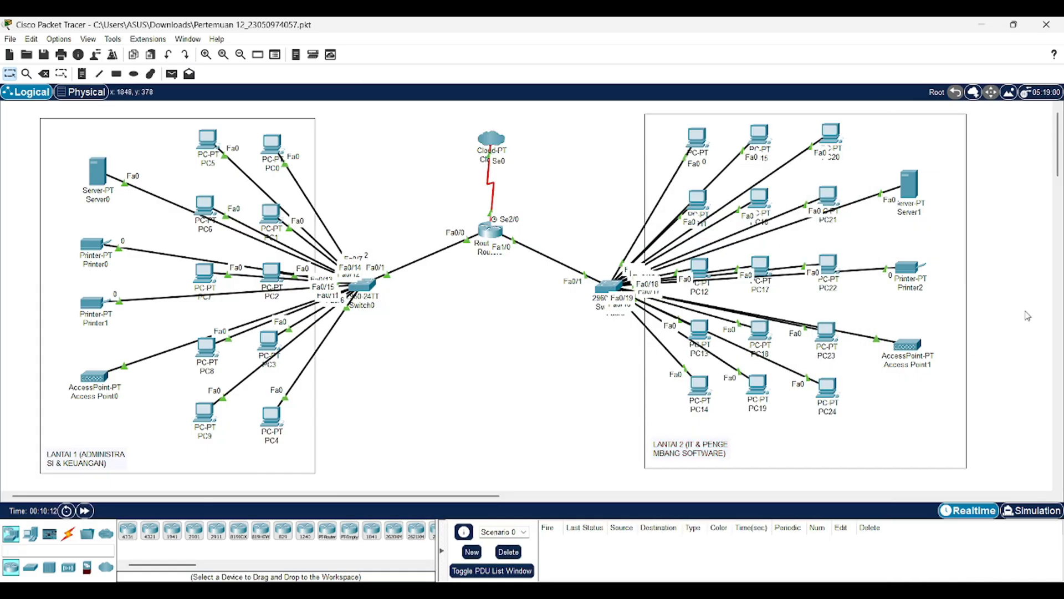
- Test connectivity from Server1's Command Prompt by pinging 192.168.1.3 and 10.10.57.3, and close Server1's window
{"action": "left_click", "coordinate": [909, 185]}
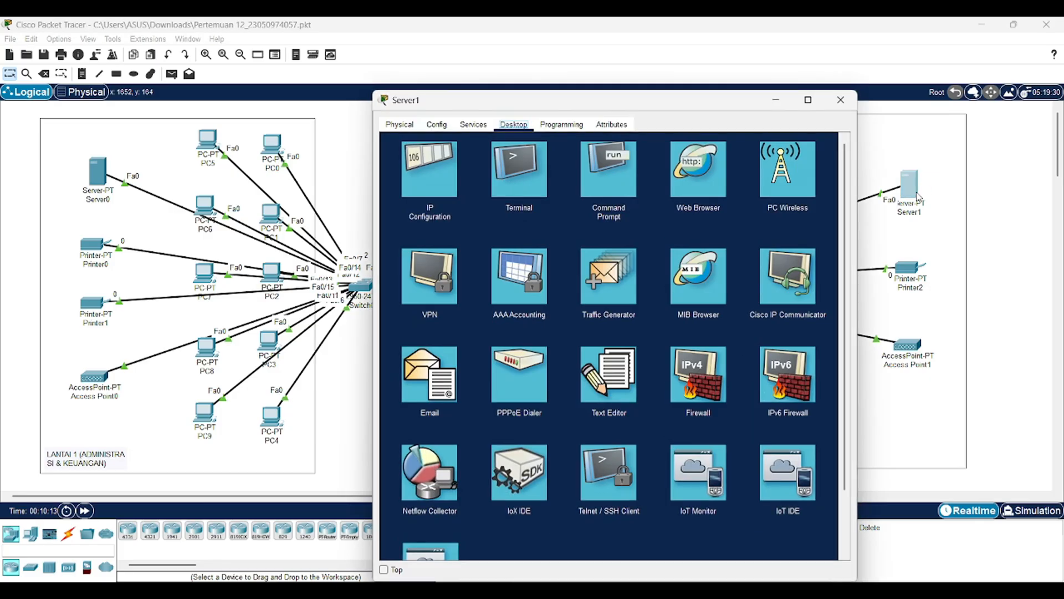
{"action": "left_click", "coordinate": [602, 174]}
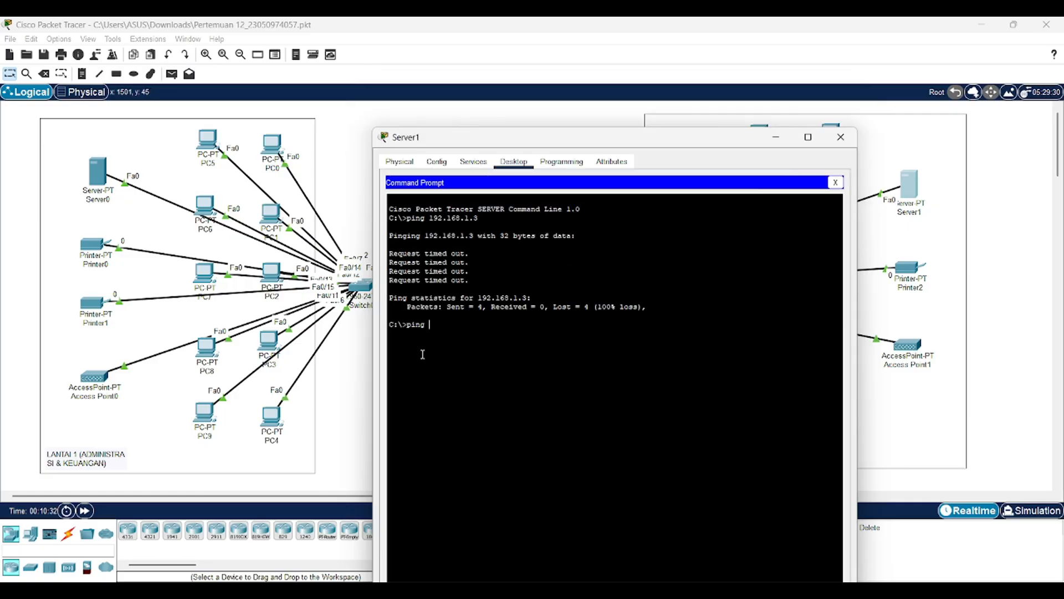
{"action": "type", "text": "10.10.57.3"}
{"action": "key", "text": "Return"}
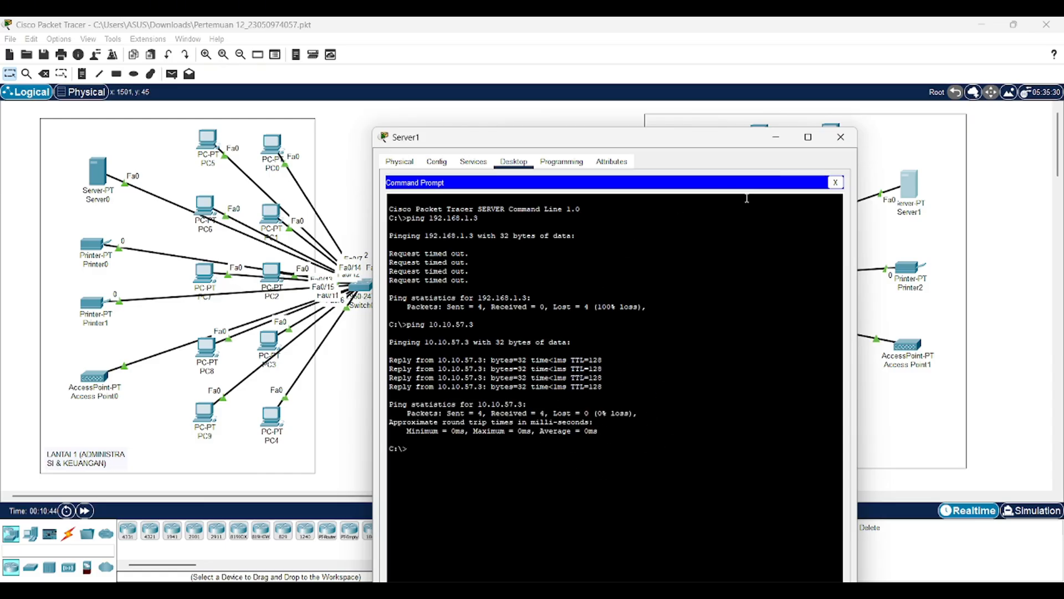
{"action": "left_click", "coordinate": [840, 139]}
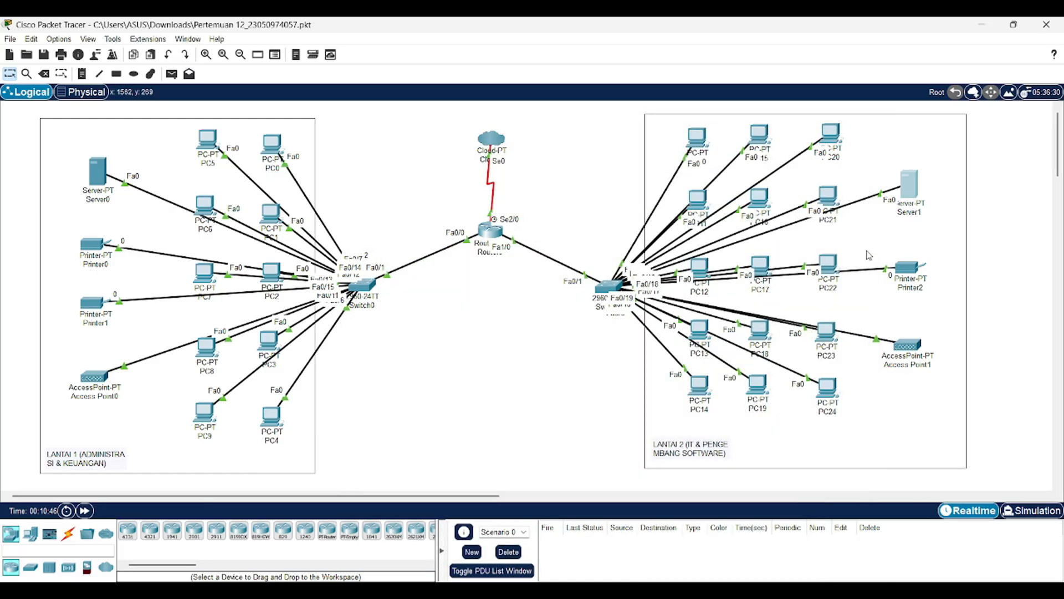